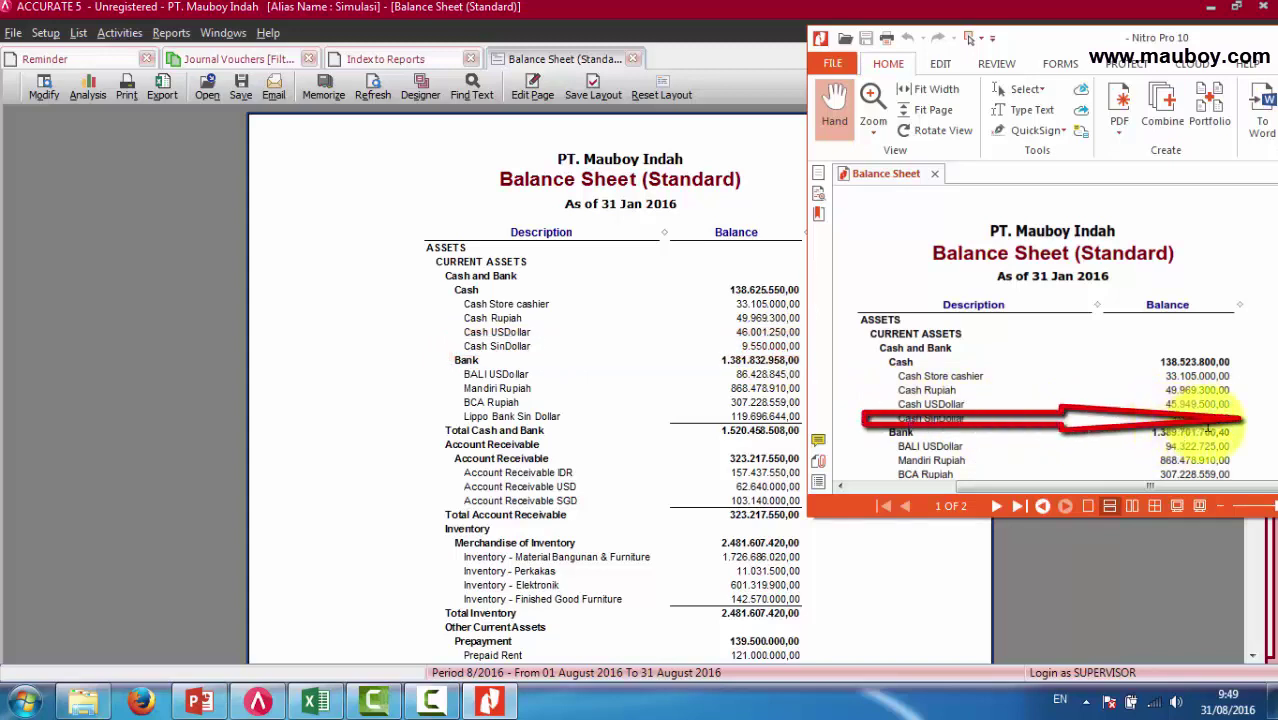
# Open the Period End journal voucher dated 31 Jan 16 from the voucher list and examine its first Cash USDollar lines.
pyautogui.click(1171, 420)
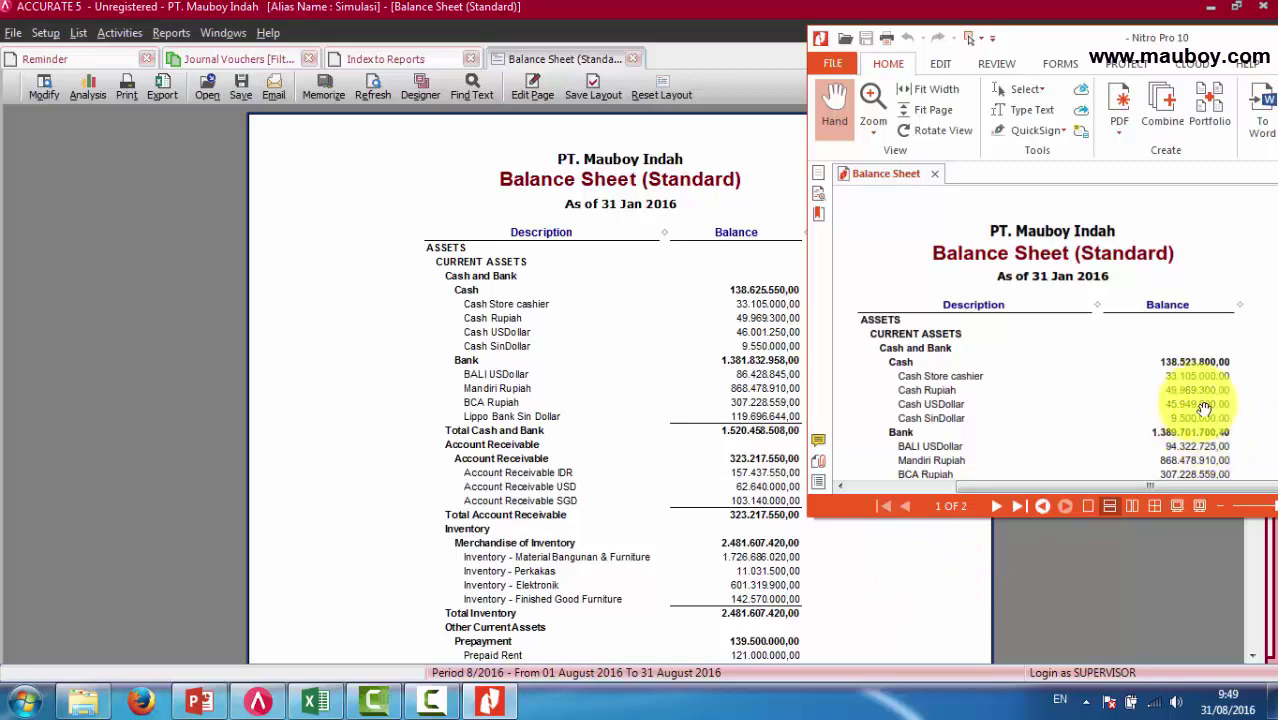
pyautogui.click(903, 620)
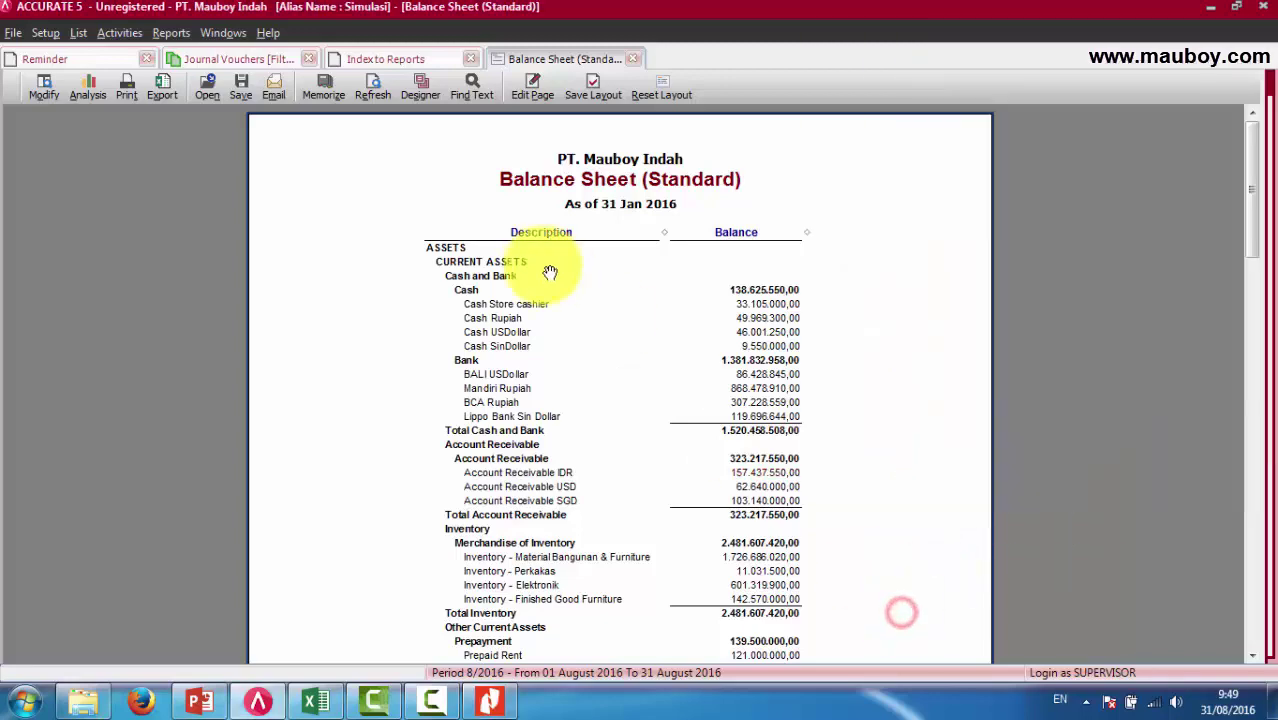
pyautogui.click(230, 62)
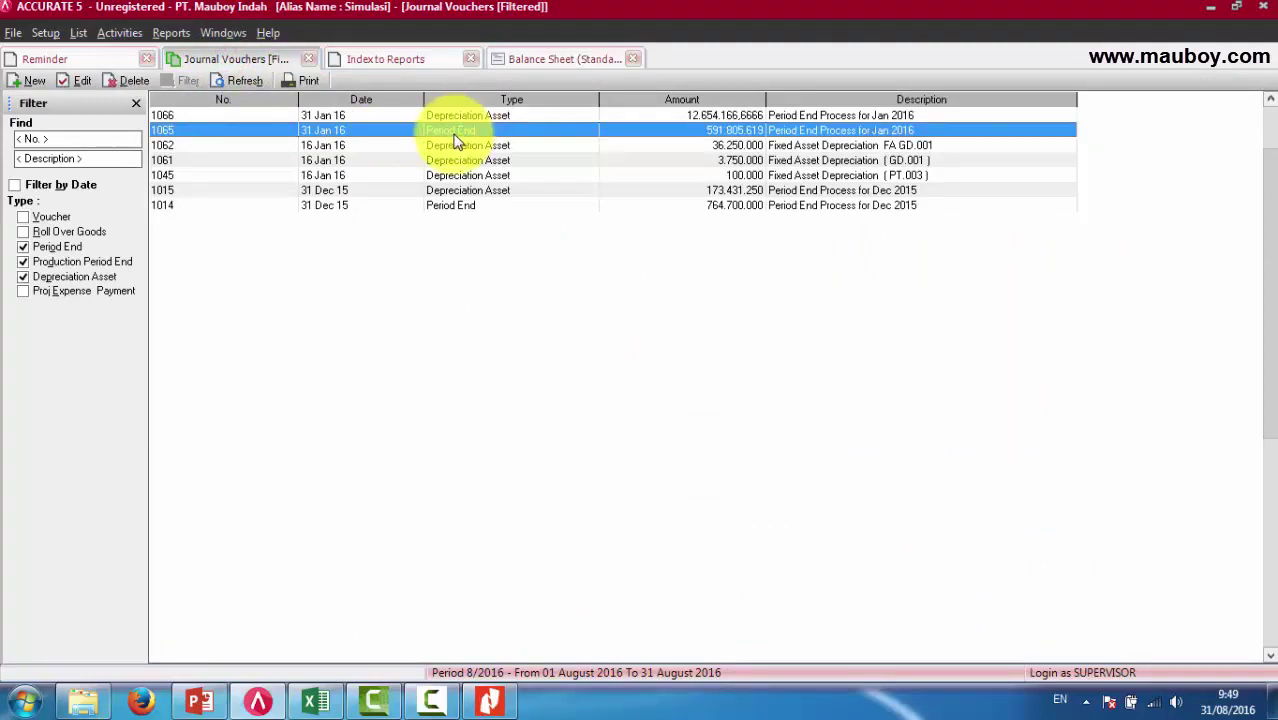
pyautogui.doubleClick(318, 133)
pyautogui.click(316, 258)
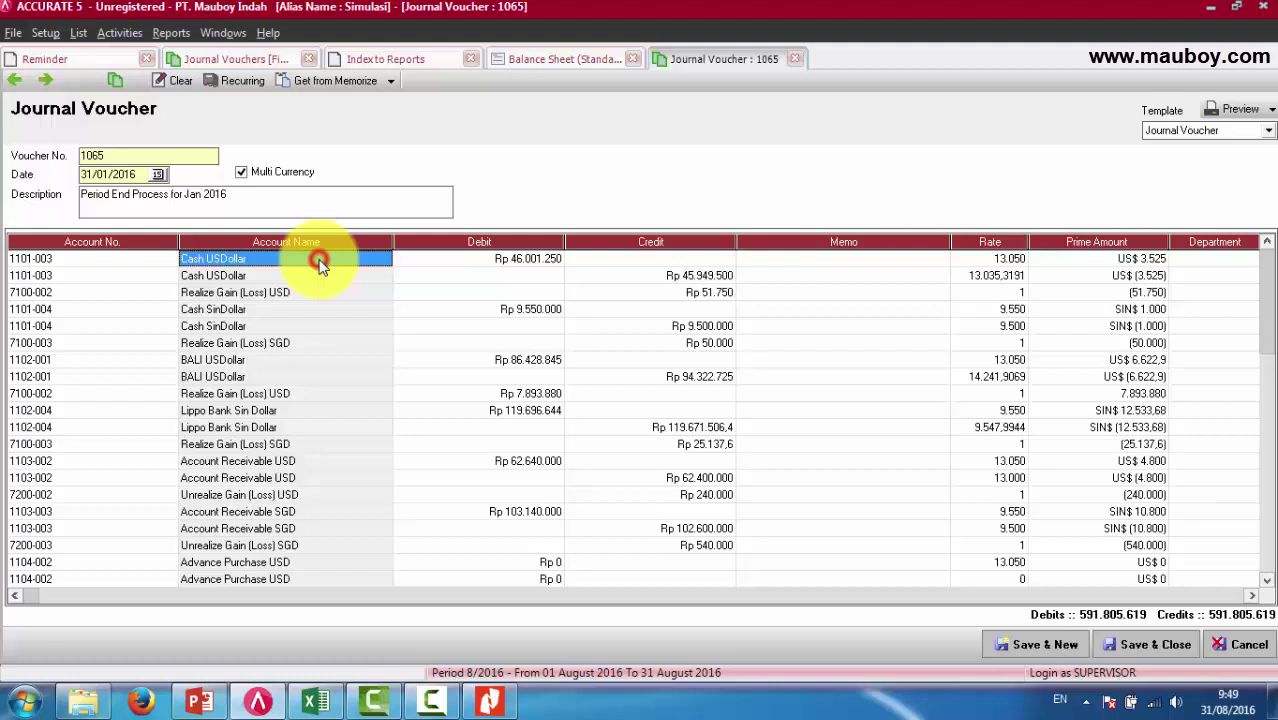
pyautogui.click(512, 275)
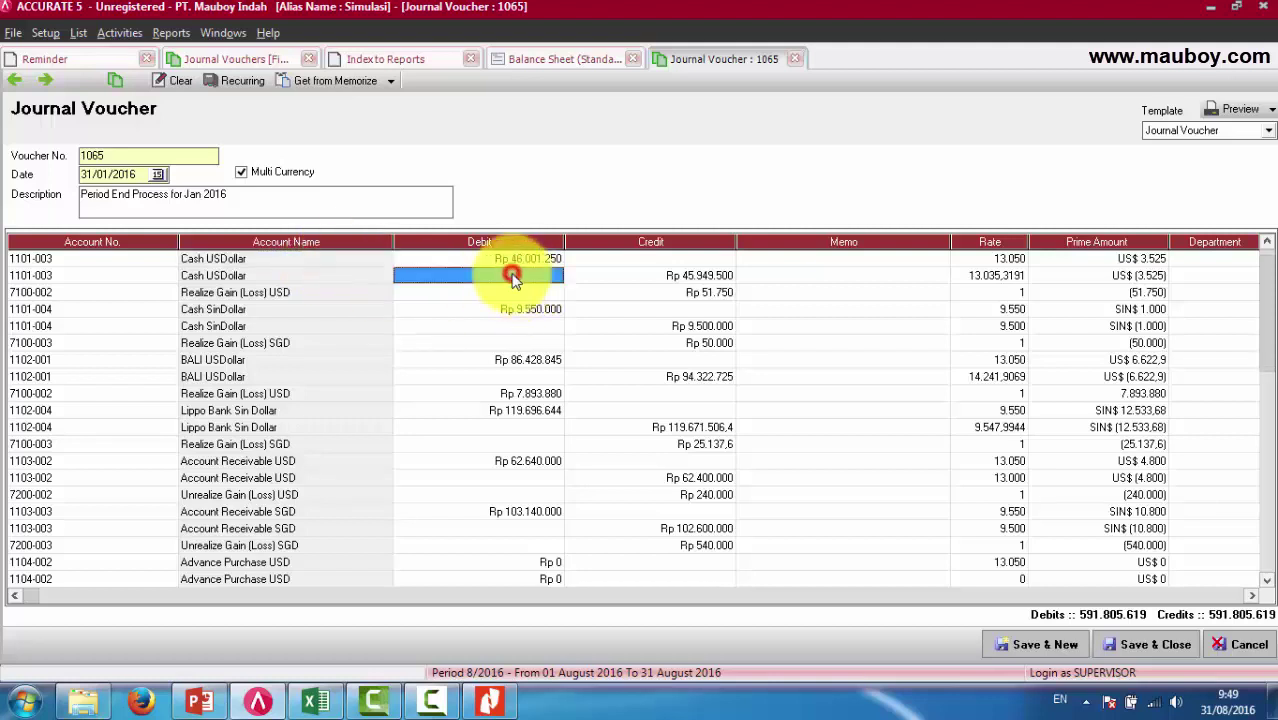
pyautogui.click(313, 262)
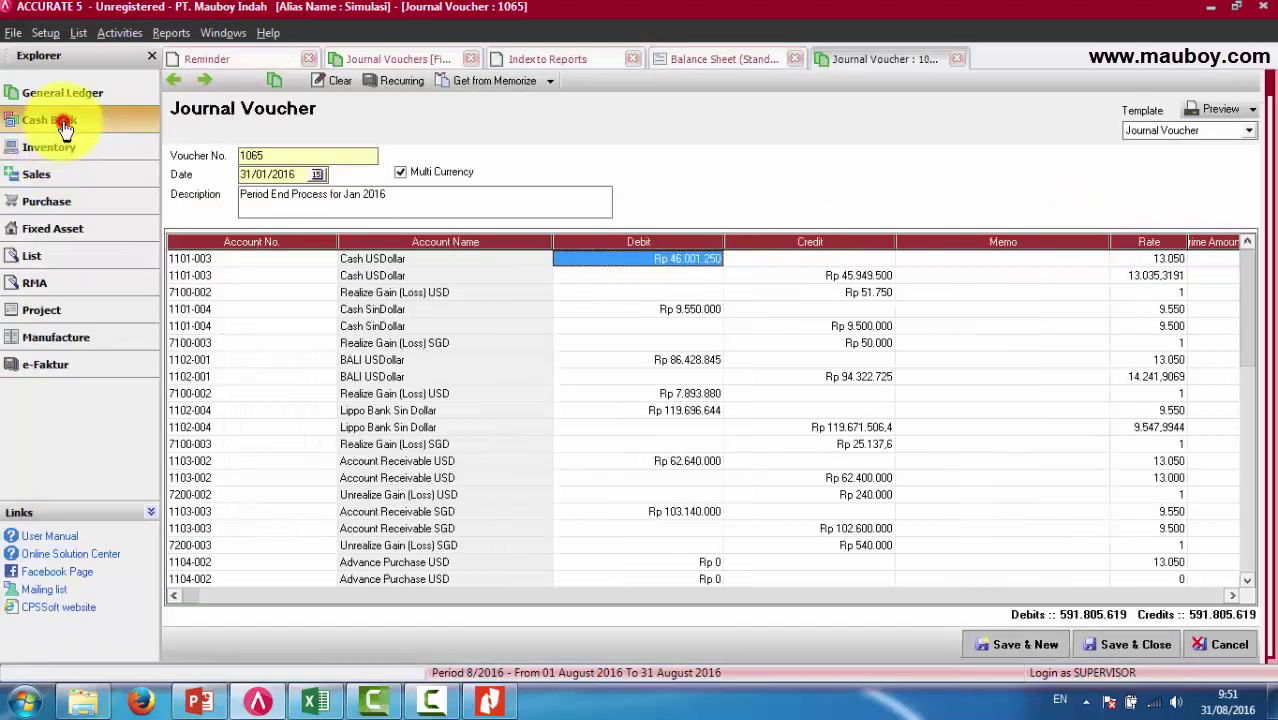
# Open the Bank Book from the Cash Bank module and show the Cash USDollar account.
pyautogui.click(60, 120)
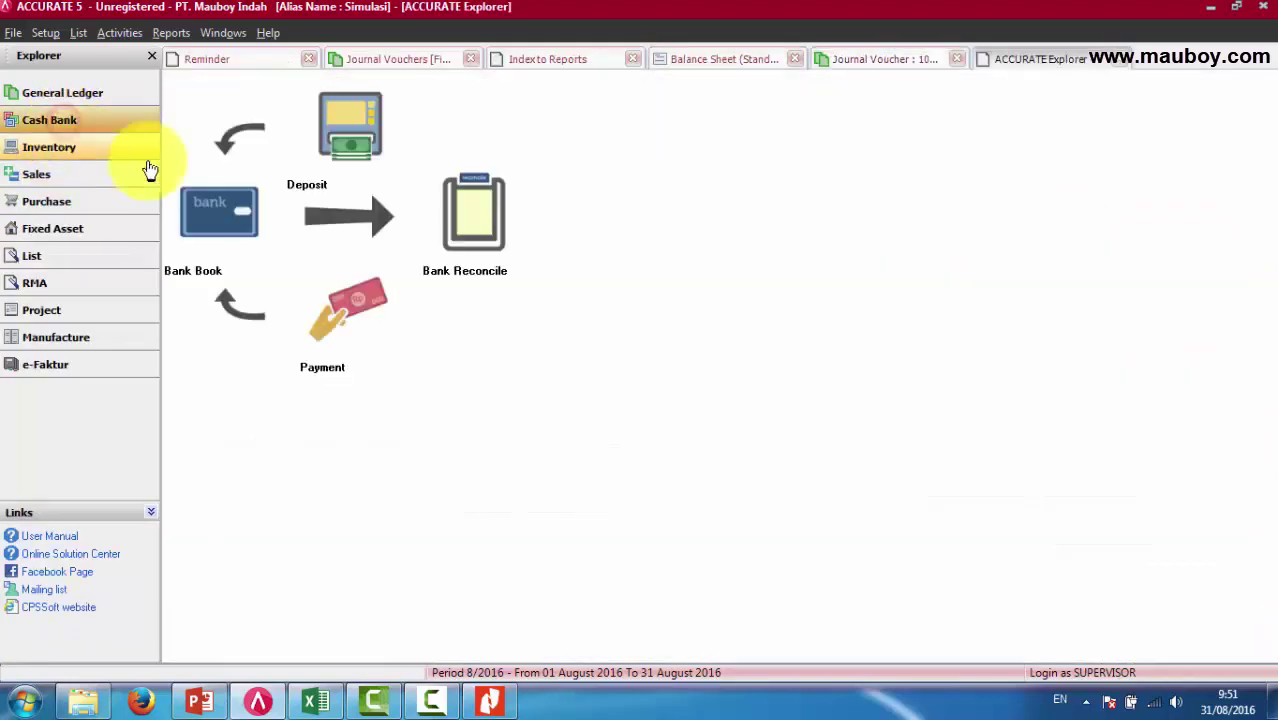
pyautogui.click(220, 210)
pyautogui.click(325, 86)
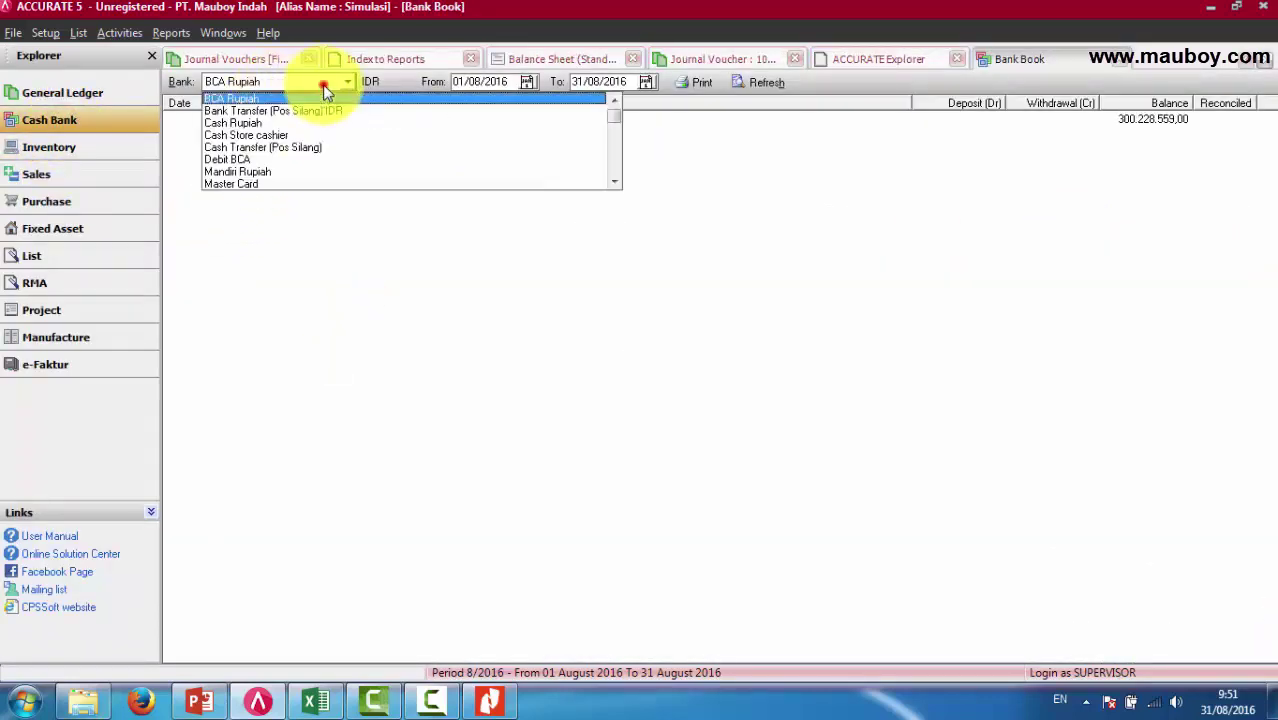
pyautogui.click(612, 185)
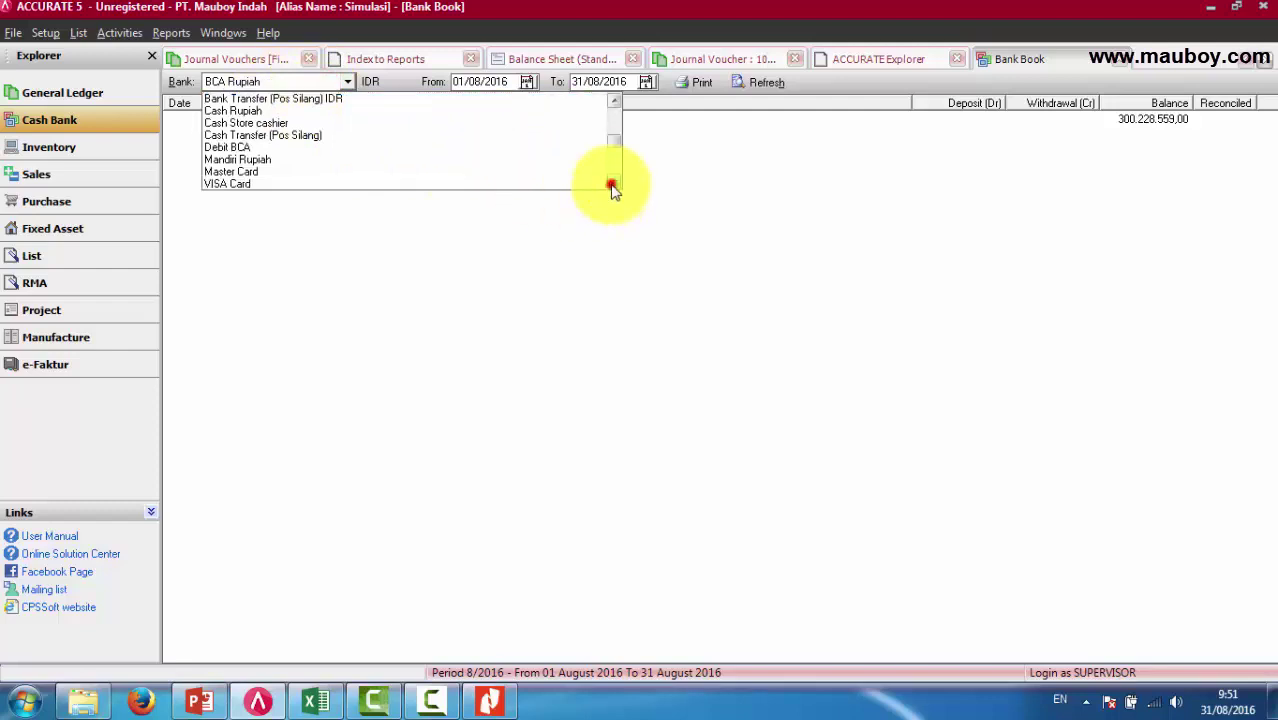
pyautogui.click(612, 185)
pyautogui.click(612, 185)
pyautogui.click(258, 174)
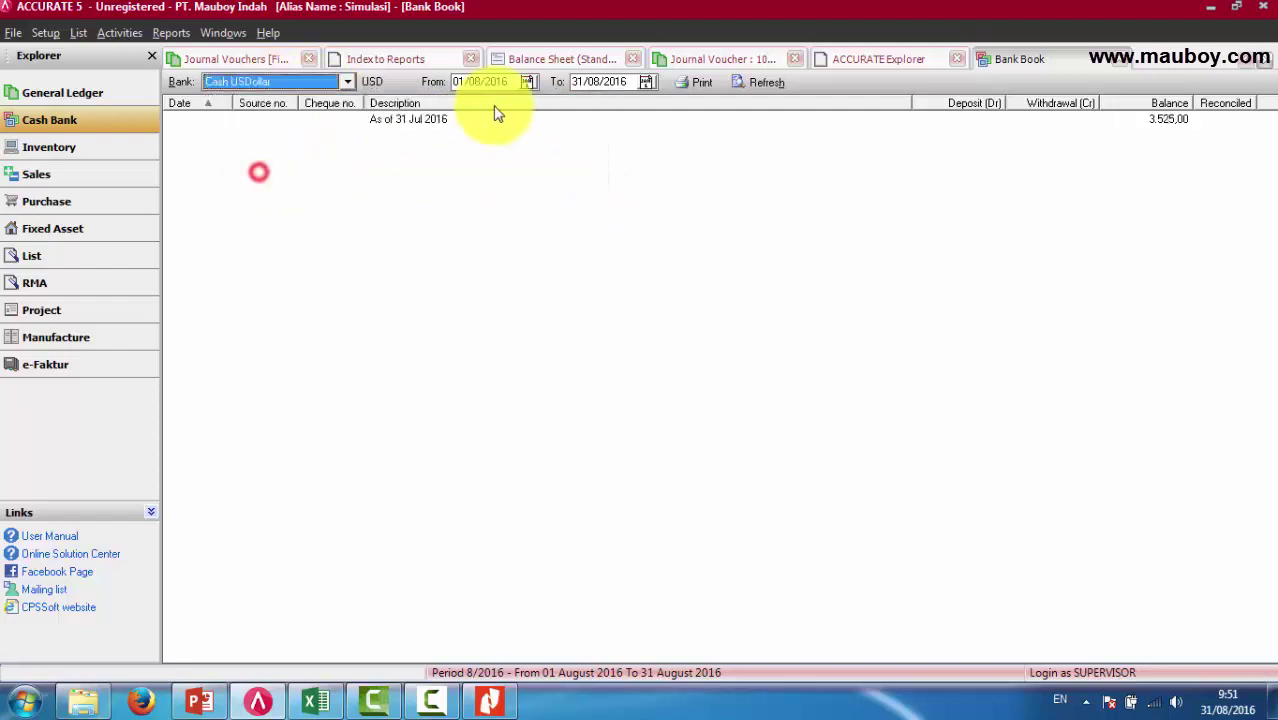
# Limit the bank book to 01/01/2016 through 31/01/2016 and check the closing balance on the last period-end line.
pyautogui.click(508, 82)
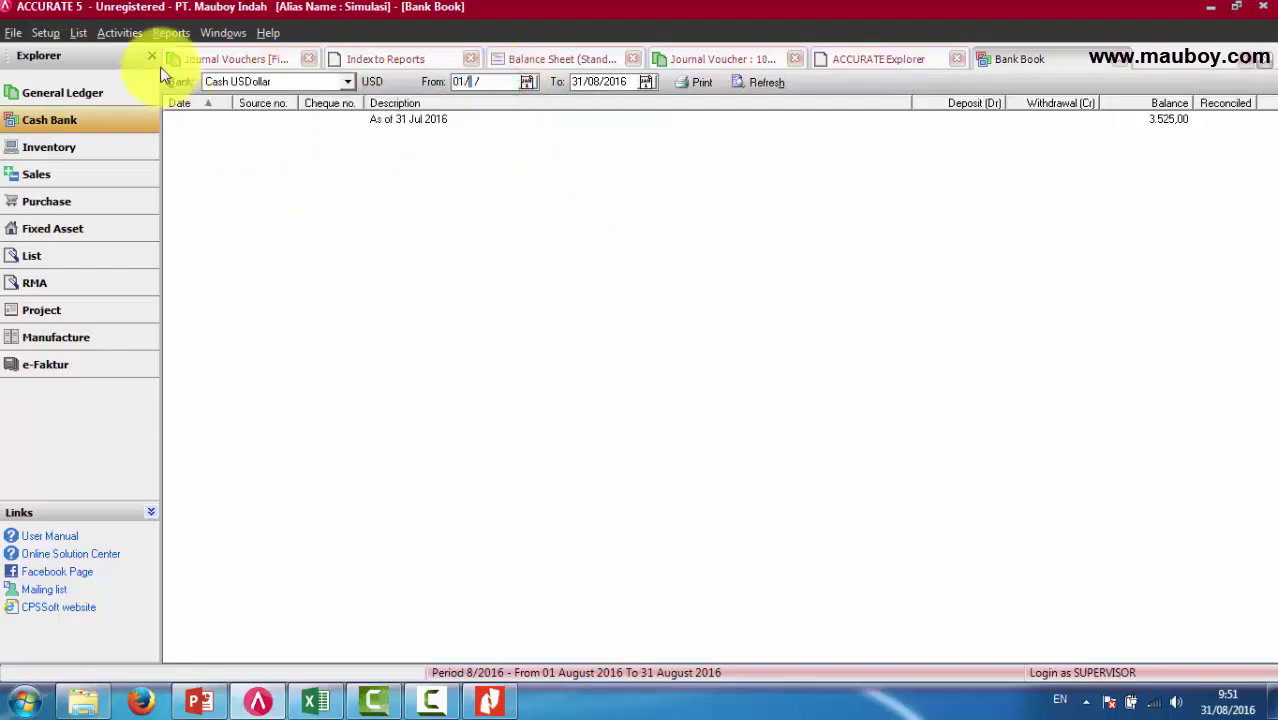
pyautogui.write('01/01/2016')
pyautogui.press('Tab')
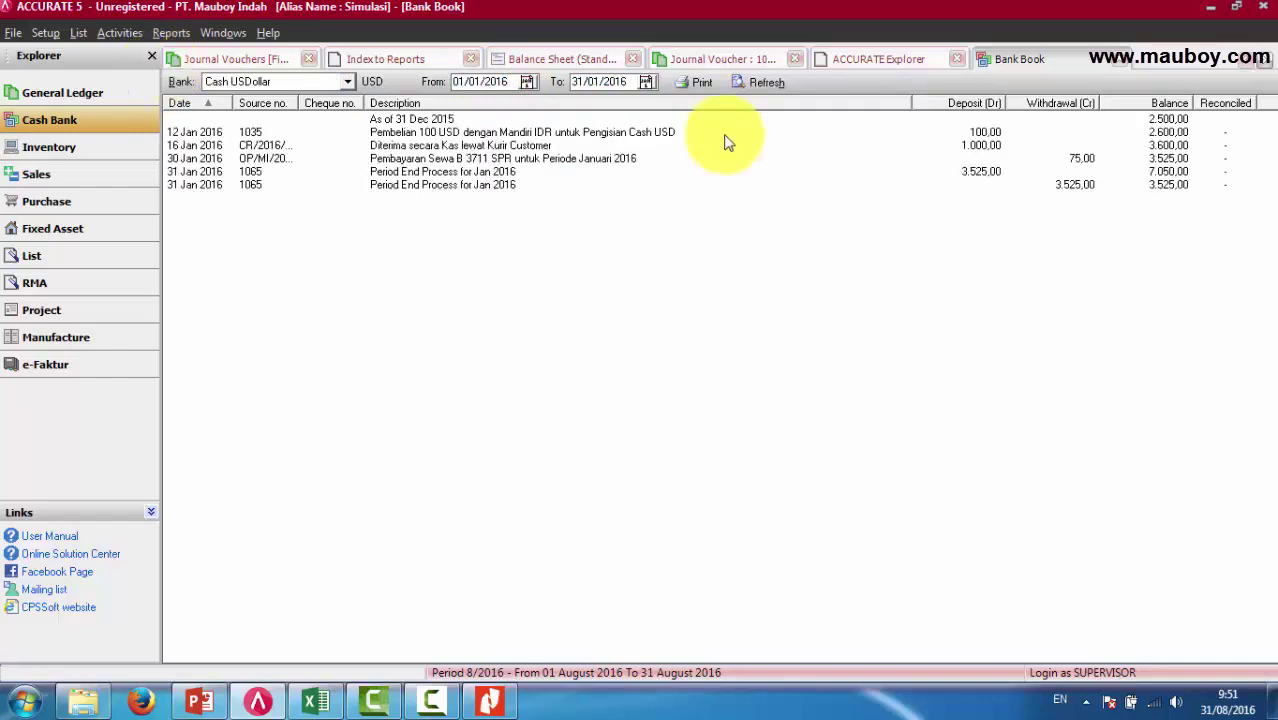
pyautogui.click(1163, 195)
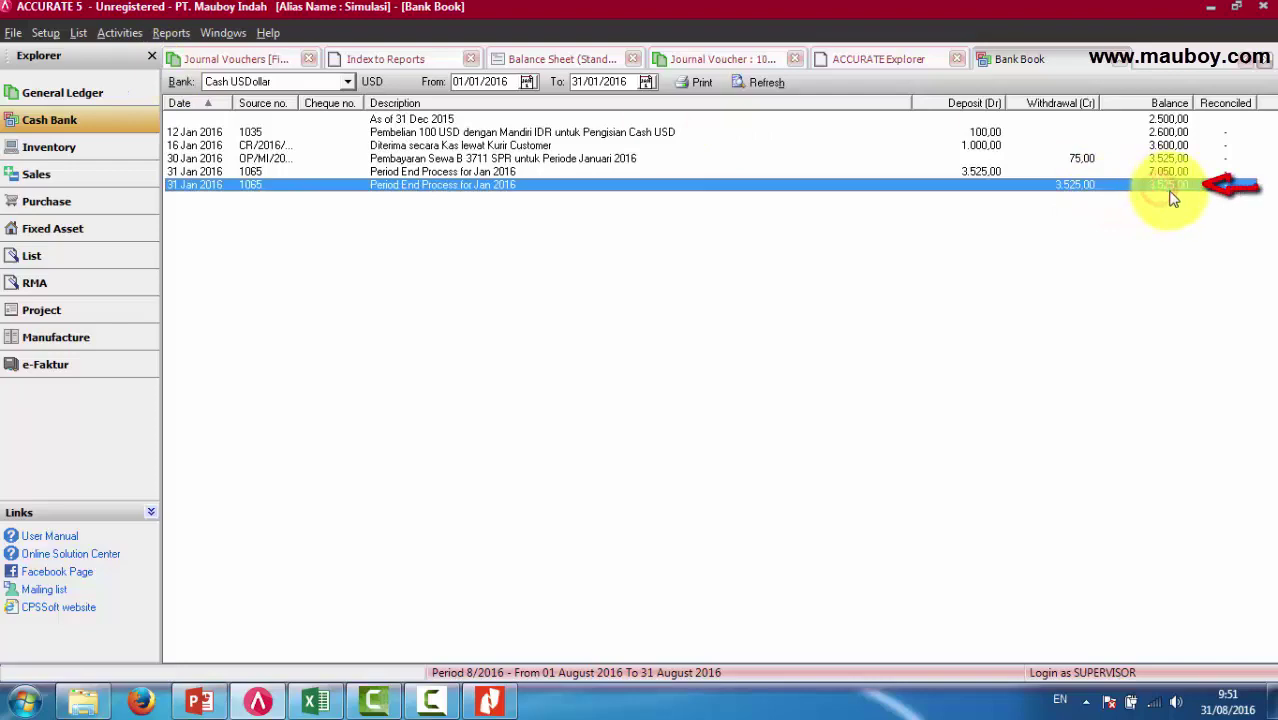
# Return to the period-end journal voucher and examine the prime amount, rate, debit and credit of its two Cash USDollar lines.
pyautogui.click(683, 66)
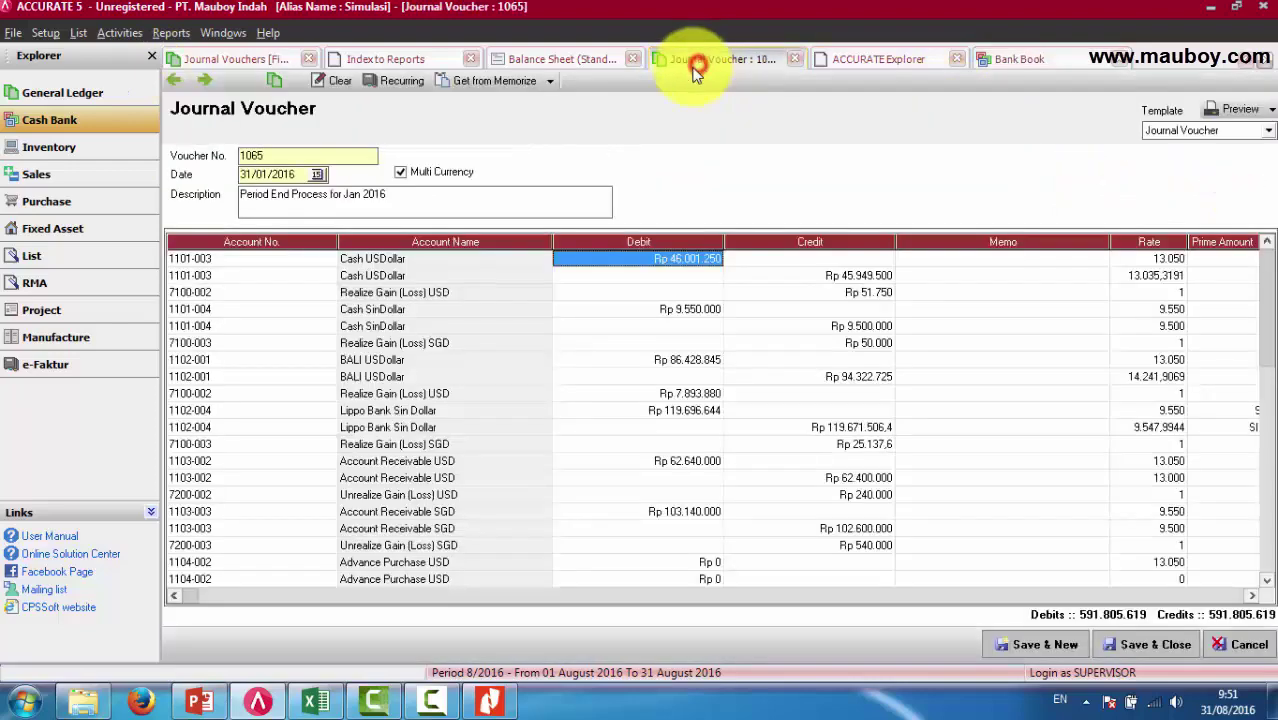
pyautogui.click(1251, 595)
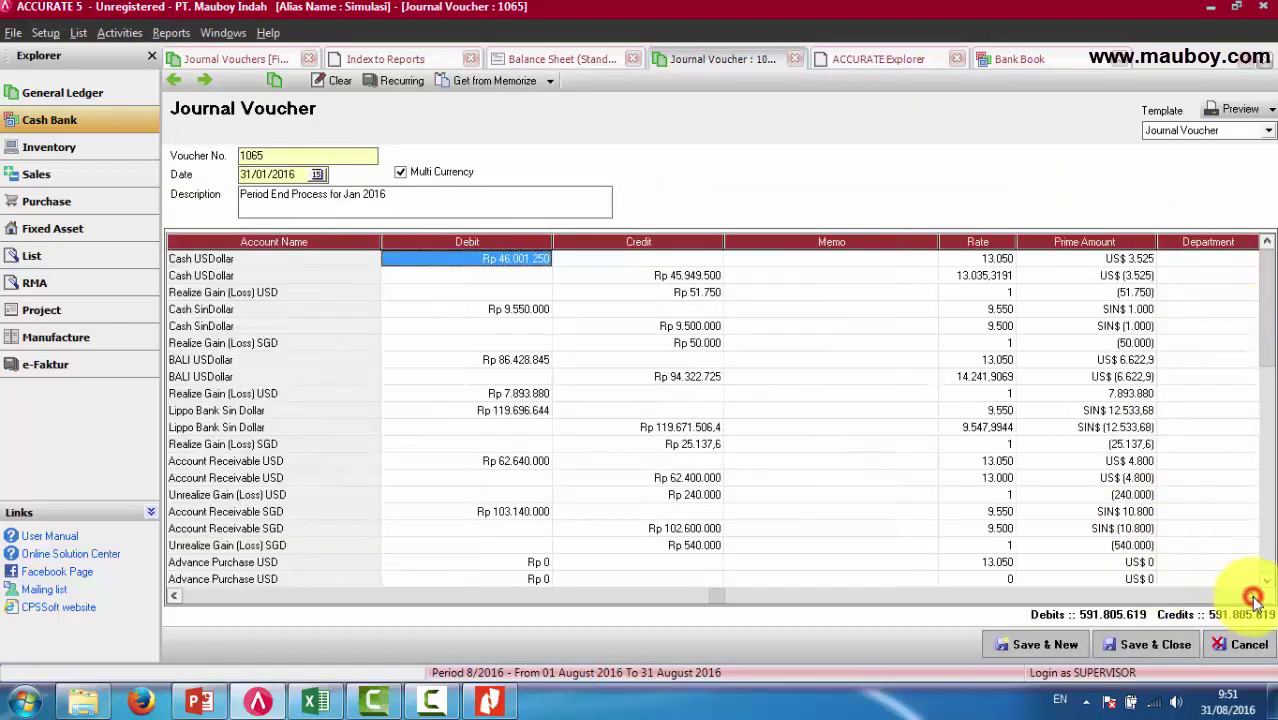
pyautogui.click(1112, 258)
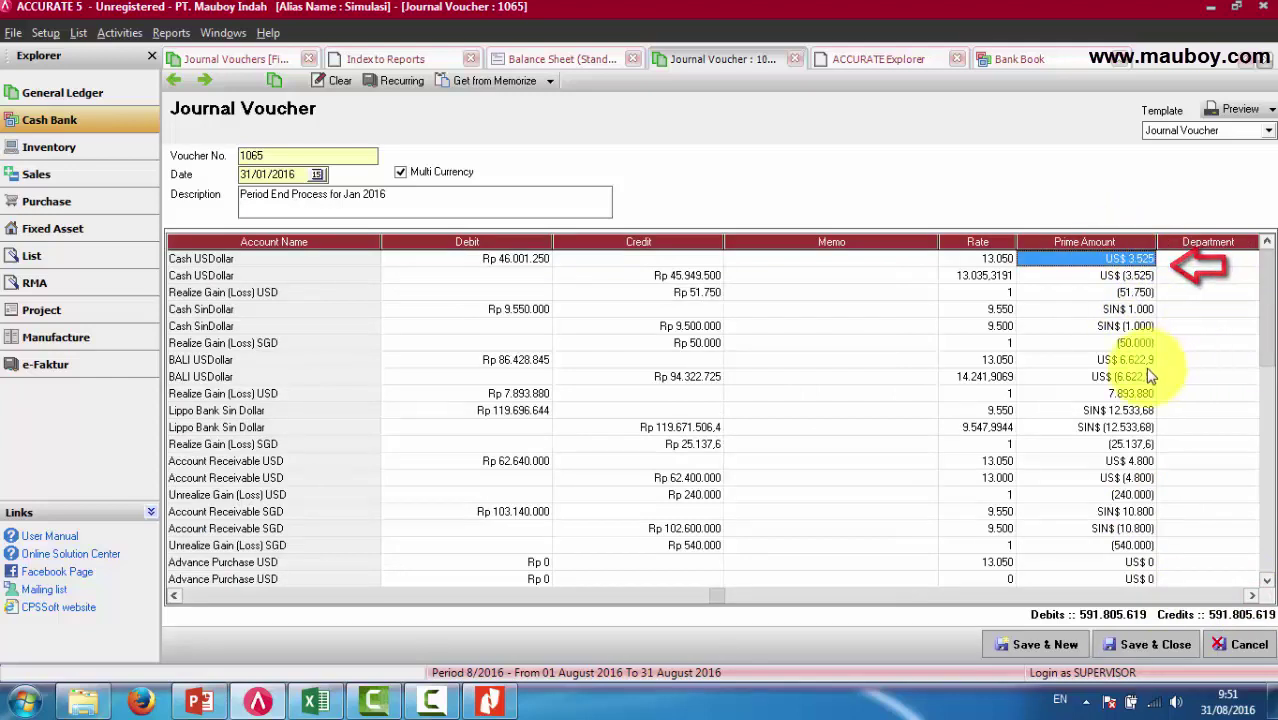
pyautogui.click(993, 260)
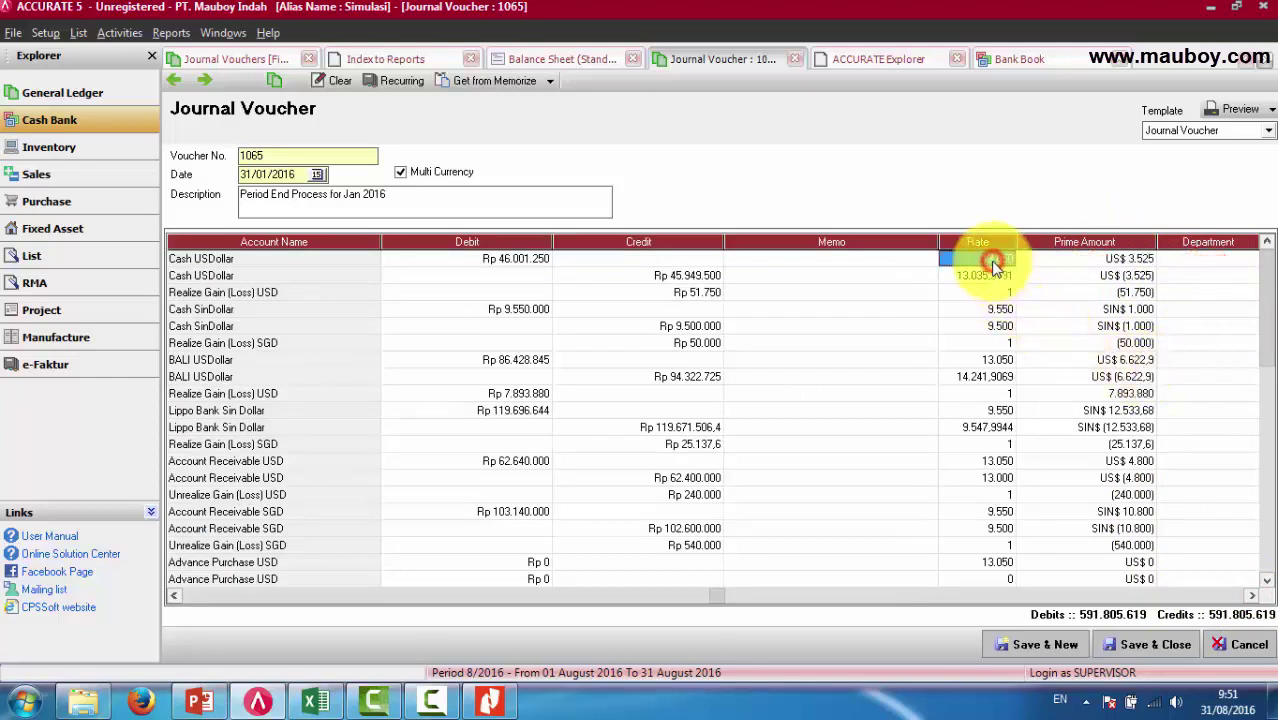
pyautogui.click(989, 262)
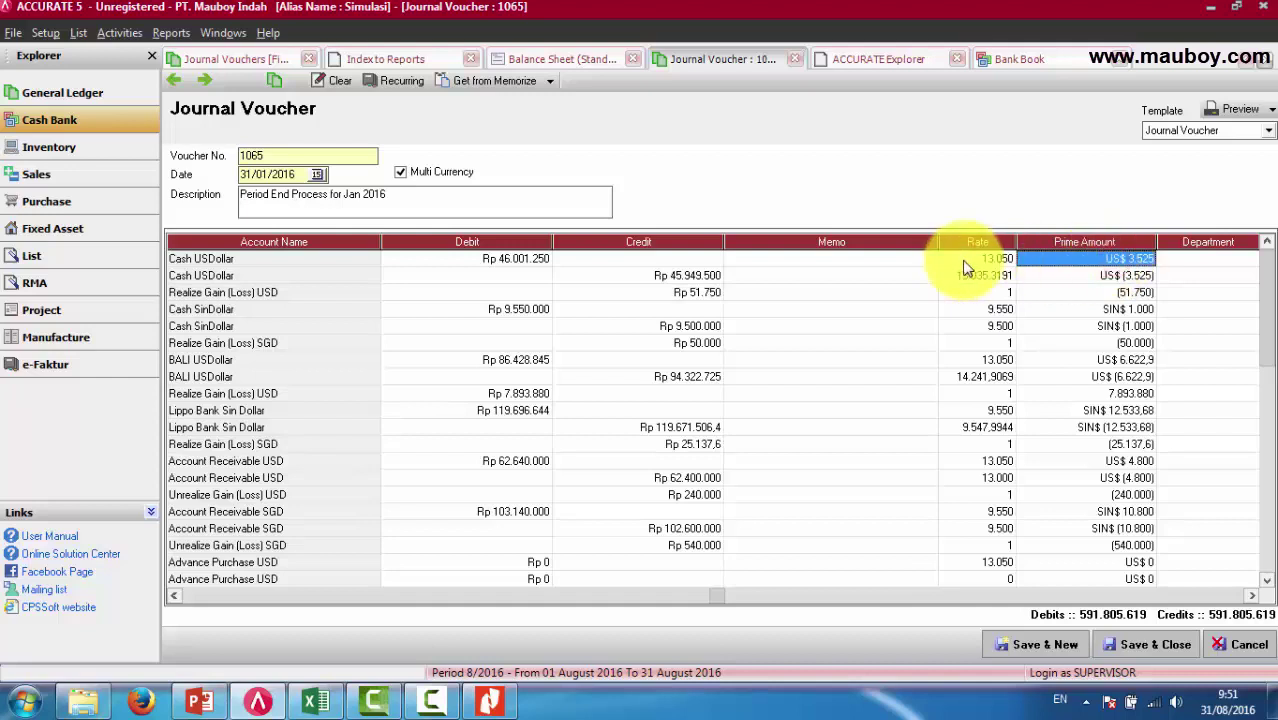
pyautogui.click(512, 263)
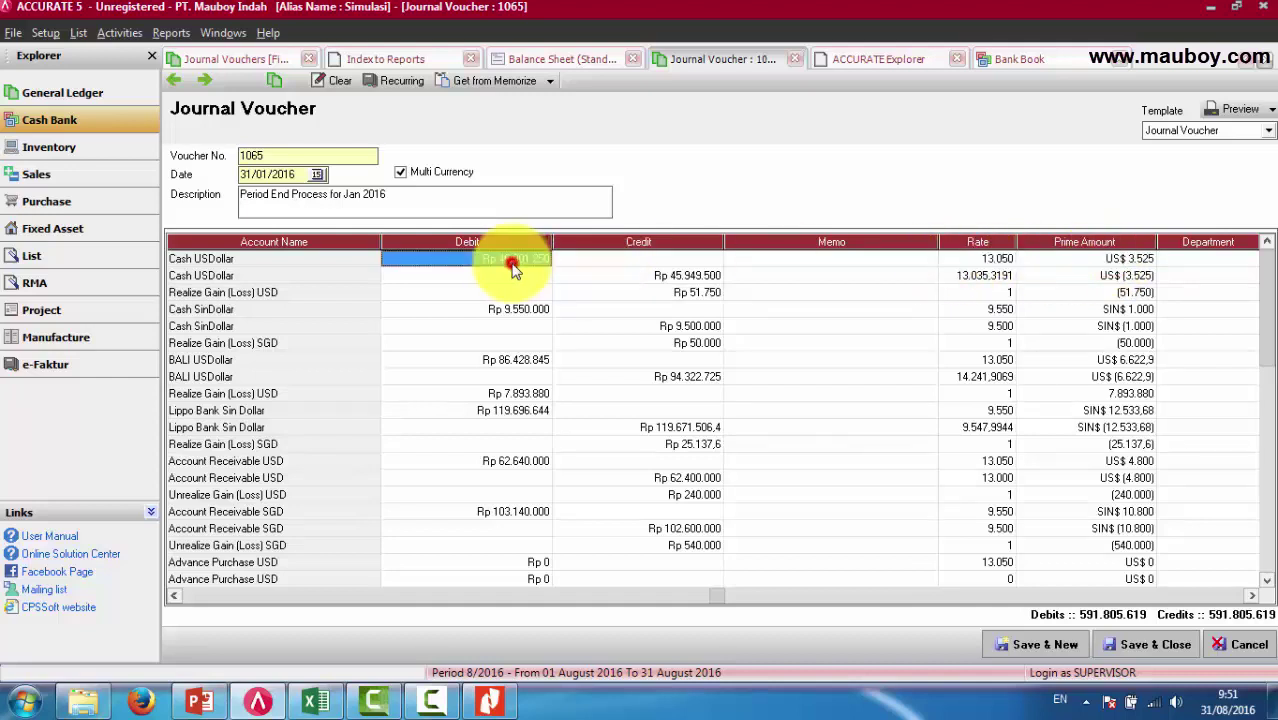
pyautogui.click(672, 277)
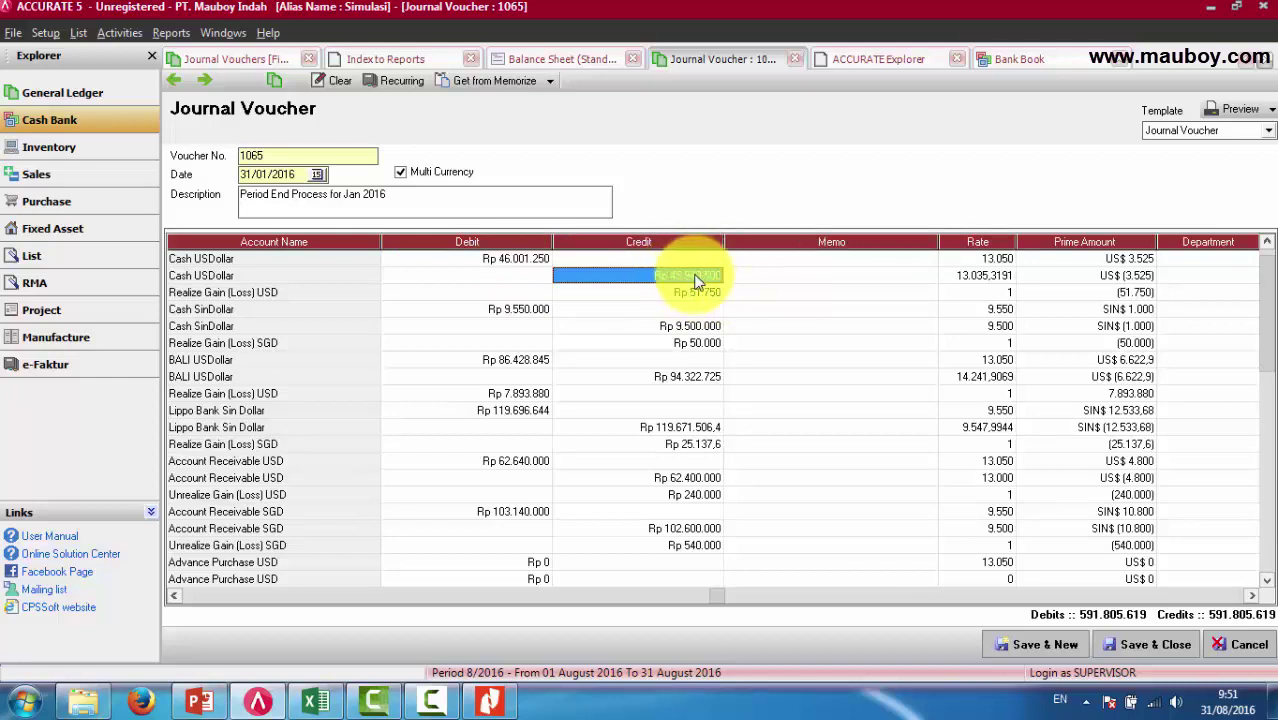
pyautogui.click(1138, 281)
pyautogui.click(664, 282)
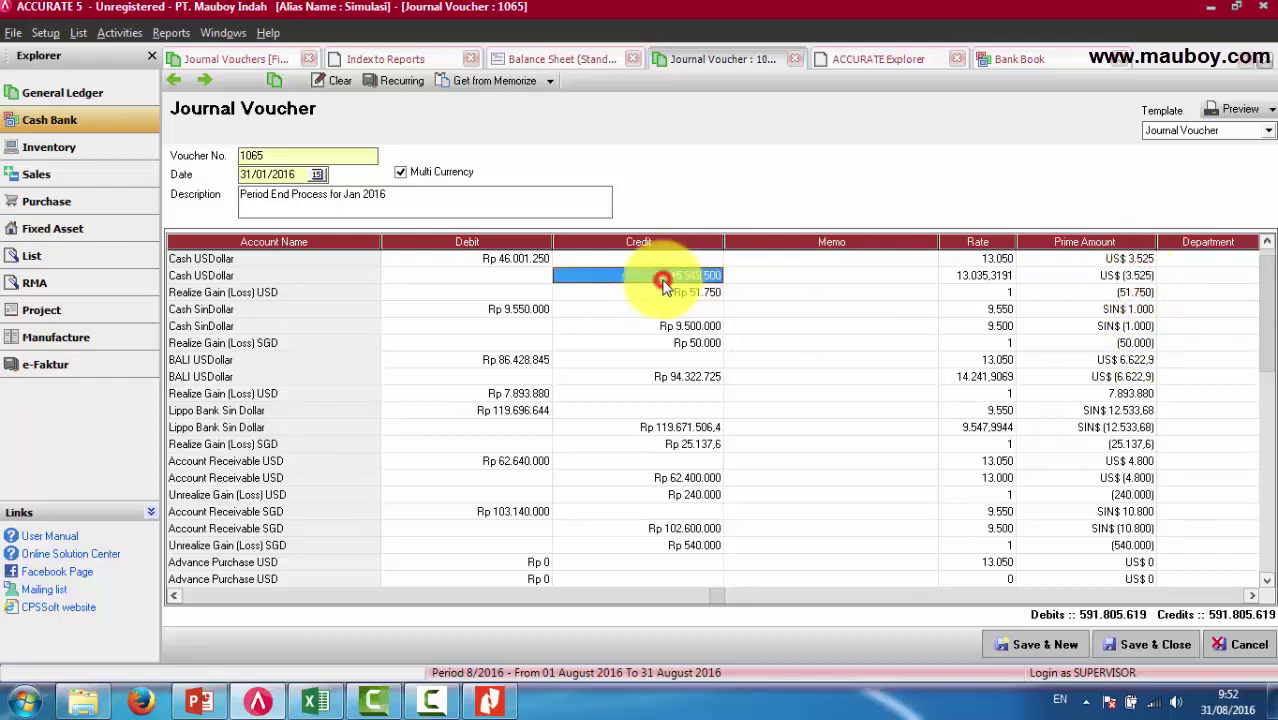
# Switch to the Balance Sheet PDF in Nitro Pro, compare its Cash USDollar balance with the voucher's credit, and return to the voucher.
pyautogui.click(489, 702)
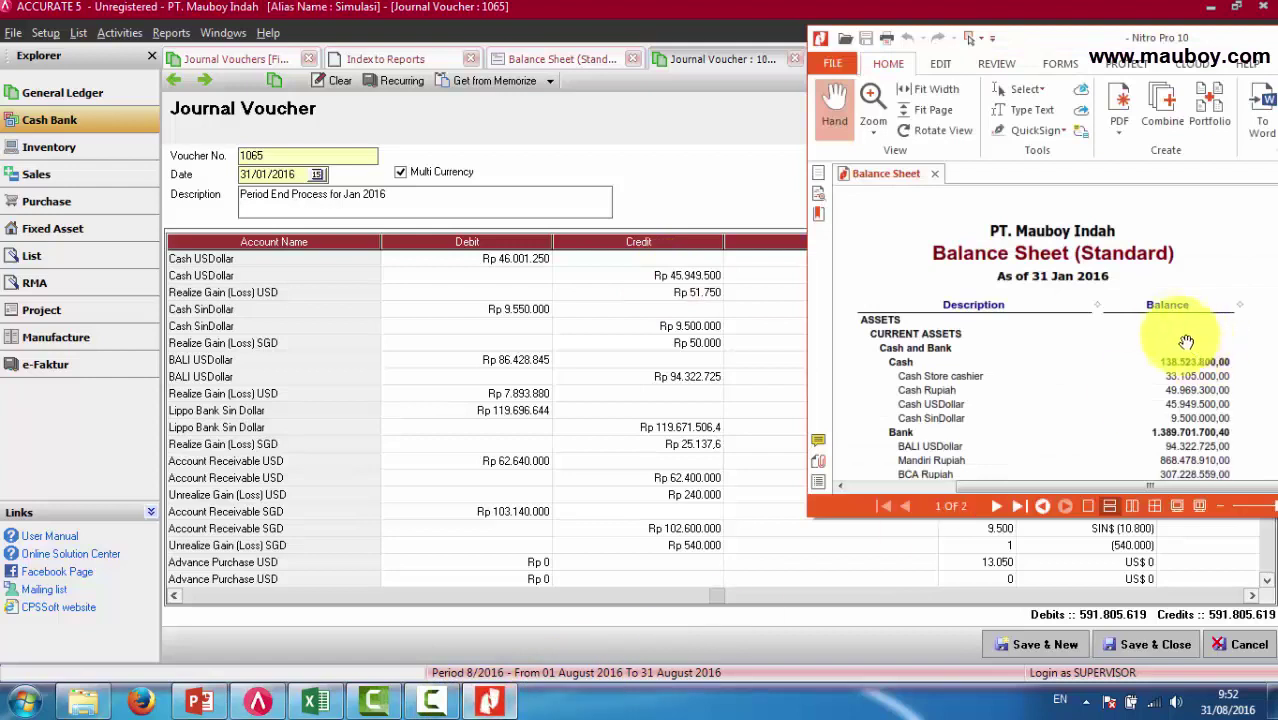
pyautogui.scroll(-2, 1232, 265)
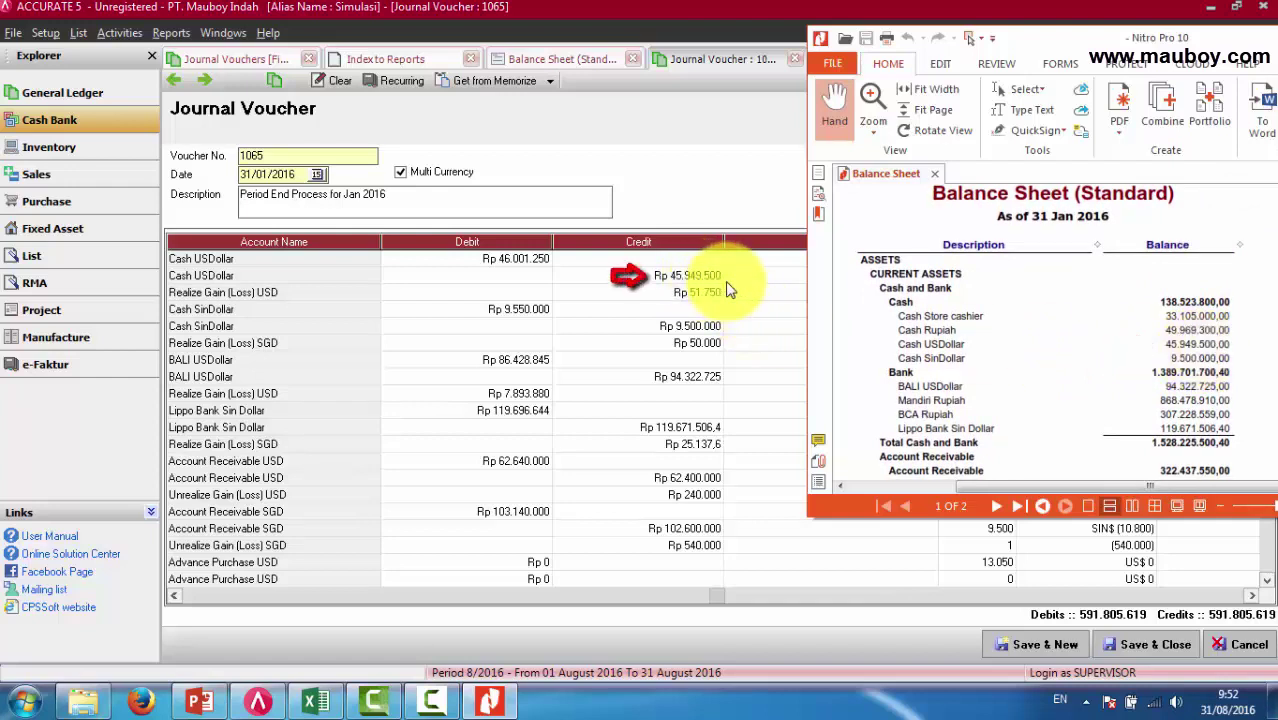
pyautogui.click(756, 281)
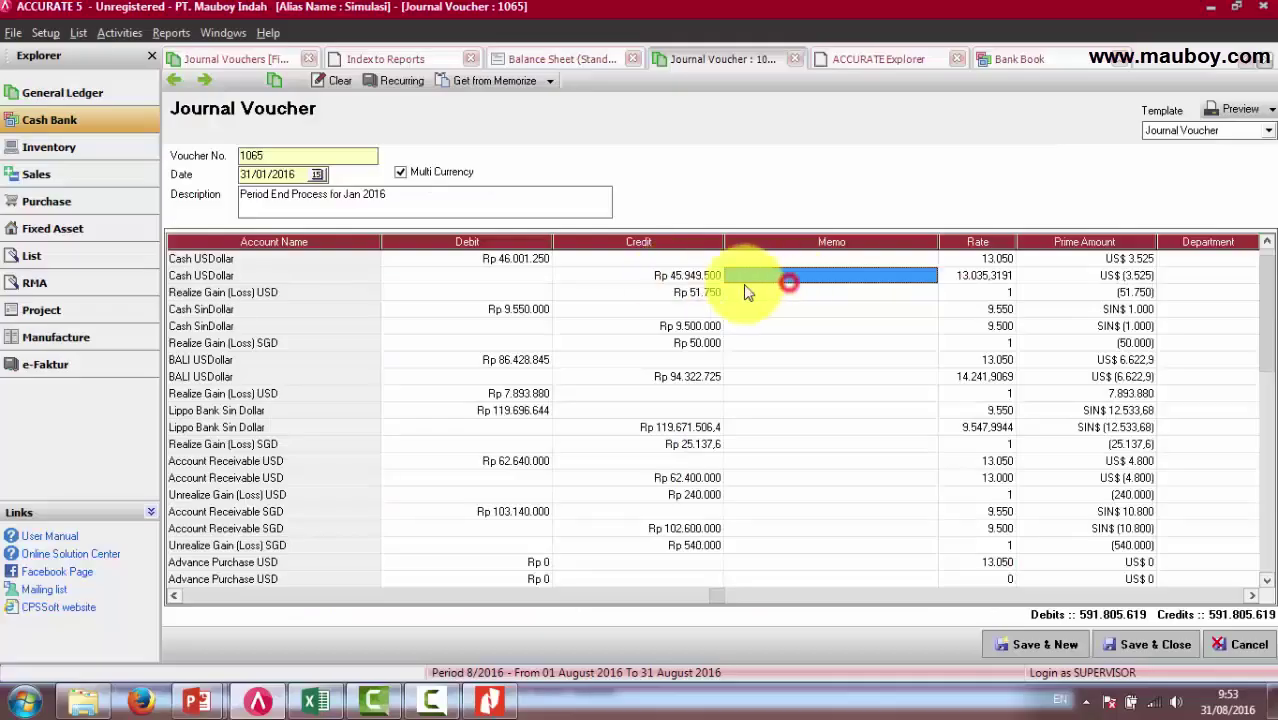
# Review the Cash USDollar credit and debit amounts in the voucher along with their rates and the debit line's prime amount.
pyautogui.click(673, 279)
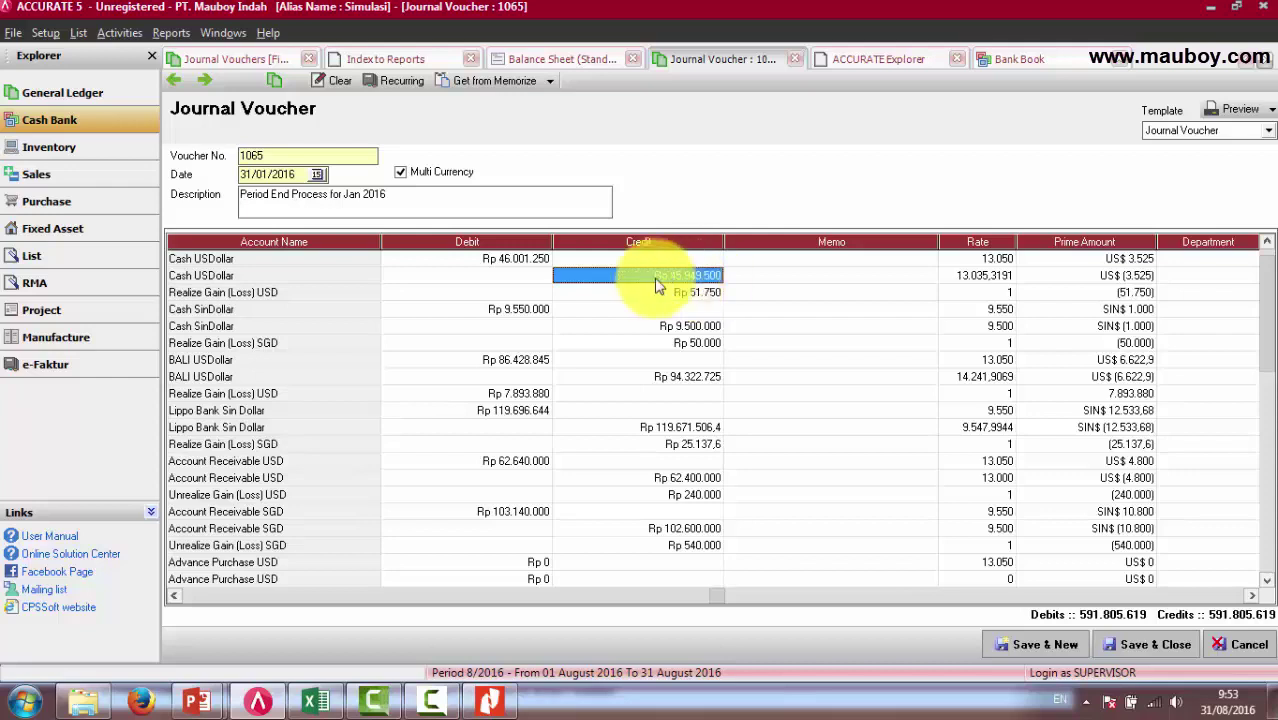
pyautogui.click(527, 258)
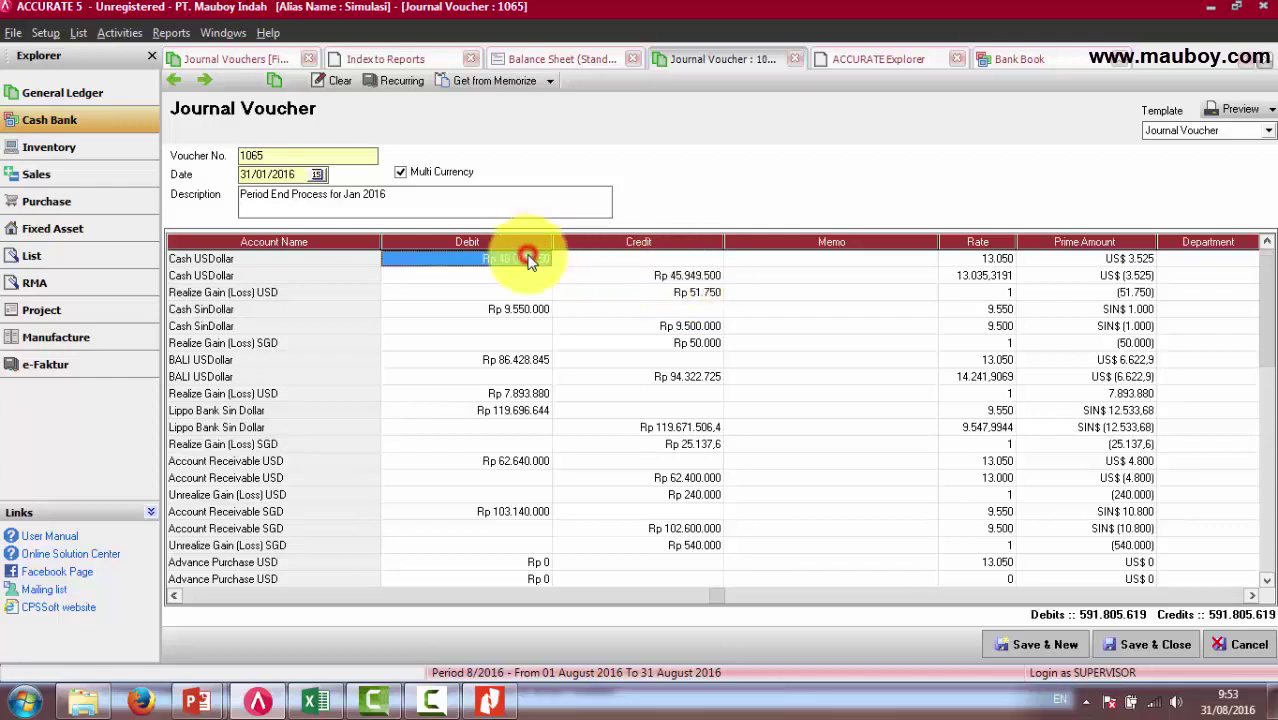
pyautogui.click(633, 279)
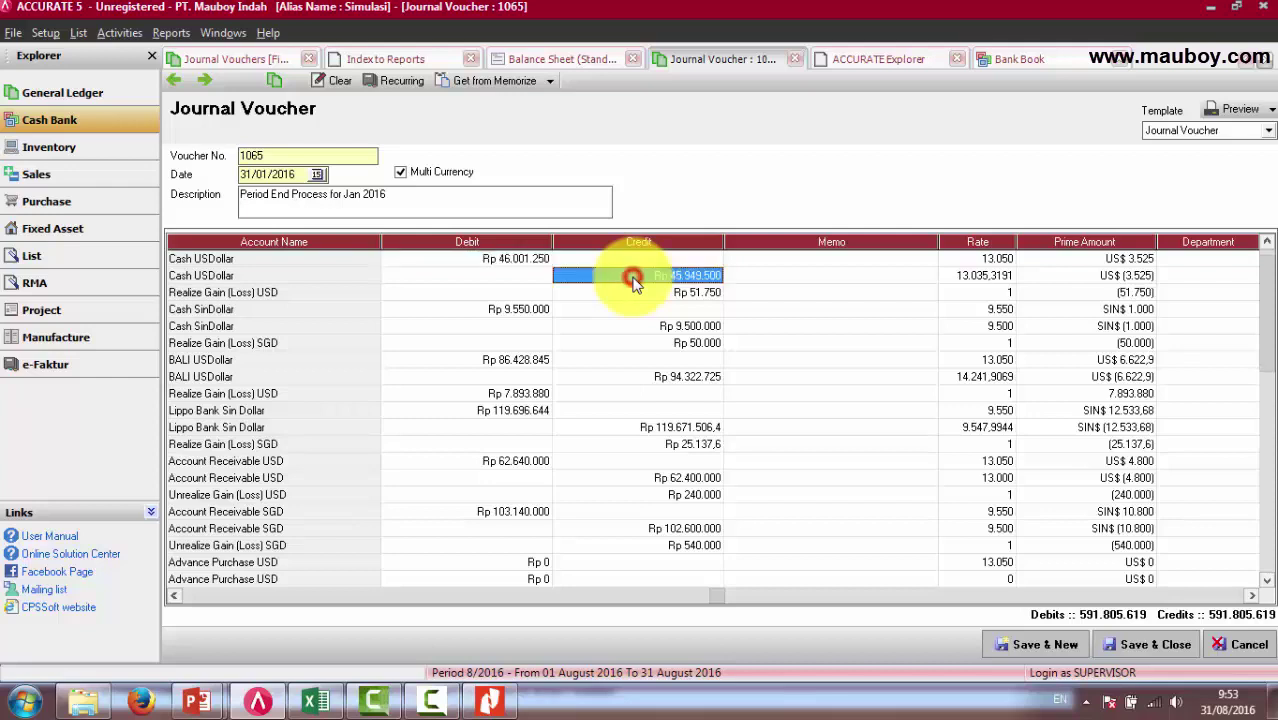
pyautogui.click(986, 282)
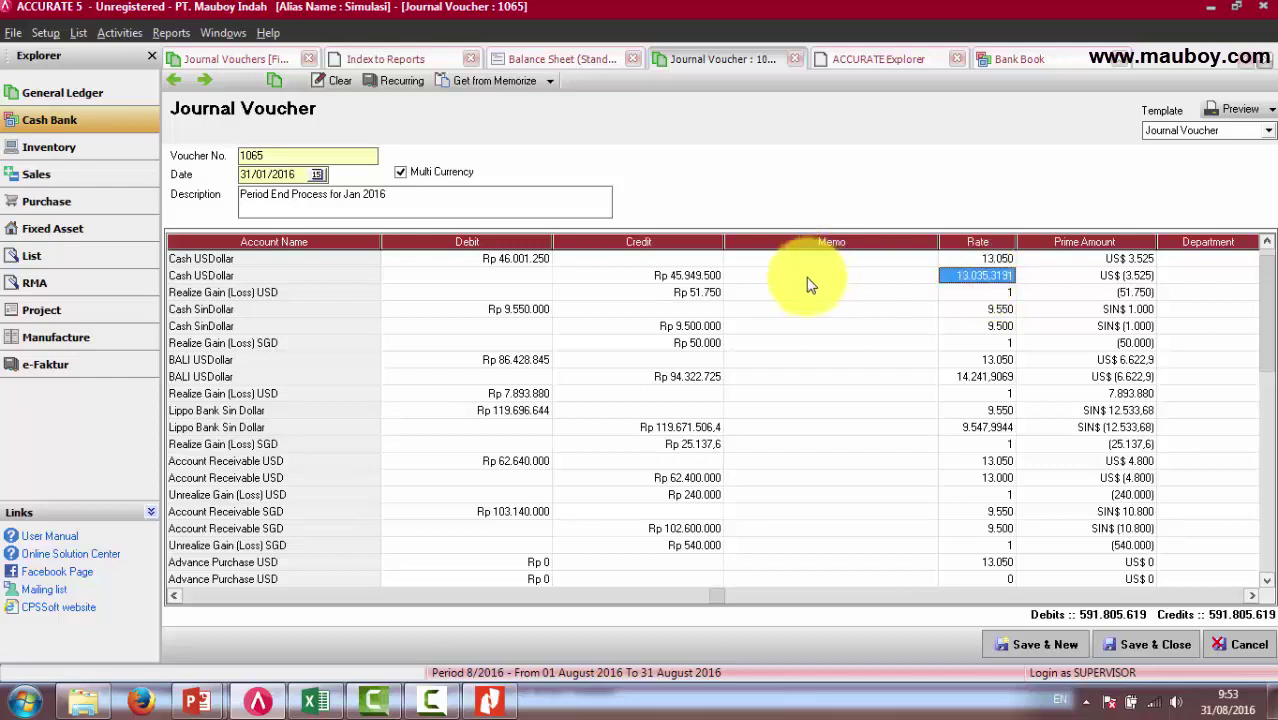
pyautogui.click(1138, 260)
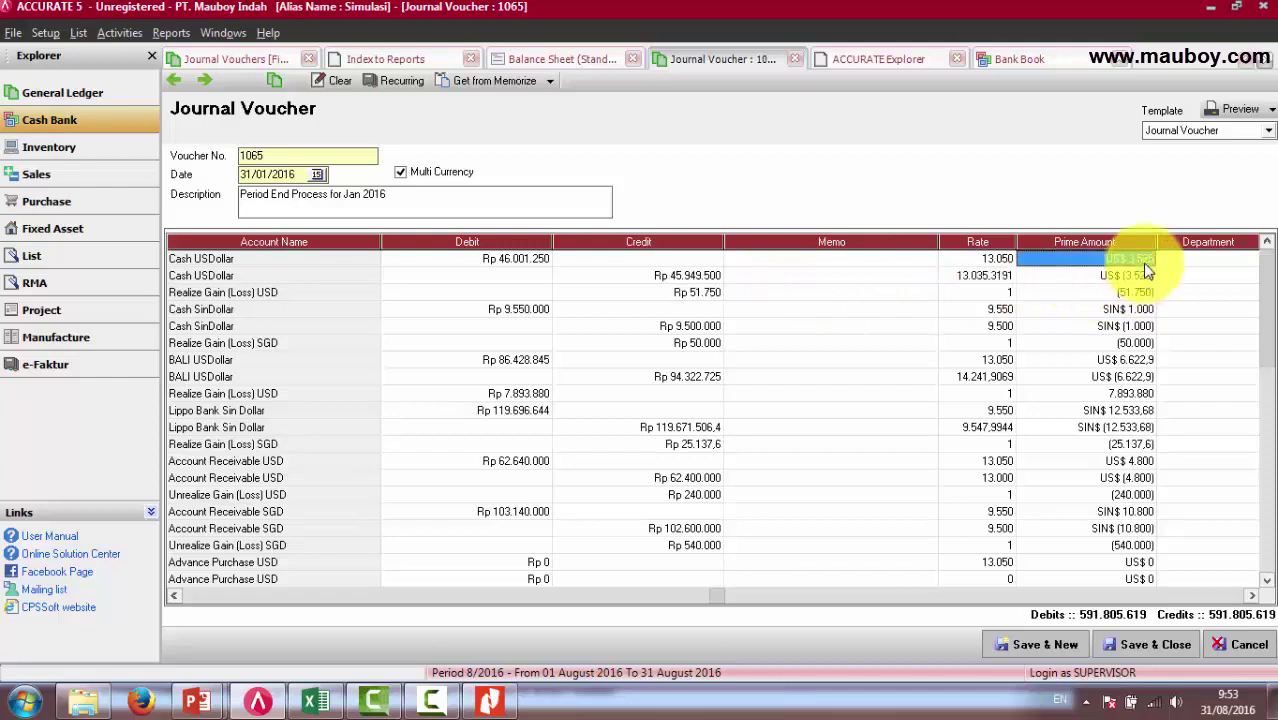
pyautogui.click(992, 260)
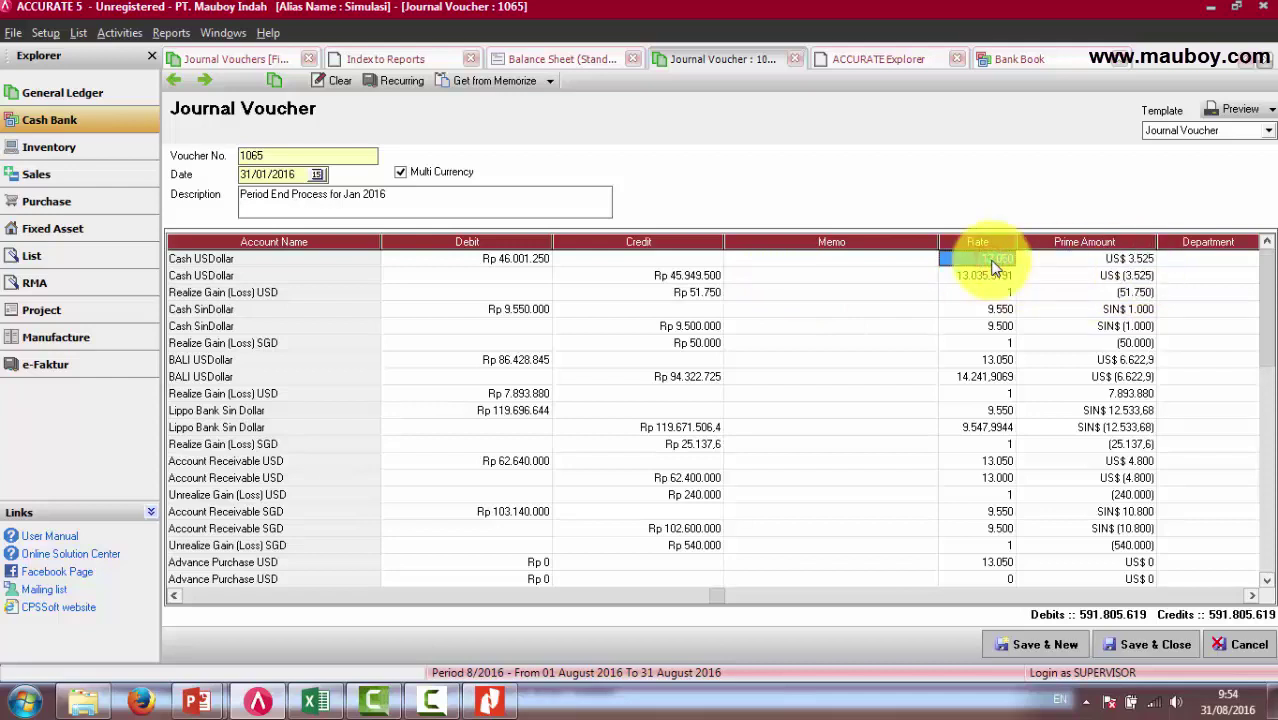
# Compare the debit amount of the first Cash USDollar line with the credit amount of the second.
pyautogui.click(473, 262)
pyautogui.click(621, 275)
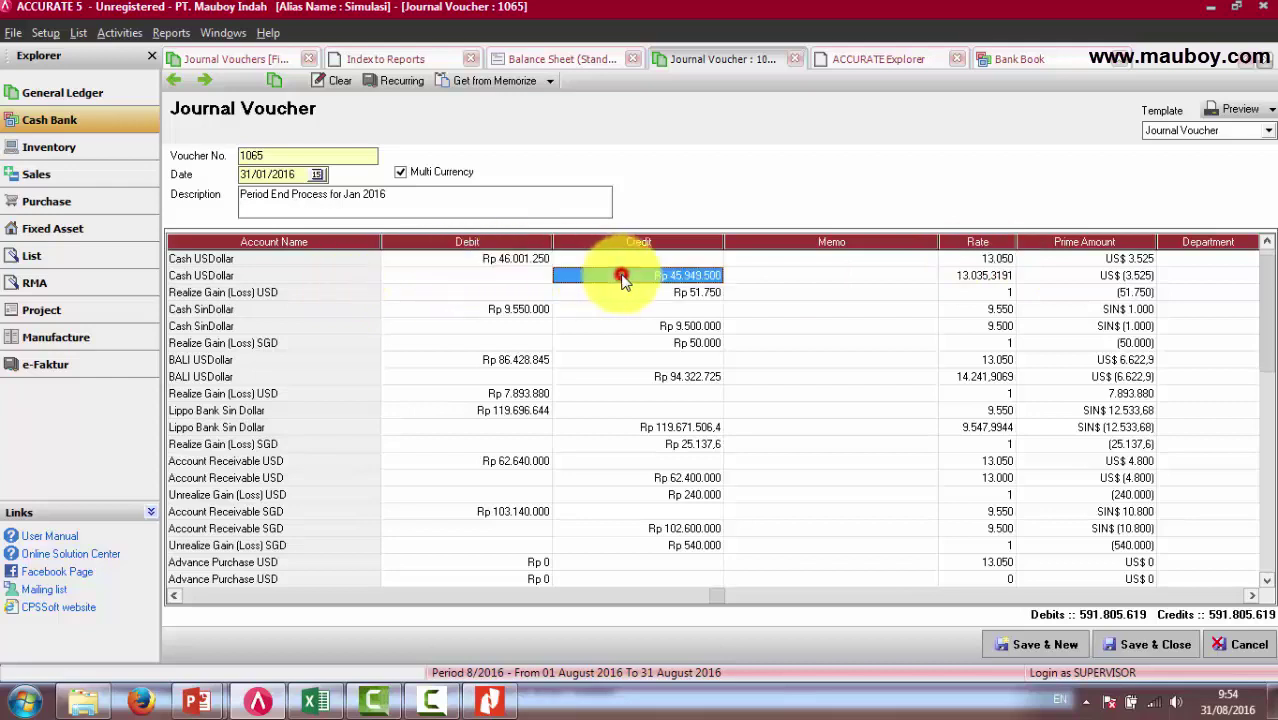
pyautogui.click(519, 260)
pyautogui.click(613, 276)
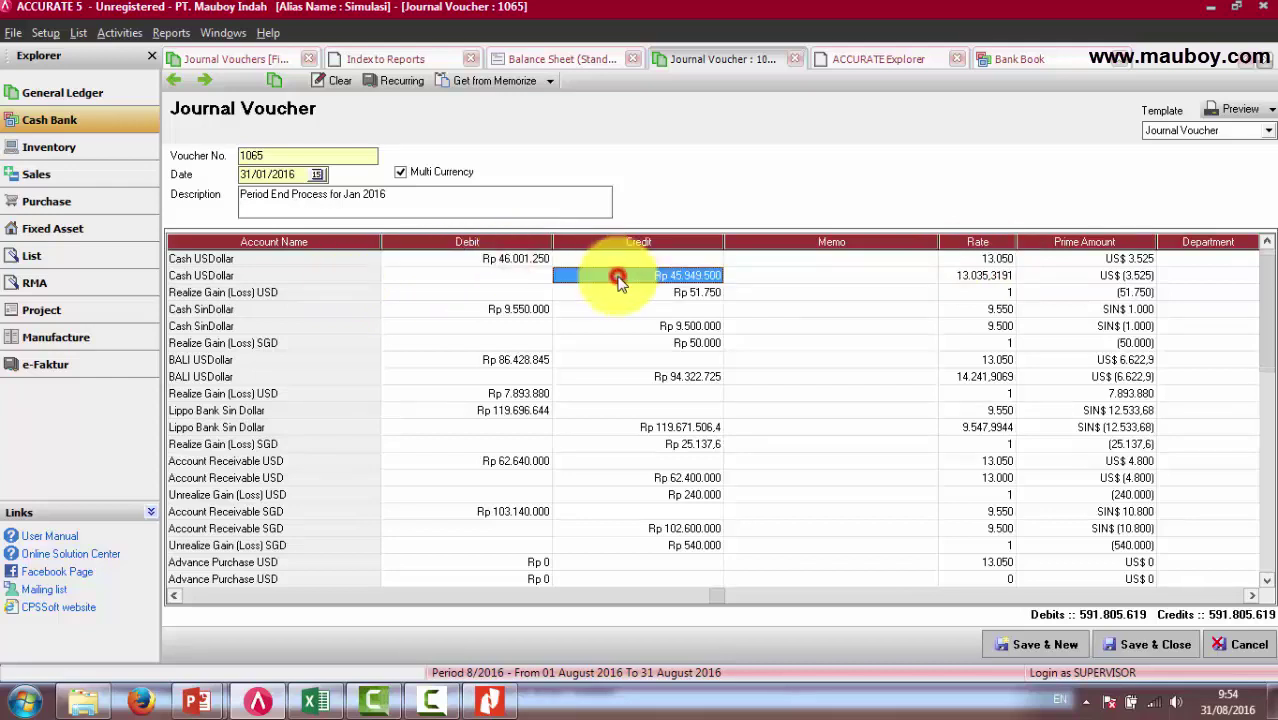
pyautogui.click(528, 258)
pyautogui.click(563, 277)
pyautogui.click(534, 260)
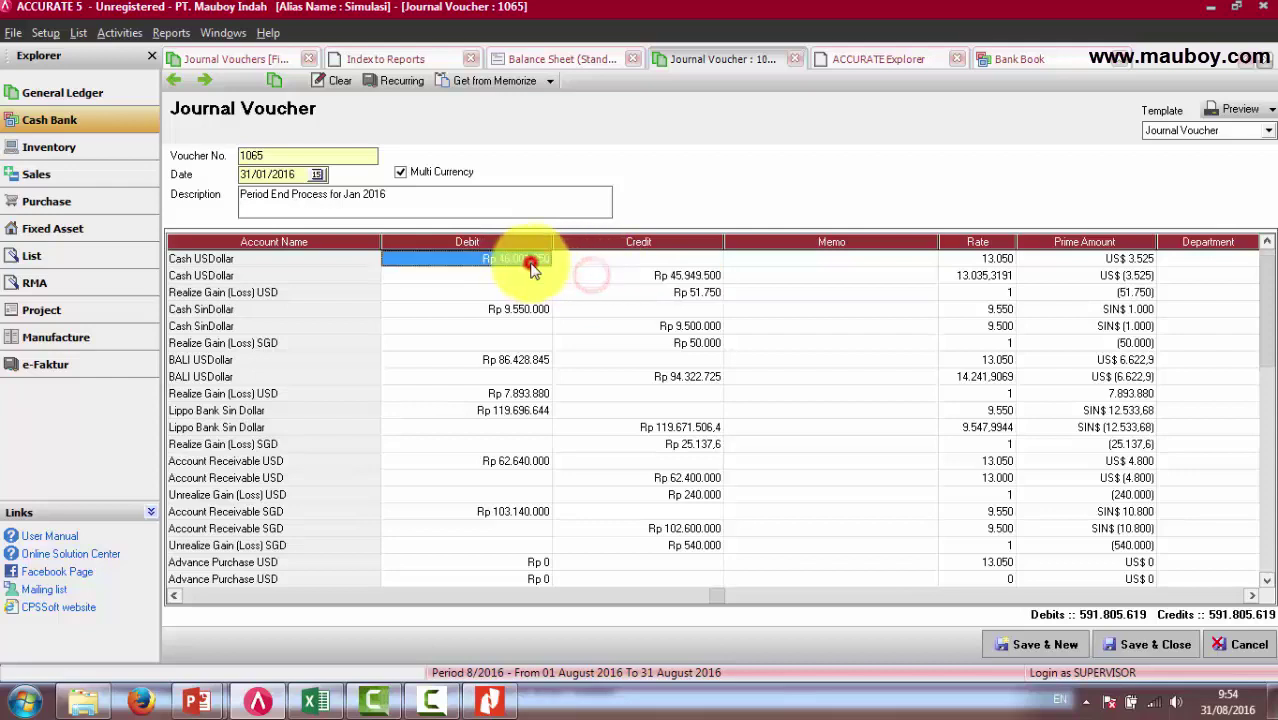
# Check the prime amounts of both Cash USDollar lines and compare their two exchange rates.
pyautogui.click(1113, 262)
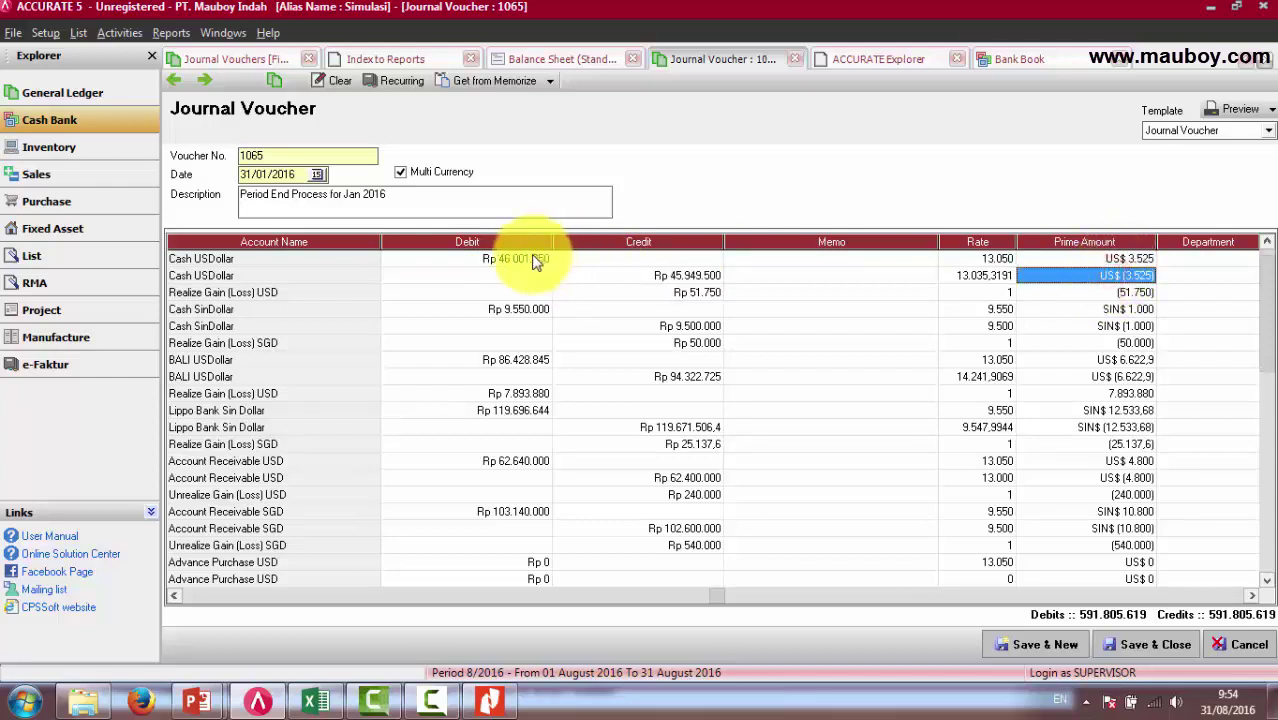
pyautogui.click(598, 275)
pyautogui.click(990, 258)
pyautogui.click(992, 274)
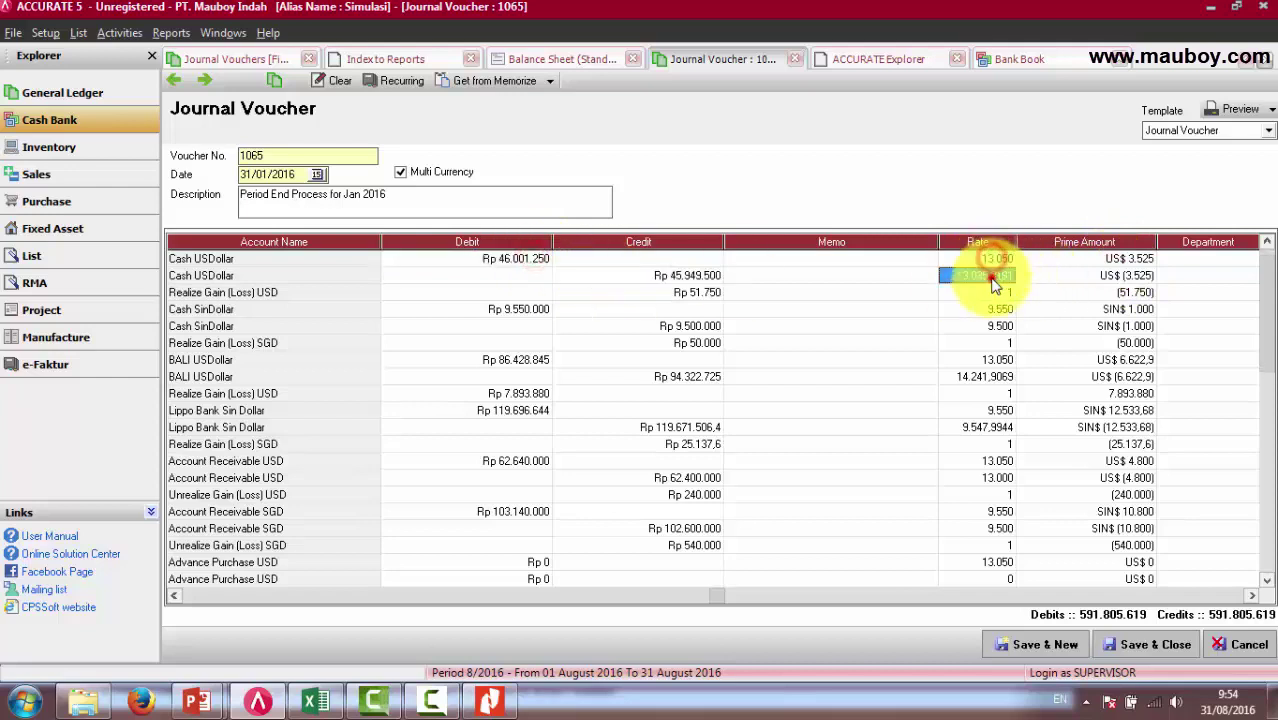
# Compare the rate of the credited Cash USDollar line with the rate of the debited Cash USDollar line.
pyautogui.click(990, 262)
pyautogui.click(990, 272)
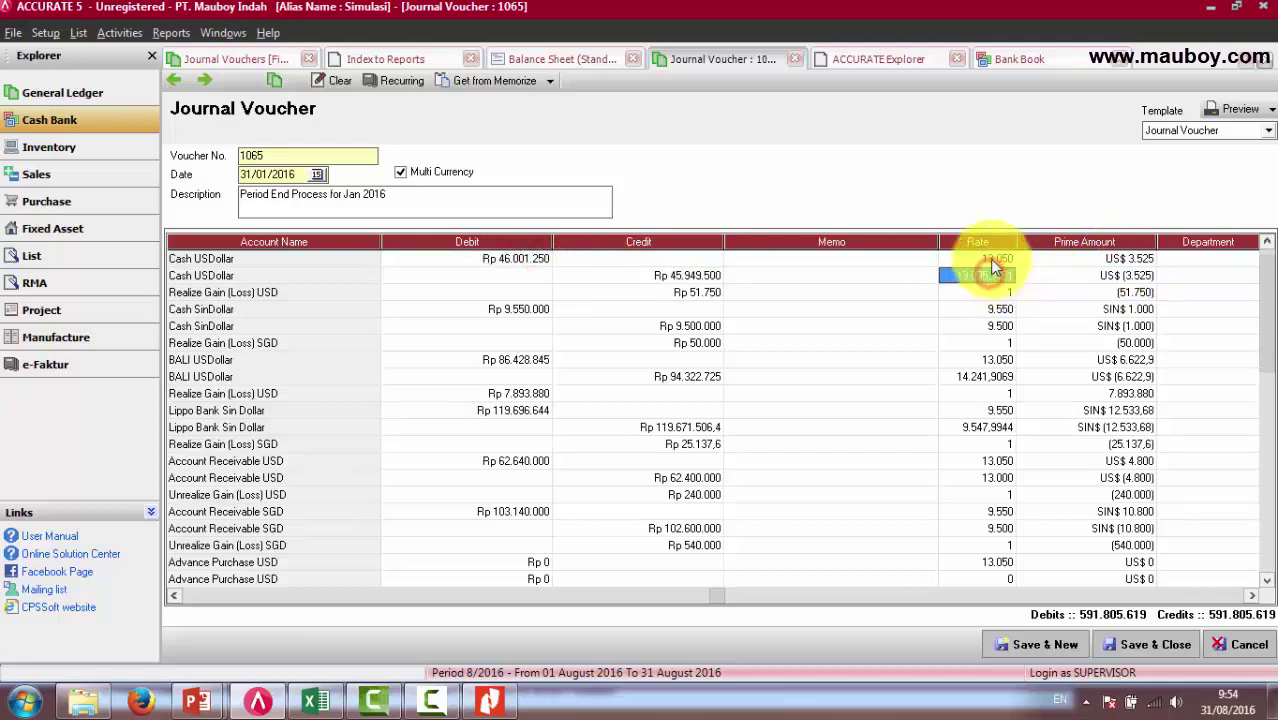
pyautogui.click(993, 260)
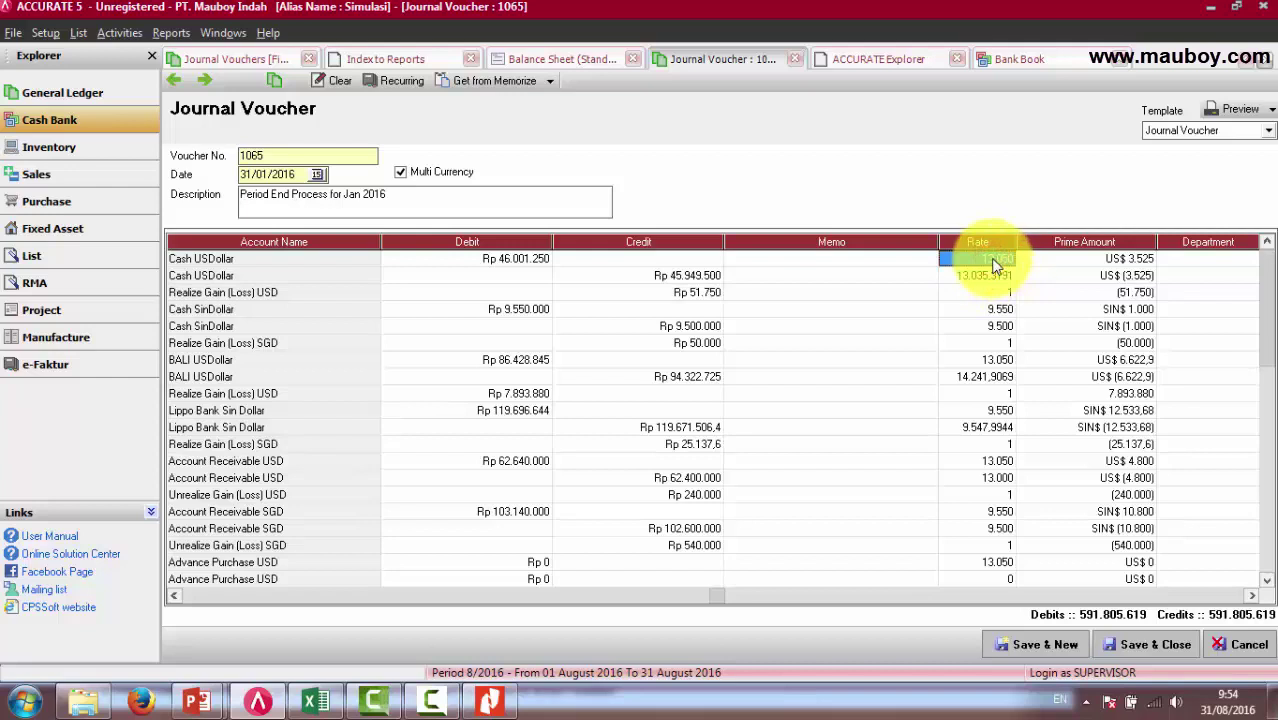
pyautogui.click(1000, 276)
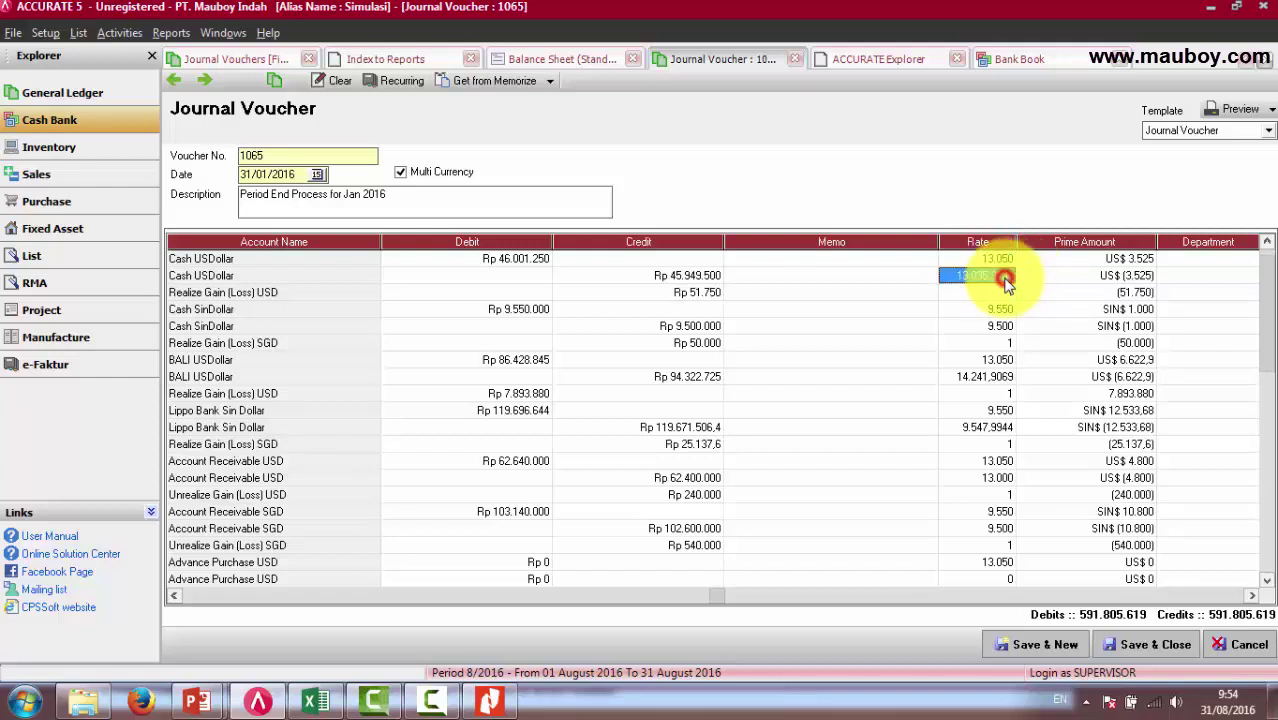
pyautogui.click(893, 278)
pyautogui.click(982, 276)
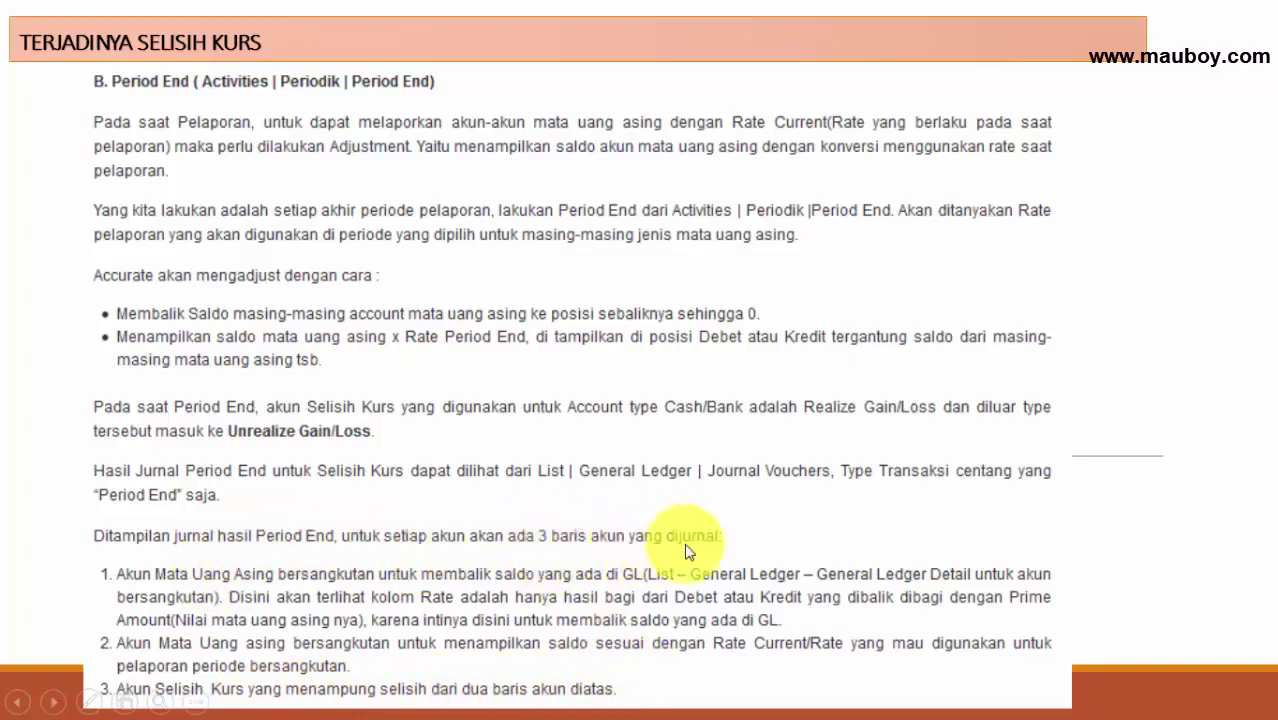
# Switch from the slideshow back to ACCURATE and review the two Cash USDollar lines and the Realize Gain (Loss) USD credit.
pyautogui.press('super')
pyautogui.click(258, 700)
pyautogui.click(498, 262)
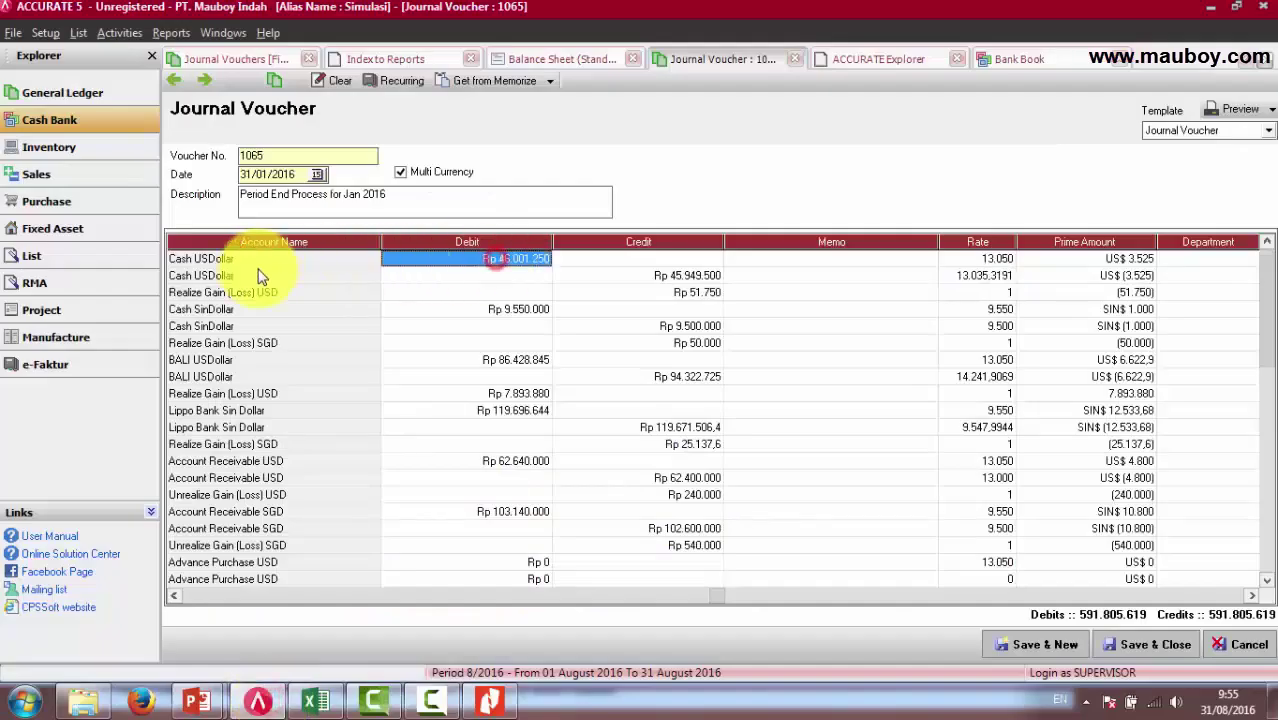
pyautogui.click(238, 260)
pyautogui.click(228, 278)
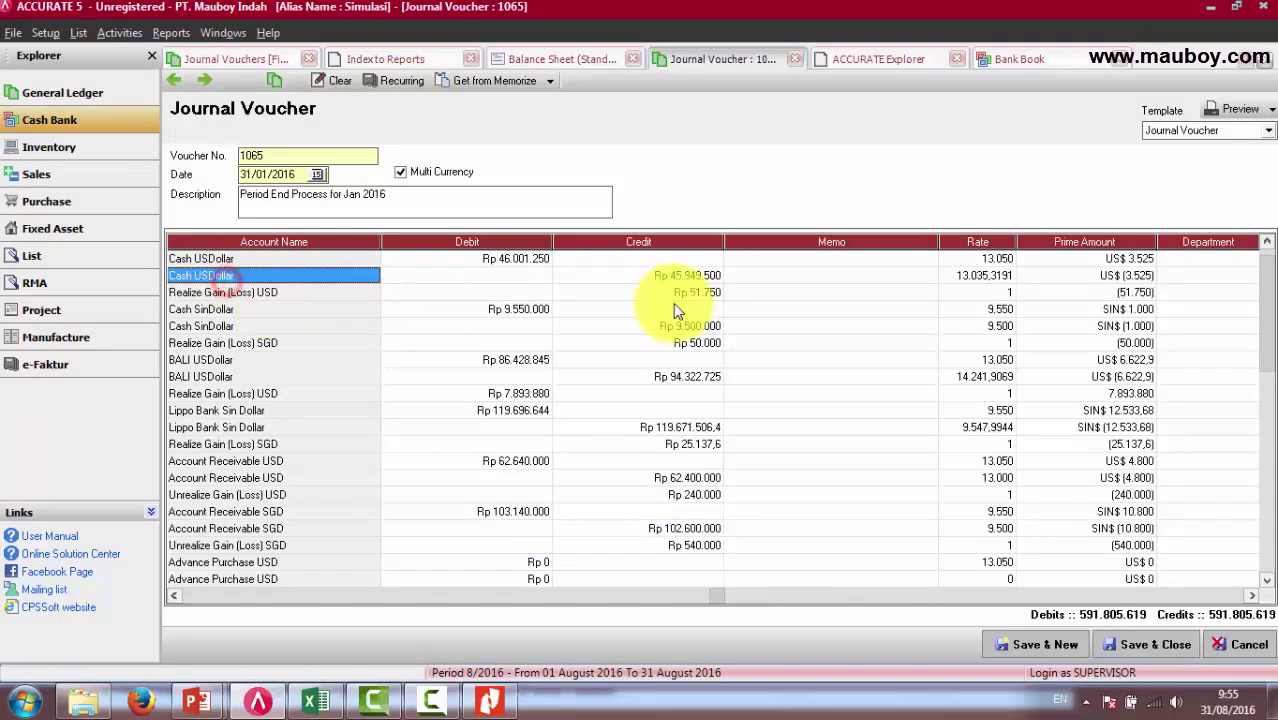
pyautogui.click(690, 292)
# Examine the first Cash USDollar line's account, debit amount and period-end rate in the voucher.
pyautogui.click(224, 260)
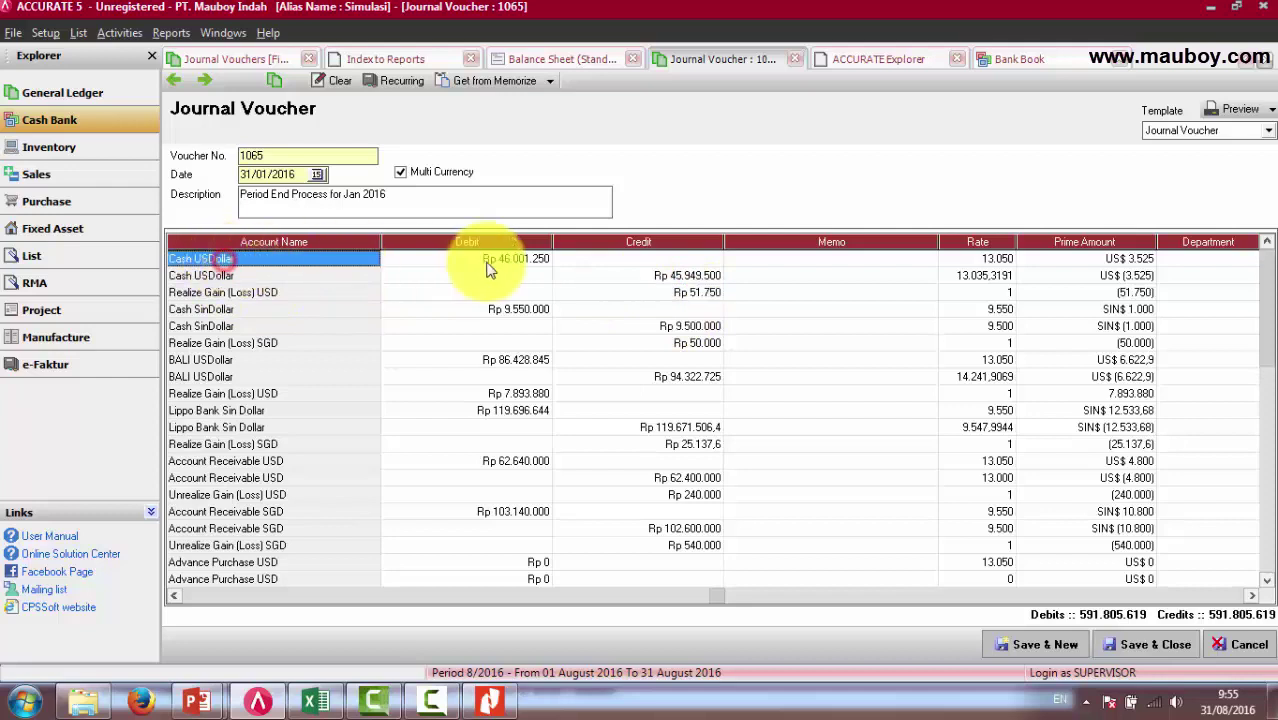
pyautogui.click(487, 259)
pyautogui.click(614, 264)
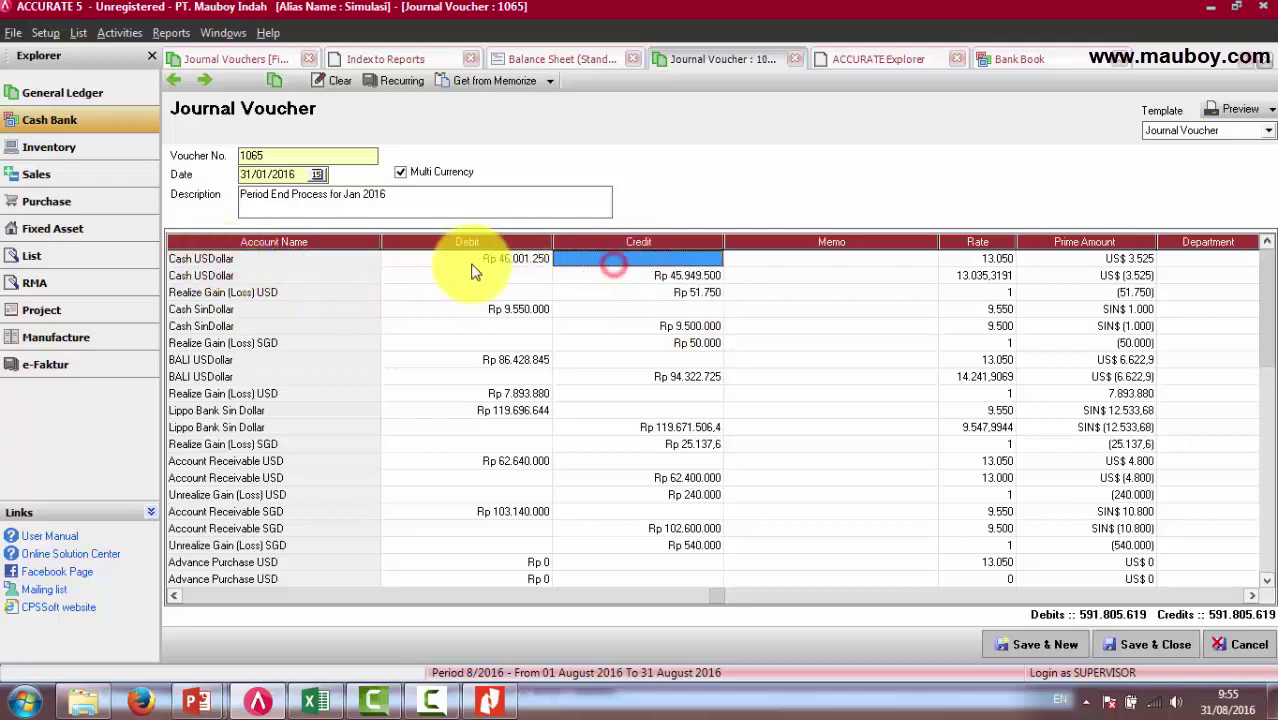
pyautogui.click(478, 260)
pyautogui.click(995, 264)
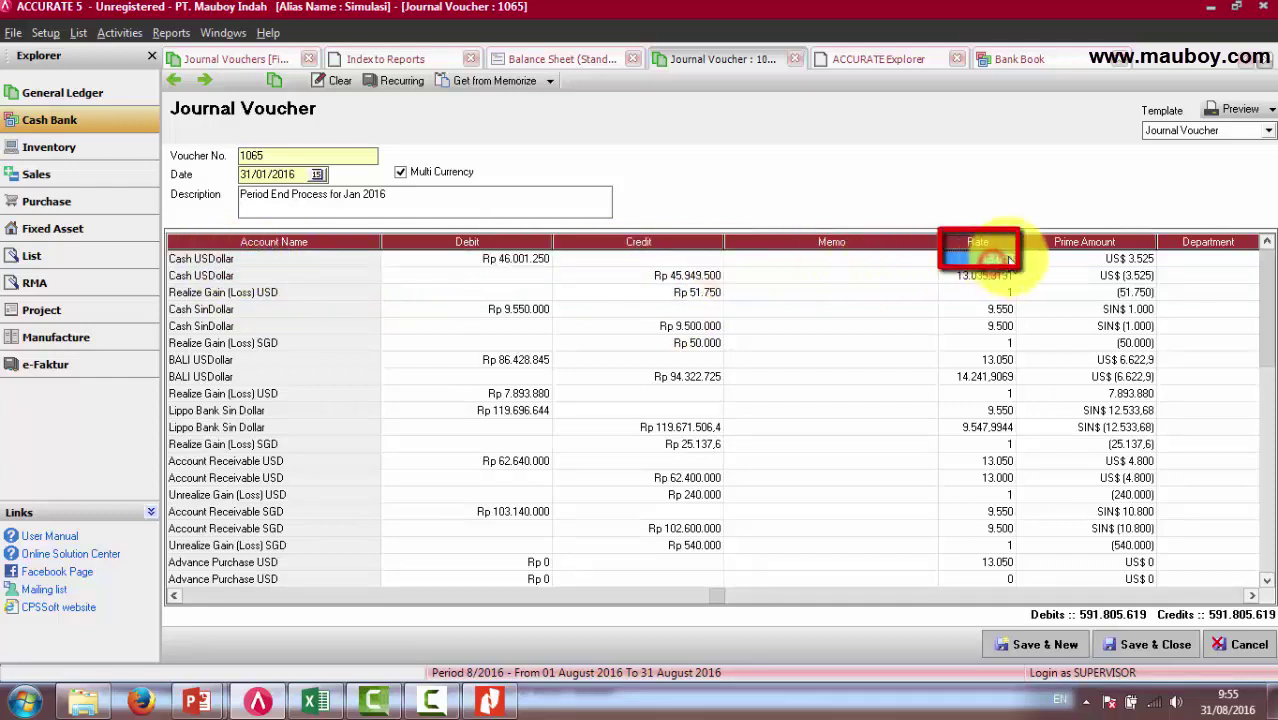
pyautogui.click(1040, 261)
pyautogui.click(921, 259)
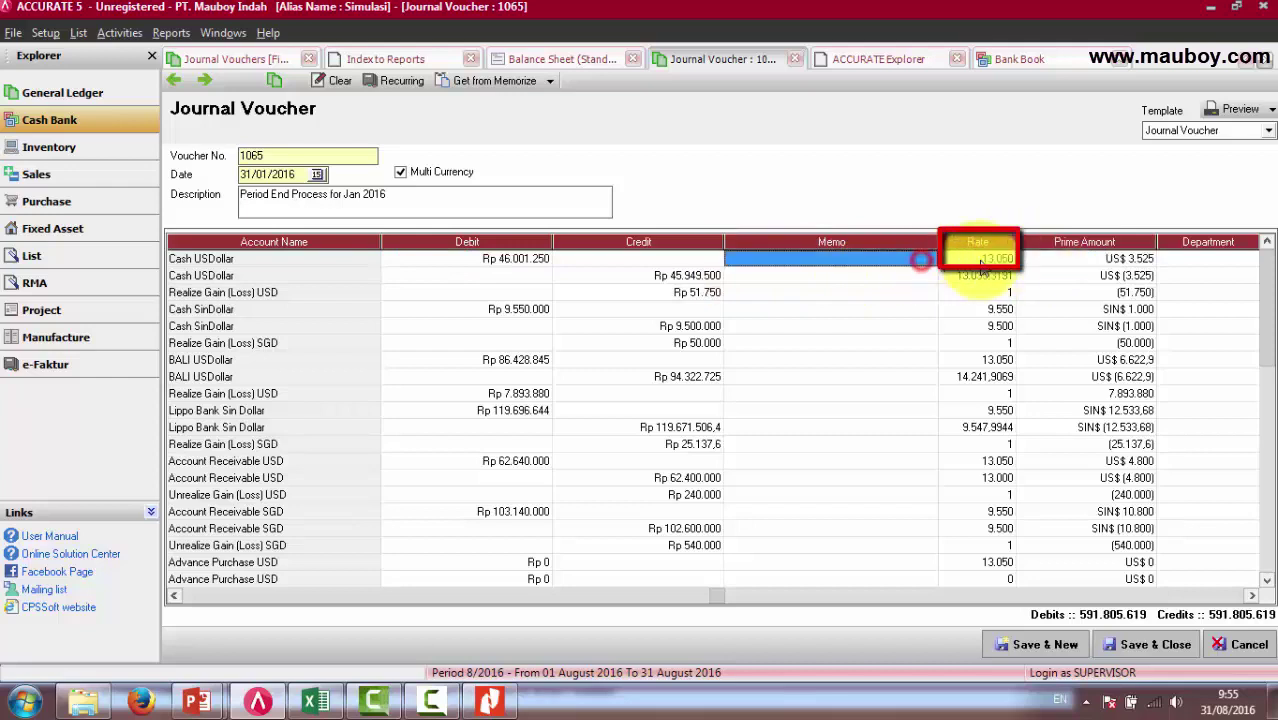
pyautogui.click(965, 259)
pyautogui.click(487, 258)
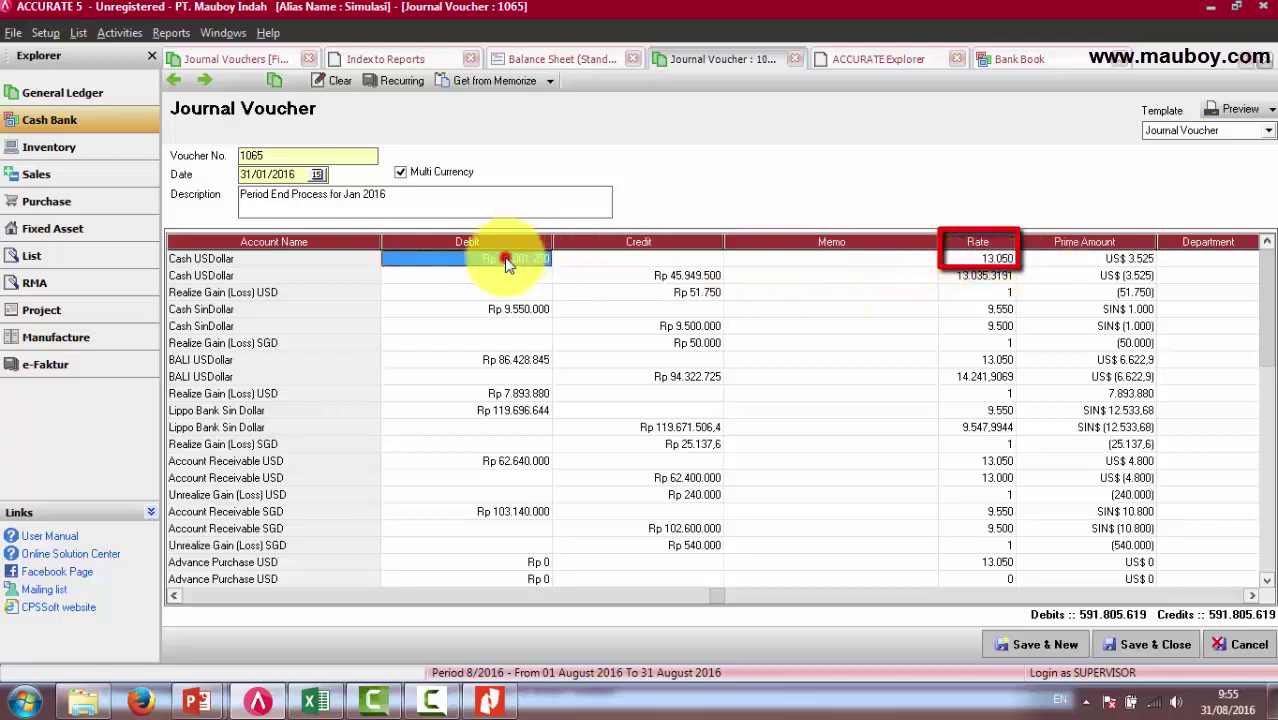
# Examine the second Cash USDollar line's account, credit amount and rate in the voucher.
pyautogui.click(238, 275)
pyautogui.click(608, 276)
pyautogui.click(228, 275)
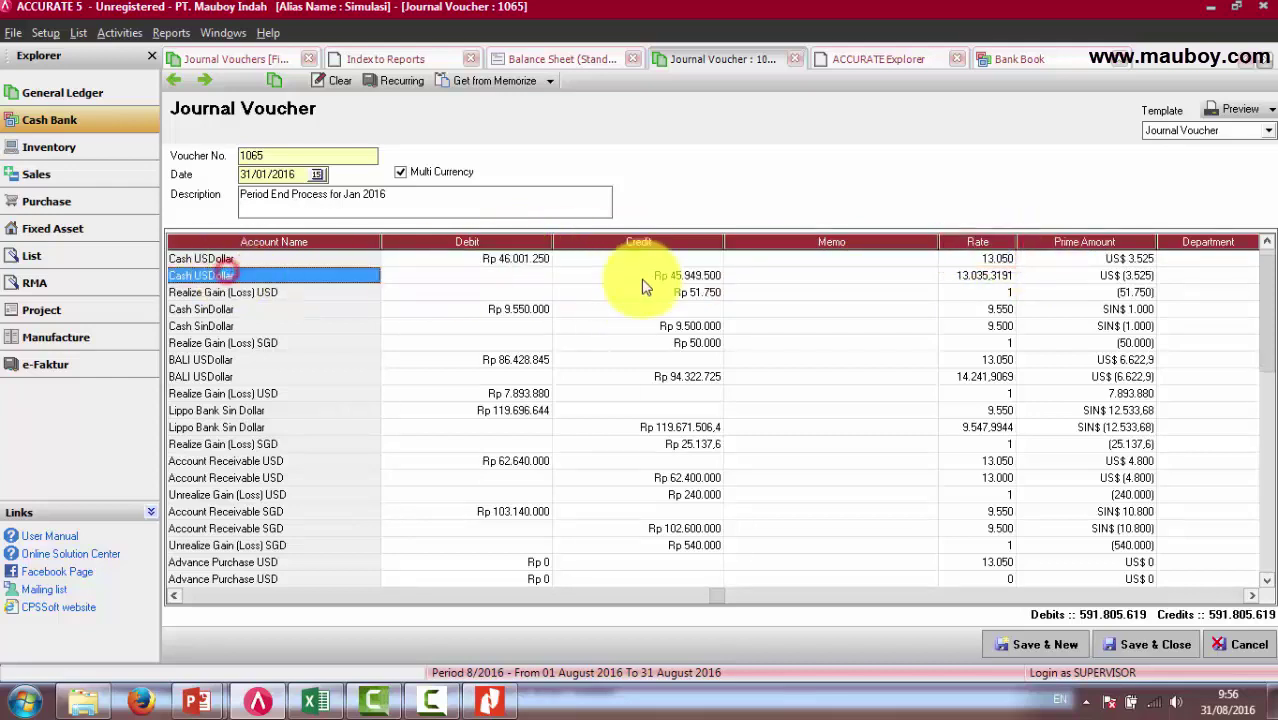
pyautogui.click(662, 277)
pyautogui.click(988, 277)
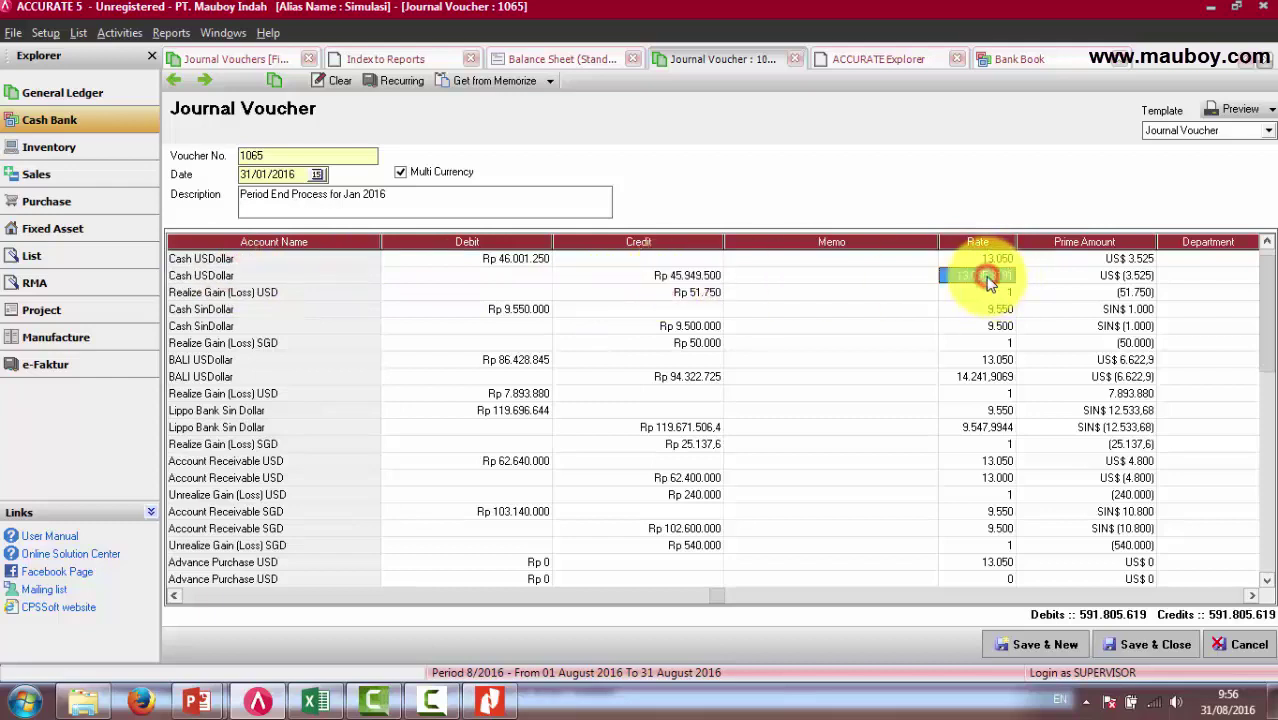
pyautogui.click(922, 277)
pyautogui.click(985, 276)
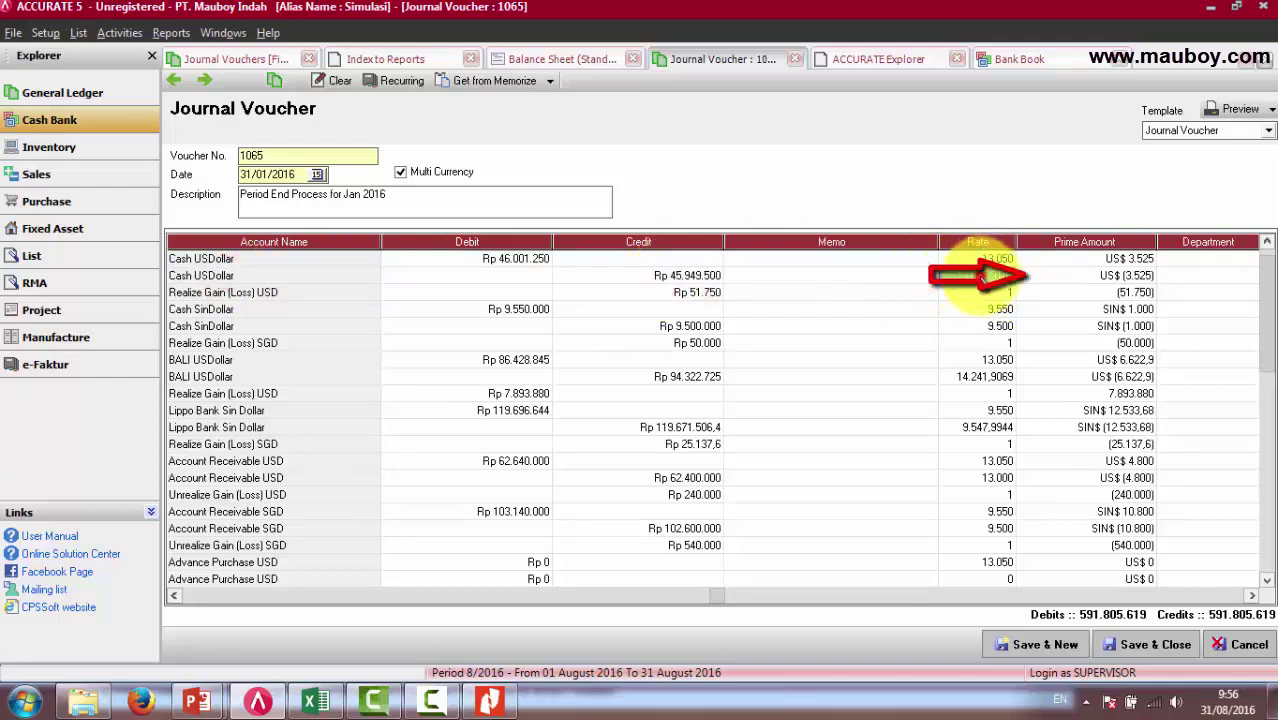
# Check the Realize Gain (Loss) USD credit against the debit and credit amounts of the two Cash USDollar lines.
pyautogui.click(219, 294)
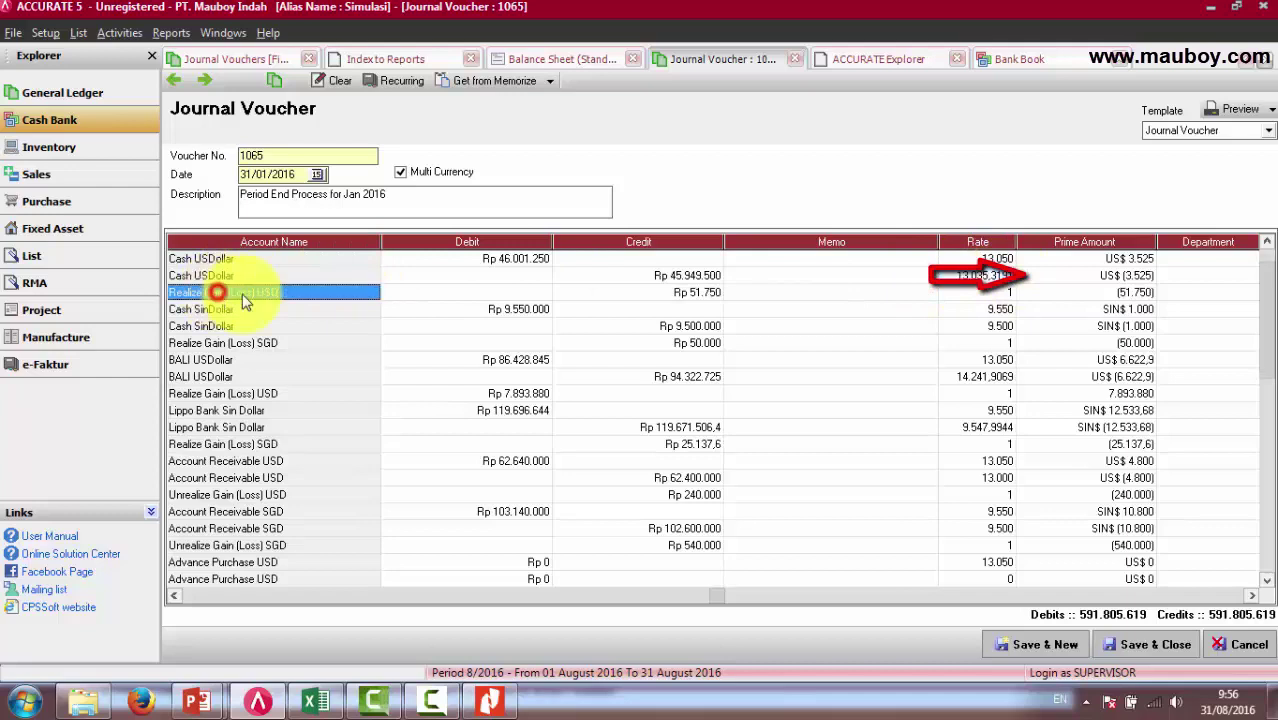
pyautogui.click(673, 293)
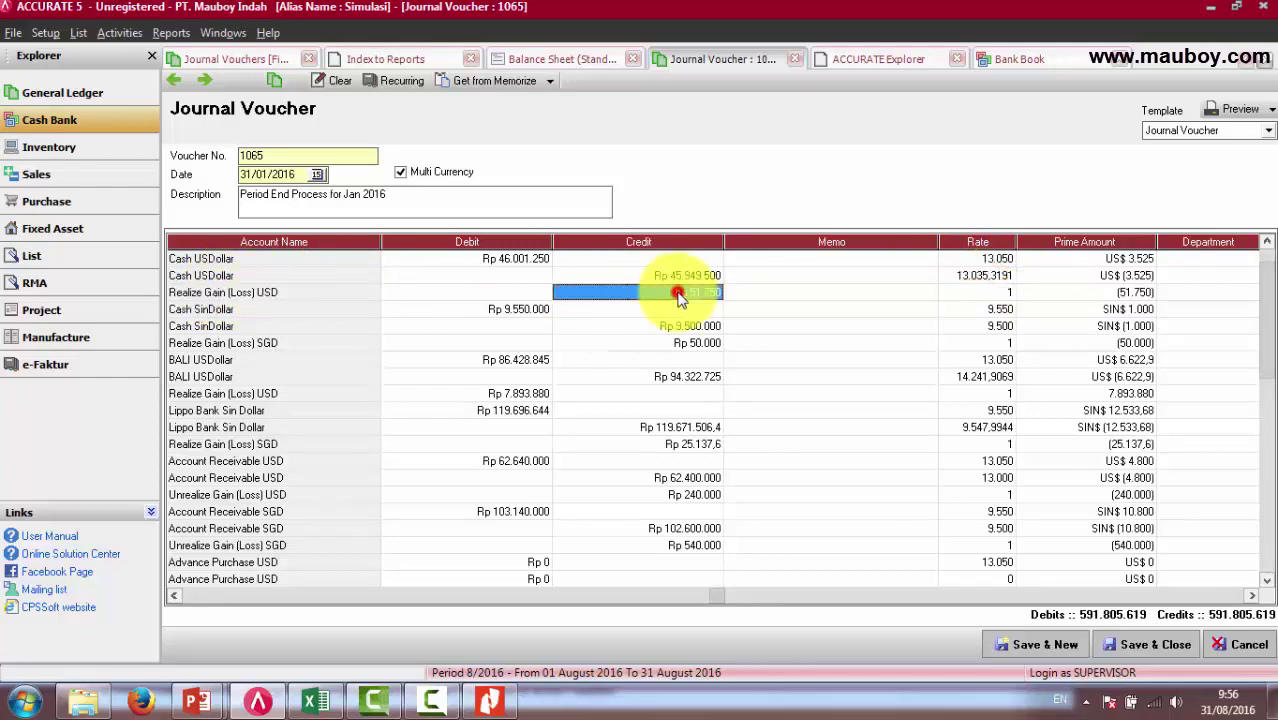
pyautogui.click(537, 262)
pyautogui.click(605, 280)
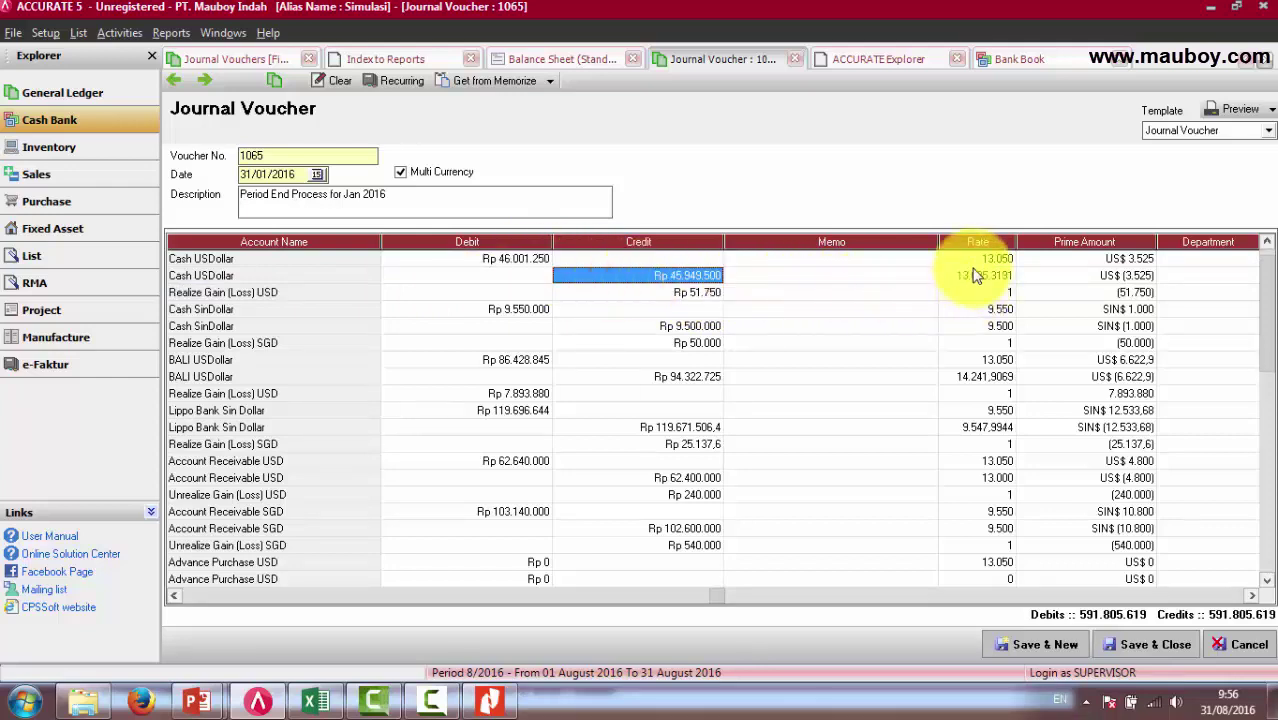
# Review the historical rate on the credited Cash USDollar line, followed by the period-end rate on the debited line.
pyautogui.click(1000, 285)
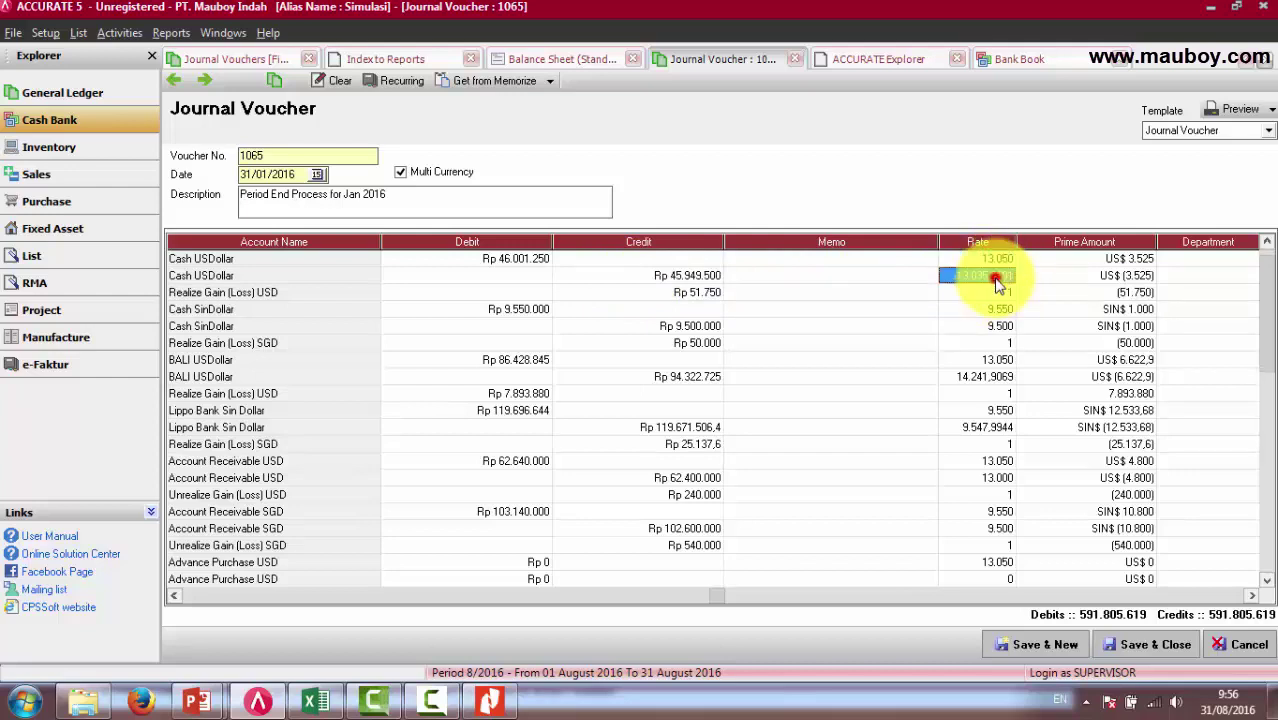
pyautogui.click(988, 279)
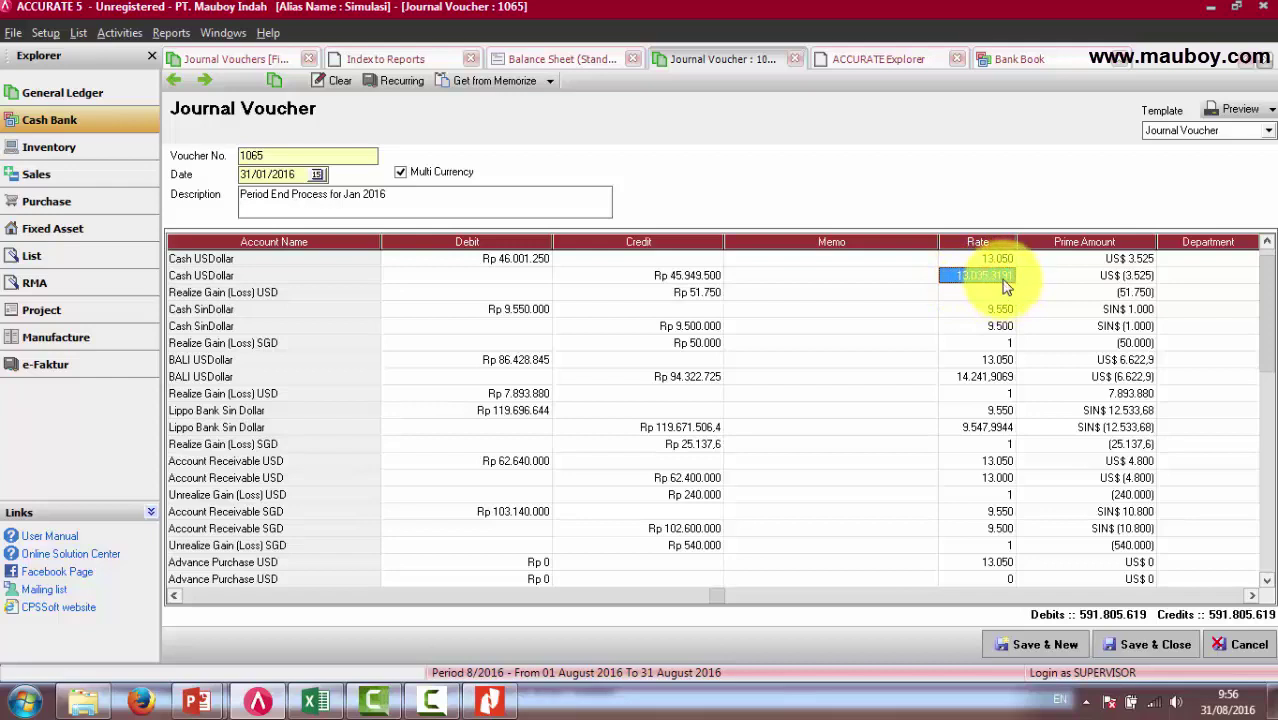
pyautogui.click(998, 260)
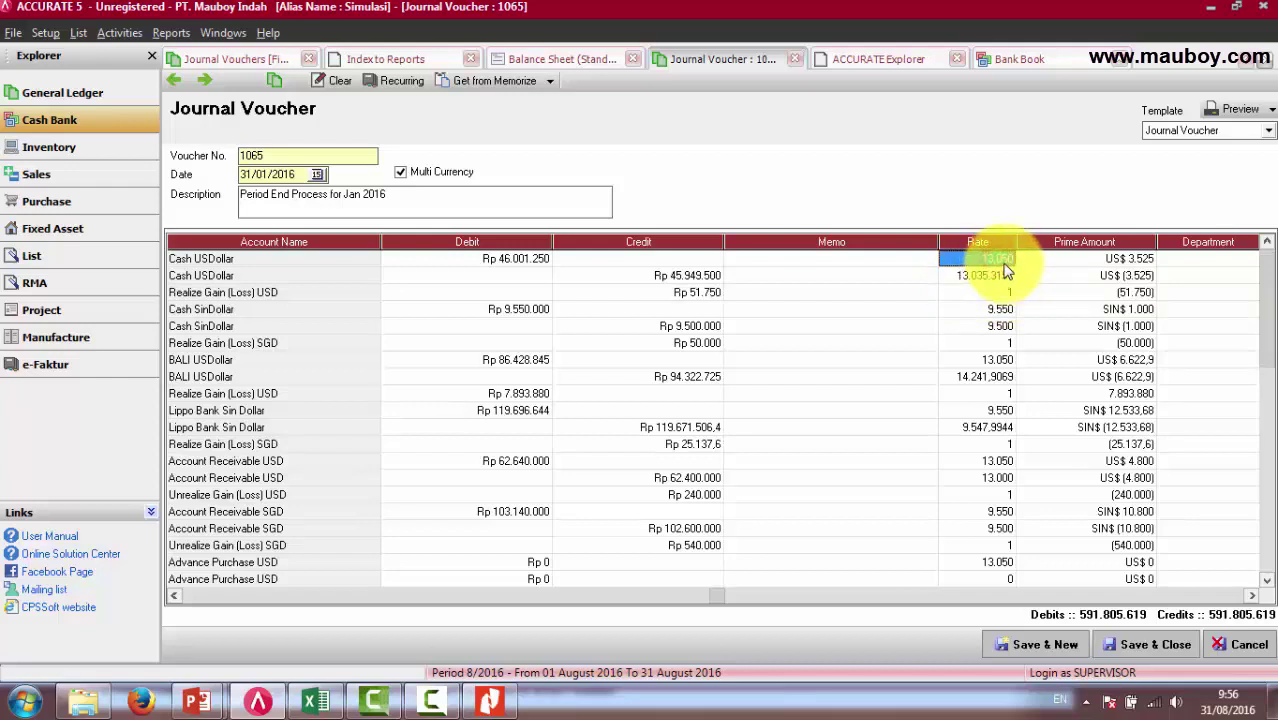
# Check January 2016's USD and SGD exchange rates in the Period End dialog, cancel it and return to the second Cash USDollar line's rate.
pyautogui.click(112, 33)
pyautogui.moveTo(188, 252)
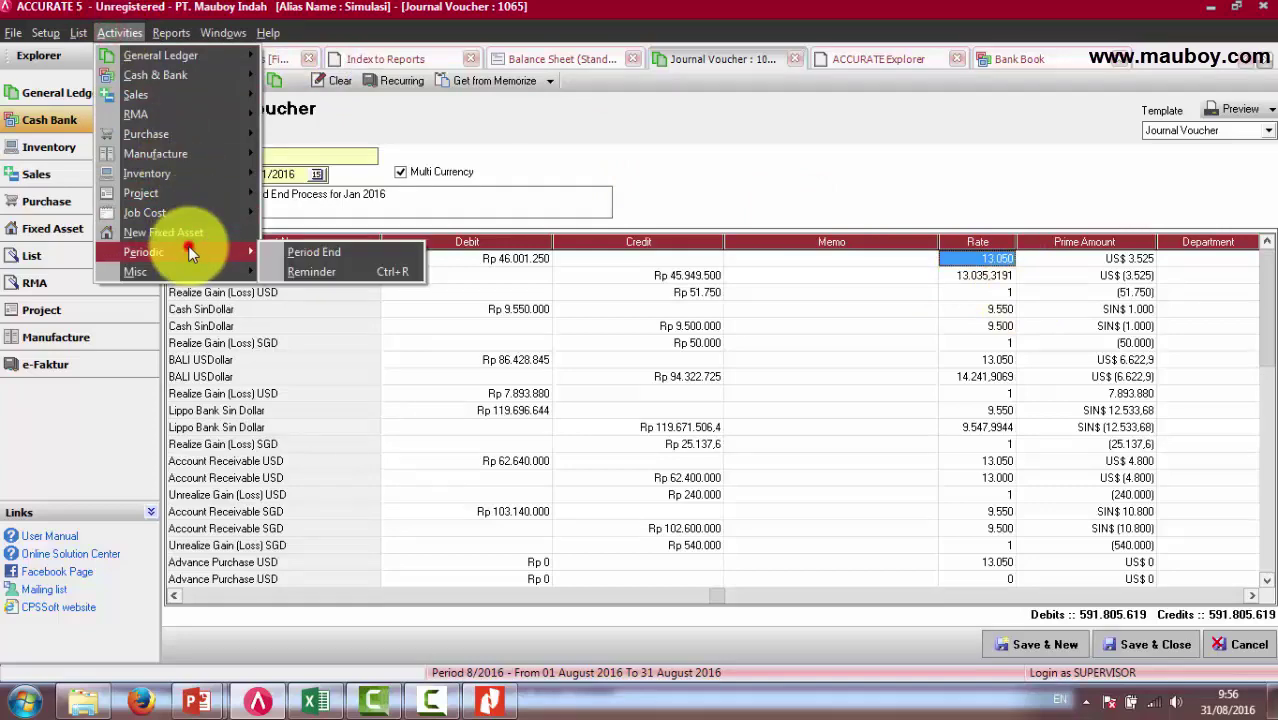
pyautogui.click(315, 249)
pyautogui.moveTo(652, 213); pyautogui.dragTo(568, 250)
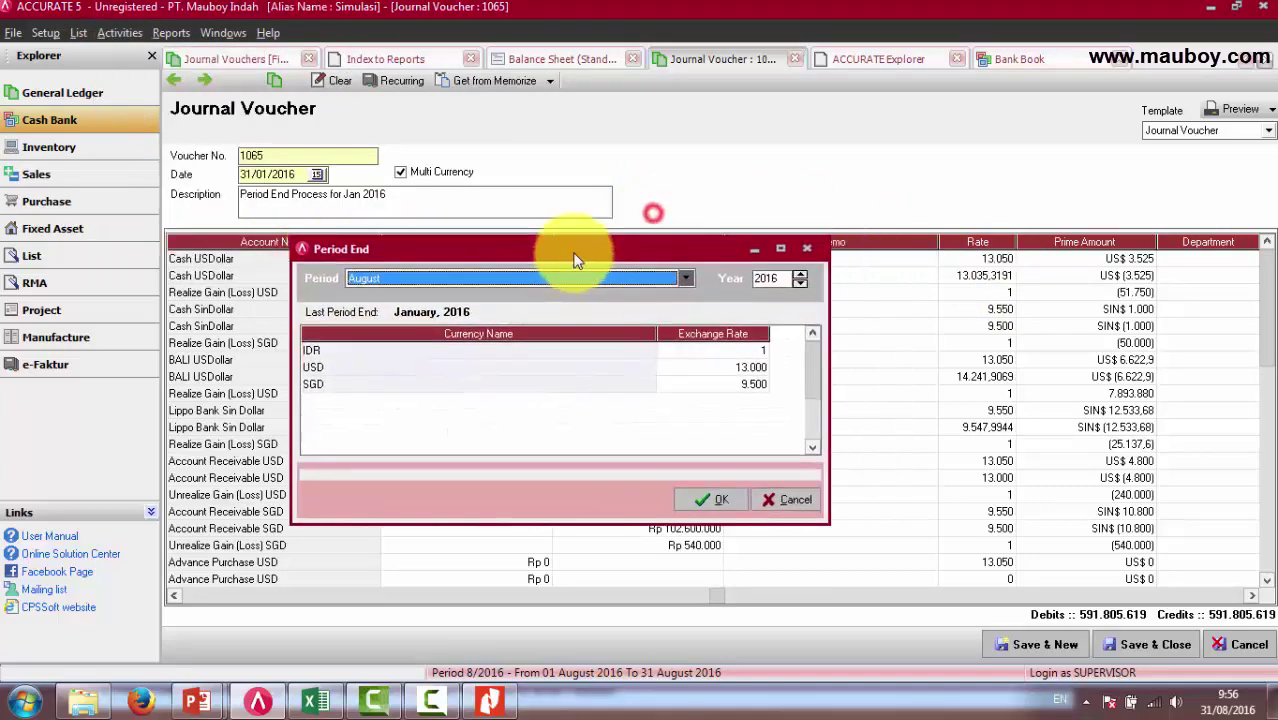
pyautogui.click(640, 279)
pyautogui.moveTo(693, 336); pyautogui.dragTo(684, 277)
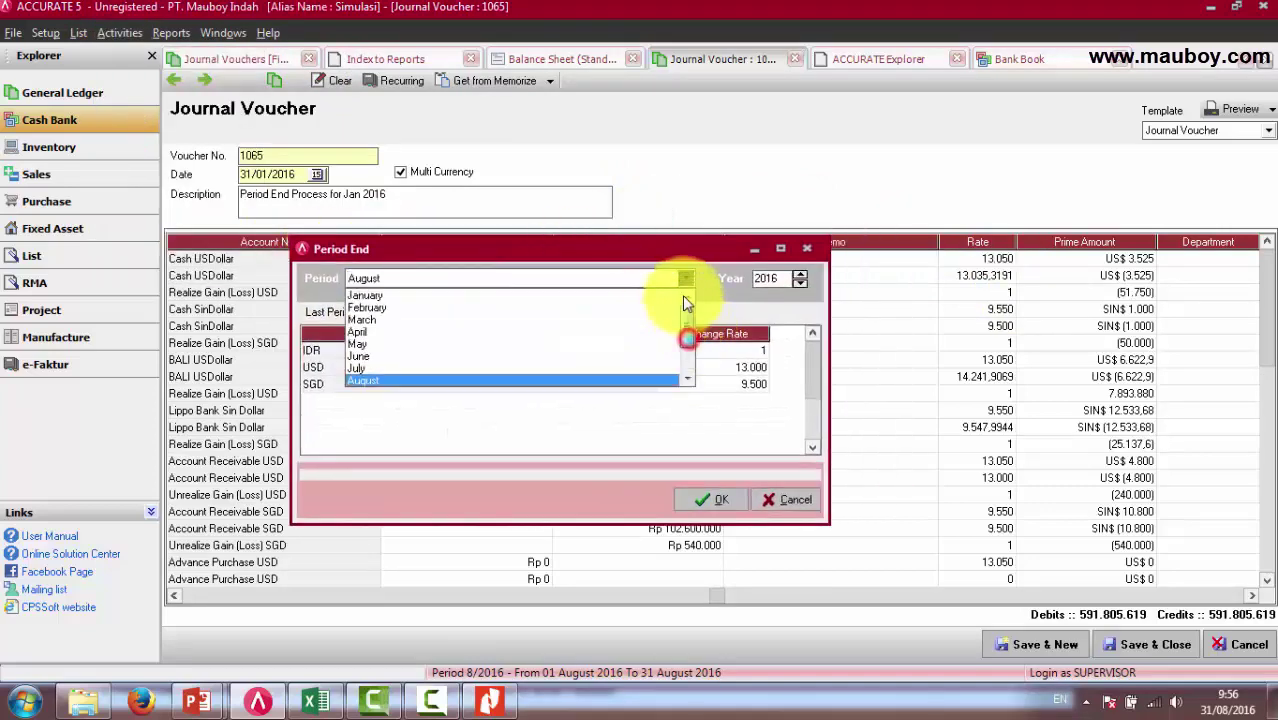
pyautogui.click(550, 297)
pyautogui.click(750, 368)
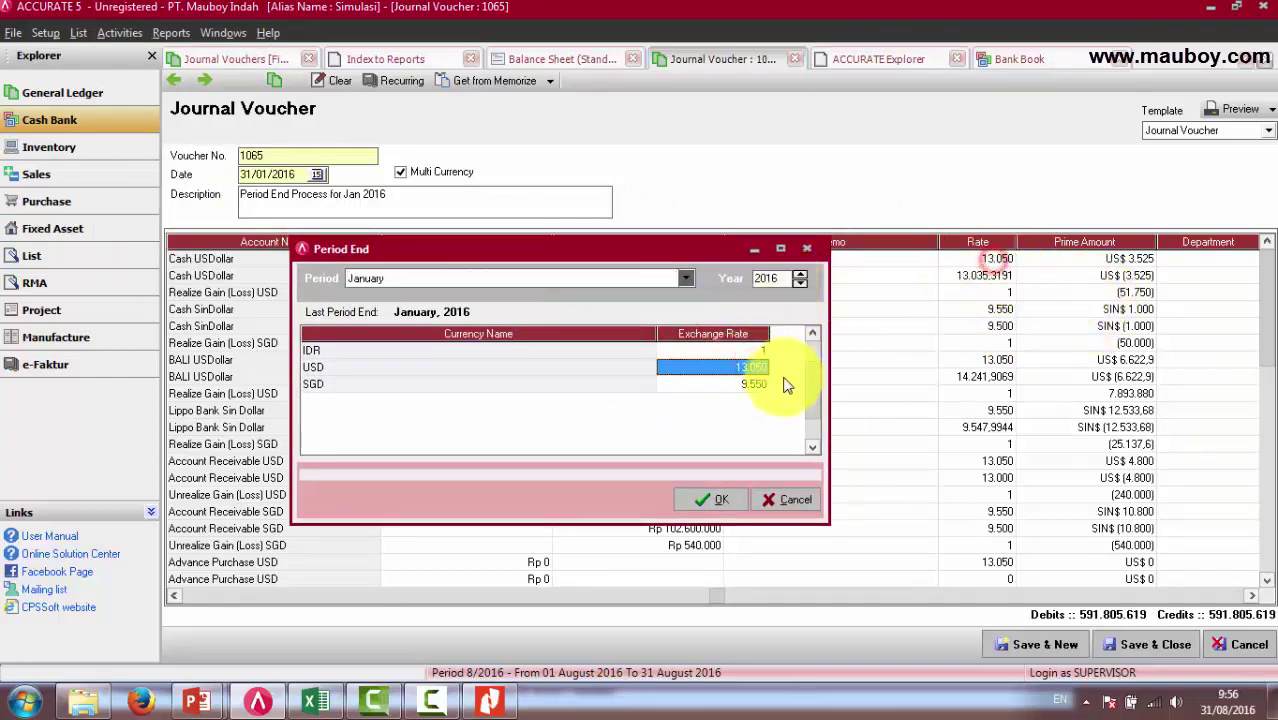
pyautogui.click(745, 386)
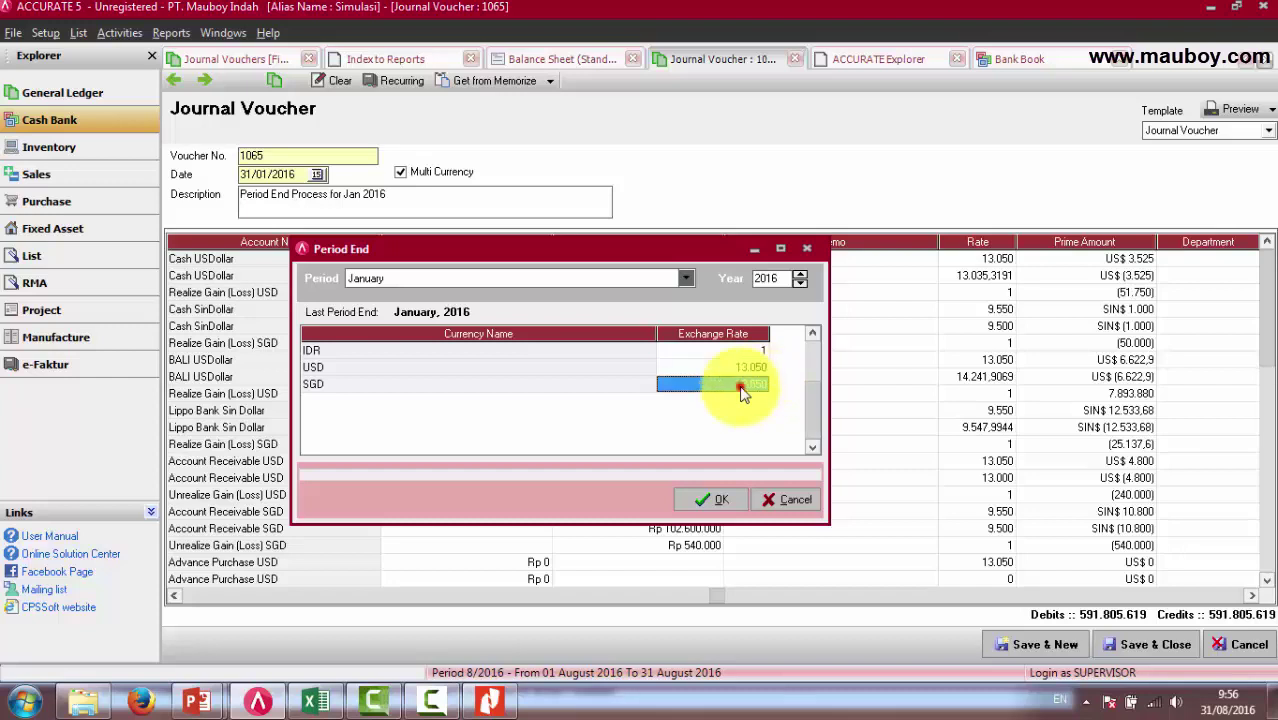
pyautogui.click(770, 502)
pyautogui.click(995, 280)
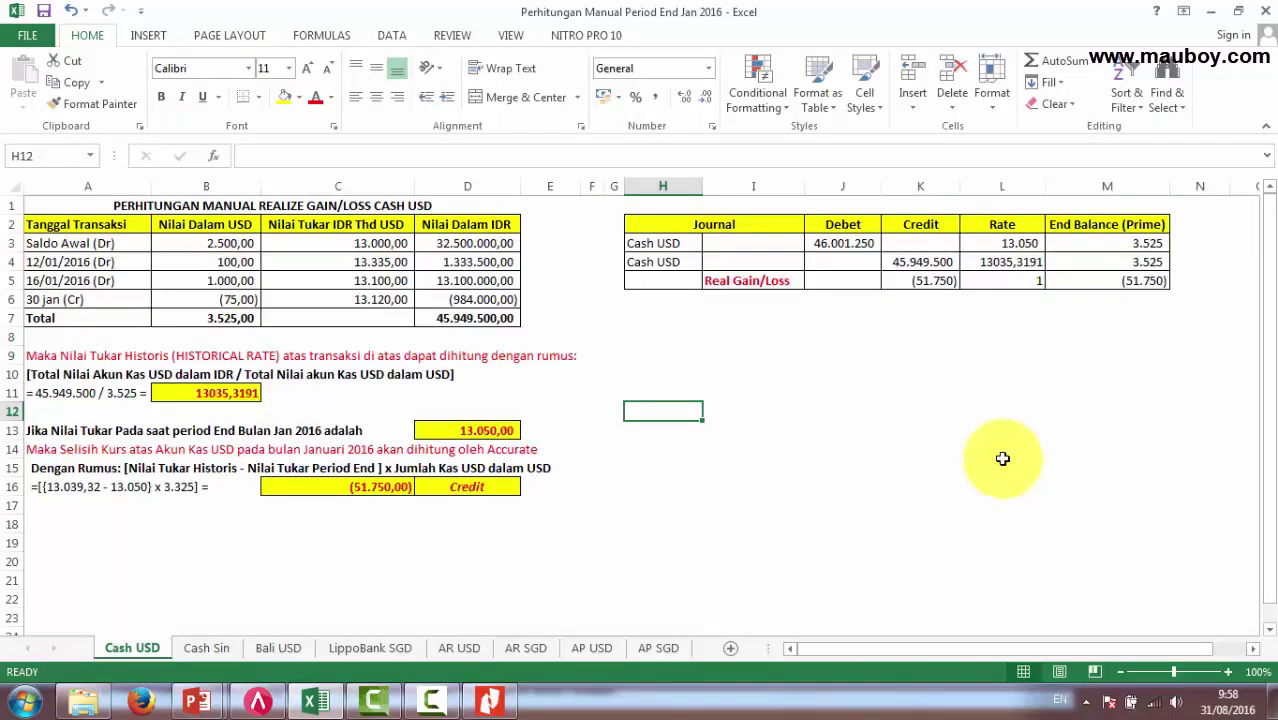
# Reduce the Perhitungan Manual Period End Jan 2016 workbook to a window, place it over the journal voucher and widen it.
pyautogui.click(354, 204)
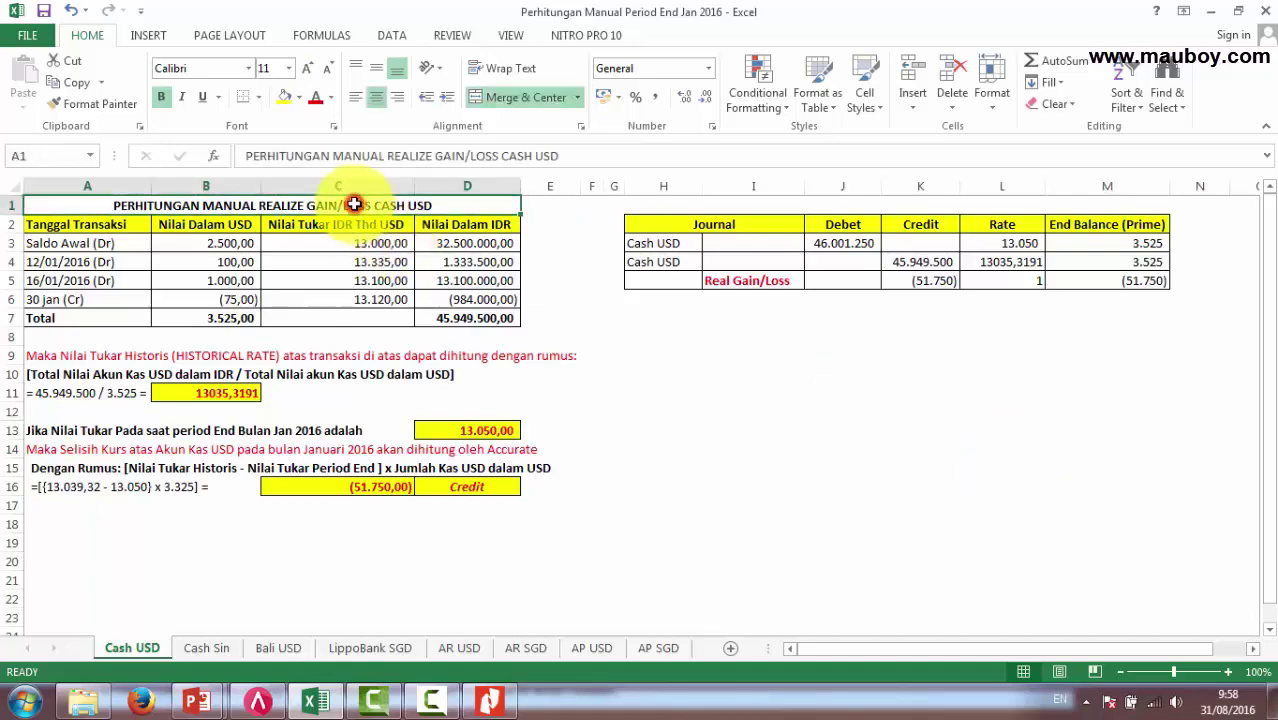
pyautogui.click(1242, 12)
pyautogui.moveTo(884, 112); pyautogui.dragTo(684, 108)
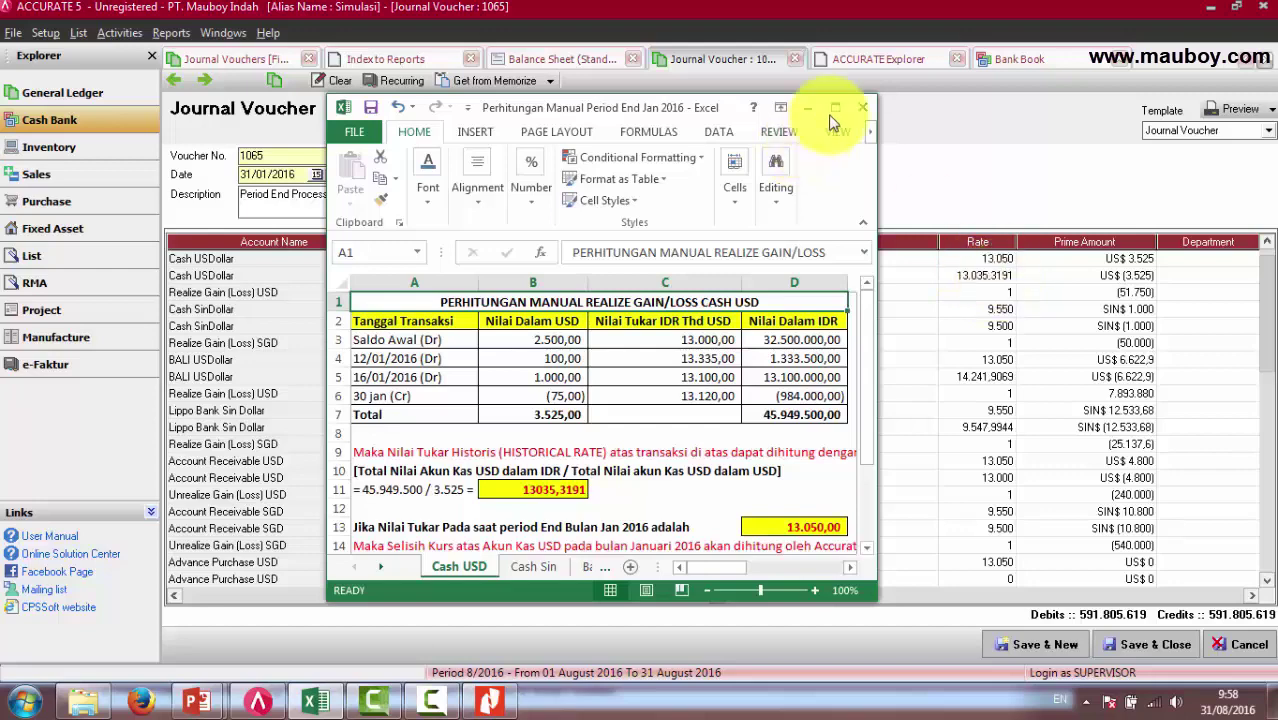
pyautogui.moveTo(715, 107); pyautogui.dragTo(879, 105)
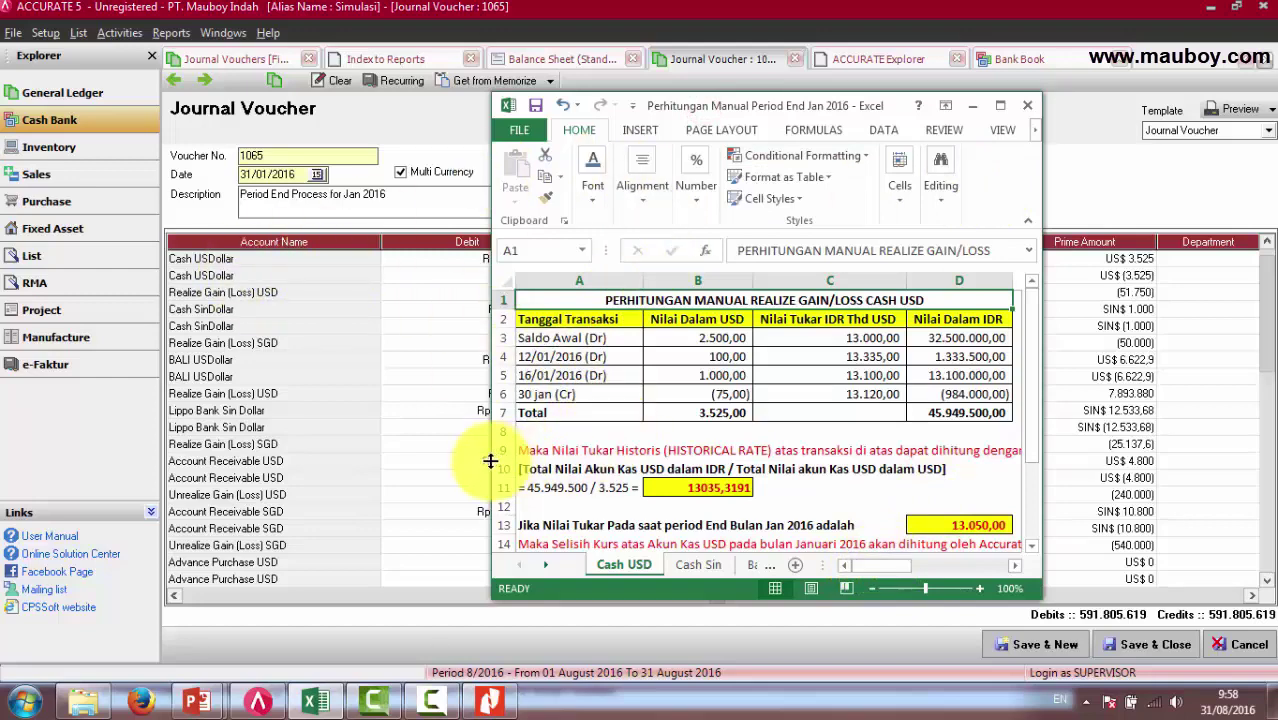
pyautogui.moveTo(490, 461); pyautogui.dragTo(442, 461)
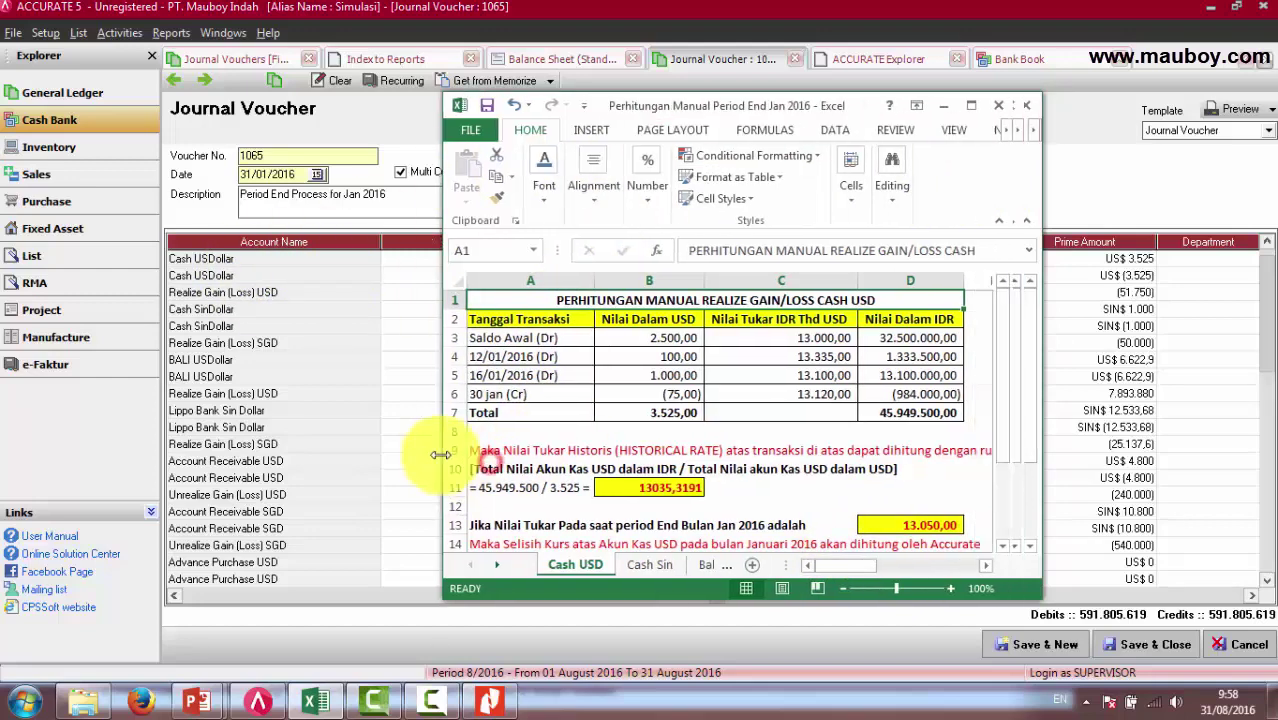
# Review the opening balance and January transactions in the Cash USD sheet, and switch to the Cash USDollar bank book in ACCURATE.
pyautogui.click(540, 338)
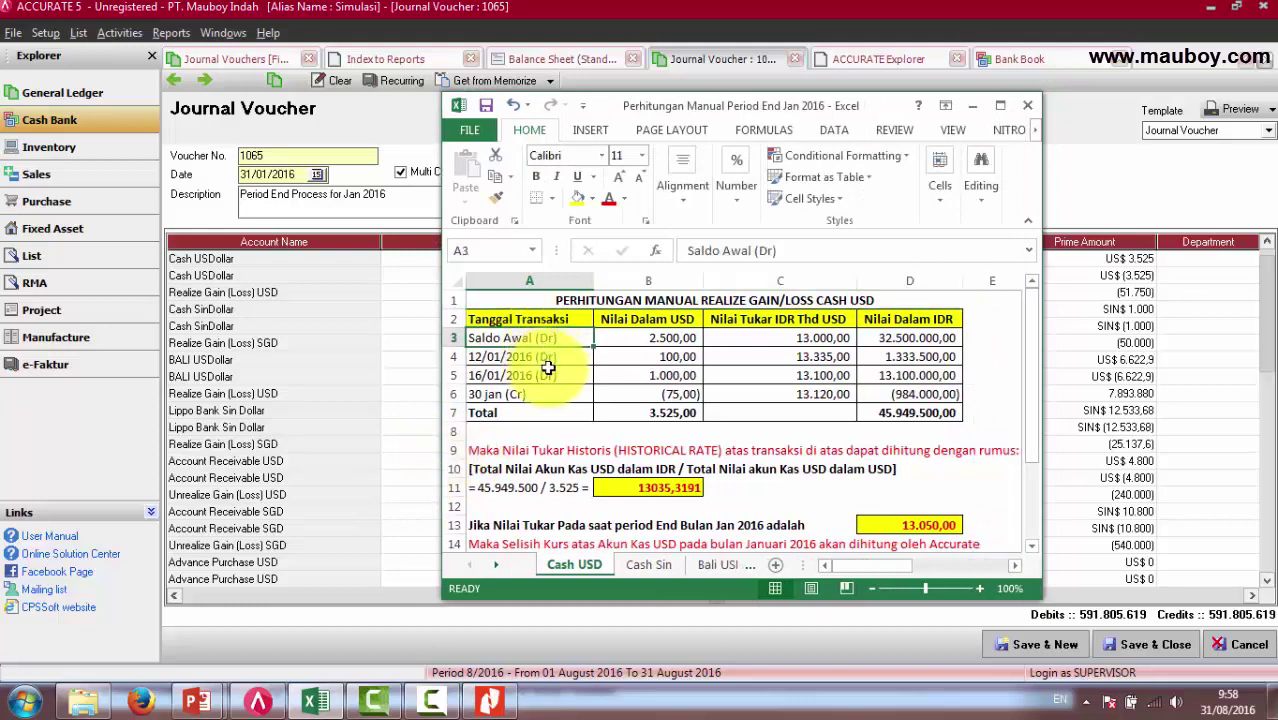
pyautogui.click(530, 357)
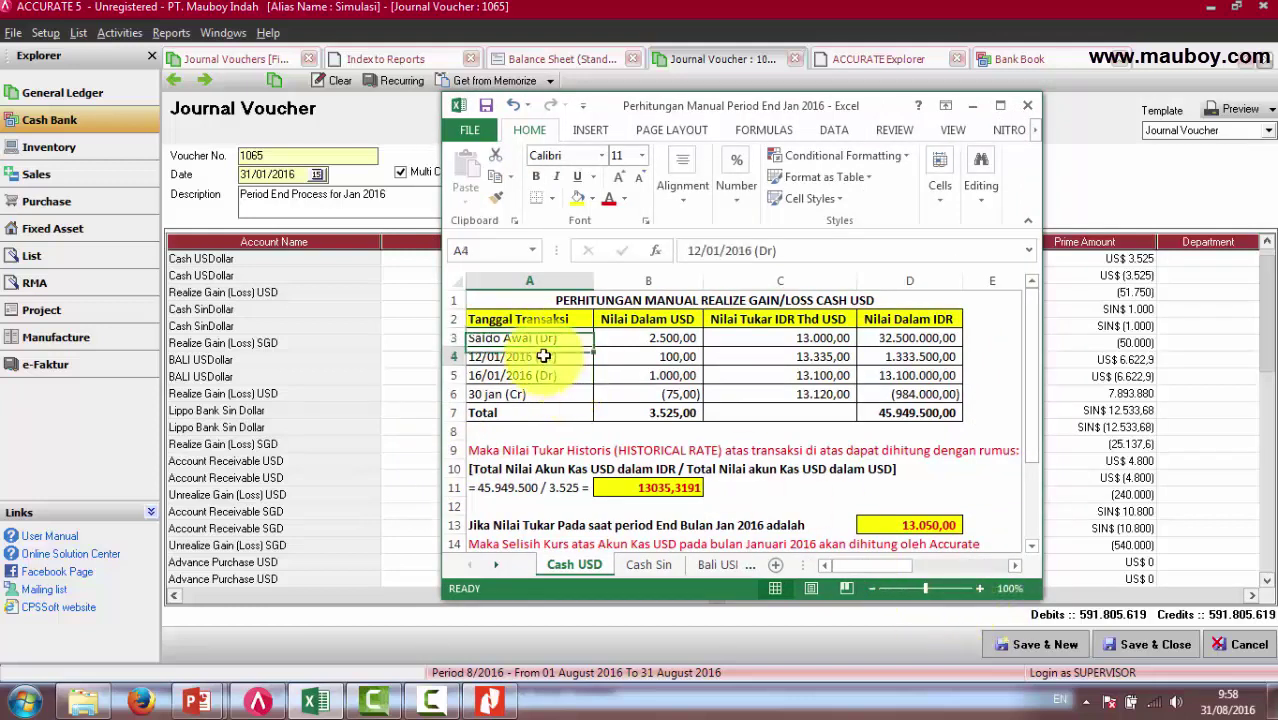
pyautogui.click(539, 376)
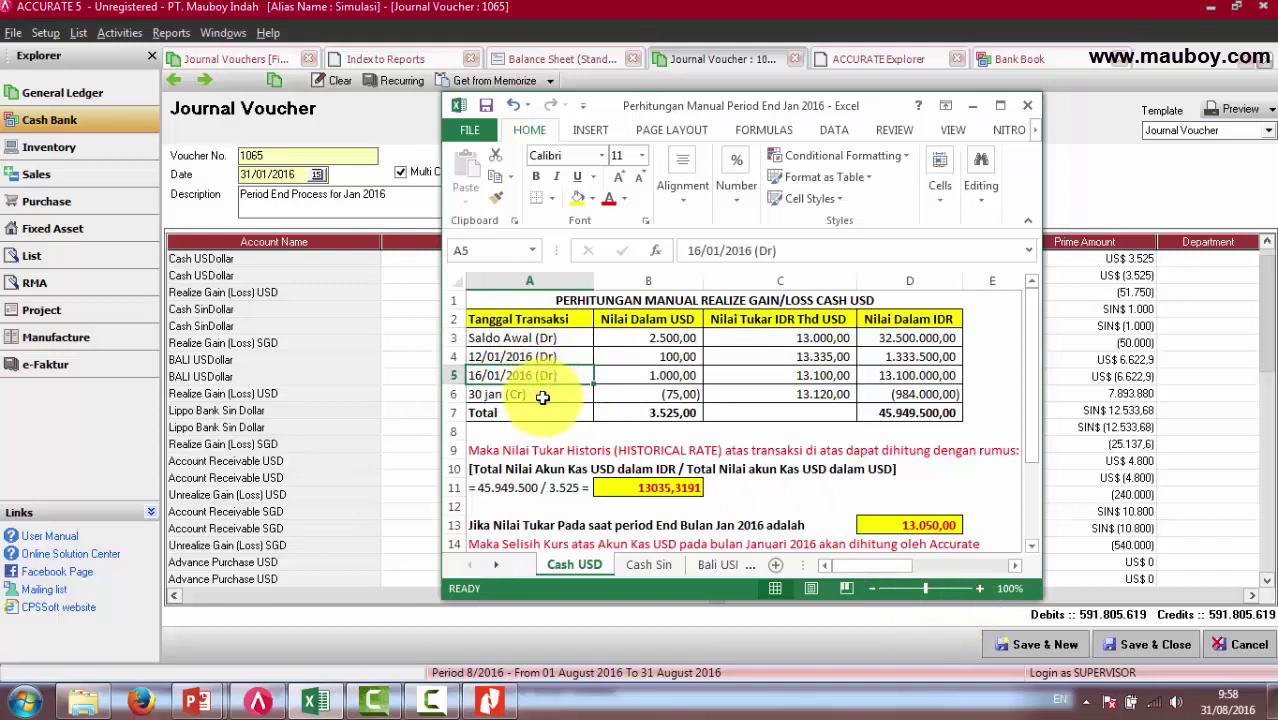
pyautogui.click(542, 396)
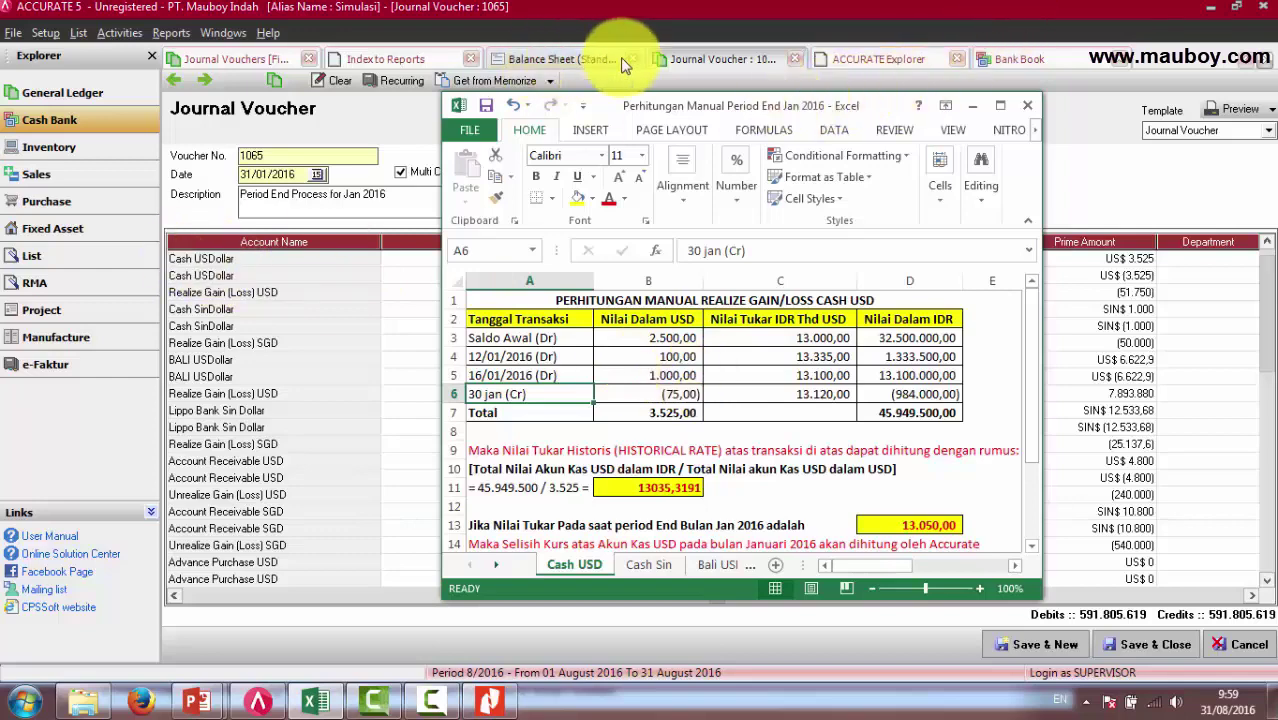
pyautogui.click(1022, 59)
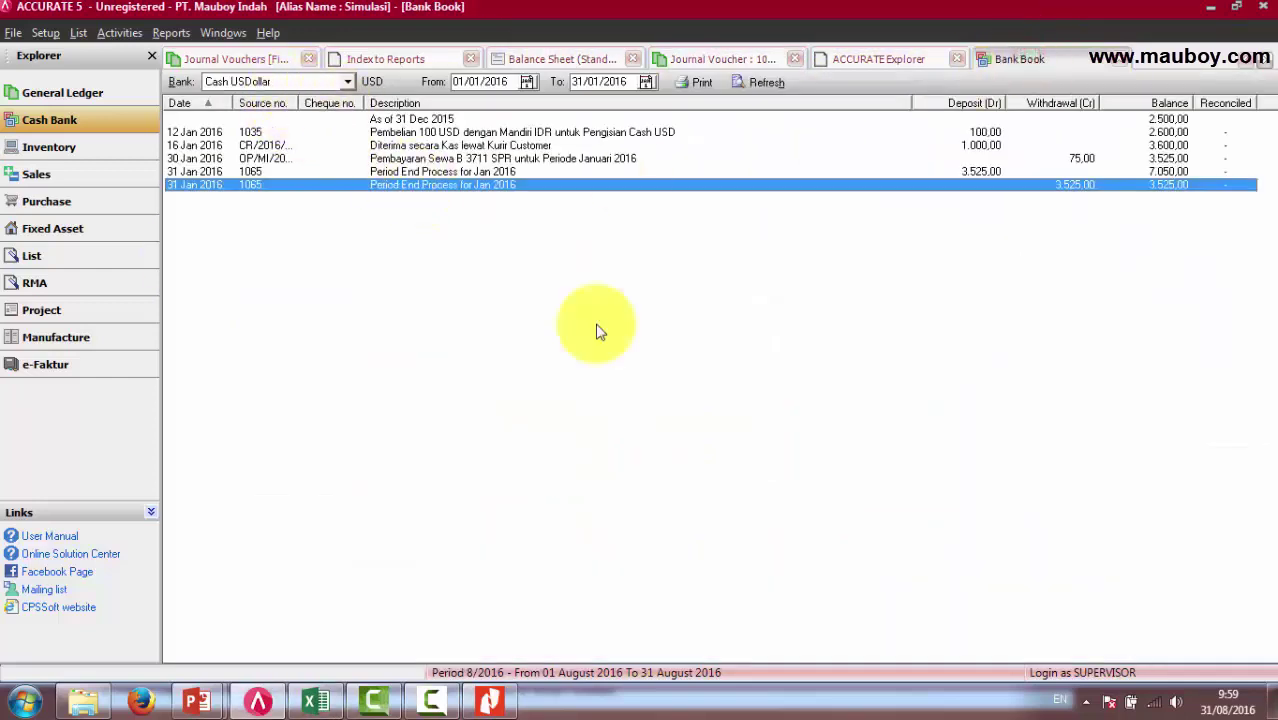
# Place the manual calculation workbook over the Cash USDollar bank book, leaving its Balance column visible, and check the Saldo Awal amount and rate.
pyautogui.hotkey('alt', 'Tab')
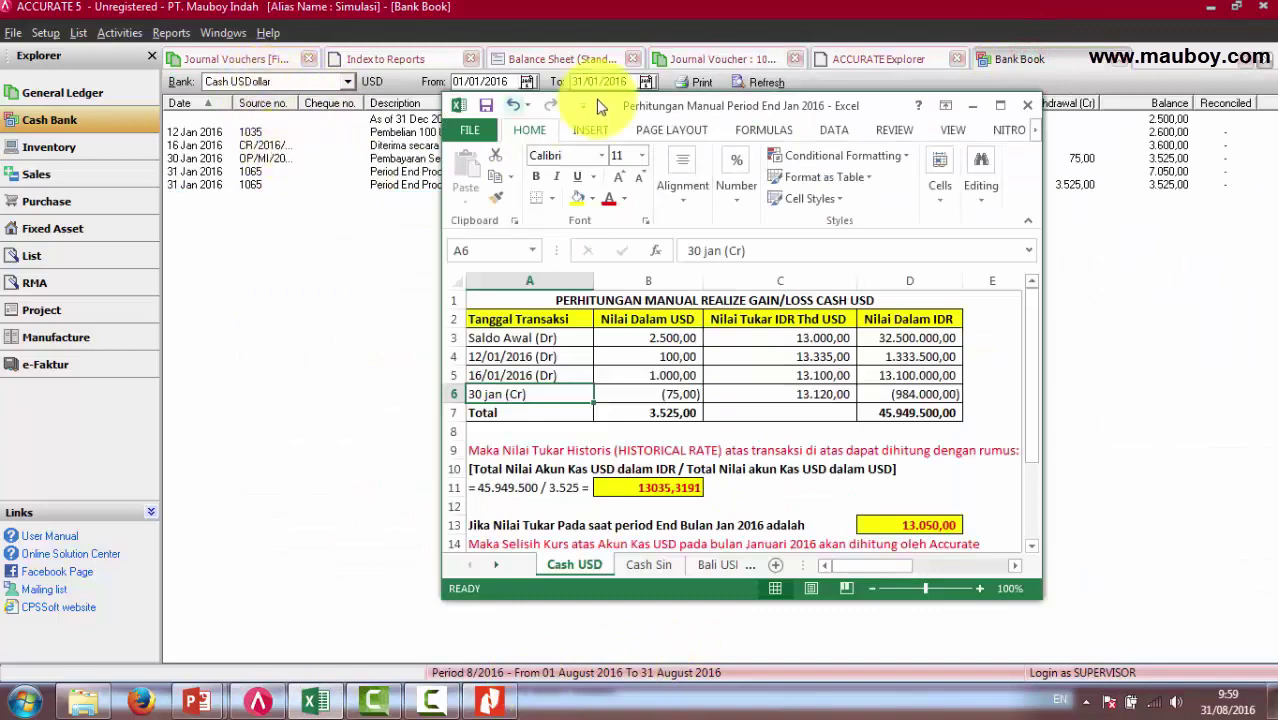
pyautogui.moveTo(624, 110); pyautogui.dragTo(765, 90)
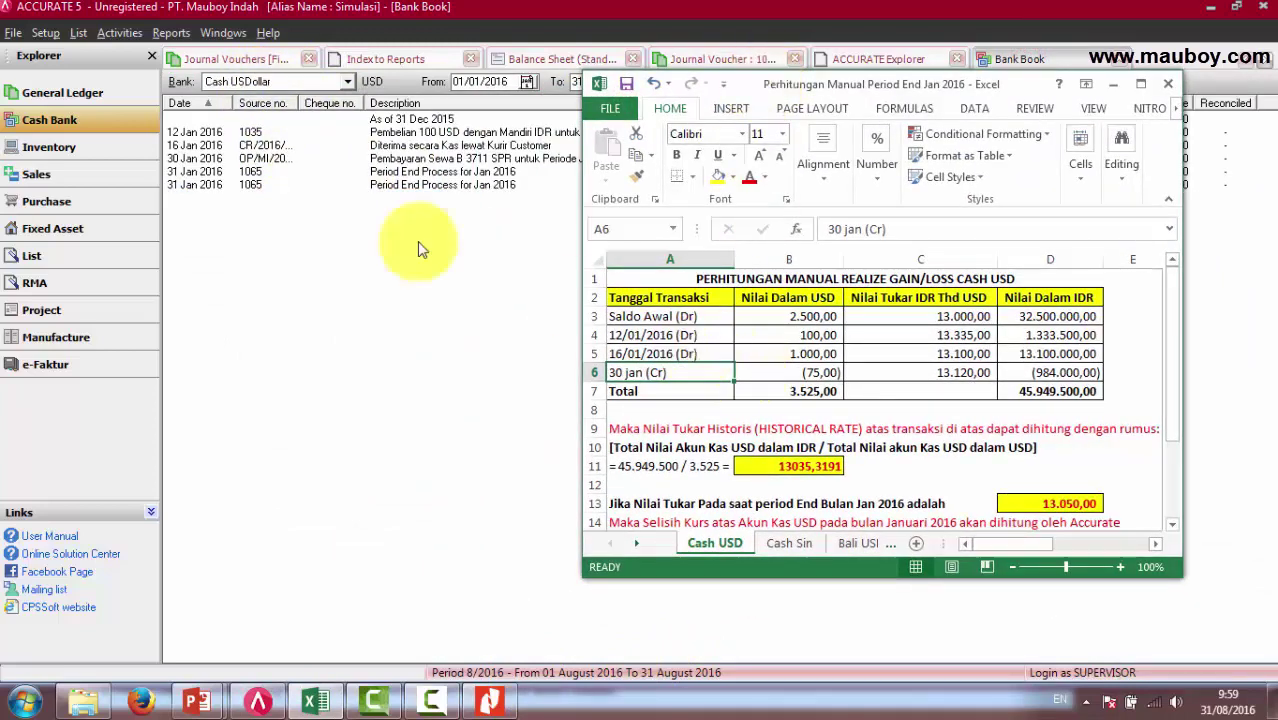
pyautogui.click(799, 317)
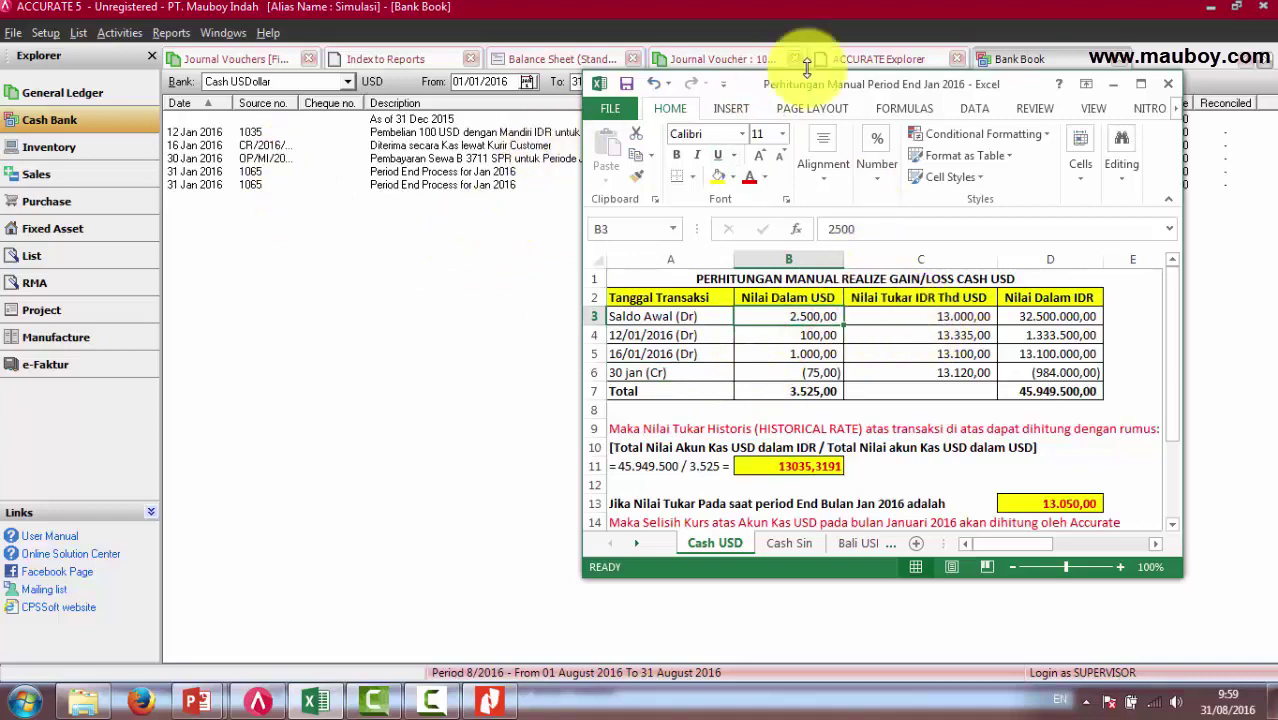
pyautogui.moveTo(829, 85); pyautogui.dragTo(492, 93)
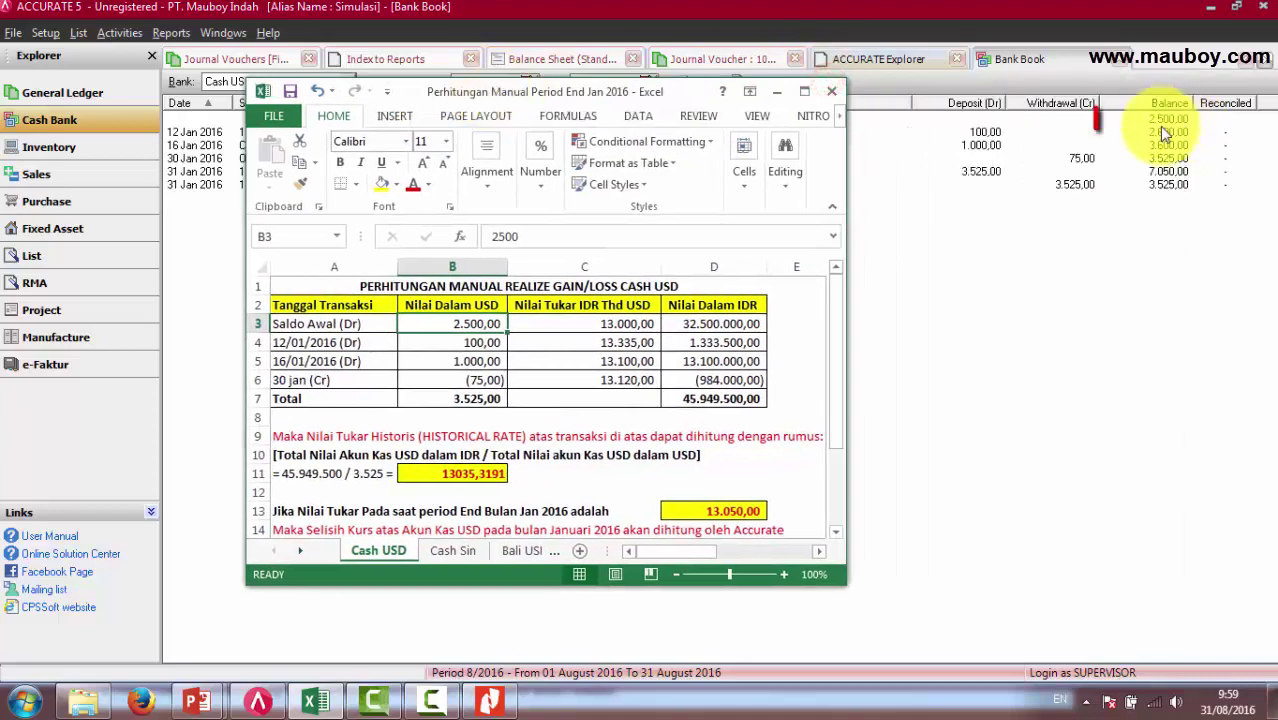
pyautogui.click(614, 325)
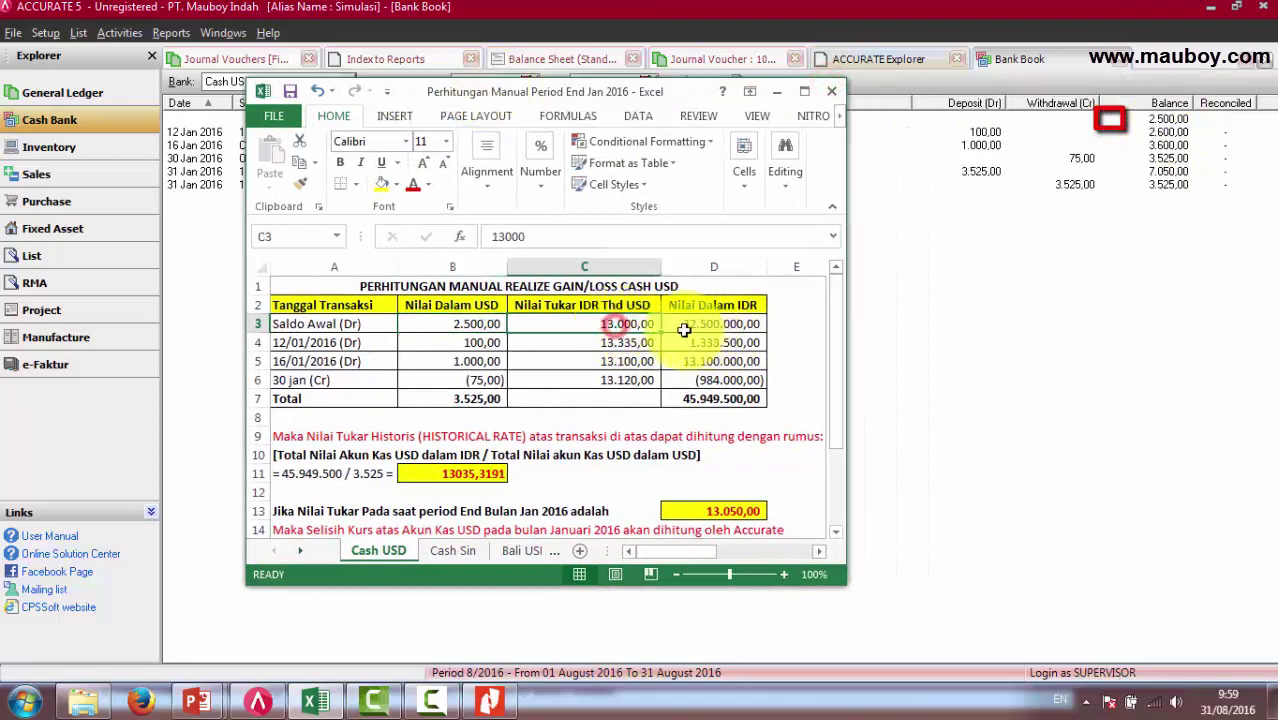
# Compare the bank book balance as of 31 Dec 2015 with the Saldo Awal USD amount and exchange rate in the Cash USD sheet.
pyautogui.click(994, 254)
pyautogui.click(1057, 120)
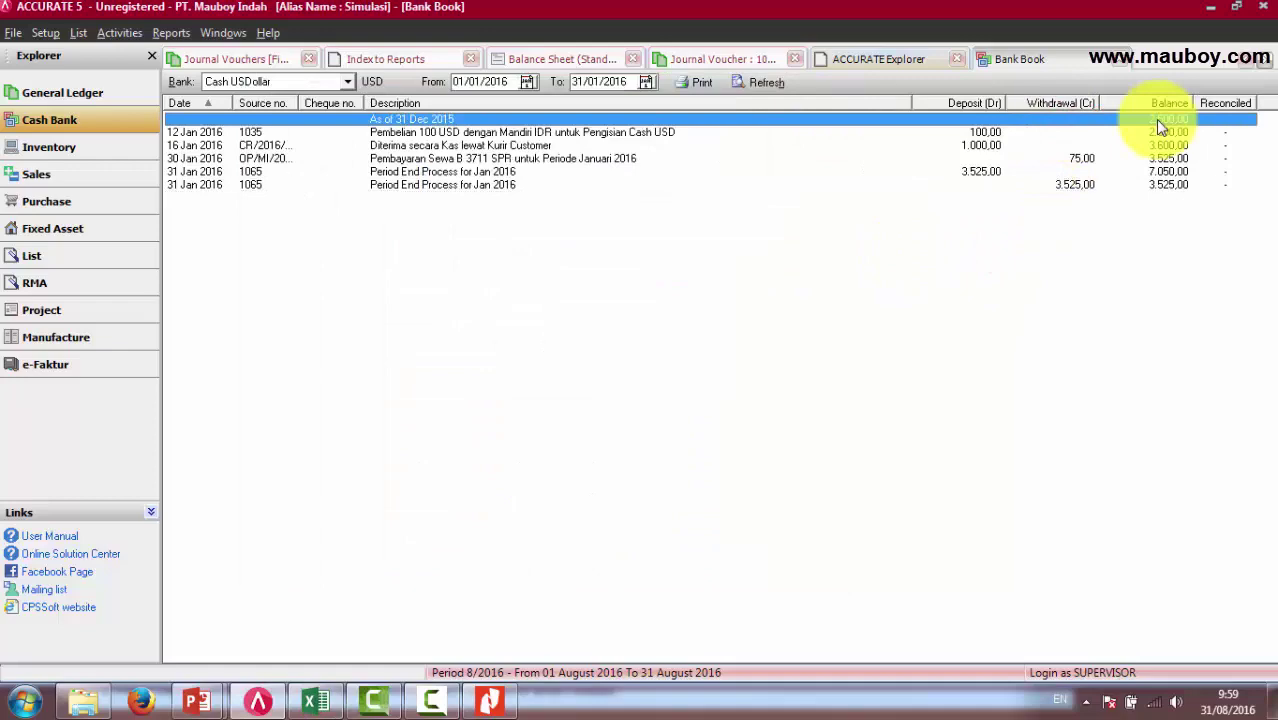
pyautogui.click(495, 707)
pyautogui.hotkey('alt', 'Tab')
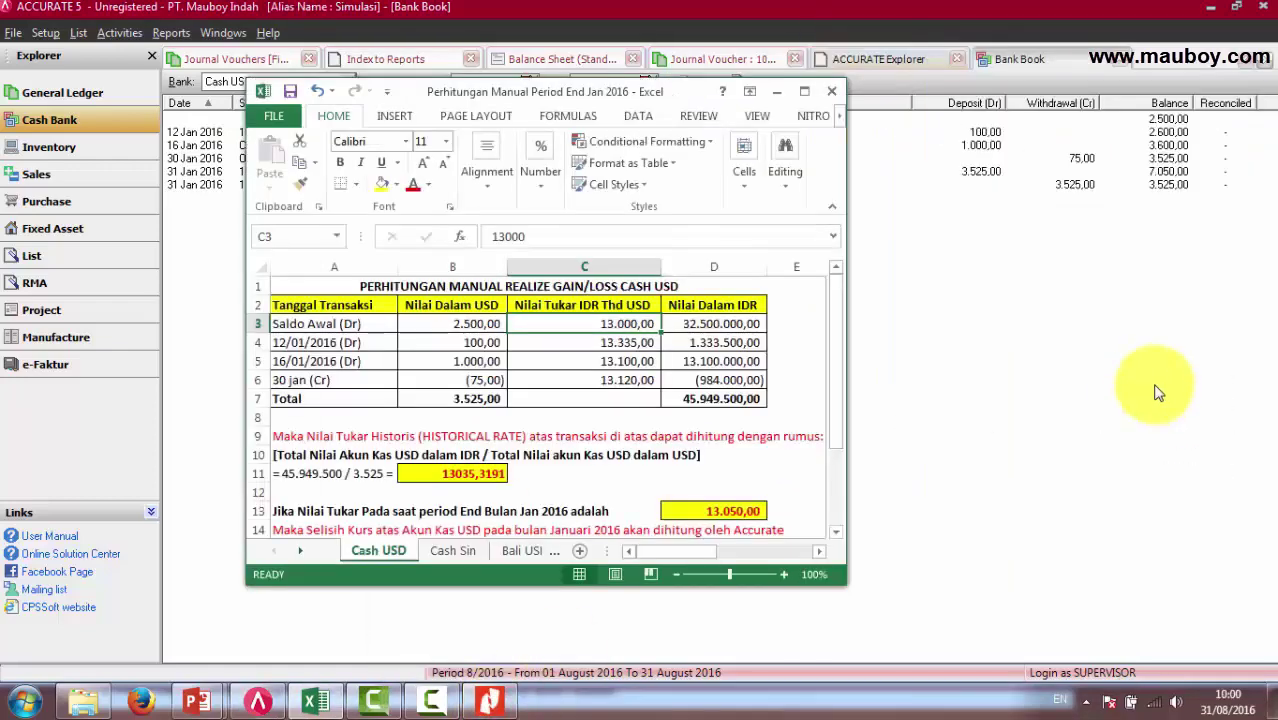
pyautogui.click(585, 323)
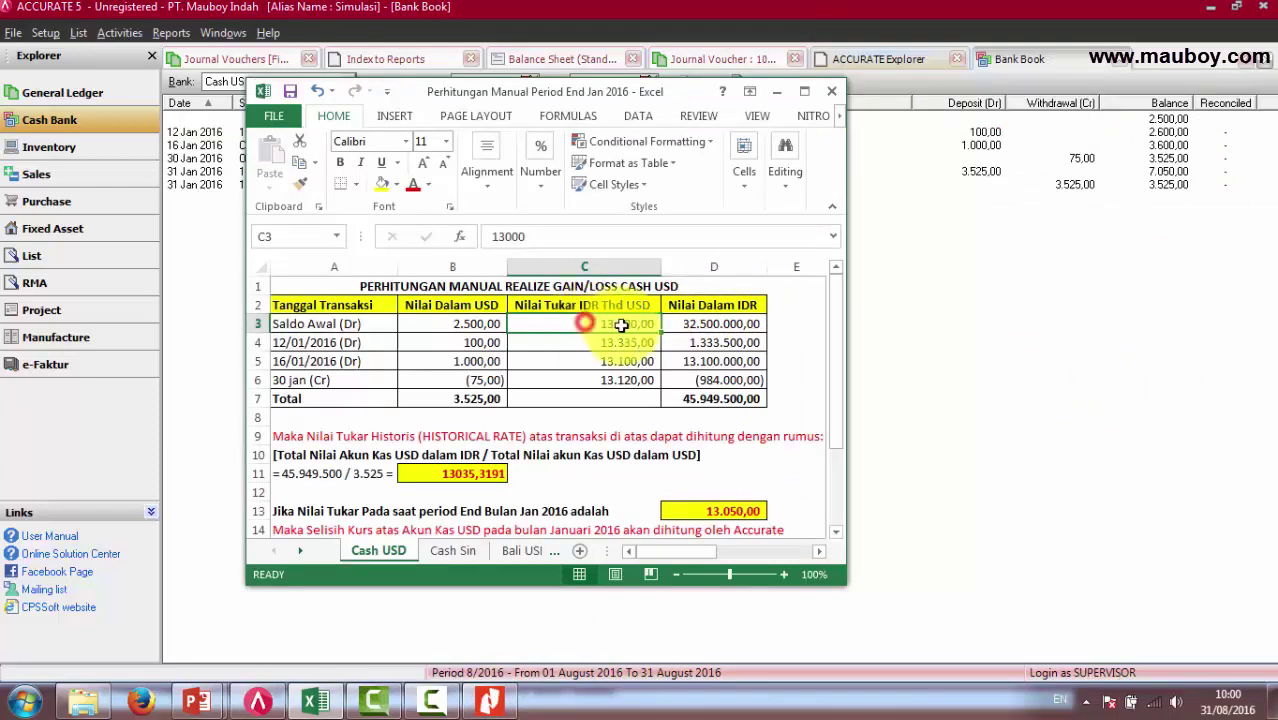
pyautogui.click(465, 326)
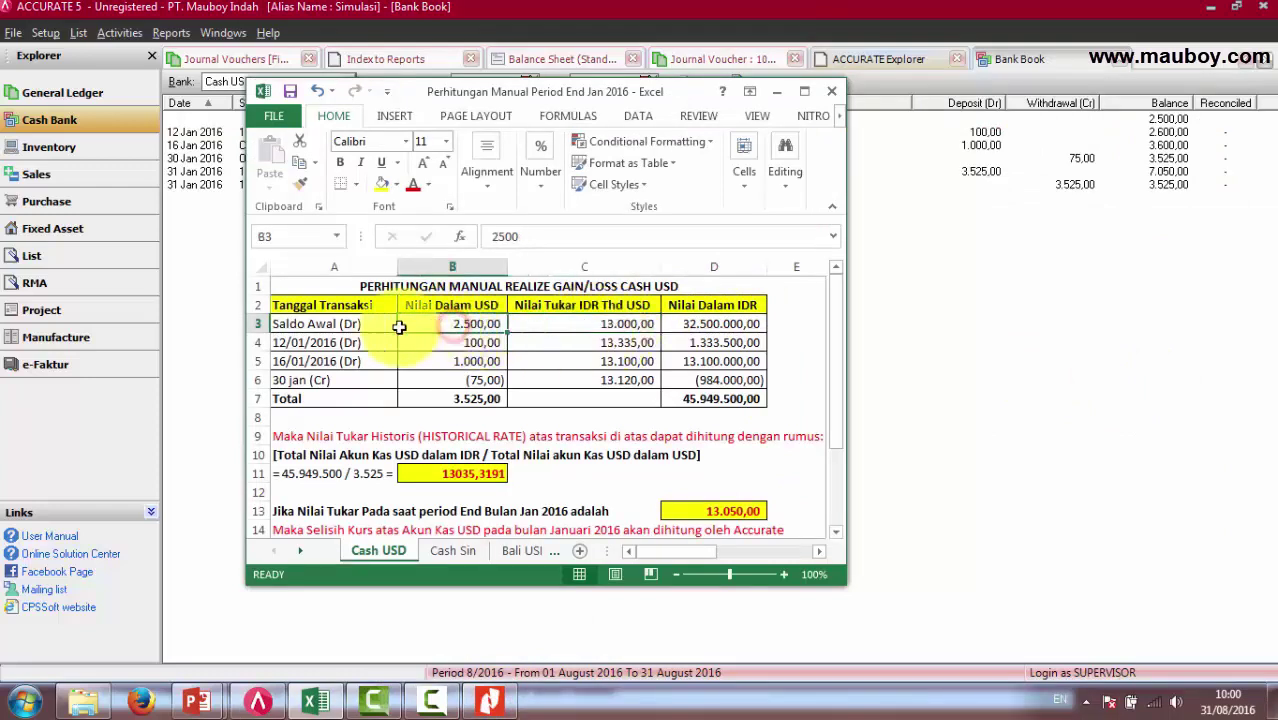
pyautogui.click(638, 323)
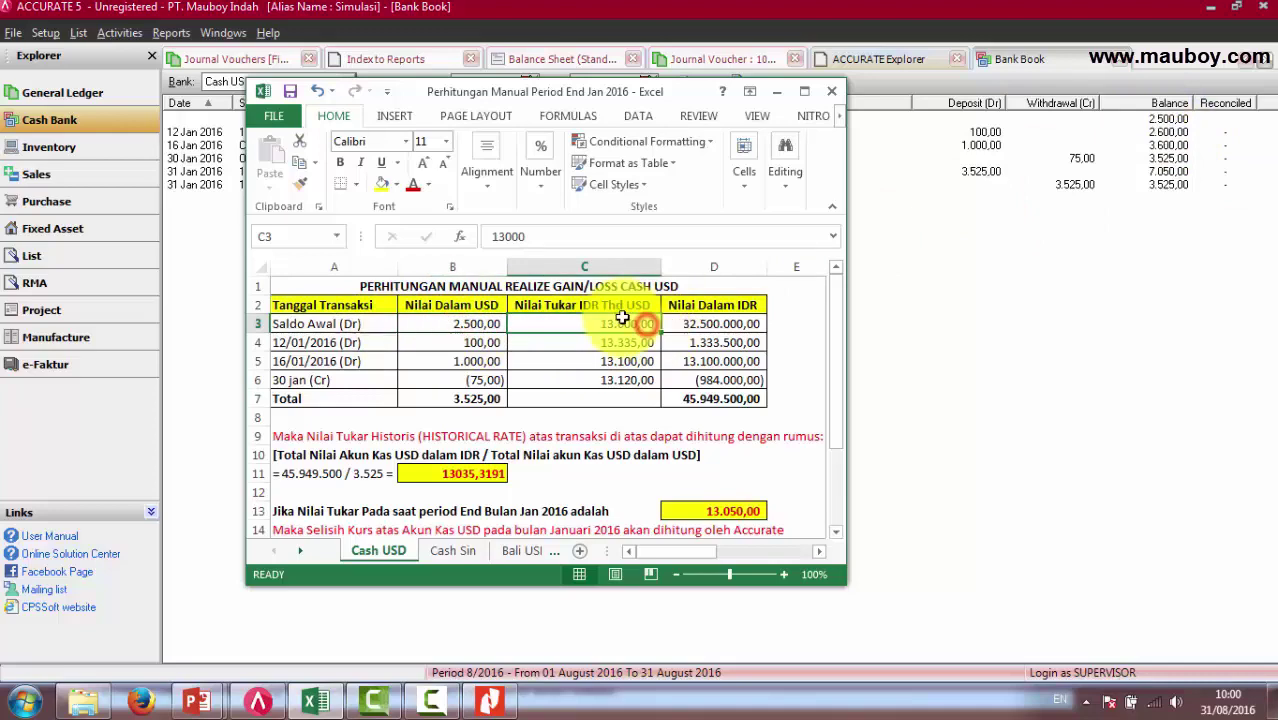
# Move the workbook clear of the bank book's January transactions and review the 12/01/2016 debit's USD amount and exchange rate.
pyautogui.click(336, 343)
pyautogui.moveTo(507, 107); pyautogui.dragTo(676, 206)
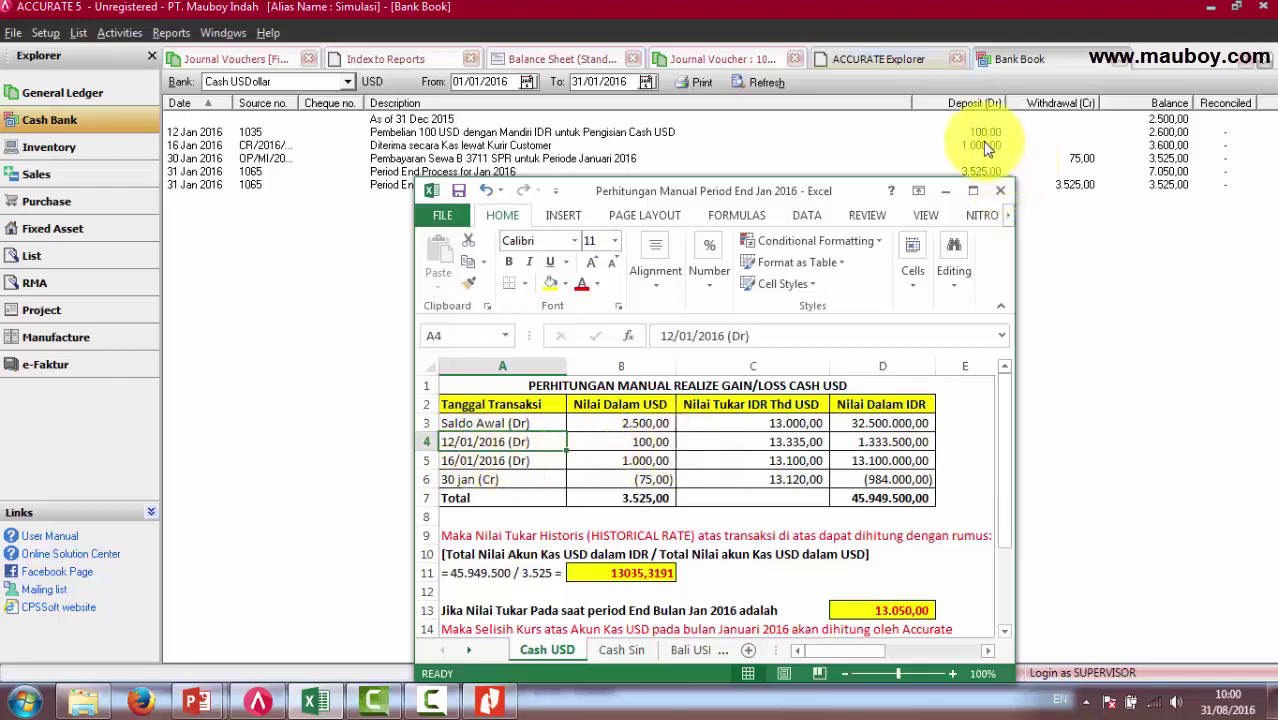
pyautogui.click(645, 441)
pyautogui.click(790, 443)
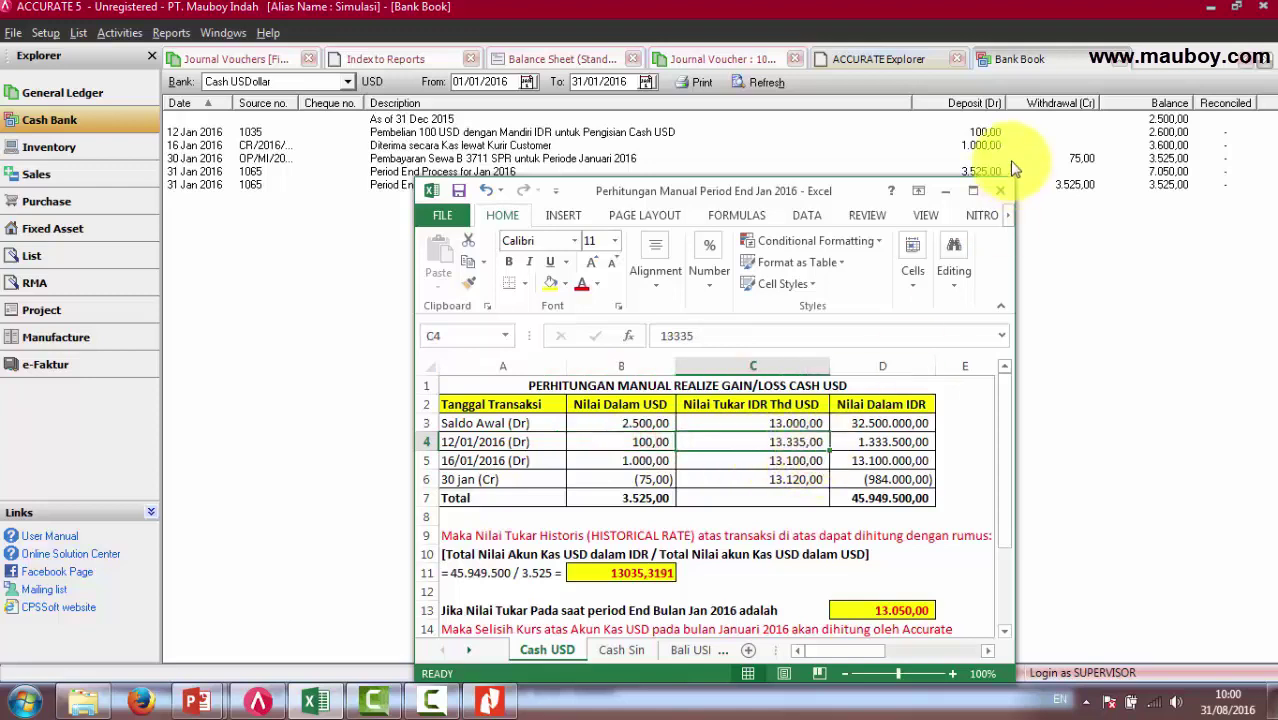
# Open the 12 Jan 2016 USD purchase voucher from the bank book and check its Cash USDollar debit, prime amount and rate.
pyautogui.click(981, 133)
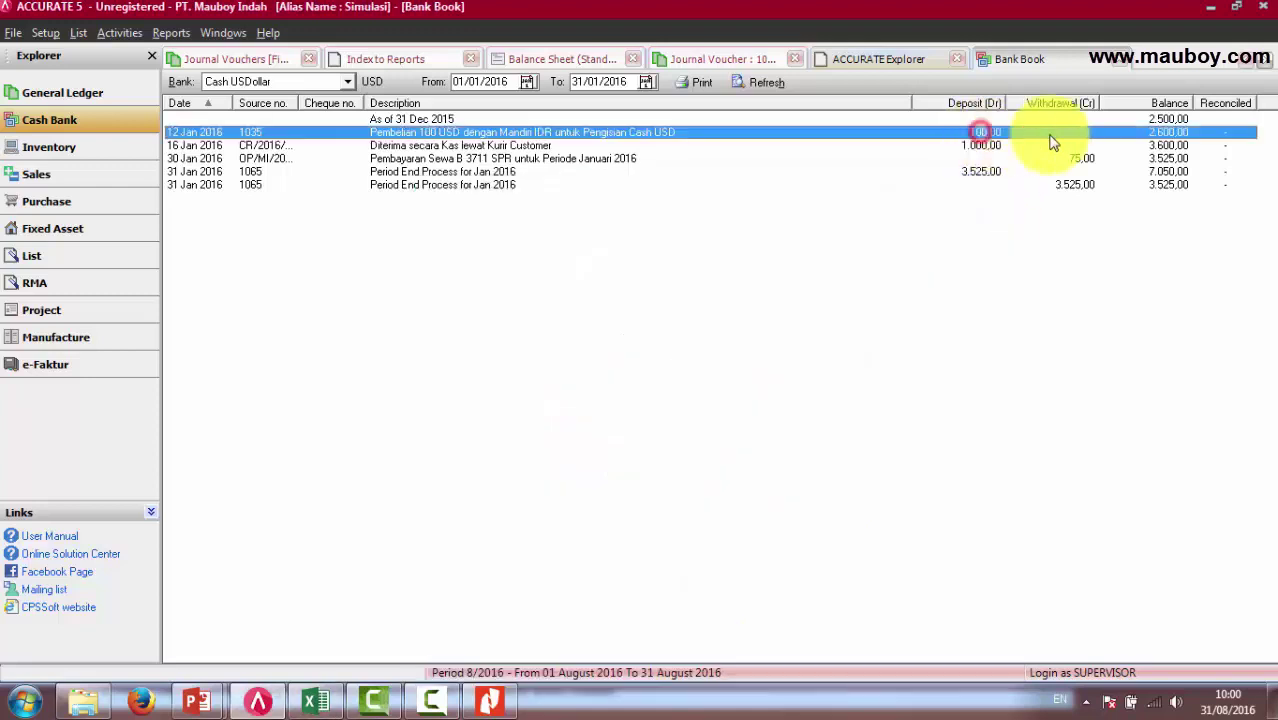
pyautogui.doubleClick(517, 134)
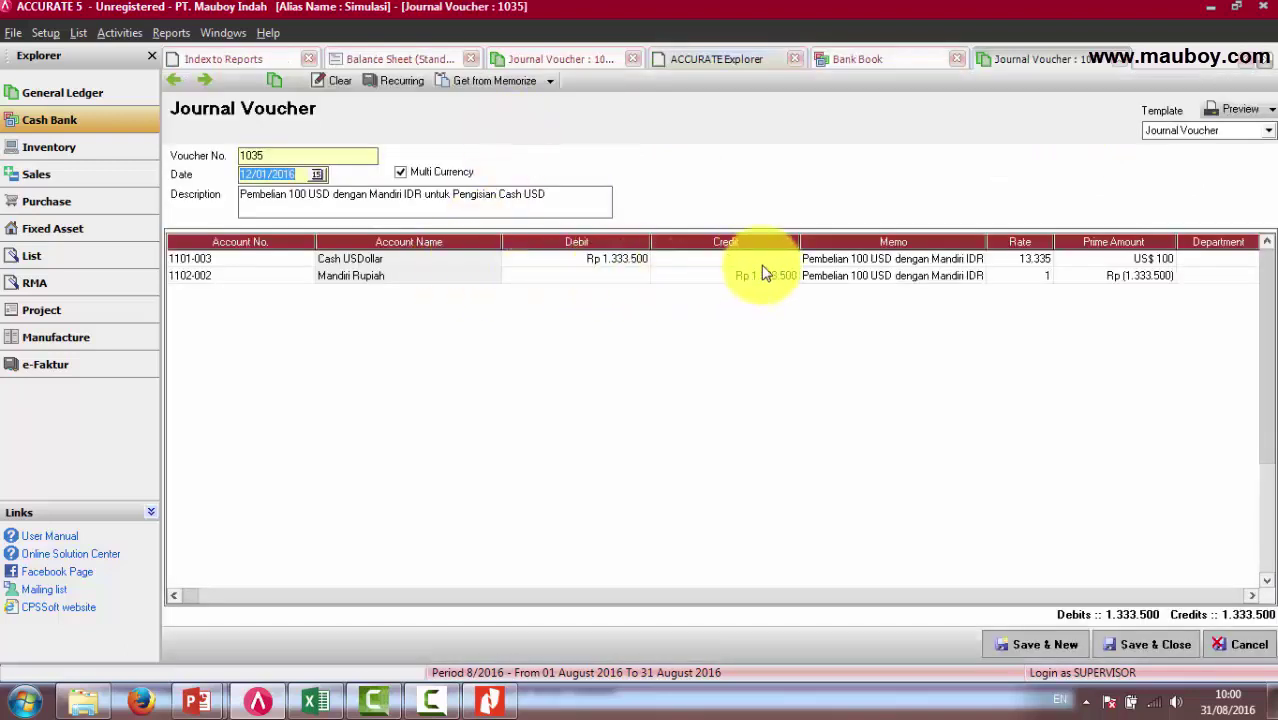
pyautogui.click(640, 262)
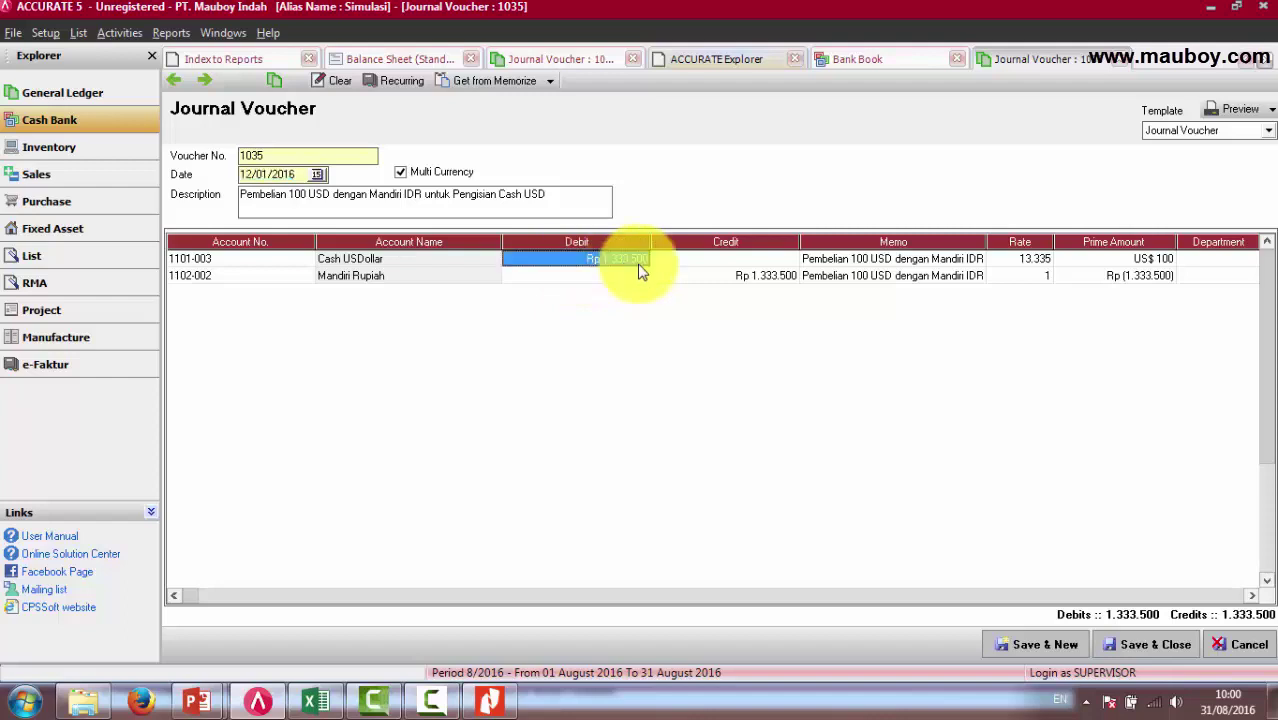
pyautogui.click(1150, 260)
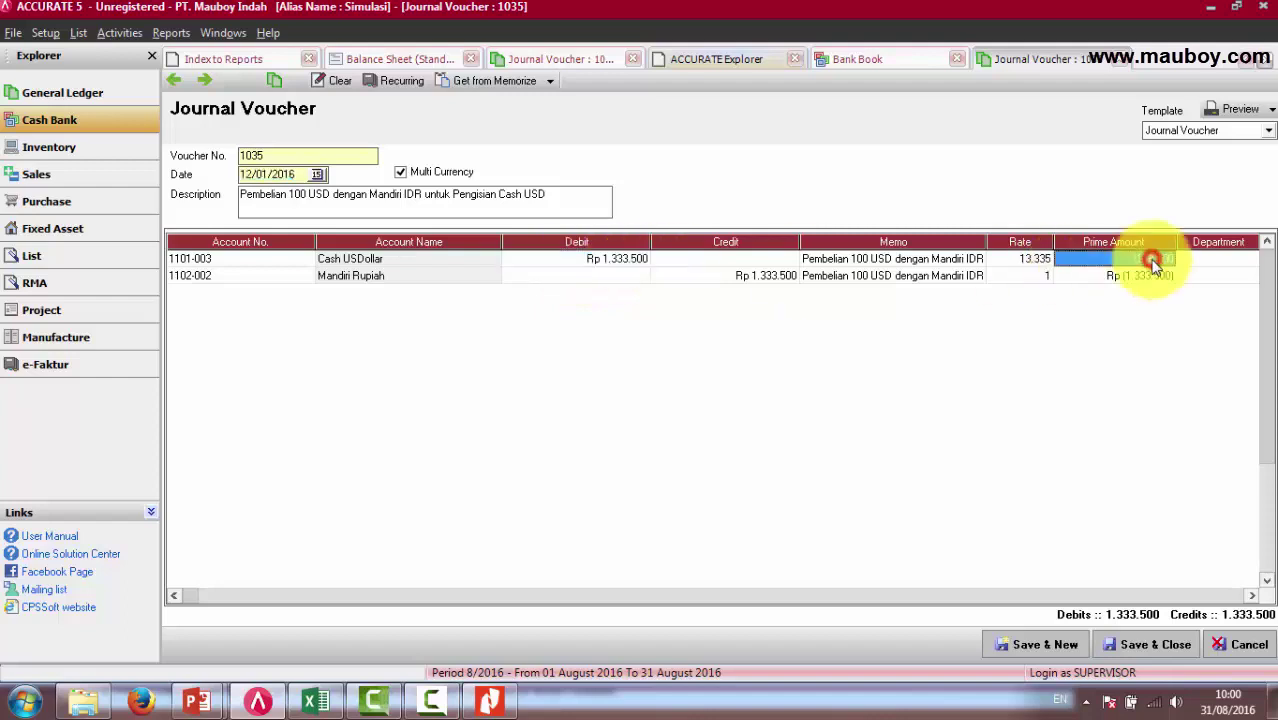
pyautogui.click(1037, 260)
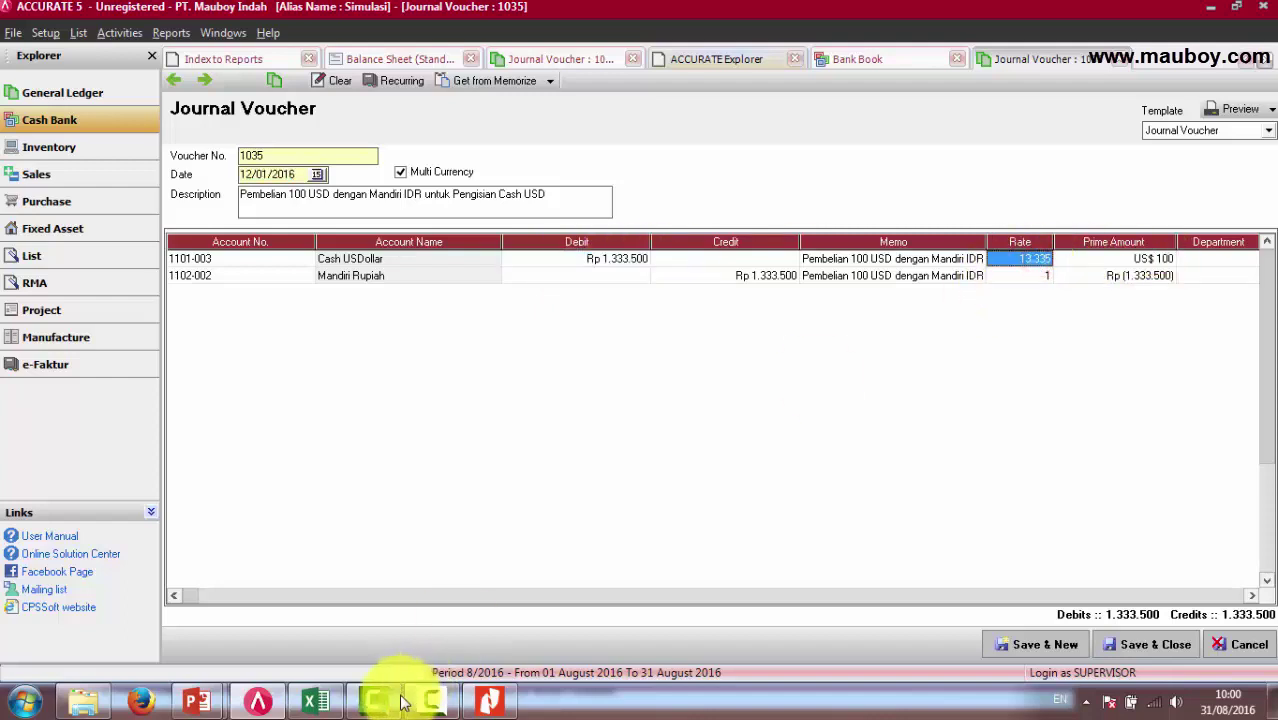
# Compare the voucher's amount and rate with the 12/01/2016 row of the Cash USD sheet, and close the voucher.
pyautogui.click(318, 703)
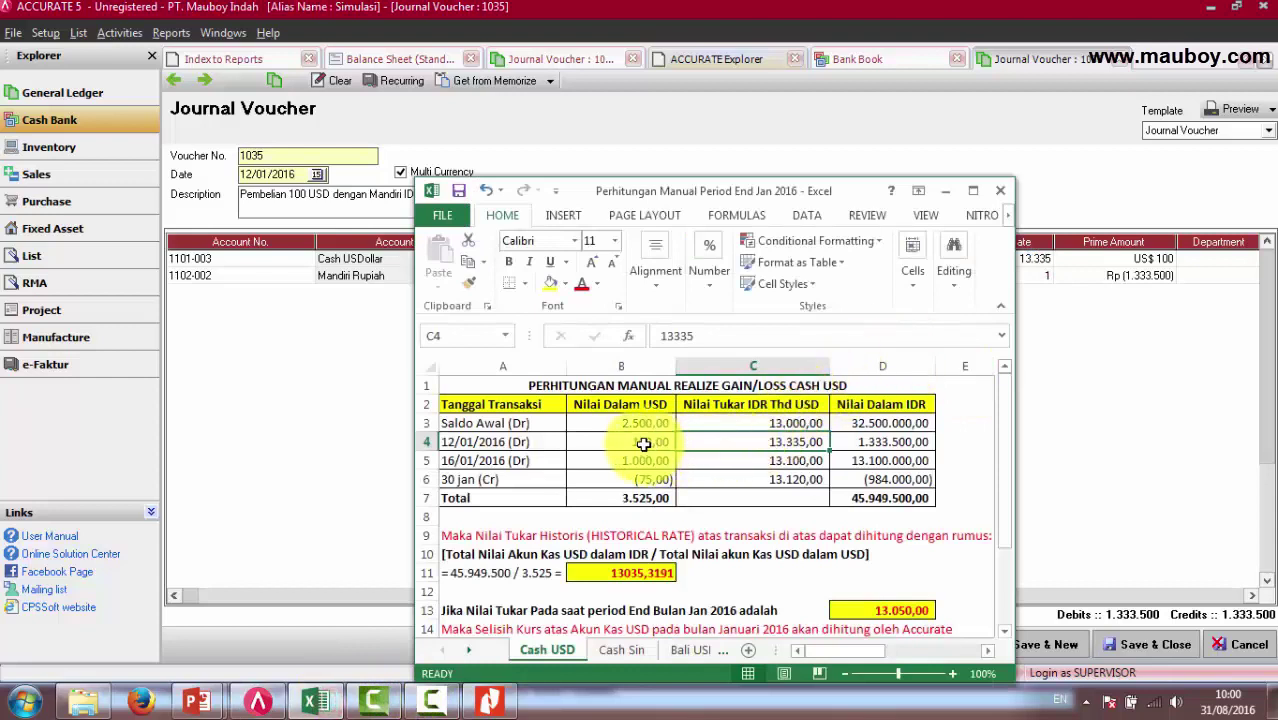
pyautogui.click(644, 443)
pyautogui.click(796, 447)
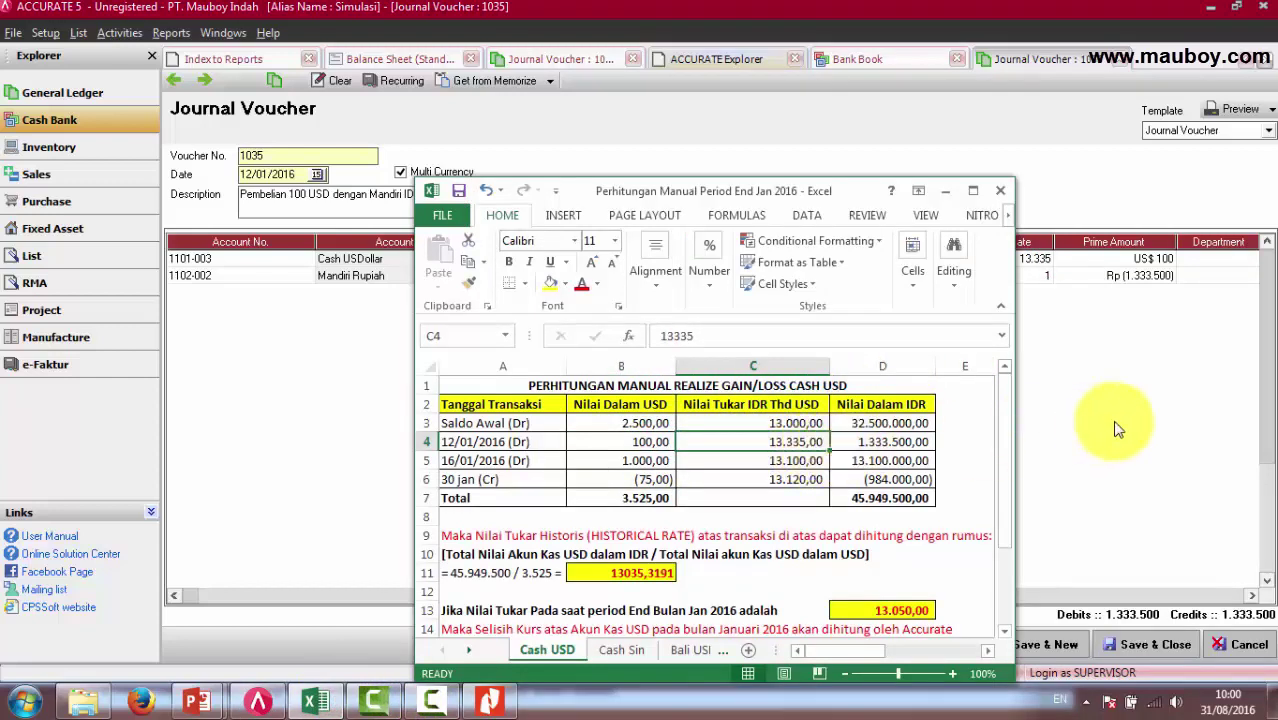
pyautogui.click(1121, 60)
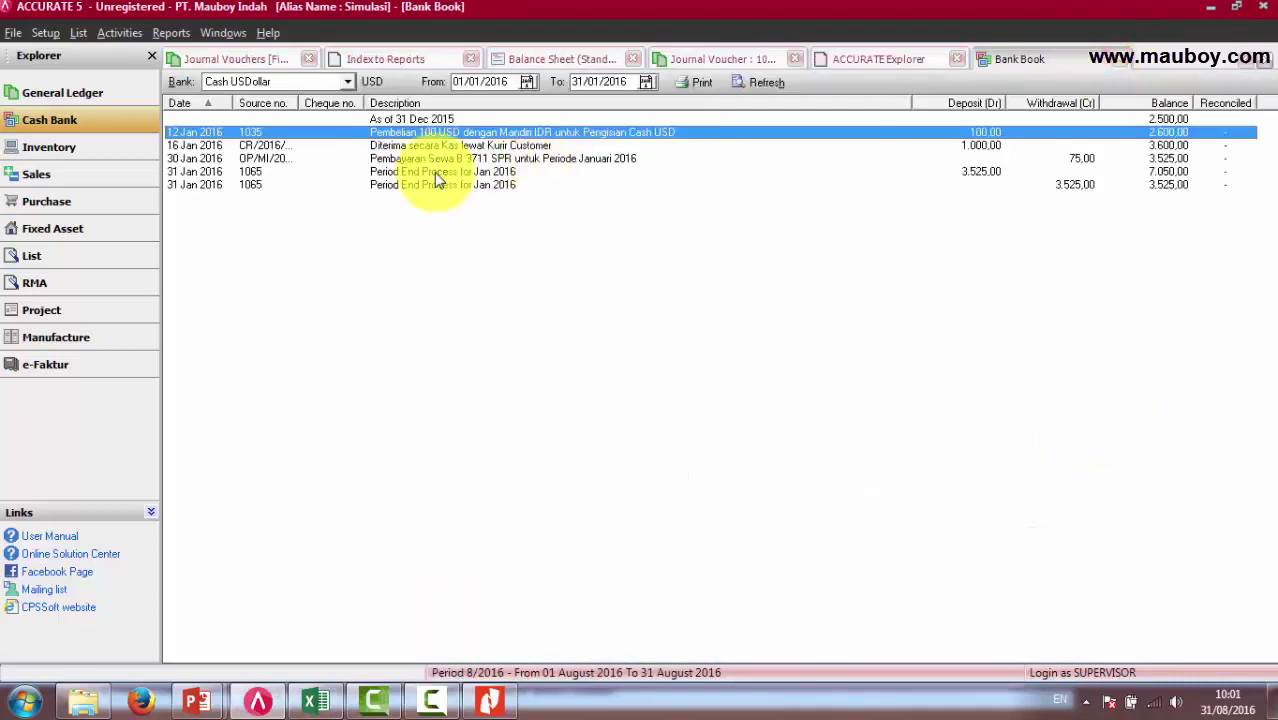
# Compare the 16 Jan 2016 bank book deposit with the USD amount and rate in the Cash USD sheet's 16/01/2016 row.
pyautogui.click(412, 146)
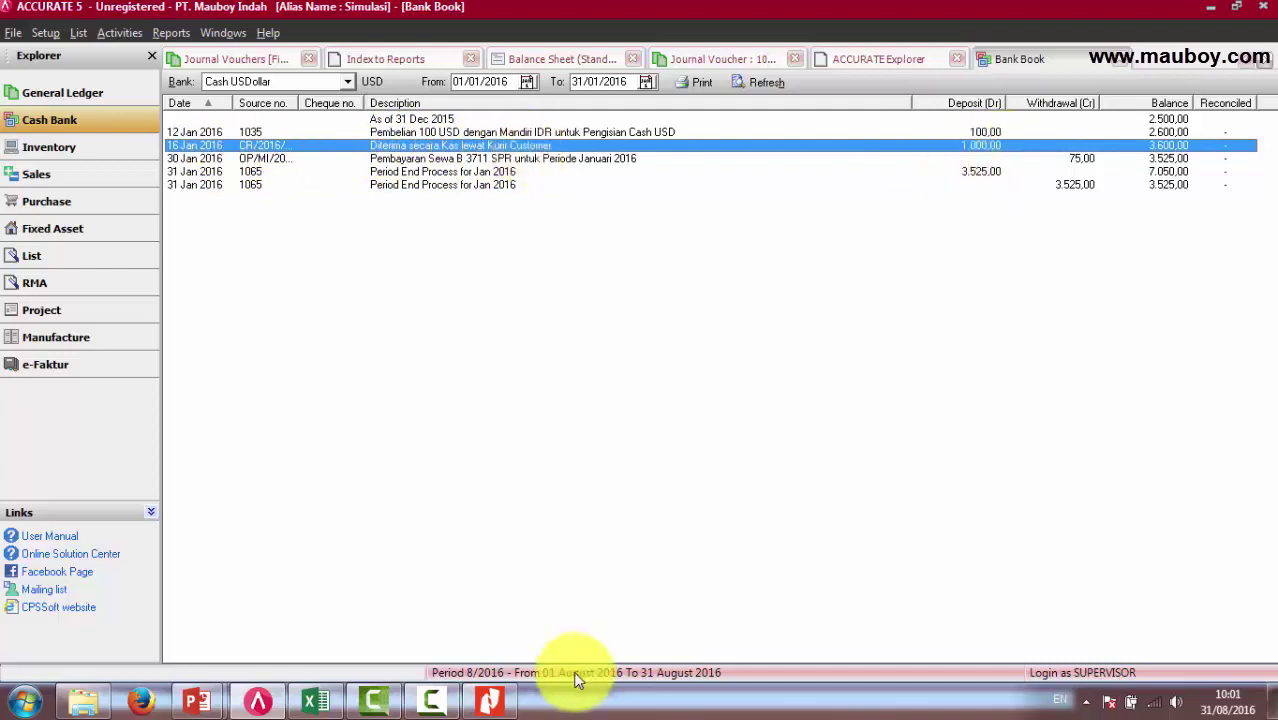
pyautogui.click(337, 706)
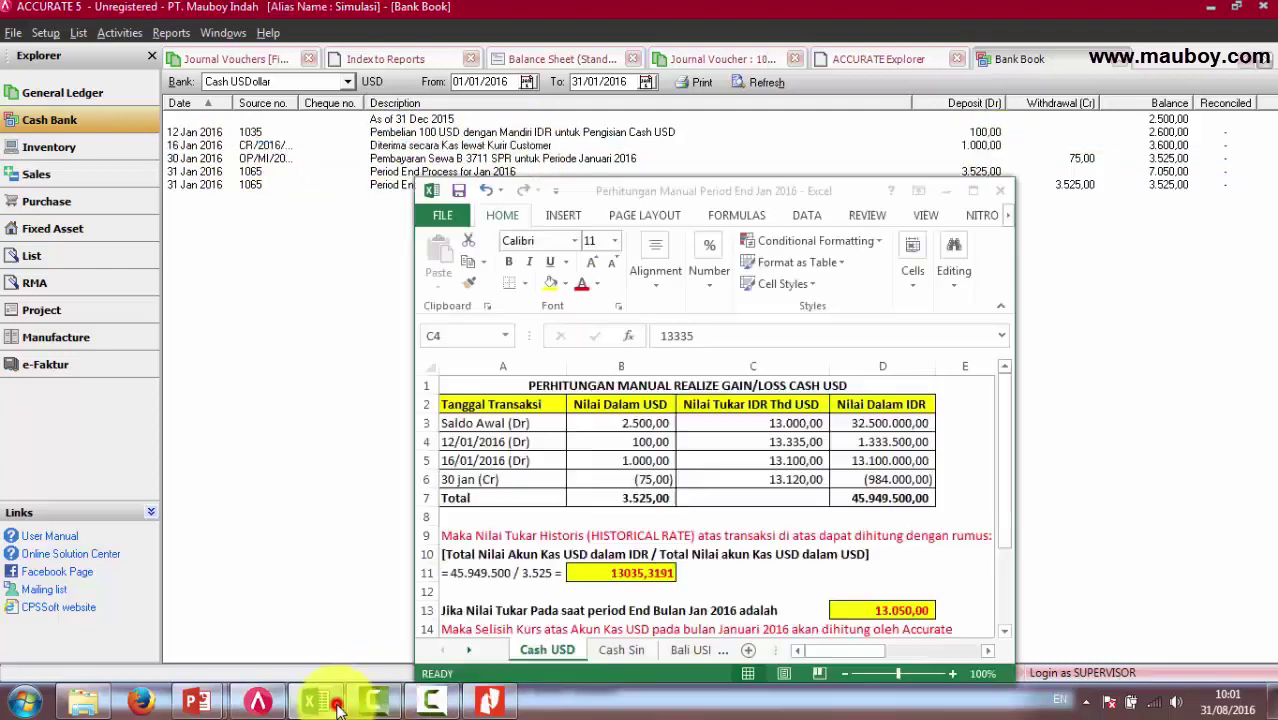
pyautogui.click(630, 461)
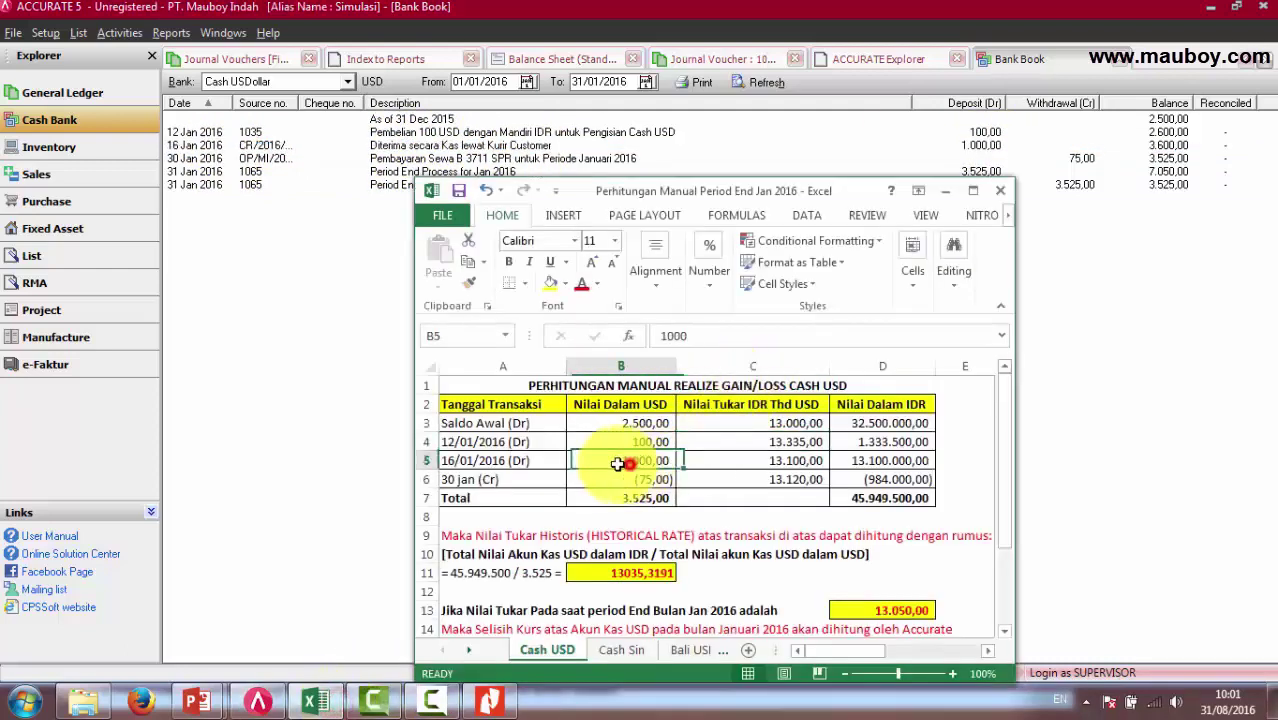
pyautogui.click(765, 465)
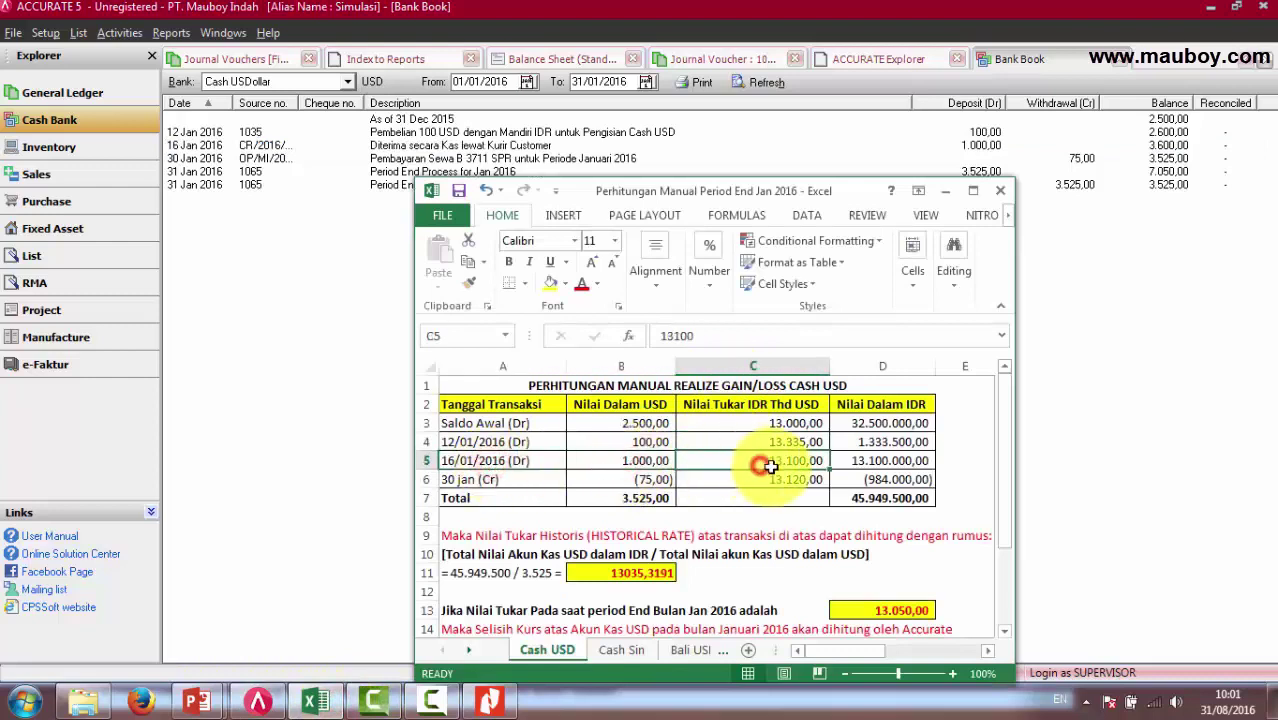
# Open the 16 Jan 2016 customer receipt to check its rate, cancel it, and compare with the 16/01/2016 rate in the Cash USD sheet.
pyautogui.click(1050, 408)
pyautogui.click(546, 147)
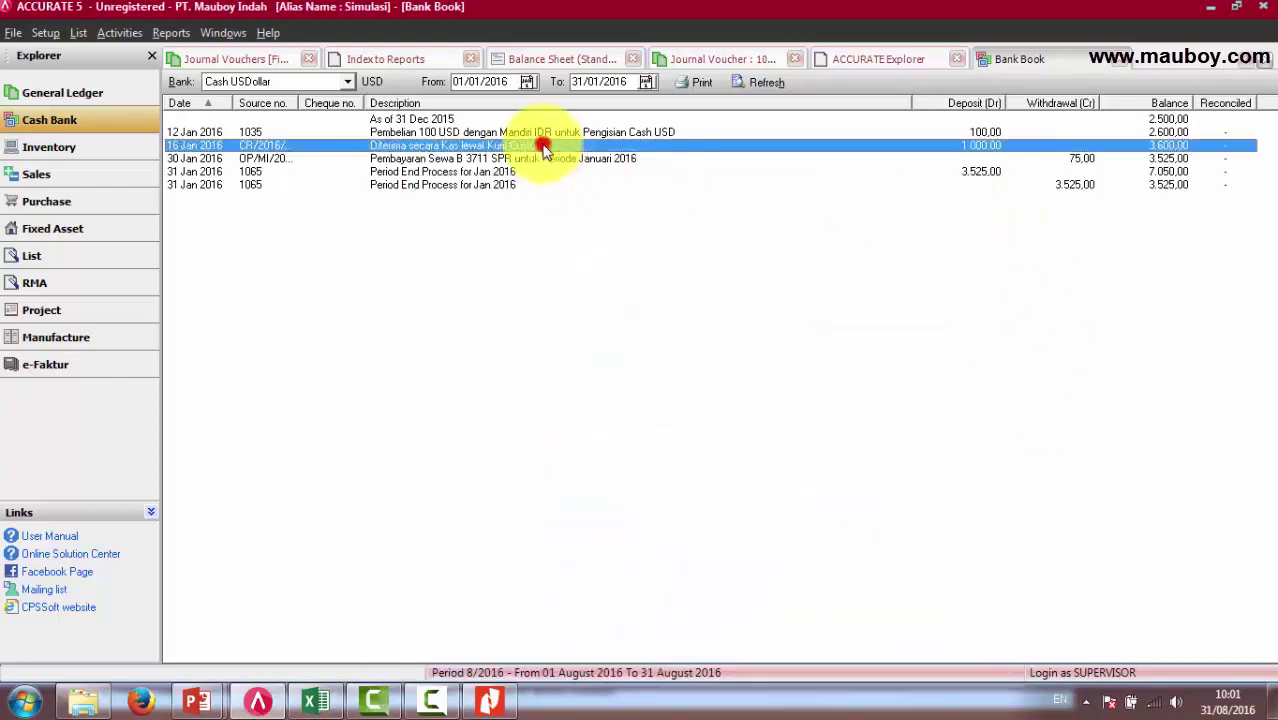
pyautogui.doubleClick(546, 147)
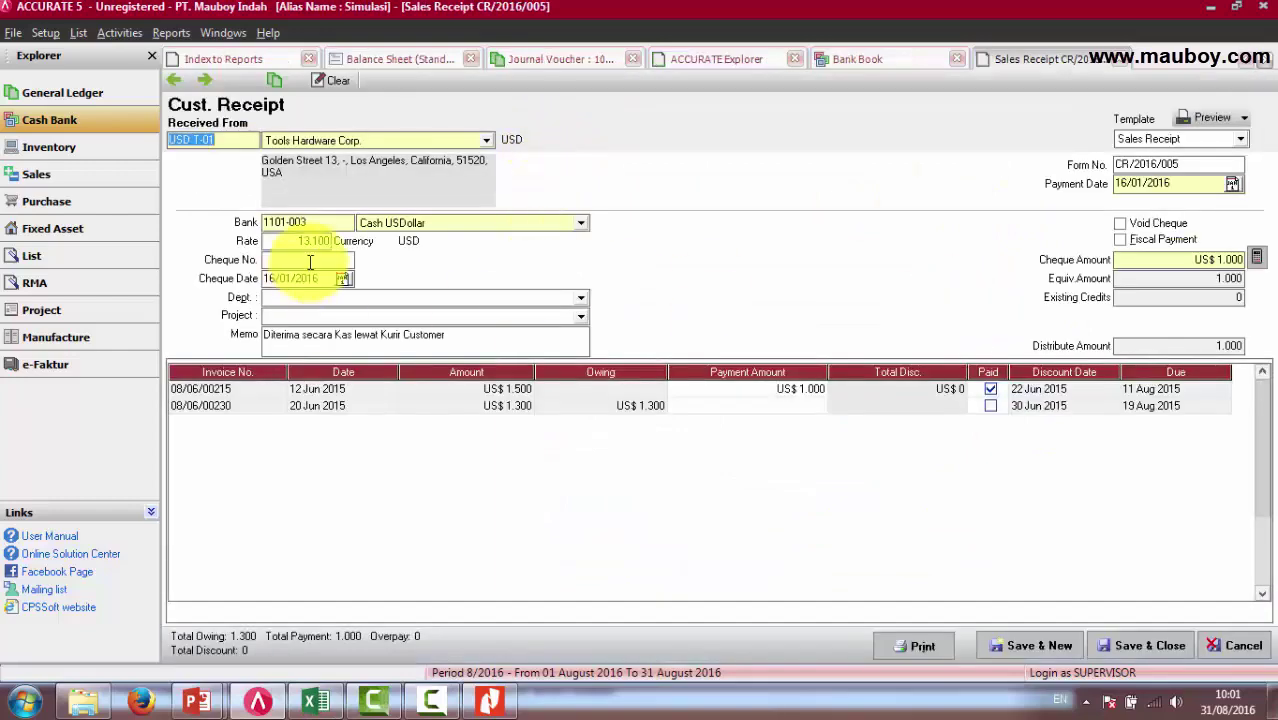
pyautogui.click(1247, 645)
pyautogui.click(316, 700)
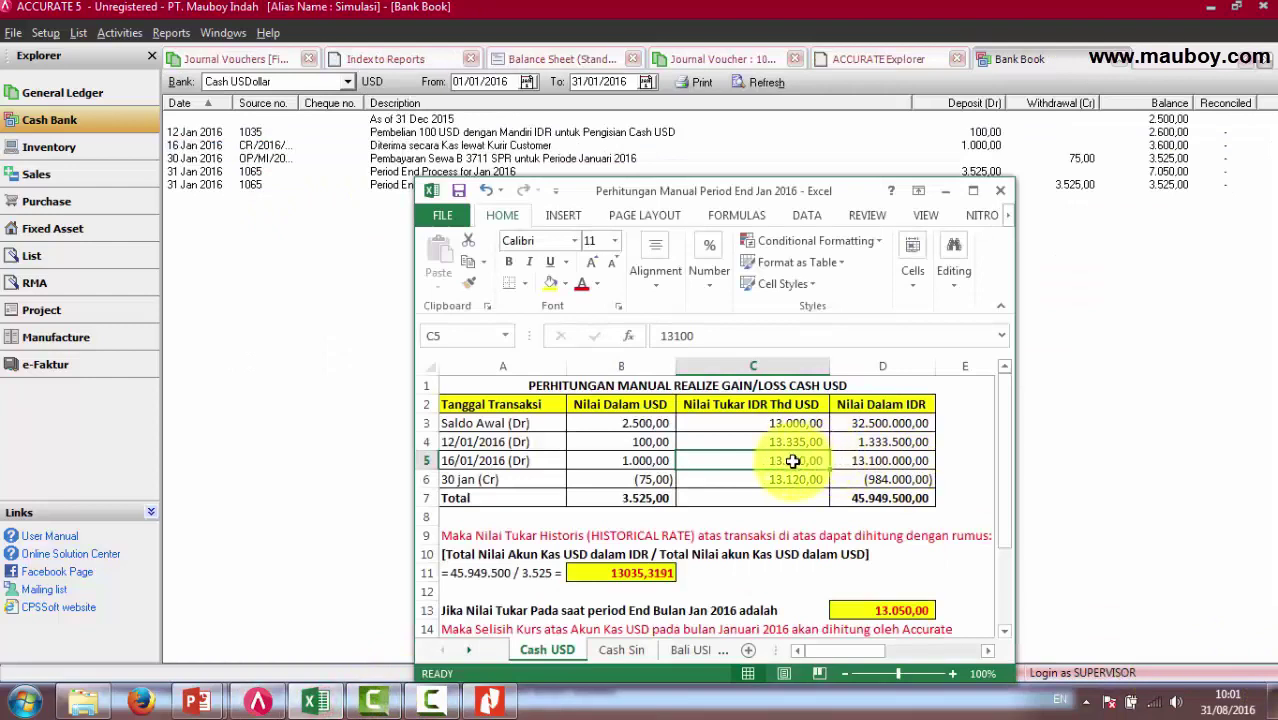
pyautogui.click(795, 460)
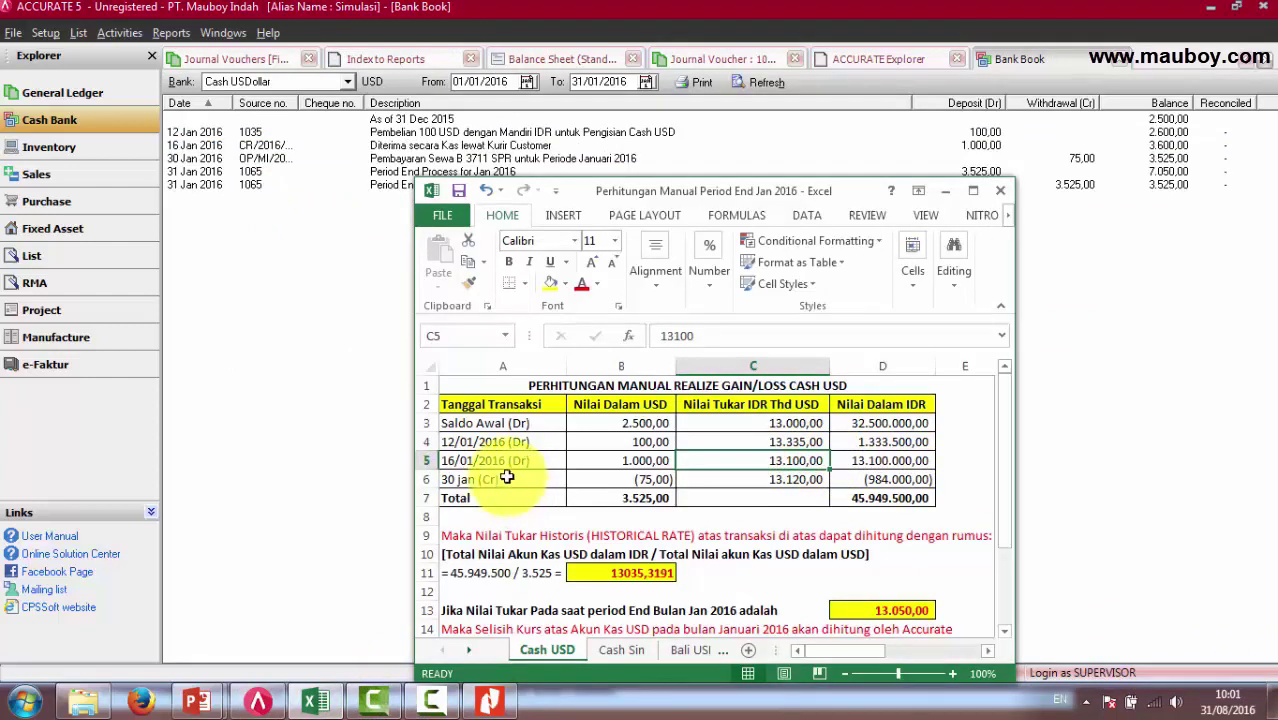
# Check the sheet's 30 Jan credit against the bank book withdrawal, opening its Other Payment to compare the exchange rate.
pyautogui.click(507, 478)
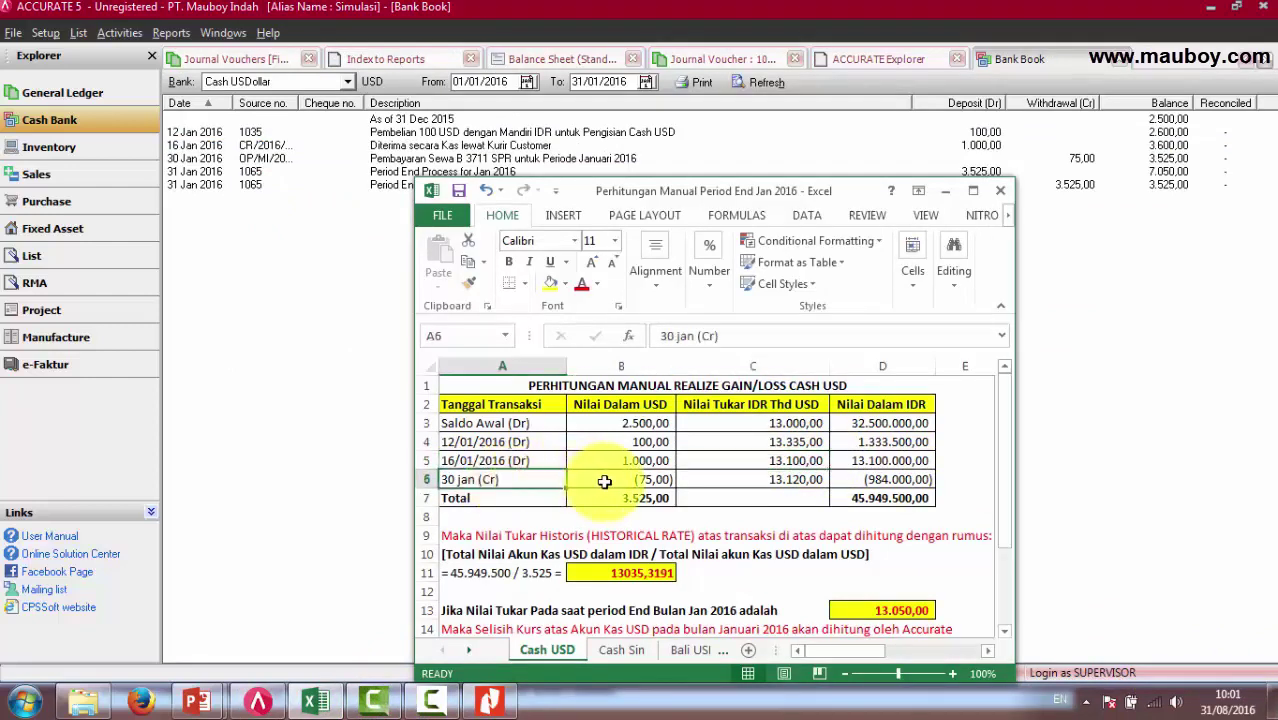
pyautogui.click(620, 480)
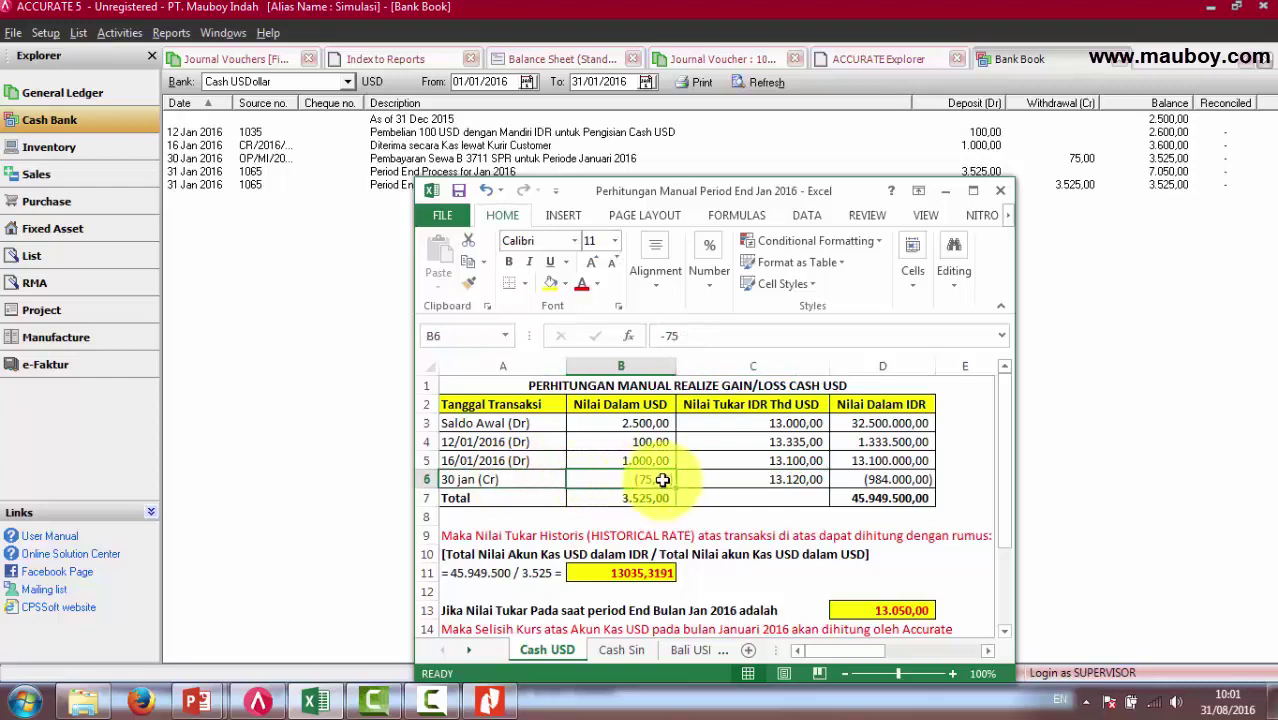
pyautogui.click(1082, 160)
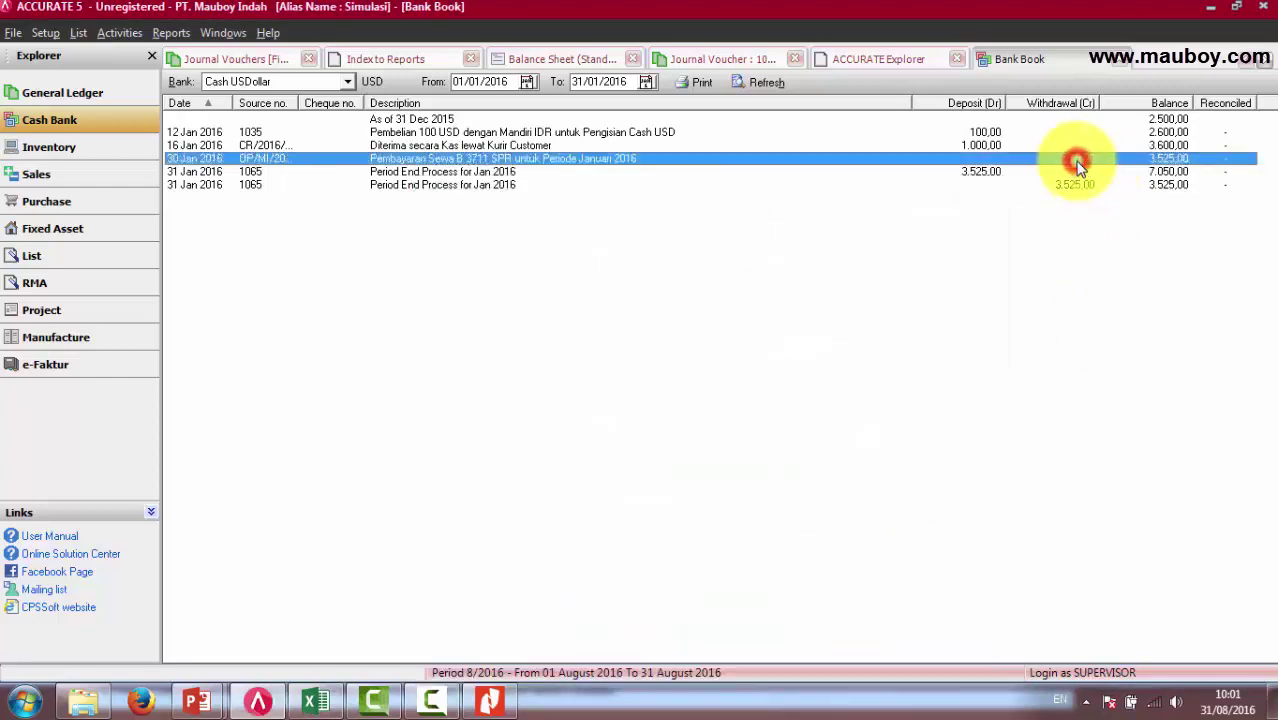
pyautogui.doubleClick(1077, 163)
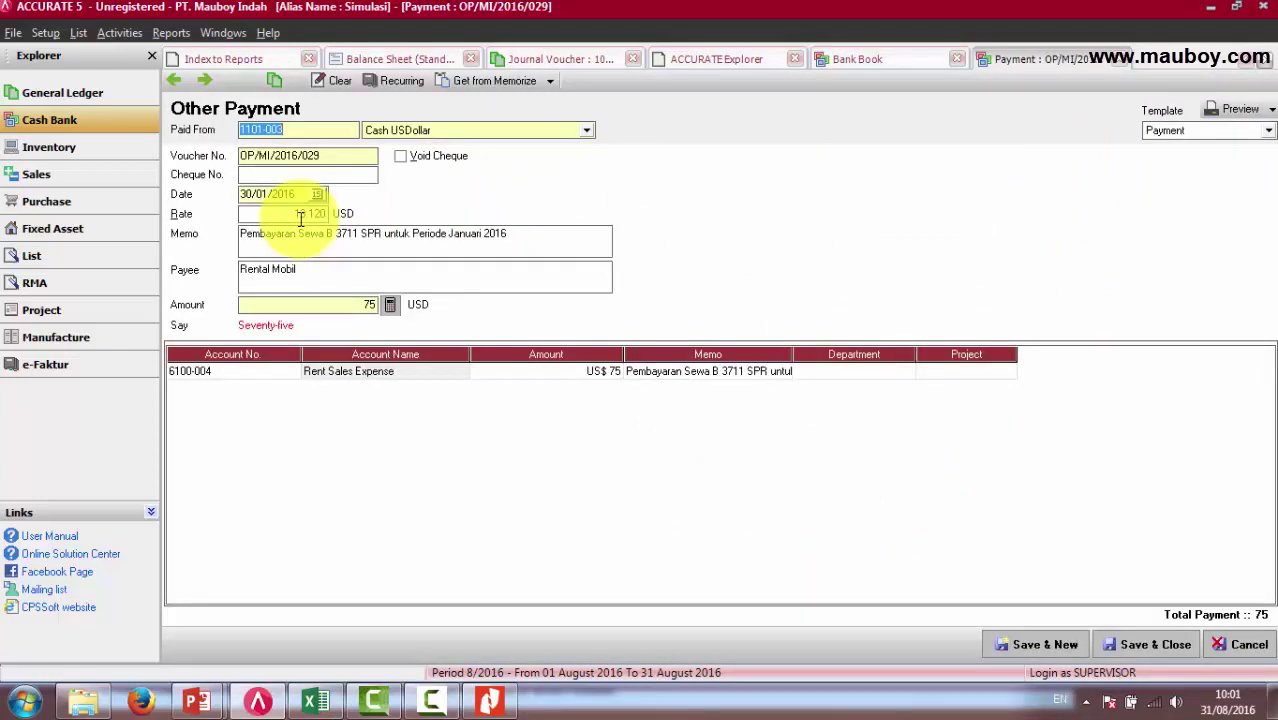
pyautogui.click(316, 702)
pyautogui.click(791, 481)
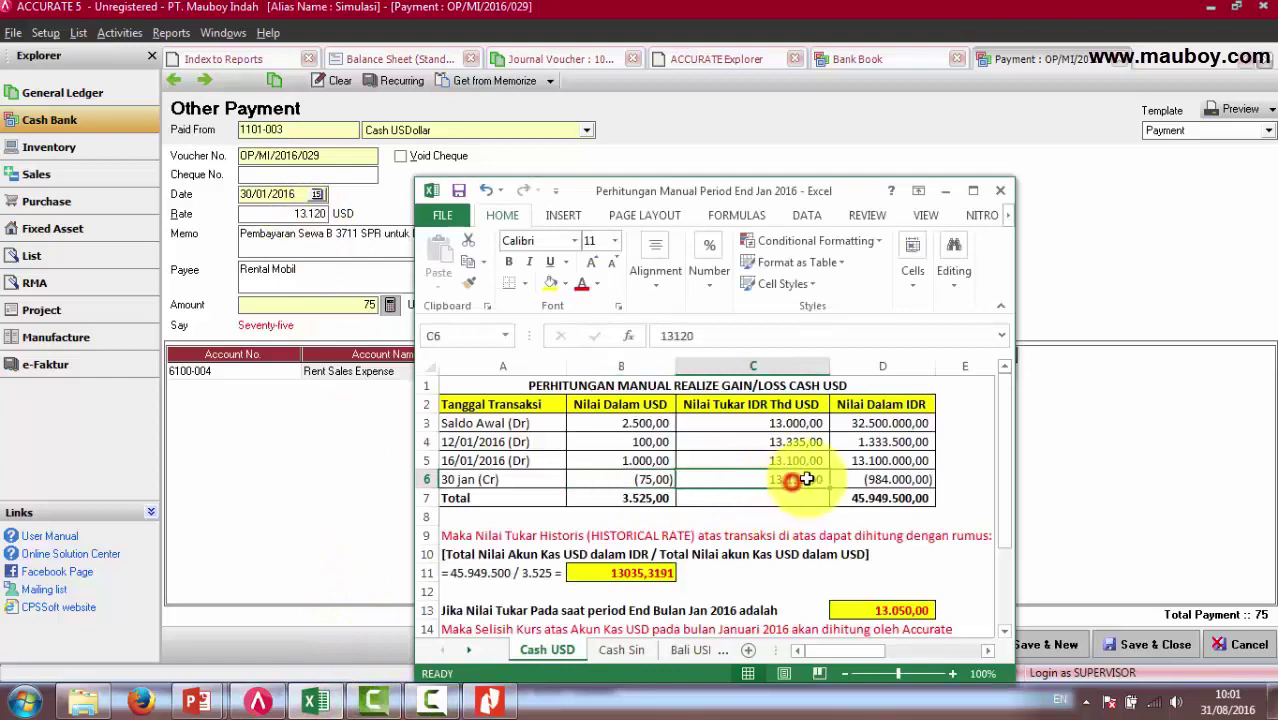
# Inspect the Nilai Dalam IDR formula of the Saldo Awal row in the Cash USD sheet, tracing its USD amount and exchange rate.
pyautogui.click(870, 428)
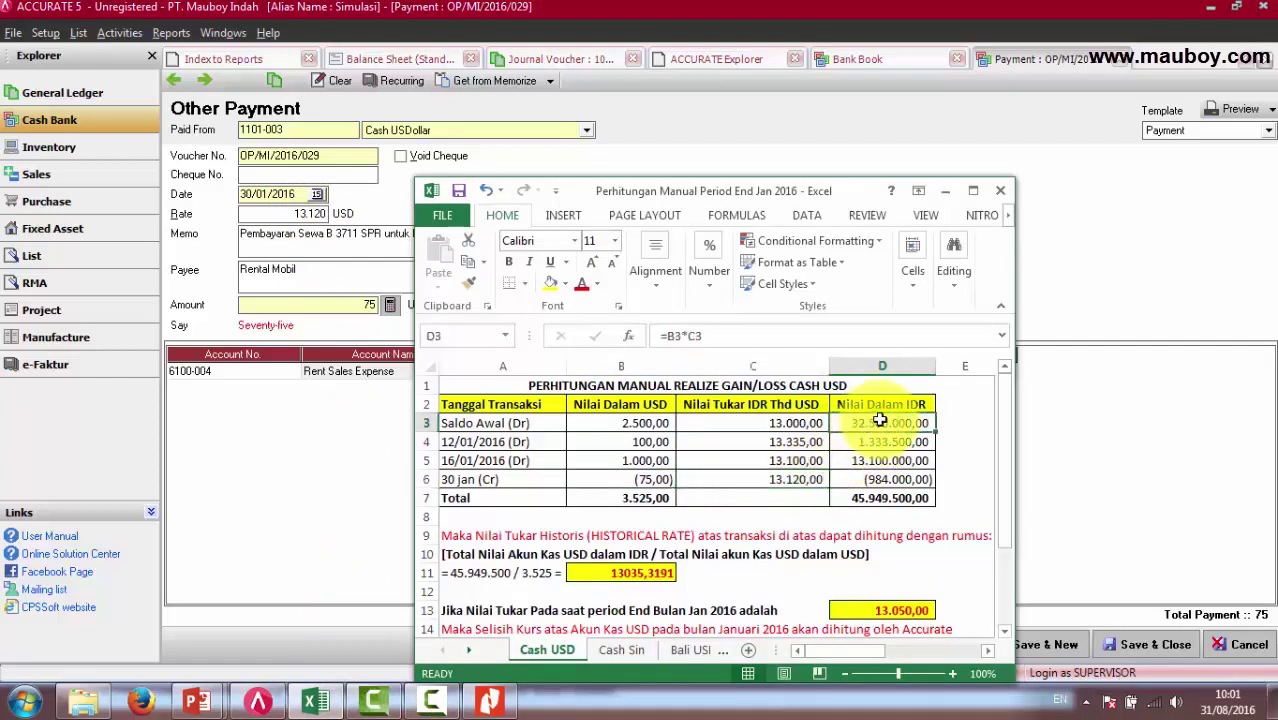
pyautogui.doubleClick(893, 424)
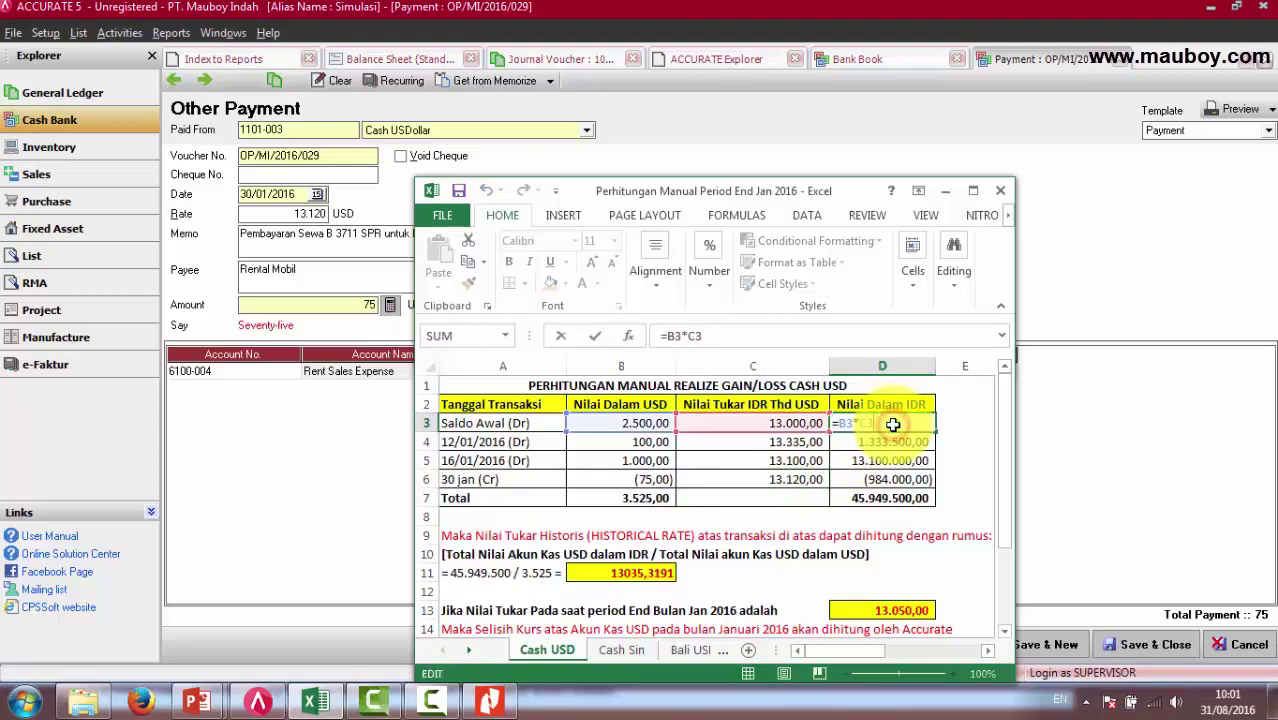
pyautogui.press('Return')
pyautogui.click(630, 423)
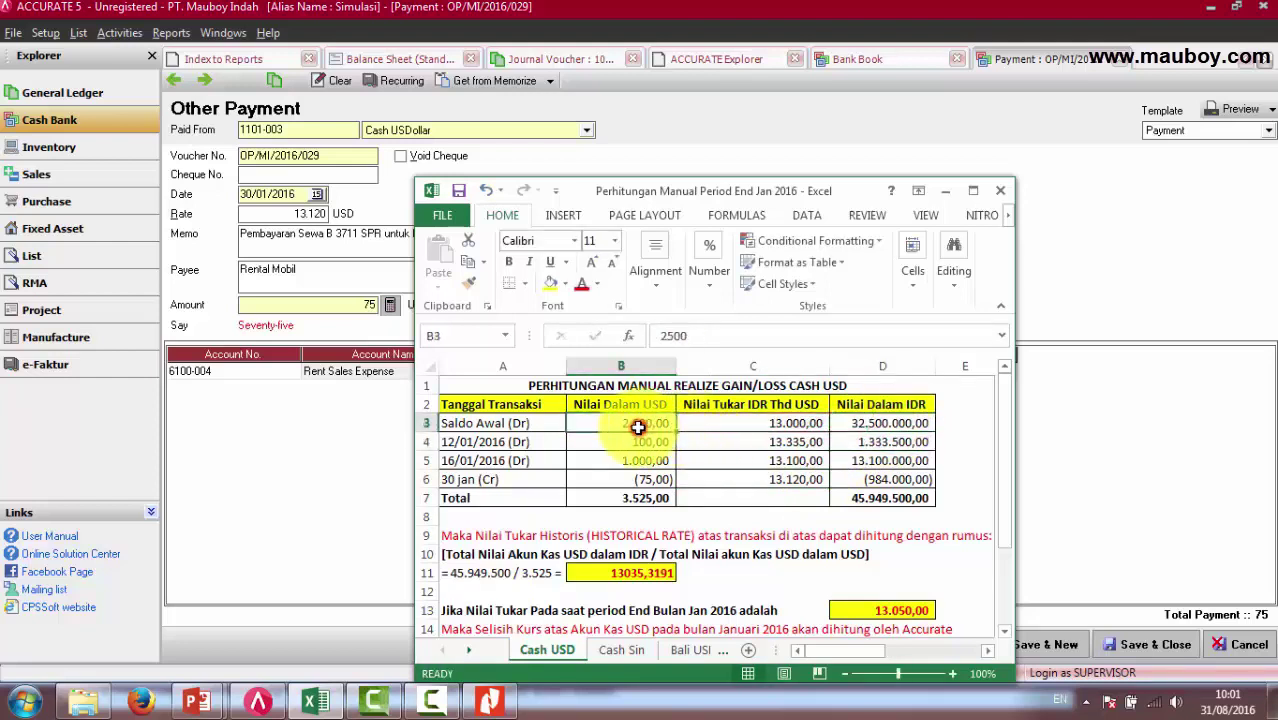
pyautogui.click(760, 423)
pyautogui.click(906, 424)
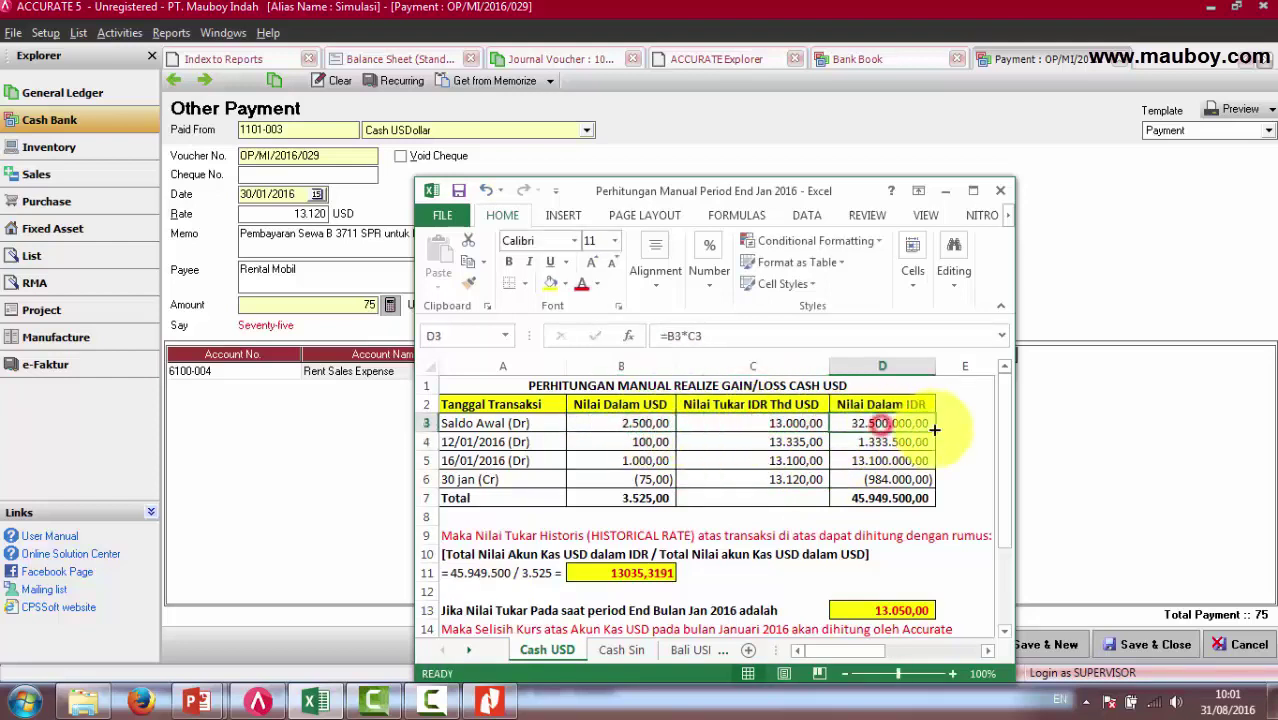
# Check how the 12/01/2016 row's USD amount and exchange rate produce its Nilai Dalam IDR value.
pyautogui.click(638, 458)
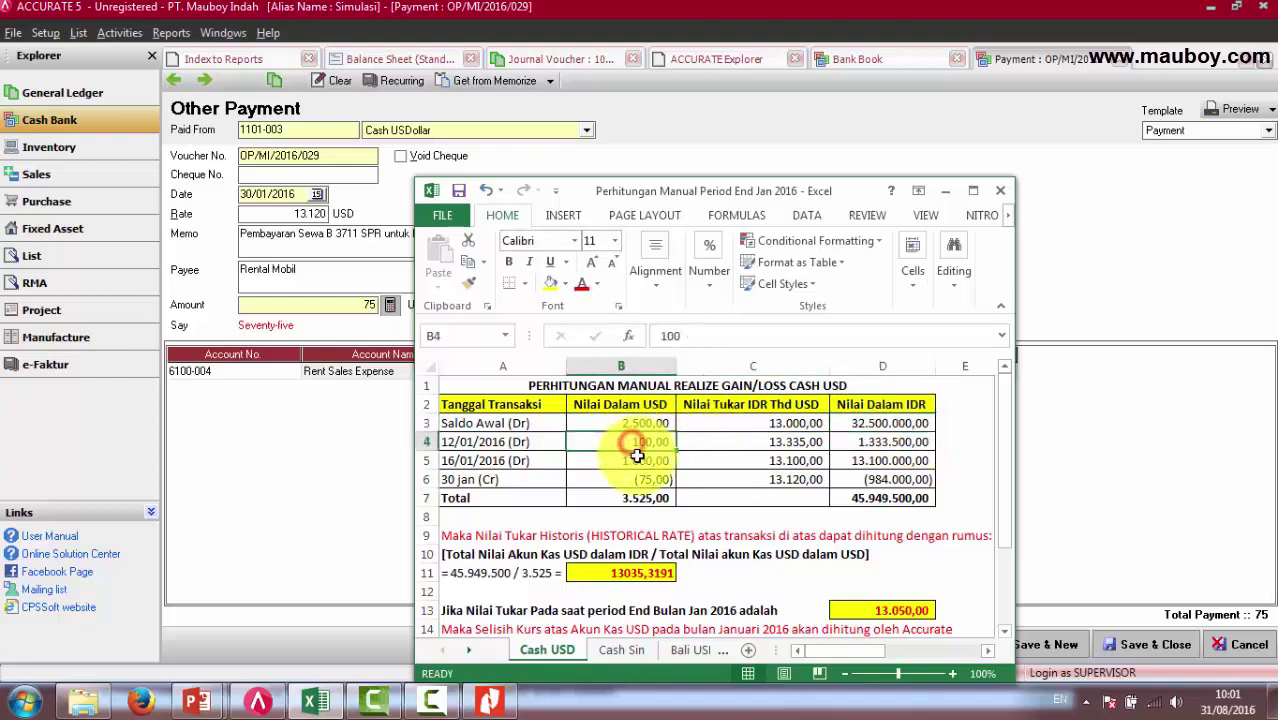
pyautogui.click(758, 457)
pyautogui.click(900, 462)
pyautogui.click(888, 444)
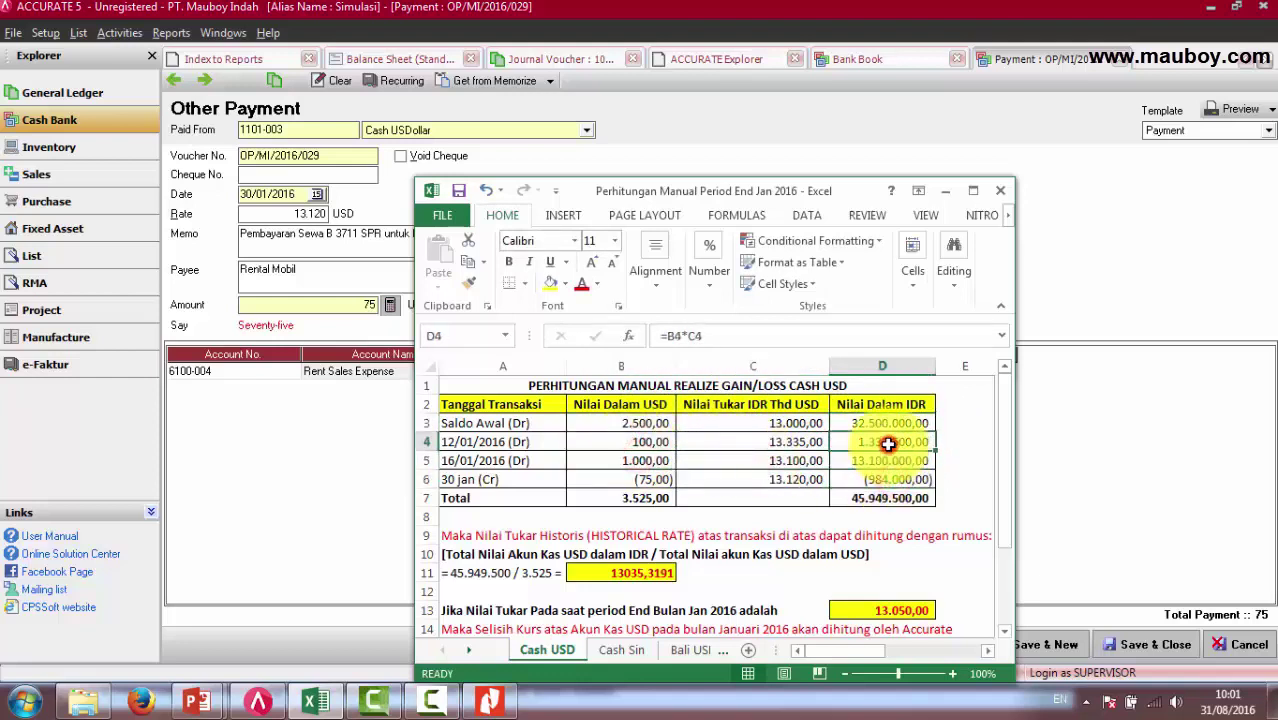
# Inspect the sum formula of the IDR total, and compare the total with Cash USDollar in the Balance Sheet PDF.
pyautogui.click(893, 495)
pyautogui.hotkey('alt', '=')
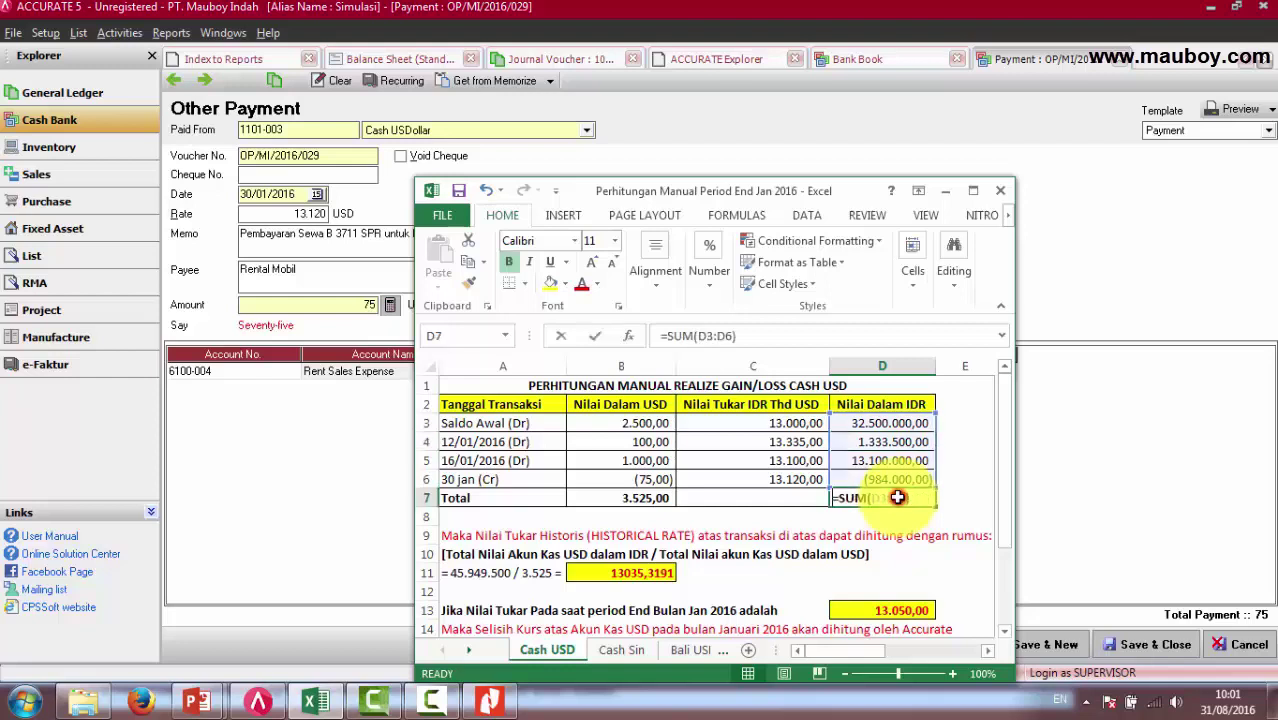
pyautogui.press('Return')
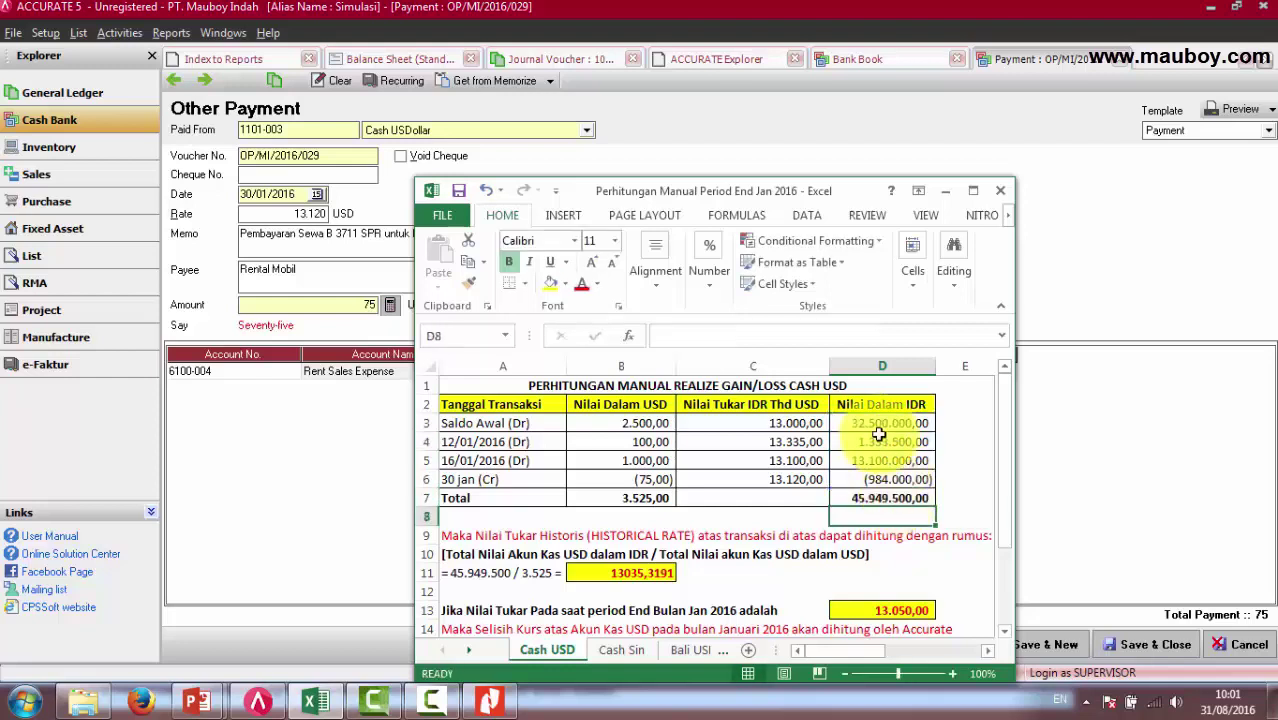
pyautogui.click(880, 404)
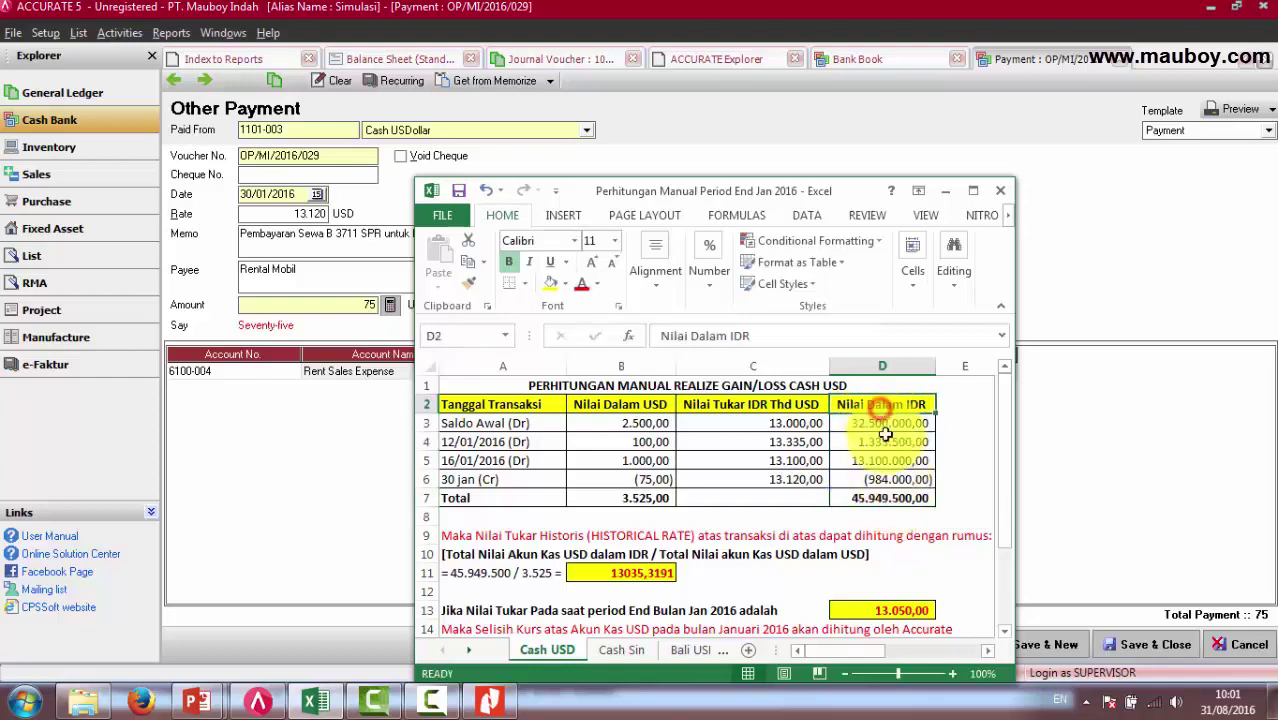
pyautogui.click(889, 497)
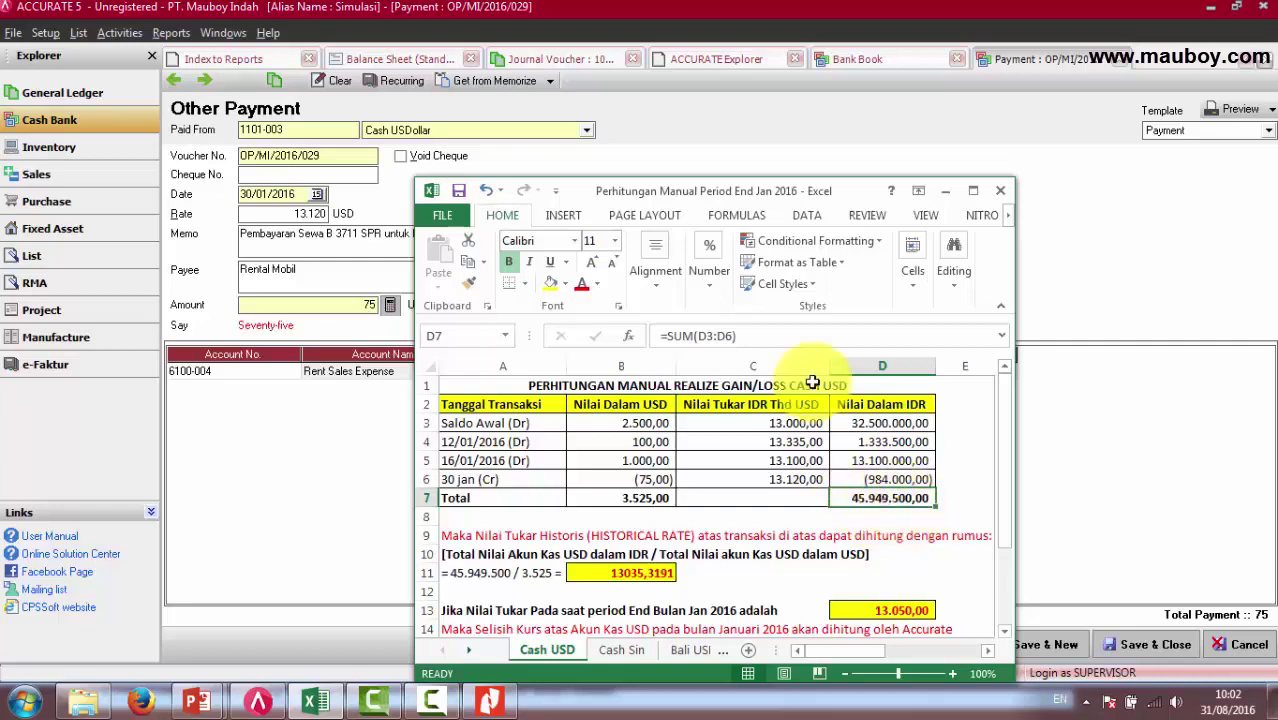
pyautogui.click(488, 700)
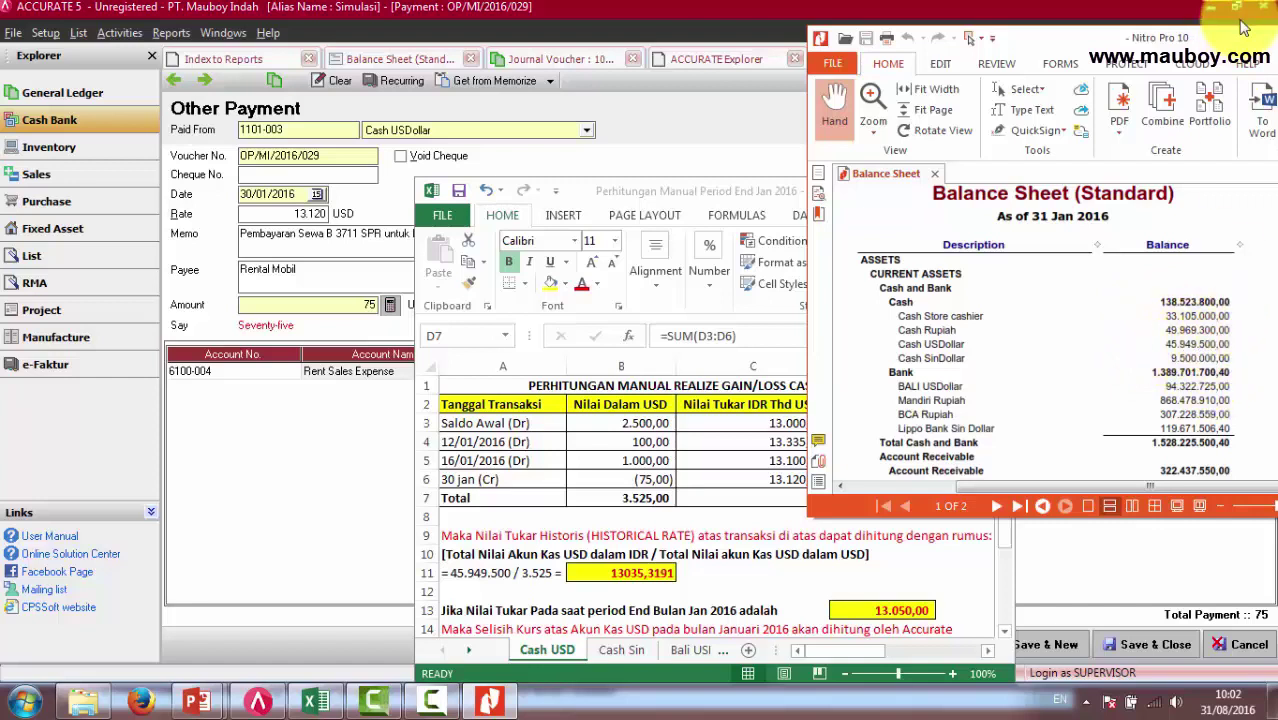
pyautogui.click(718, 9)
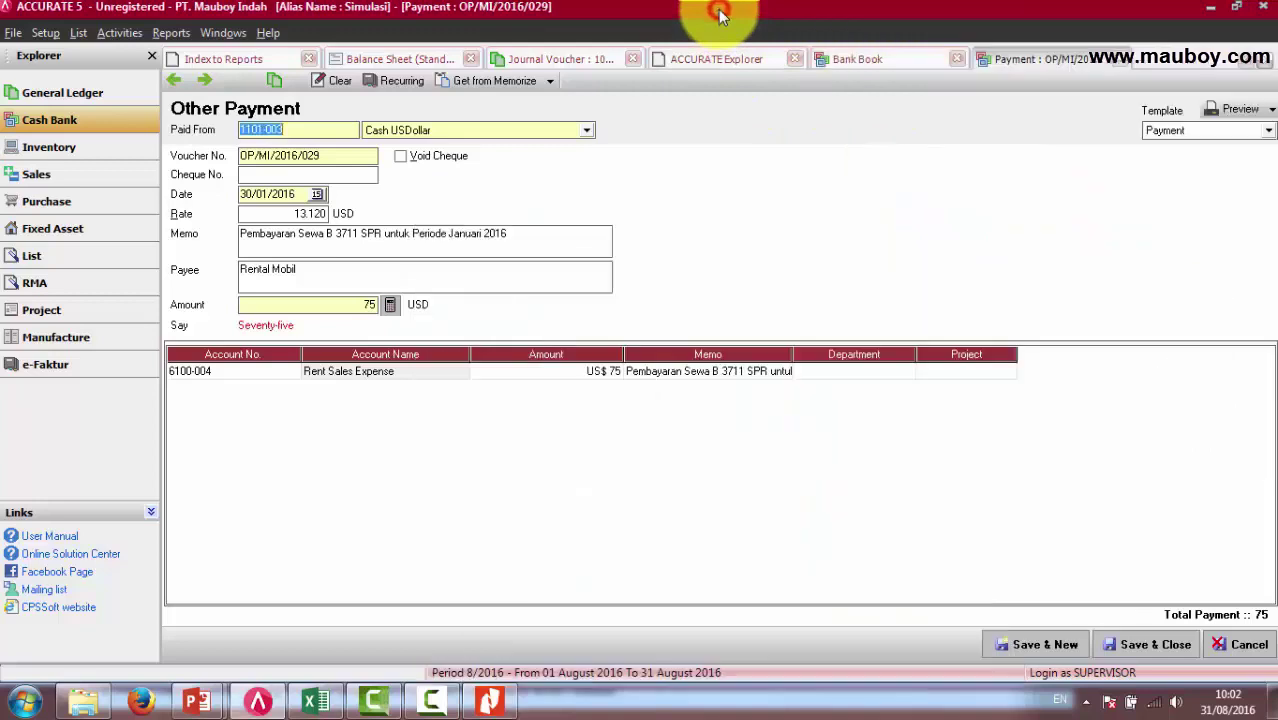
# Inspect the sum formula of the sheet's USD total, and compare the total with the closing balance in the Cash USDollar bank book.
pyautogui.click(315, 701)
pyautogui.click(643, 498)
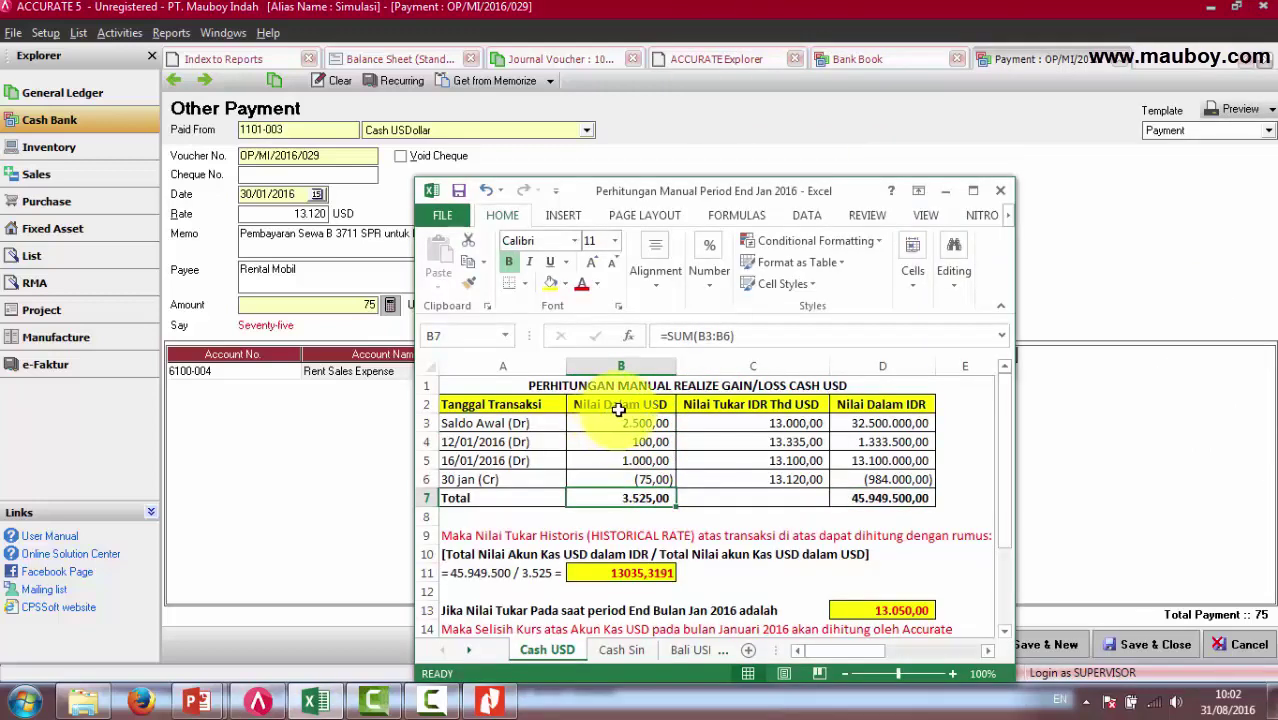
pyautogui.doubleClick(645, 499)
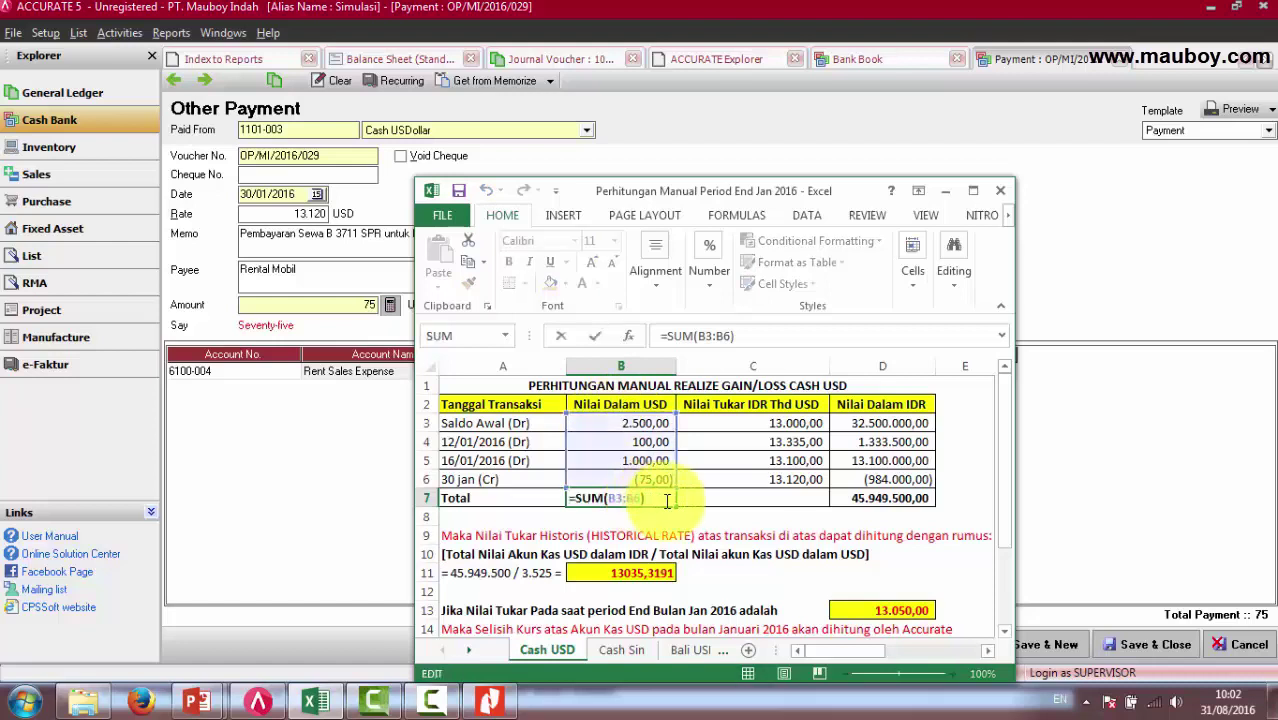
pyautogui.press('Return')
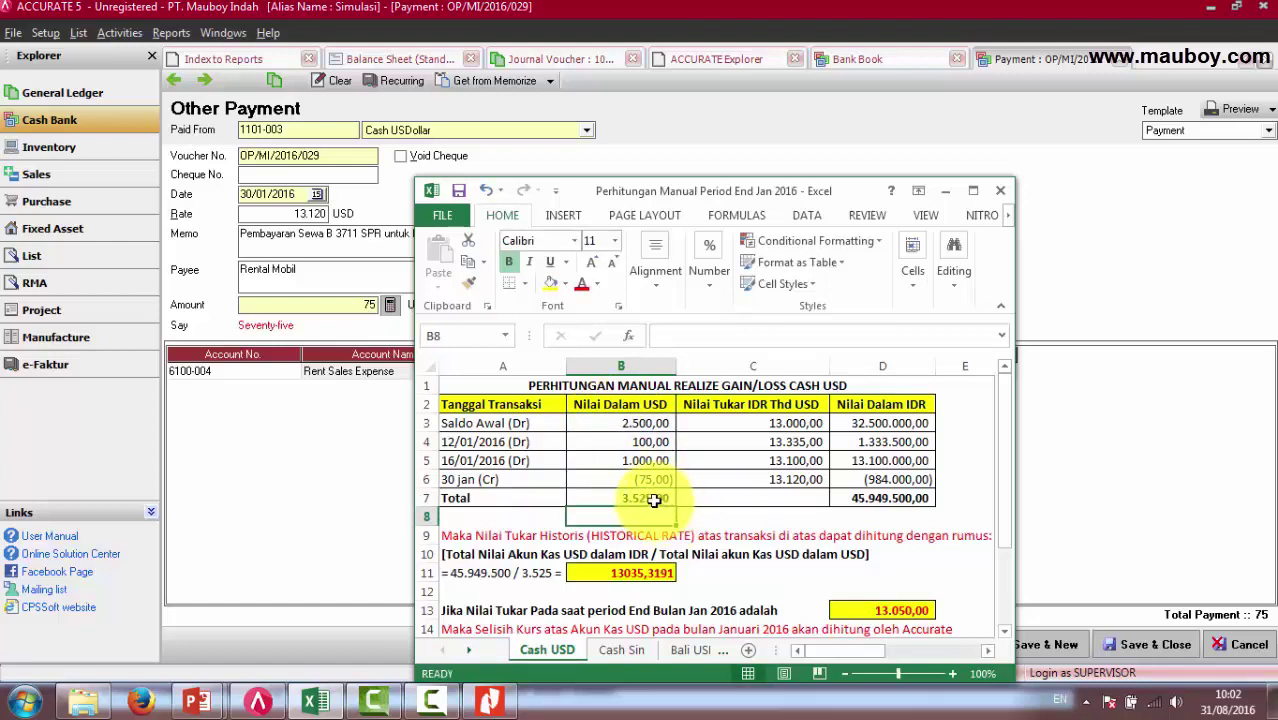
pyautogui.click(884, 60)
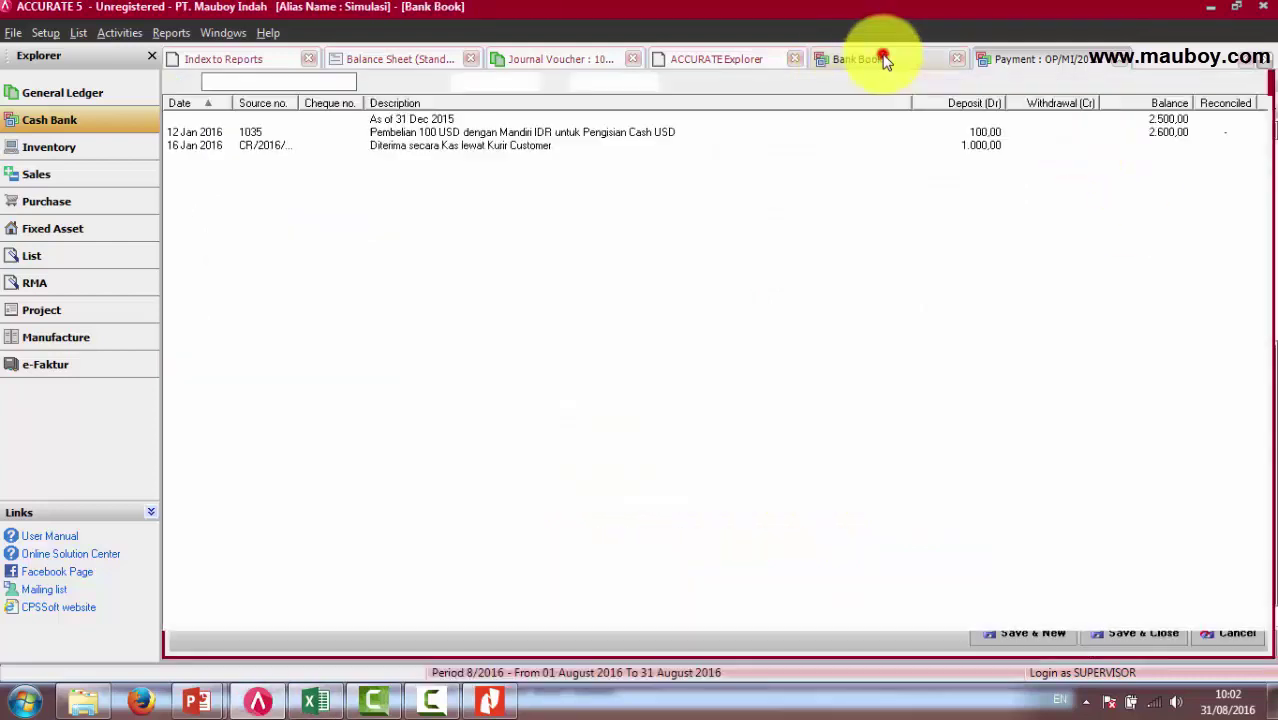
pyautogui.click(1171, 187)
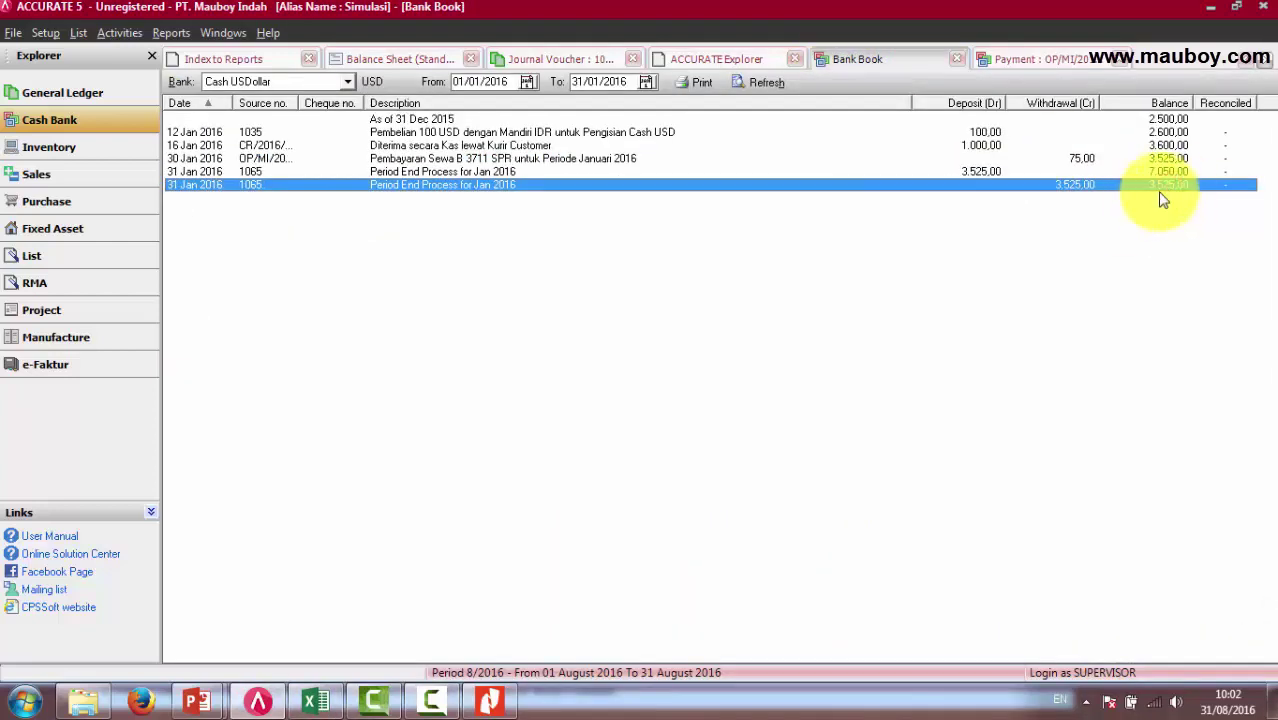
# Review the historical rate formula in the Cash USD sheet, matching its terms to the IDR total and the USD total.
pyautogui.click(318, 698)
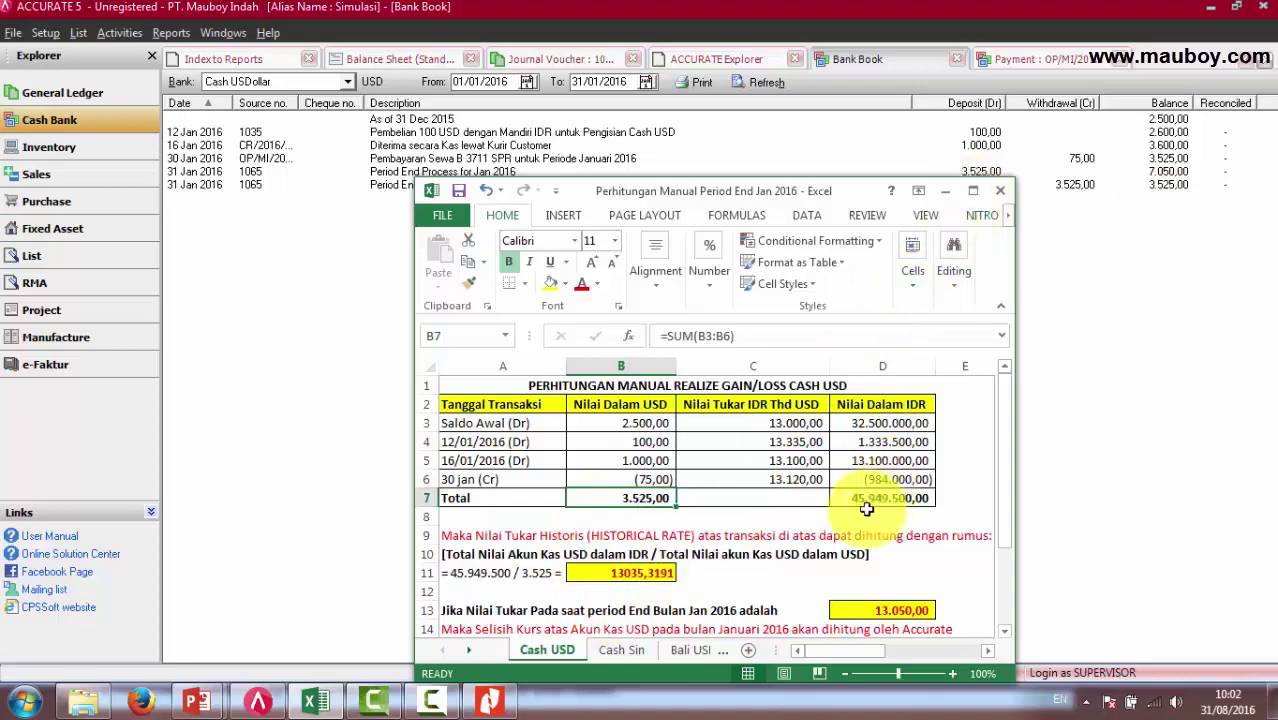
pyautogui.click(880, 552)
pyautogui.scroll(-1, 622, 550)
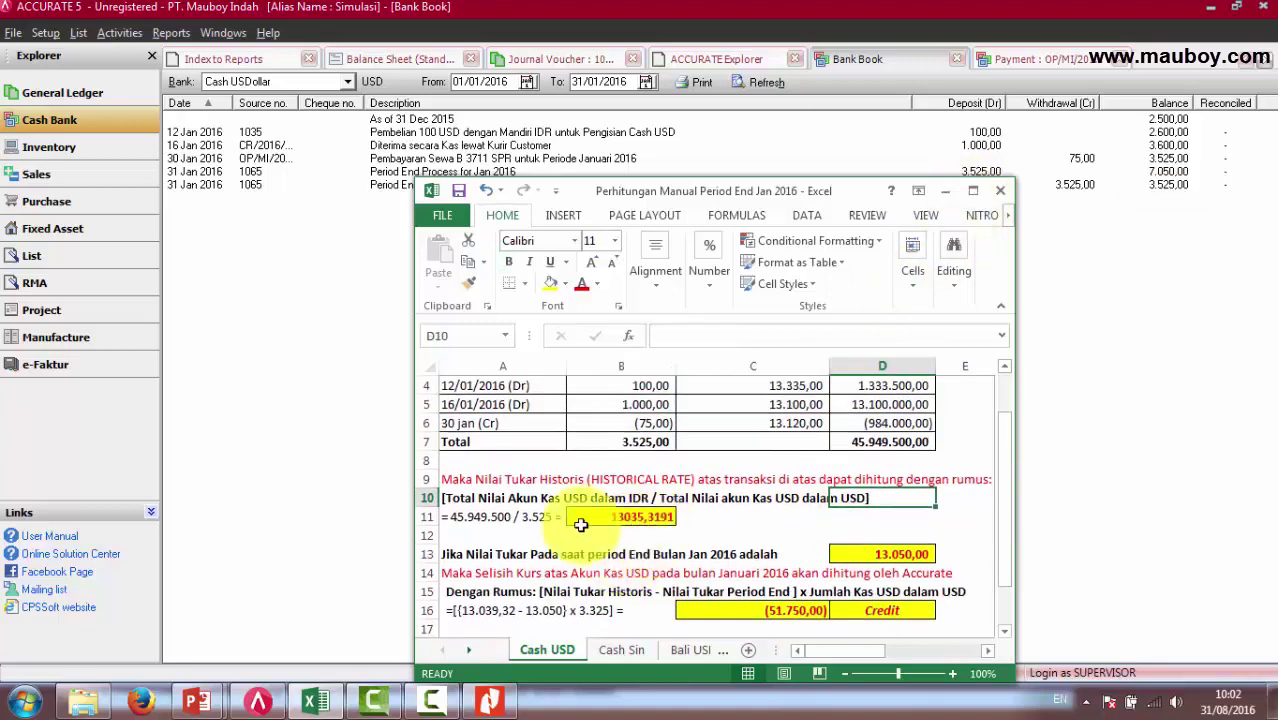
pyautogui.click(470, 500)
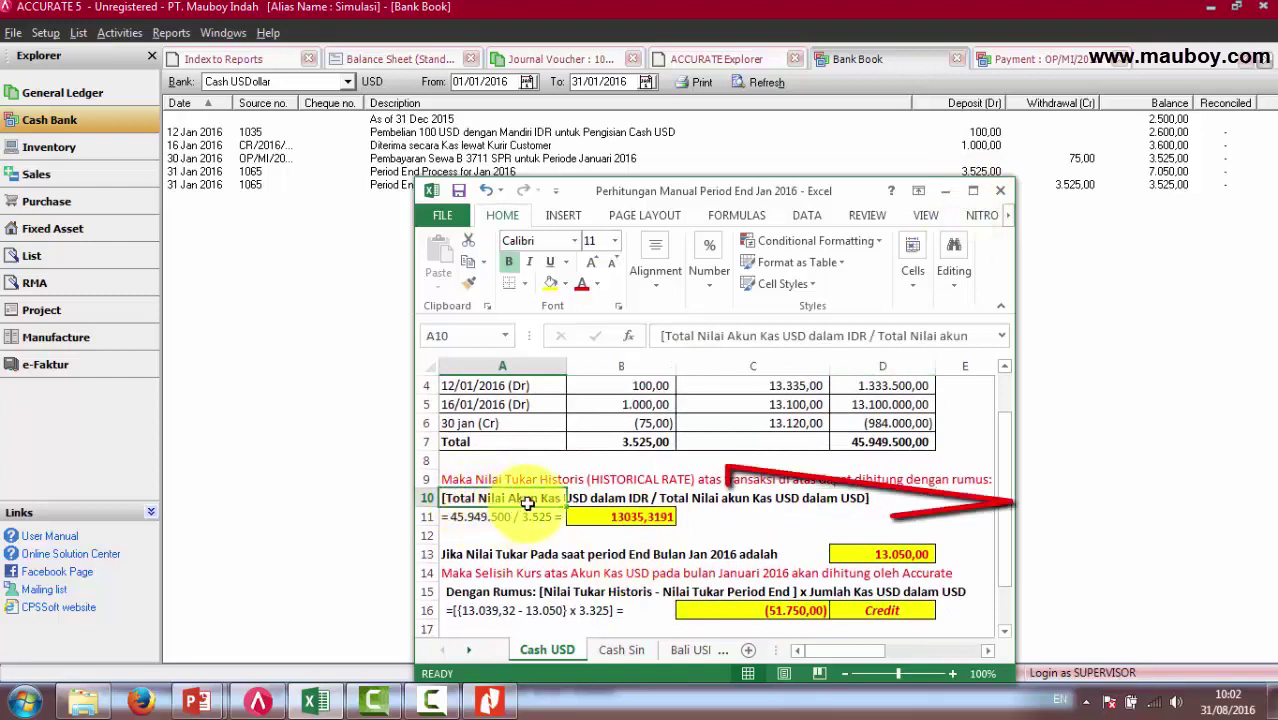
pyautogui.click(884, 442)
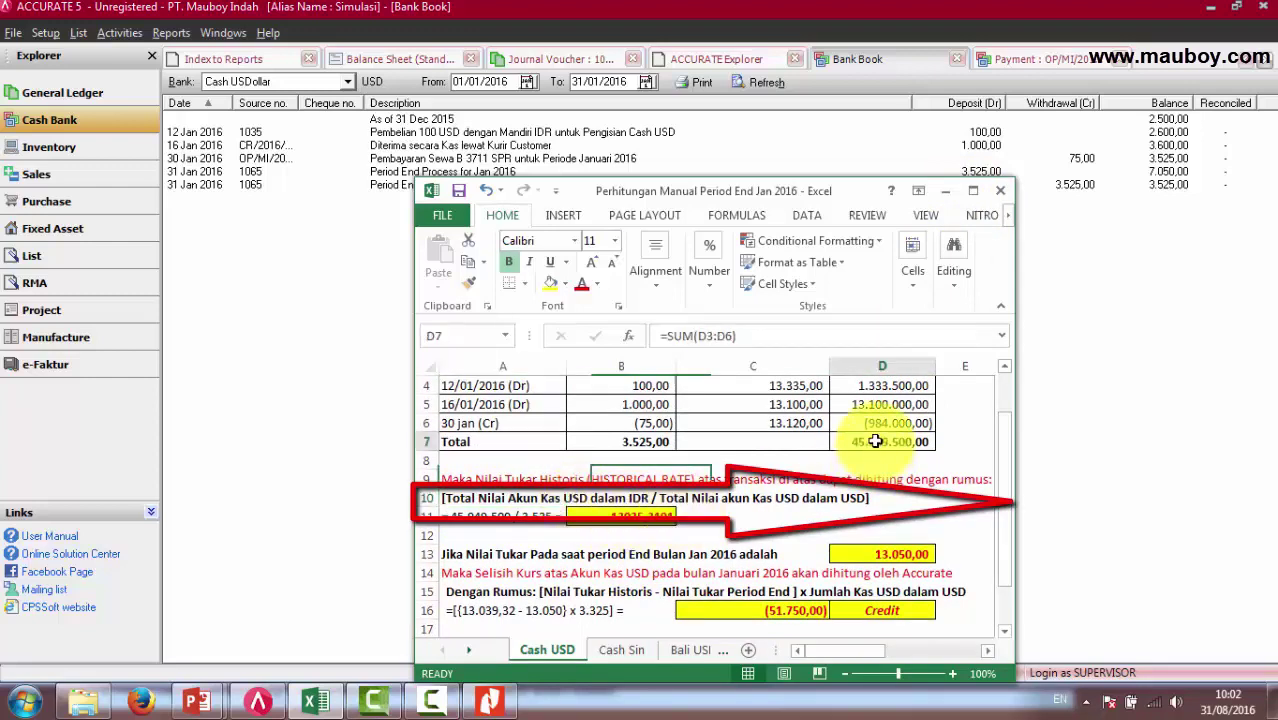
pyautogui.click(682, 498)
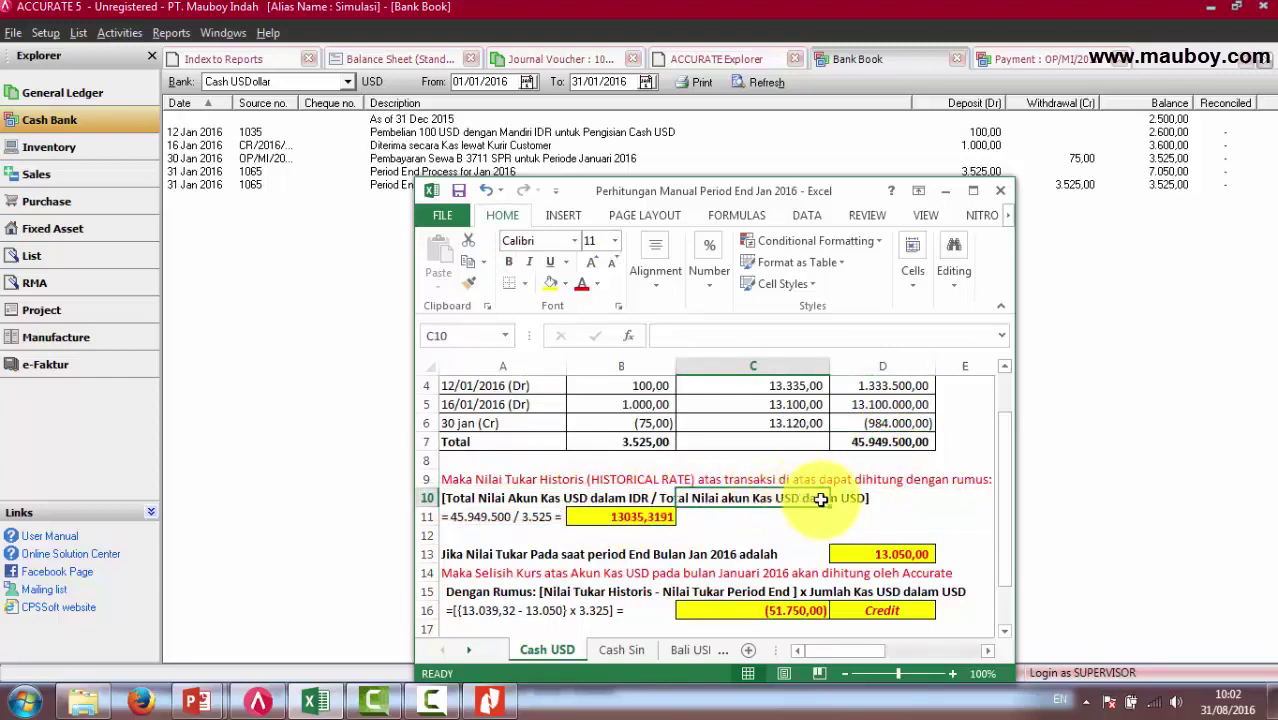
pyautogui.click(646, 439)
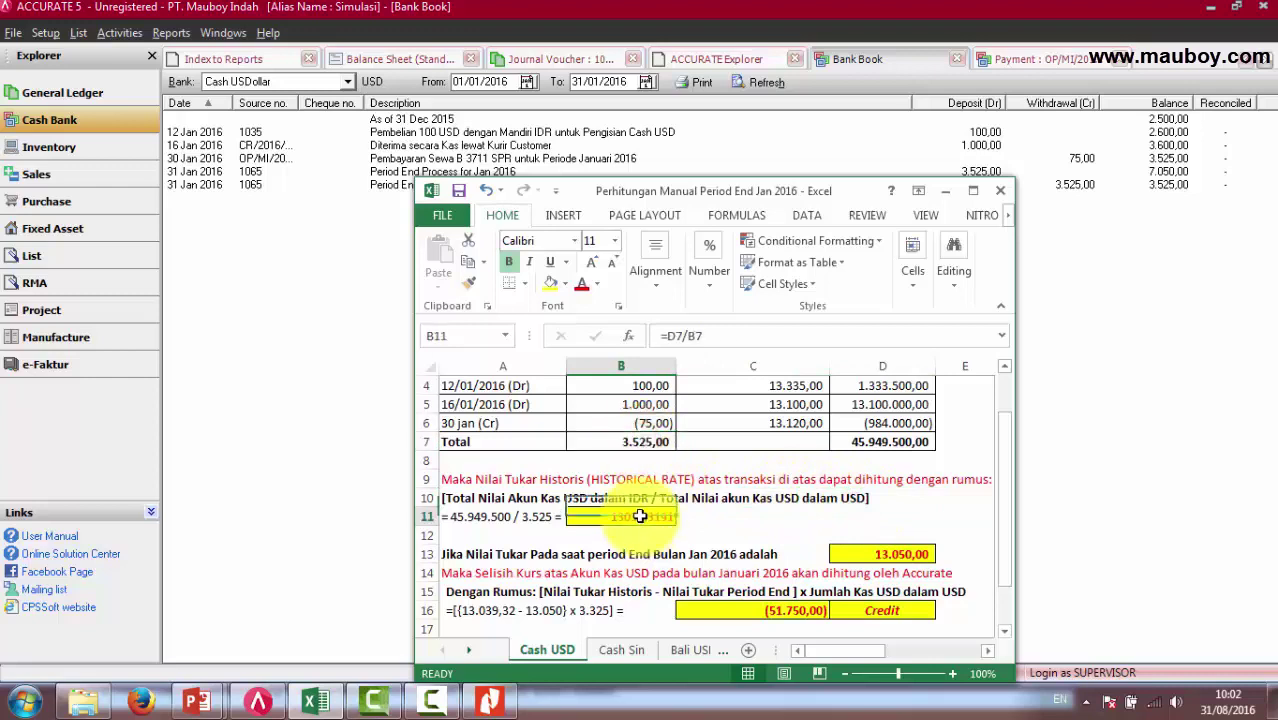
# Check the division in row 11 against the USD total, and examine the calculated historical rate cell.
pyautogui.click(505, 516)
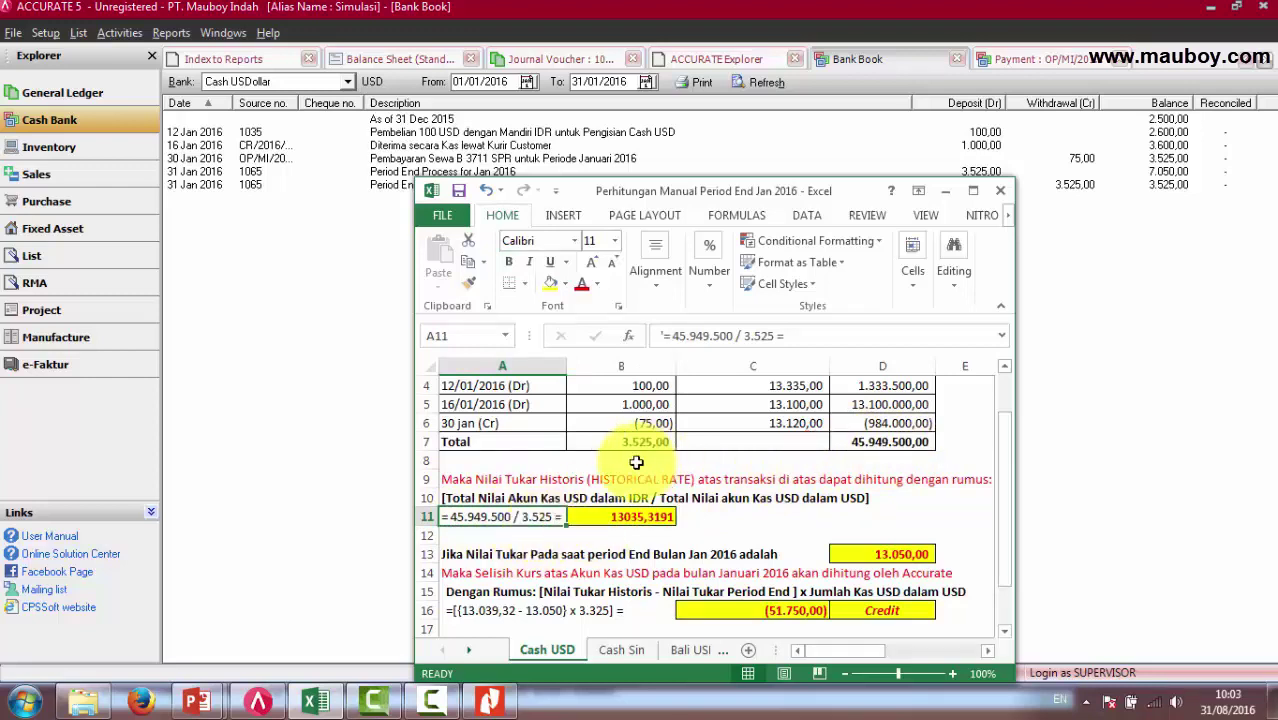
pyautogui.click(615, 440)
pyautogui.click(647, 515)
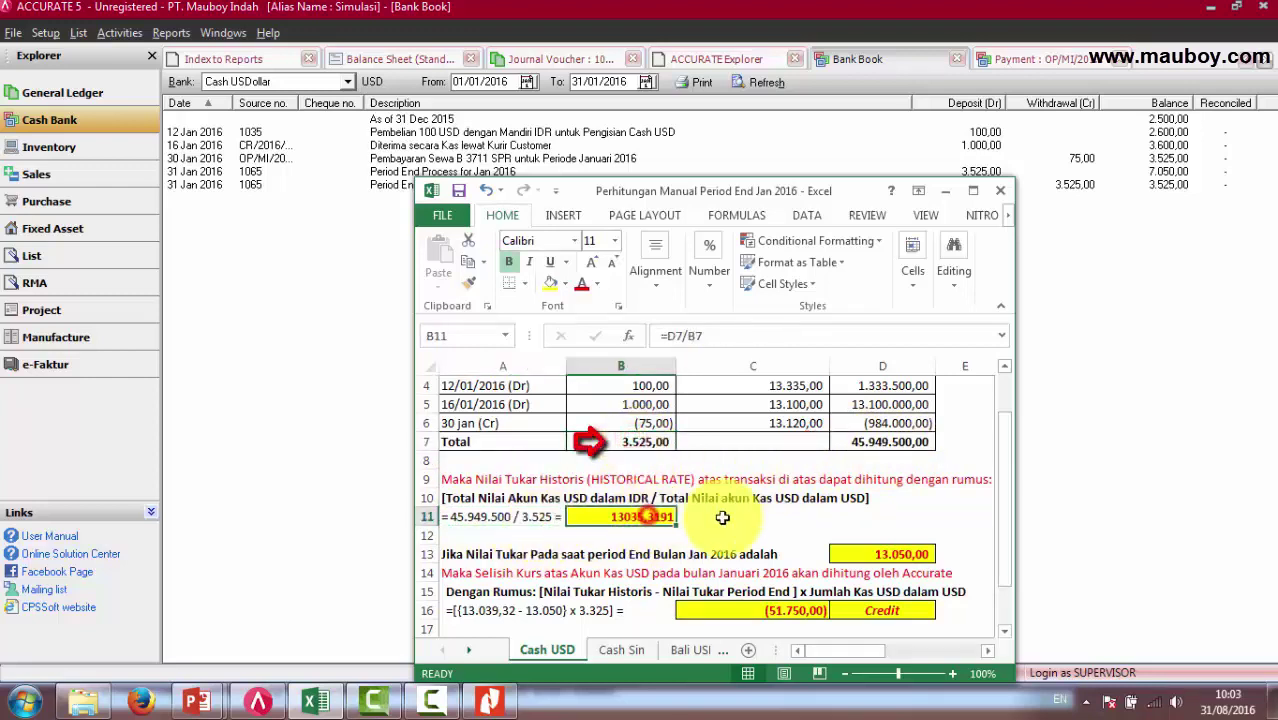
pyautogui.click(733, 517)
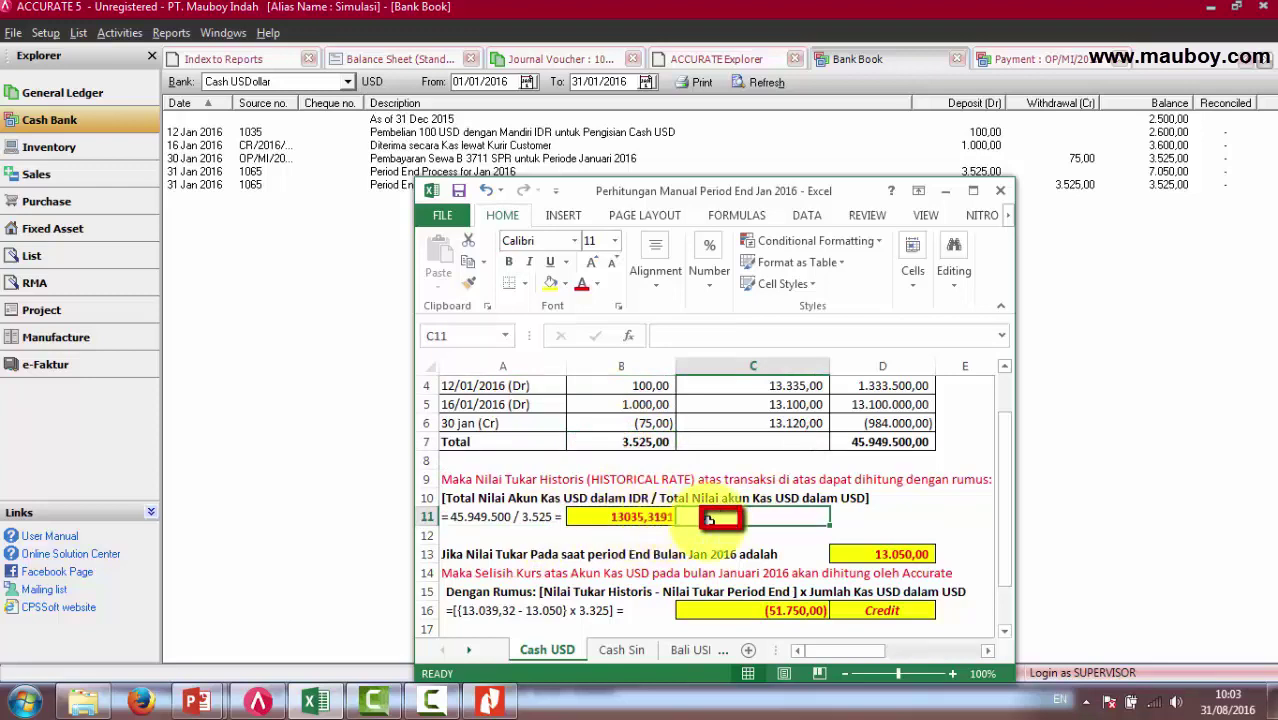
# Compare the sheet's historical rate with the rate and credit of the second Cash USDollar line in journal voucher 1065.
pyautogui.click(567, 60)
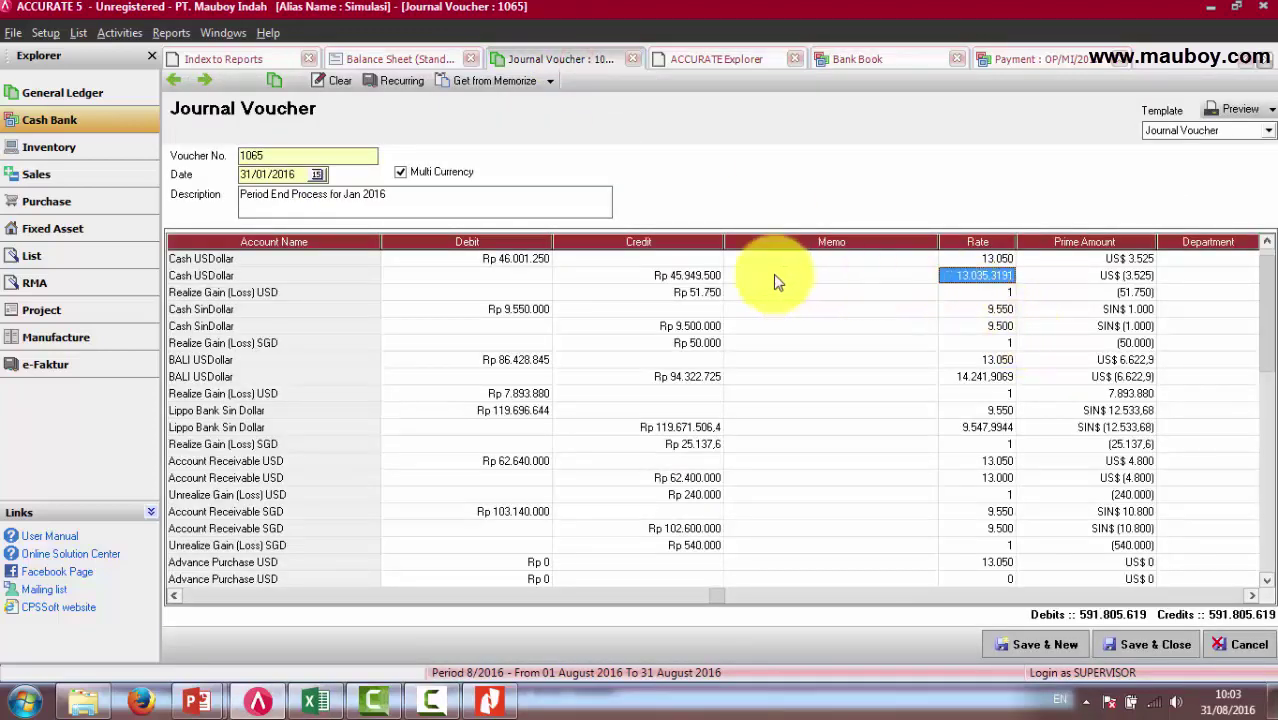
pyautogui.click(660, 277)
pyautogui.click(982, 277)
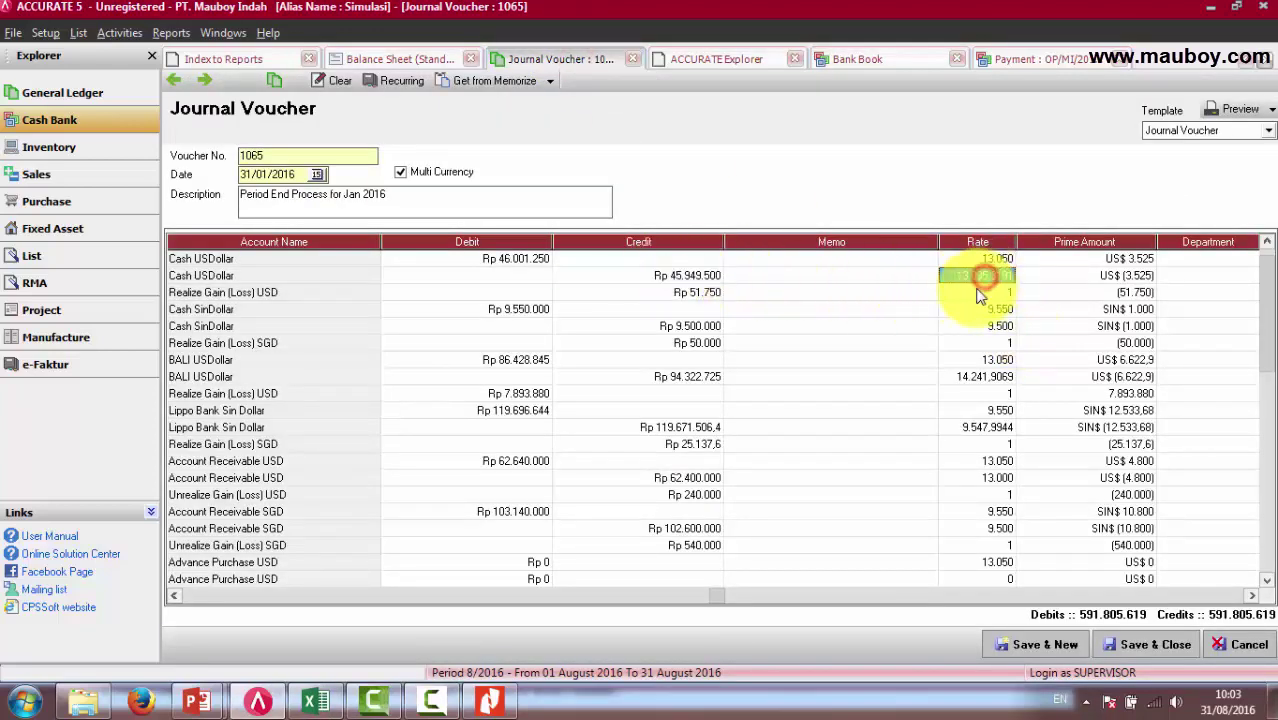
pyautogui.click(315, 701)
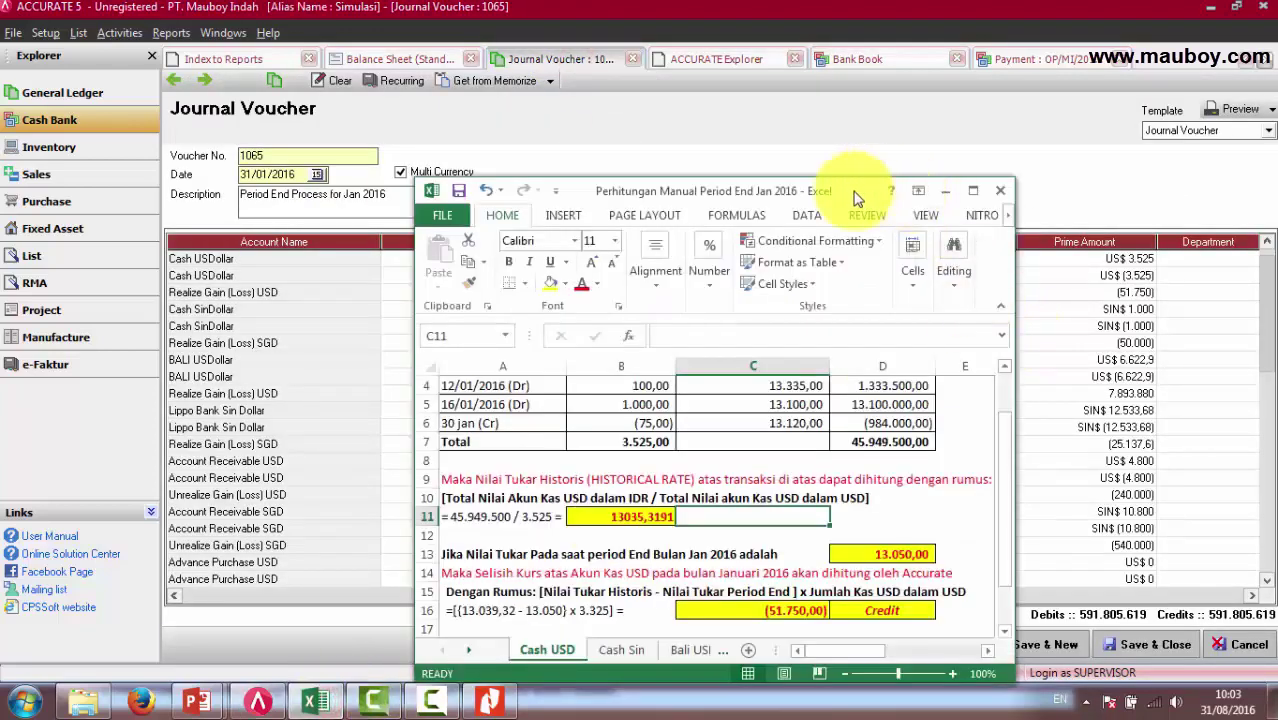
pyautogui.moveTo(857, 197); pyautogui.dragTo(662, 117)
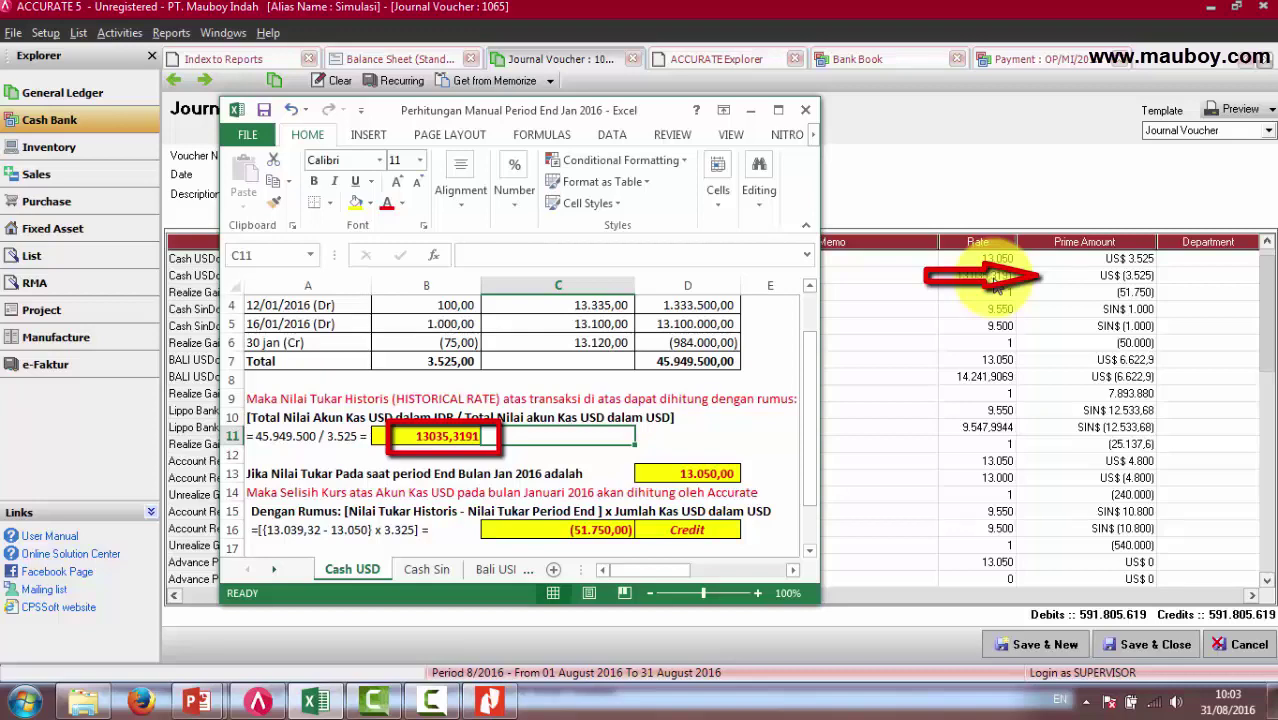
pyautogui.click(1004, 283)
pyautogui.click(682, 276)
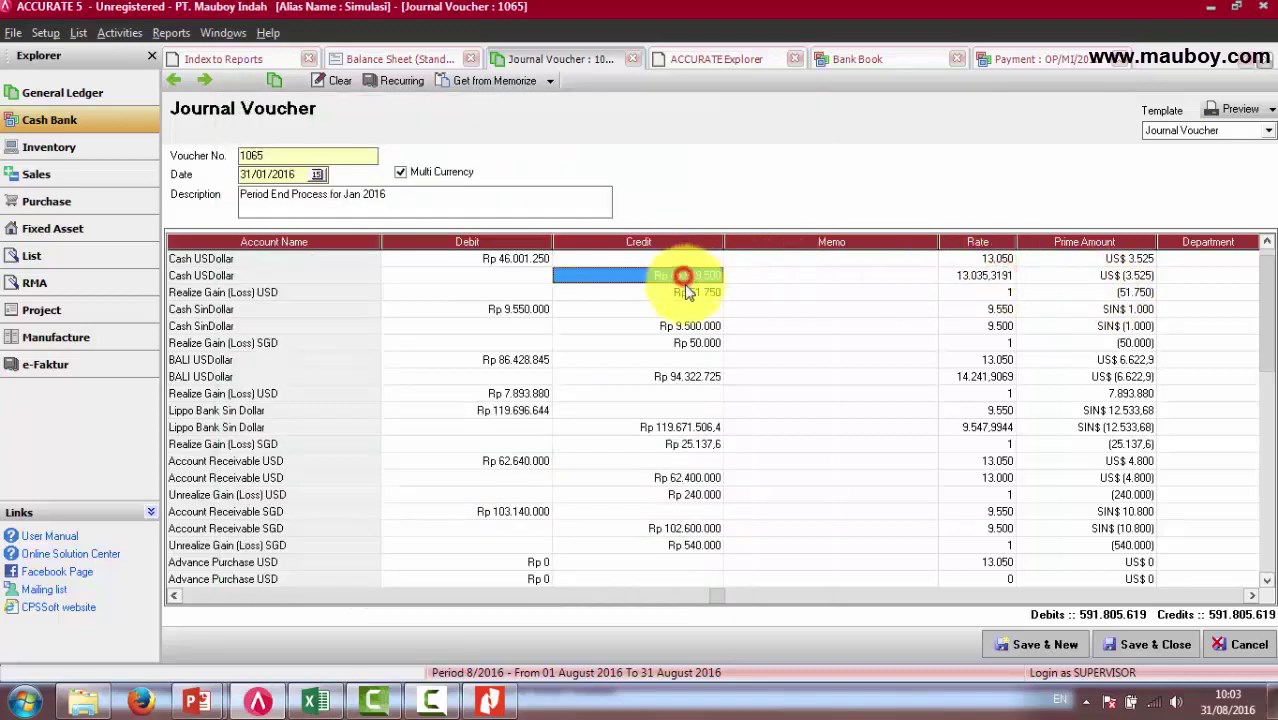
pyautogui.click(907, 278)
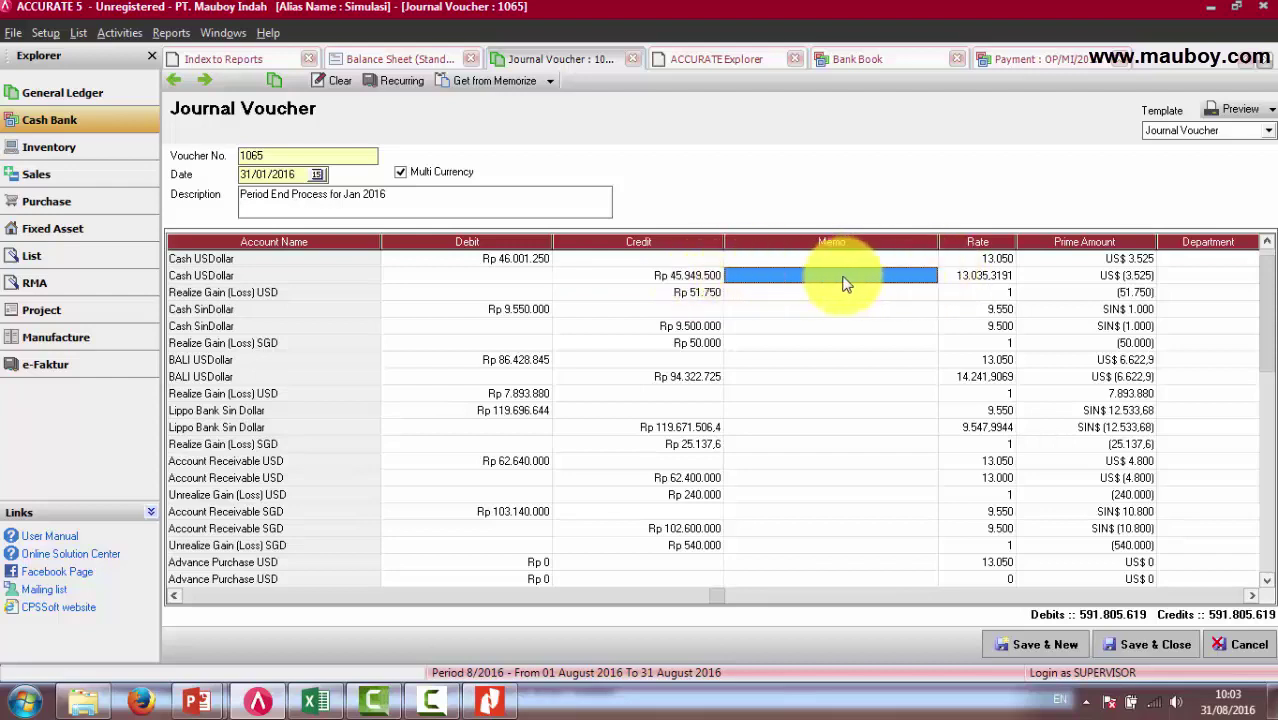
# Examine the period-end rate and the debit amount on the first Cash USDollar line of the journal voucher.
pyautogui.click(994, 262)
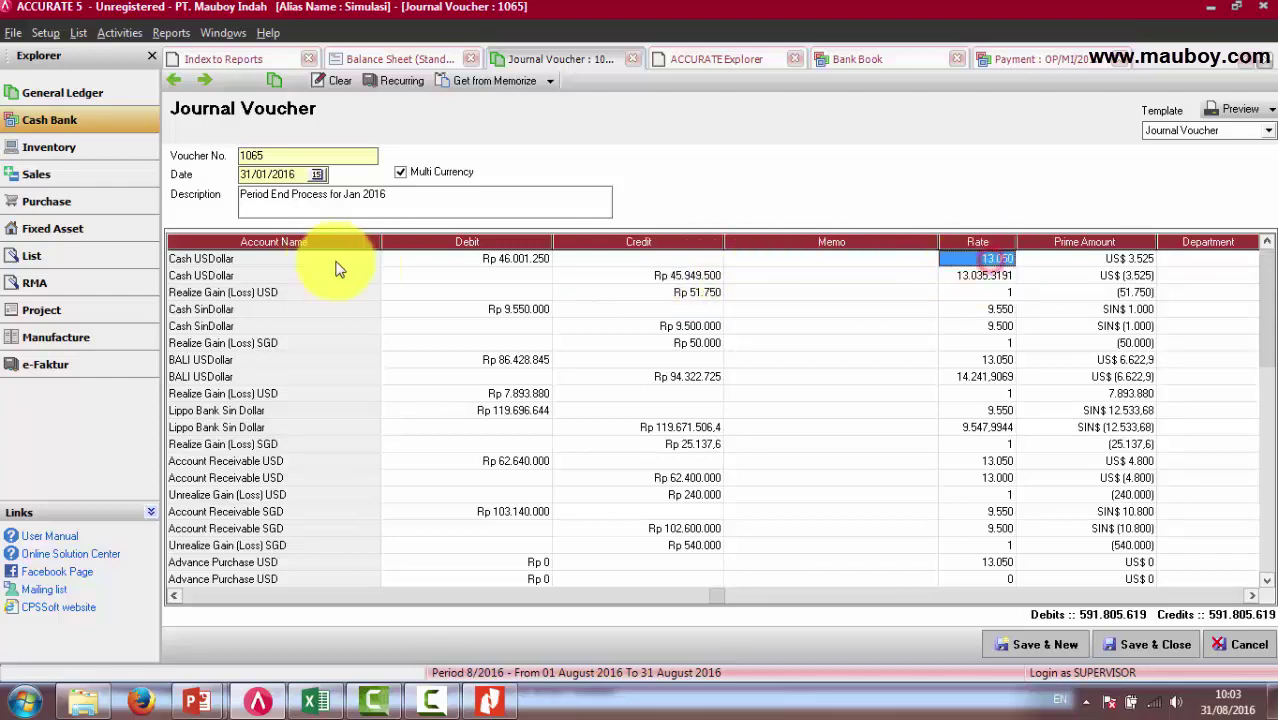
pyautogui.click(490, 261)
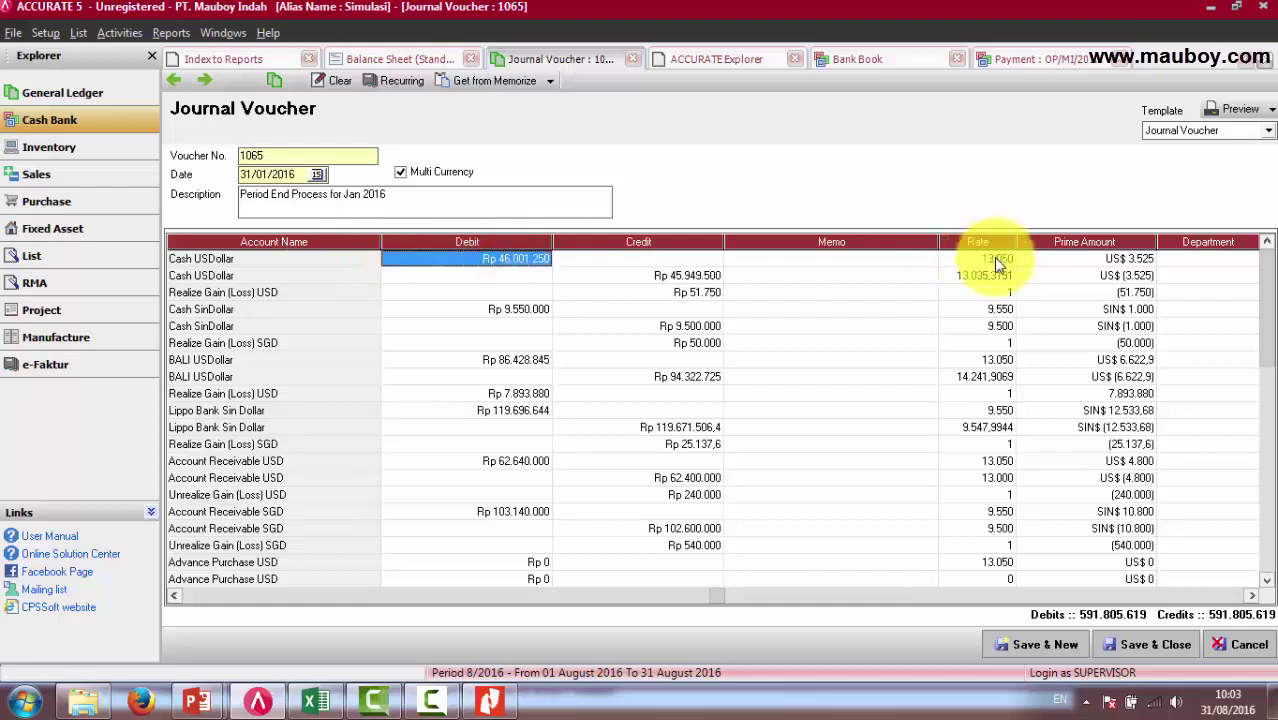
pyautogui.click(992, 262)
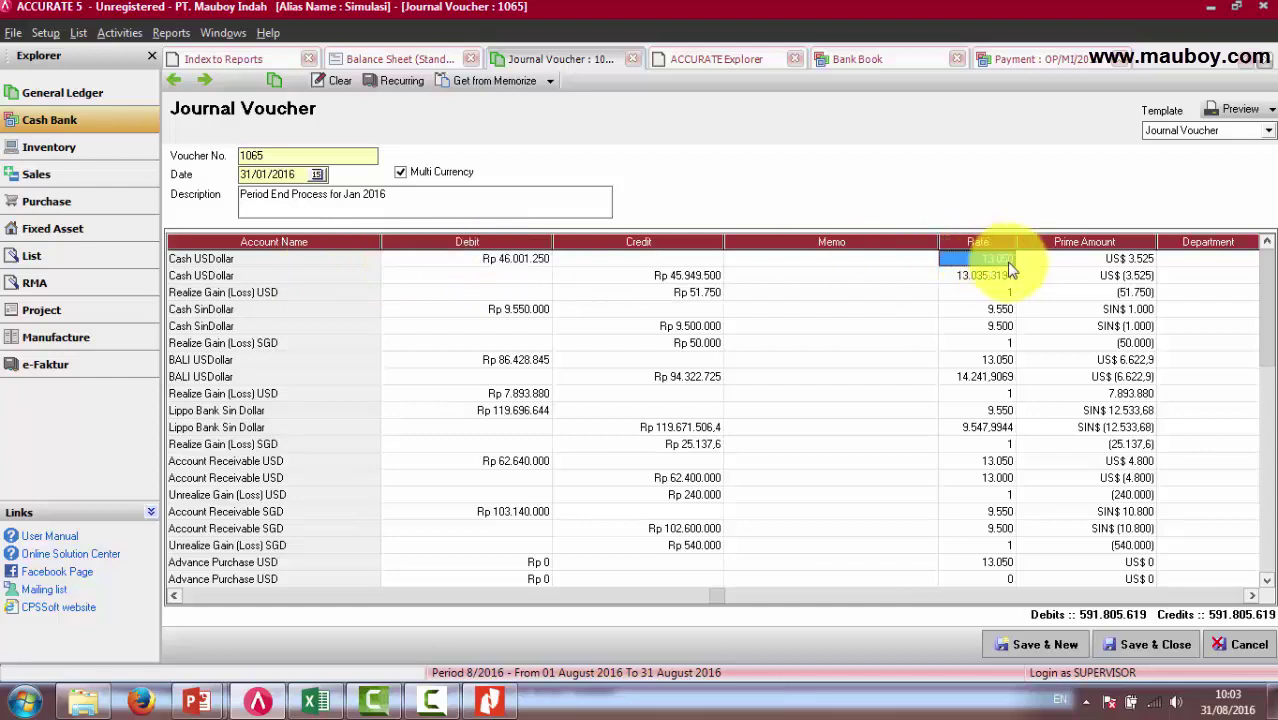
# Compare the debit and credit on the Cash USDollar lines with the credit on the Realize Gain (Loss) USD line.
pyautogui.click(470, 259)
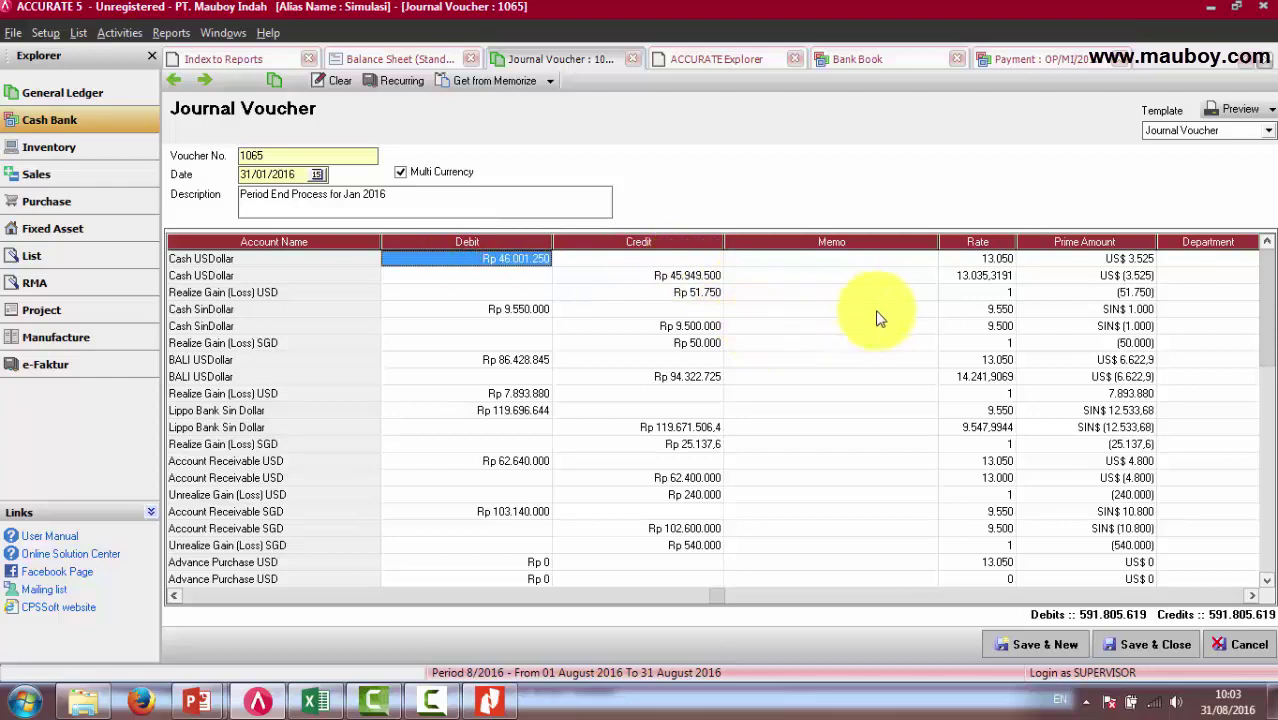
pyautogui.click(697, 295)
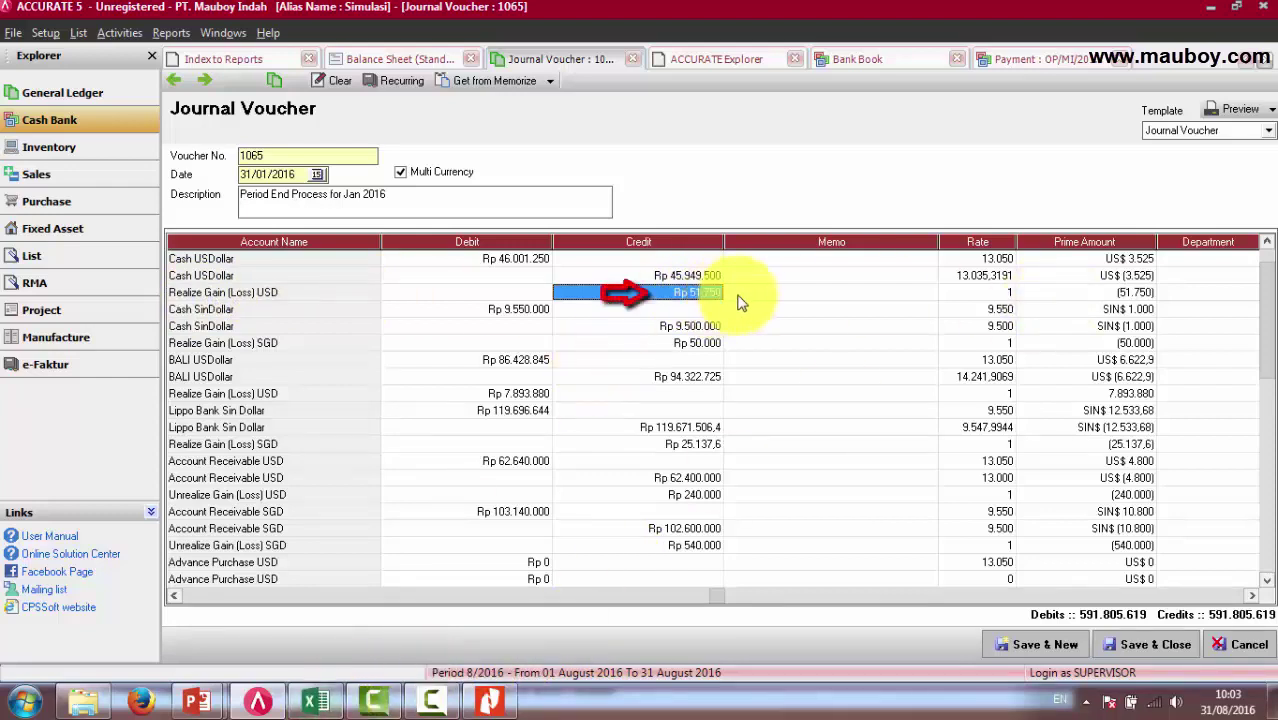
pyautogui.click(507, 258)
pyautogui.click(636, 276)
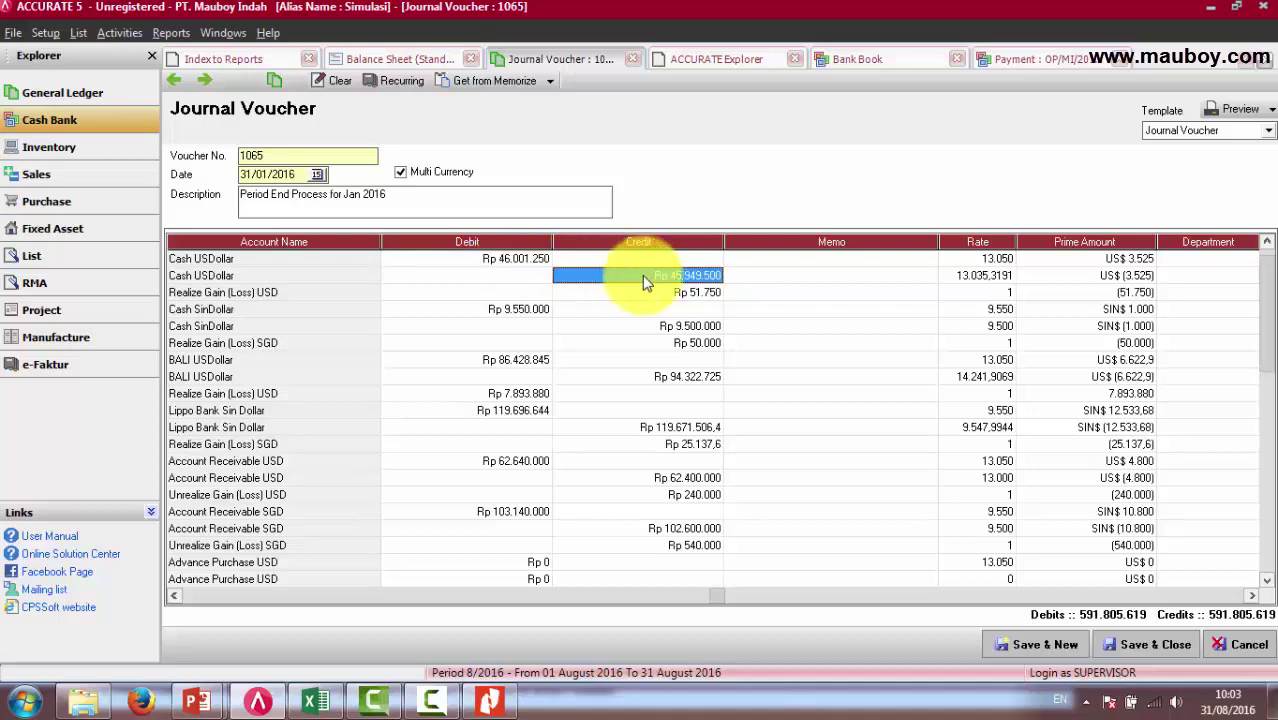
# Switch to the manual calculation in Excel, maximize its window, and review the exchange difference result and its formula description in rows 14 to 16.
pyautogui.click(313, 702)
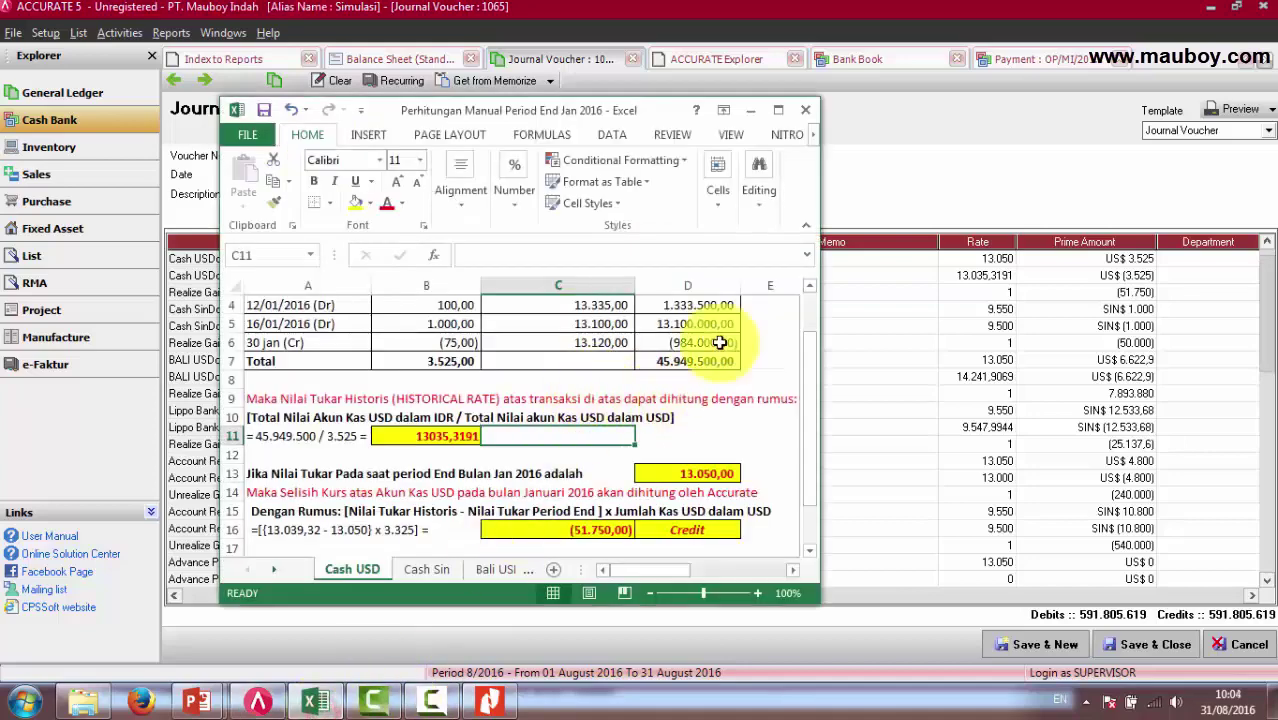
pyautogui.click(778, 110)
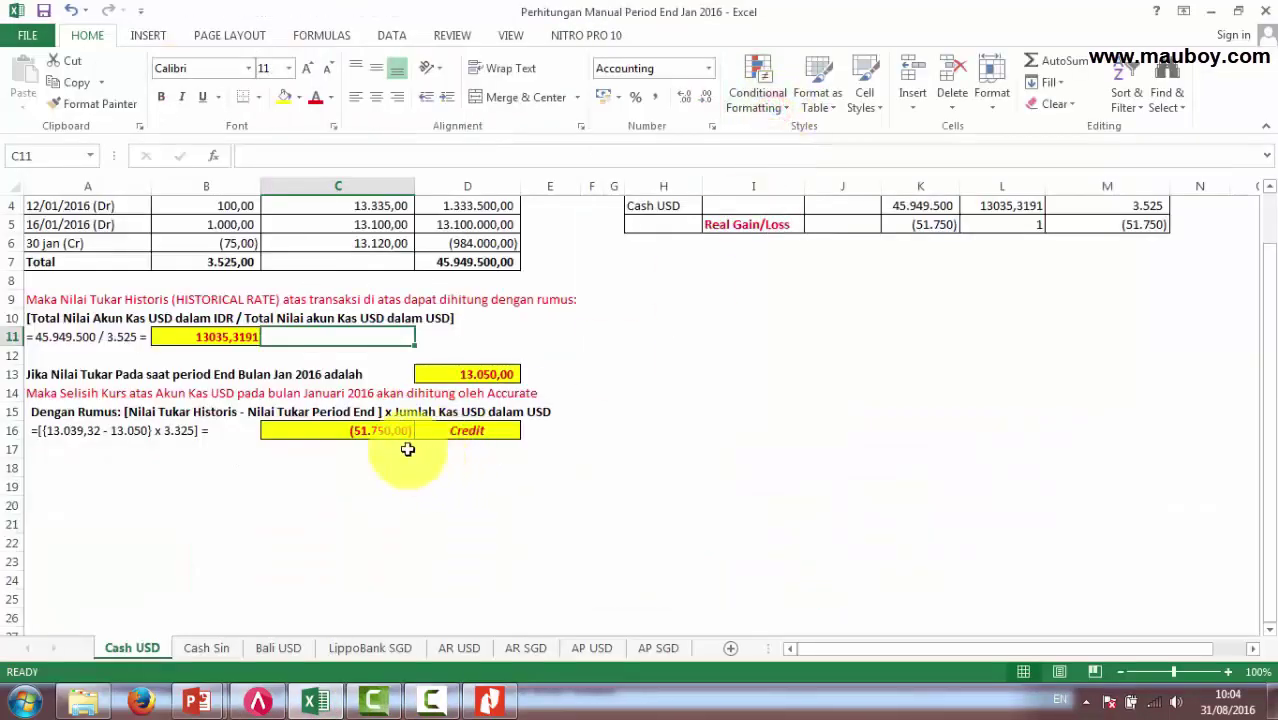
pyautogui.click(374, 432)
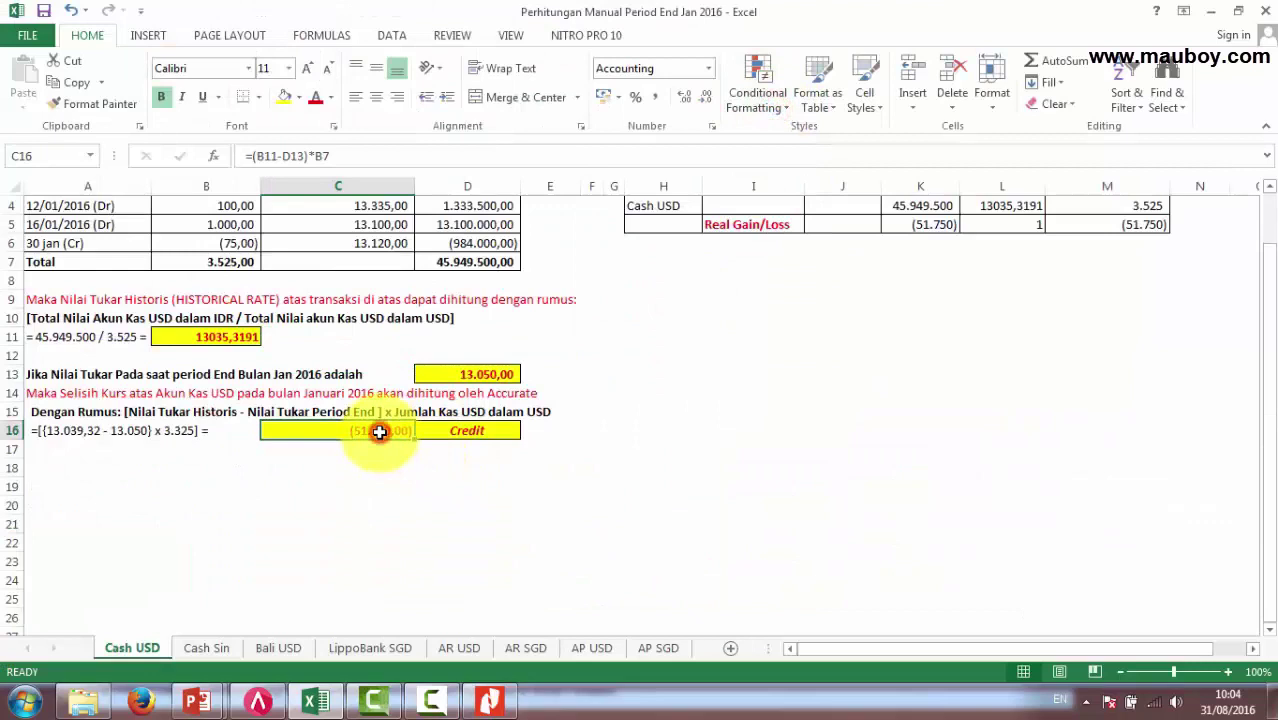
pyautogui.click(64, 396)
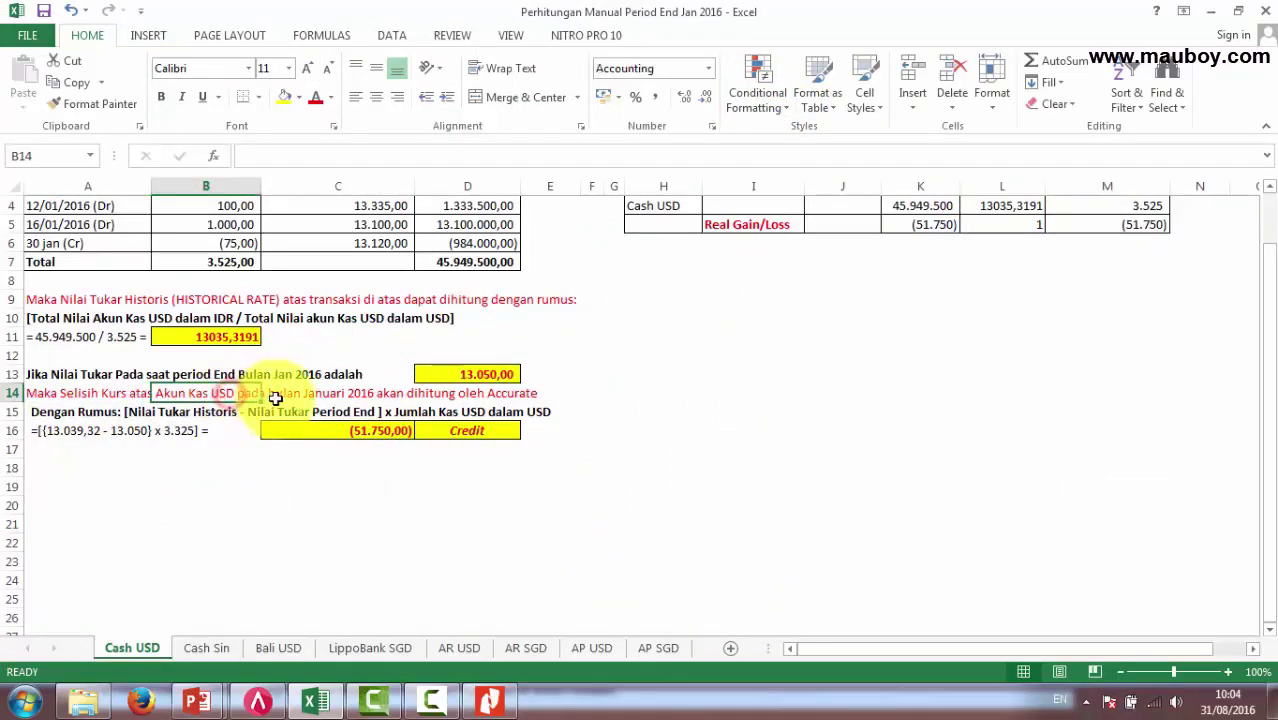
pyautogui.click(345, 393)
pyautogui.click(497, 393)
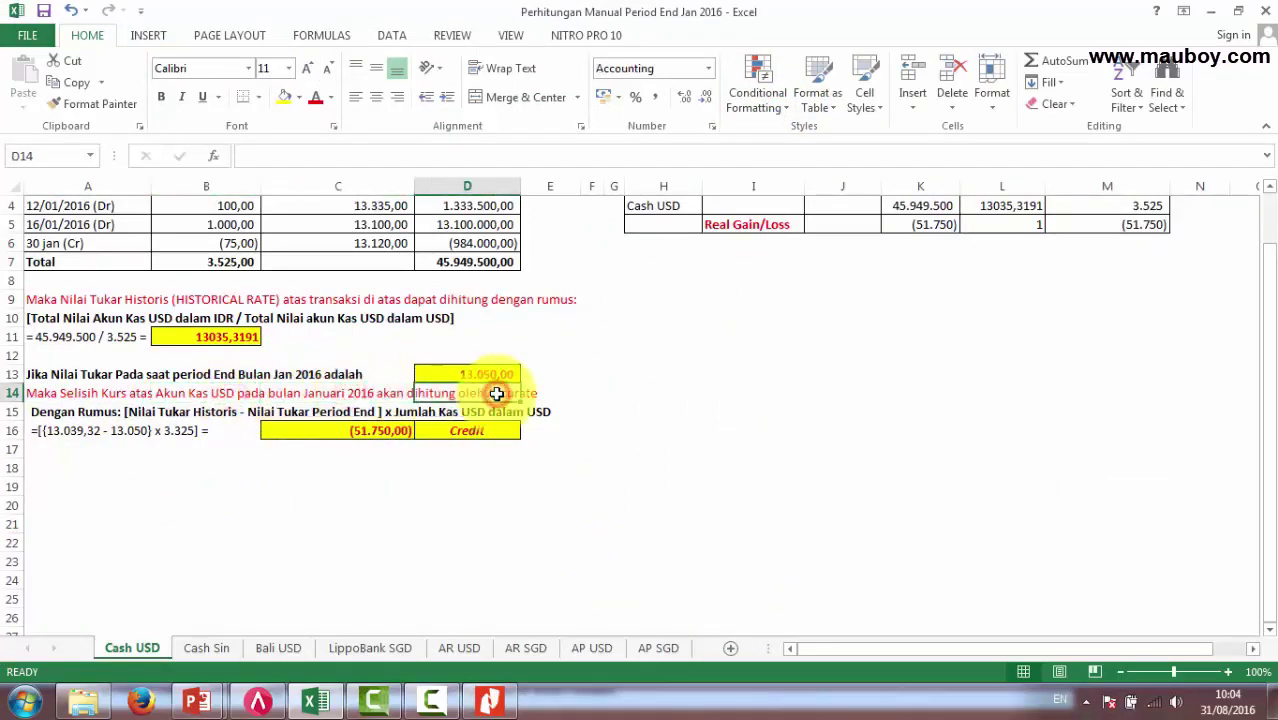
pyautogui.click(131, 412)
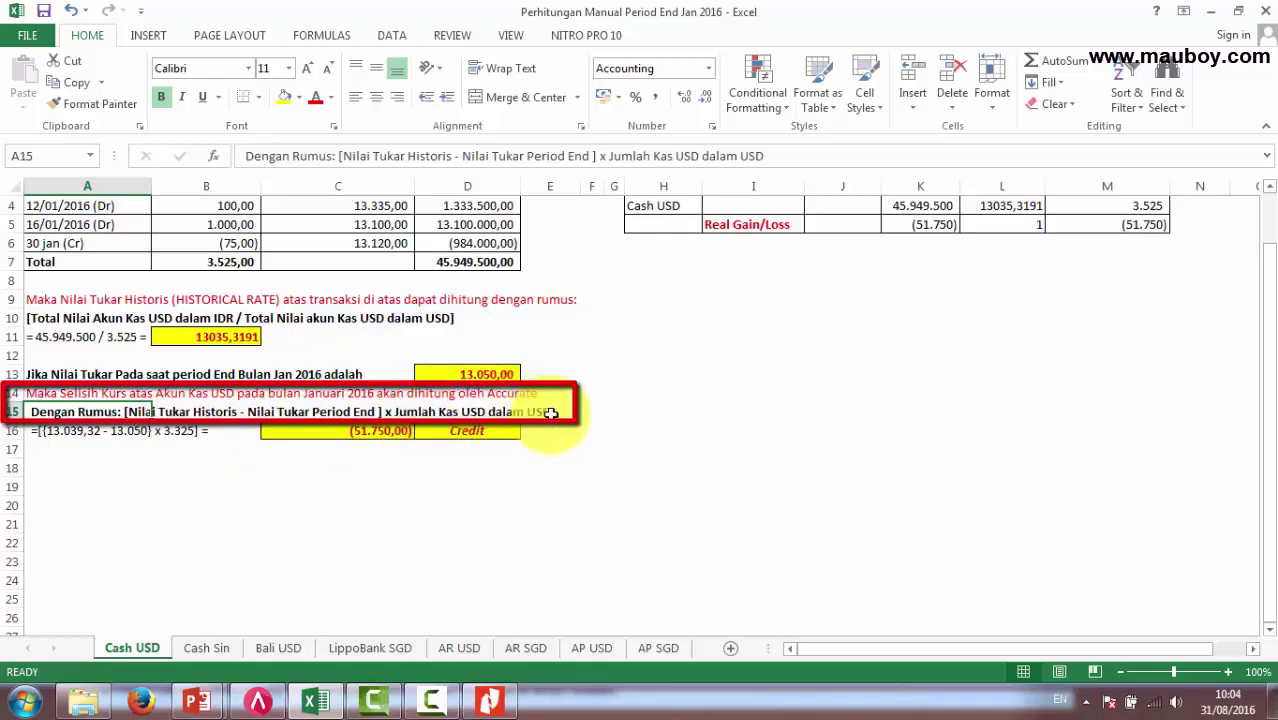
# Correct the written calculation in cell A16 to =[{13.035,3191 - 13.050} x 3.525] =, checking against the period-end rate cell.
pyautogui.click(88, 433)
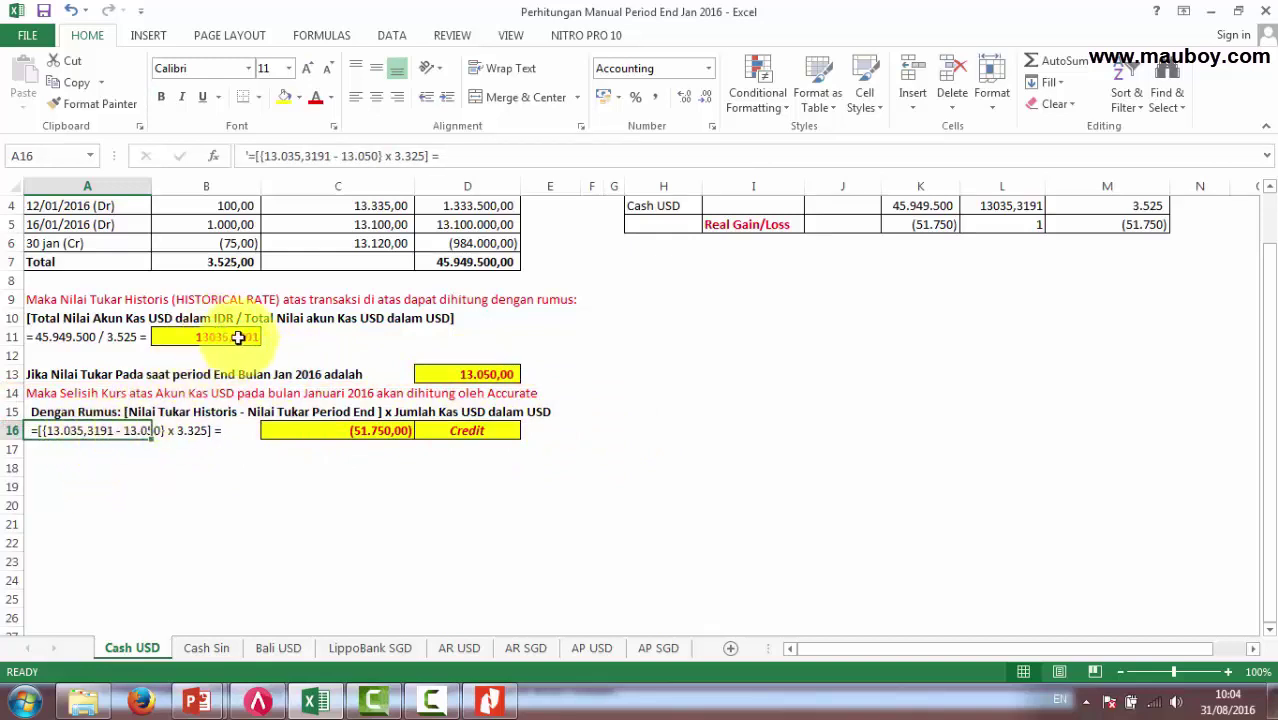
pyautogui.click(485, 372)
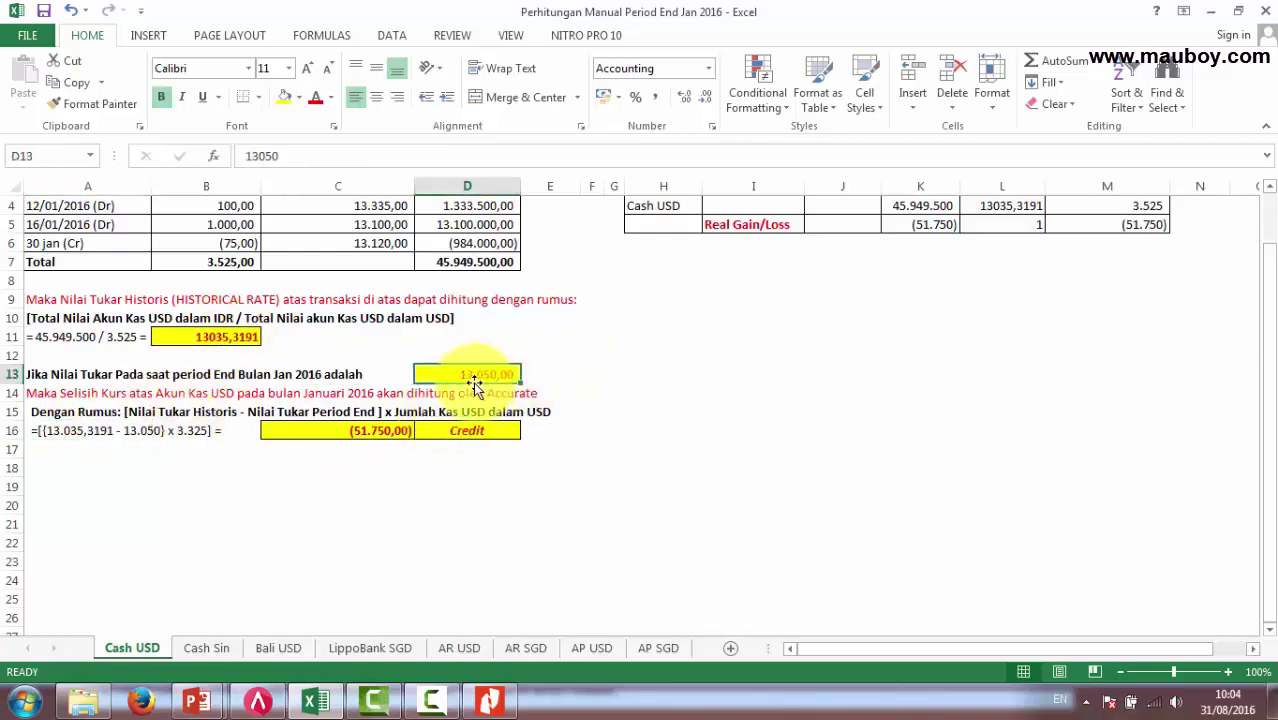
pyautogui.click(196, 431)
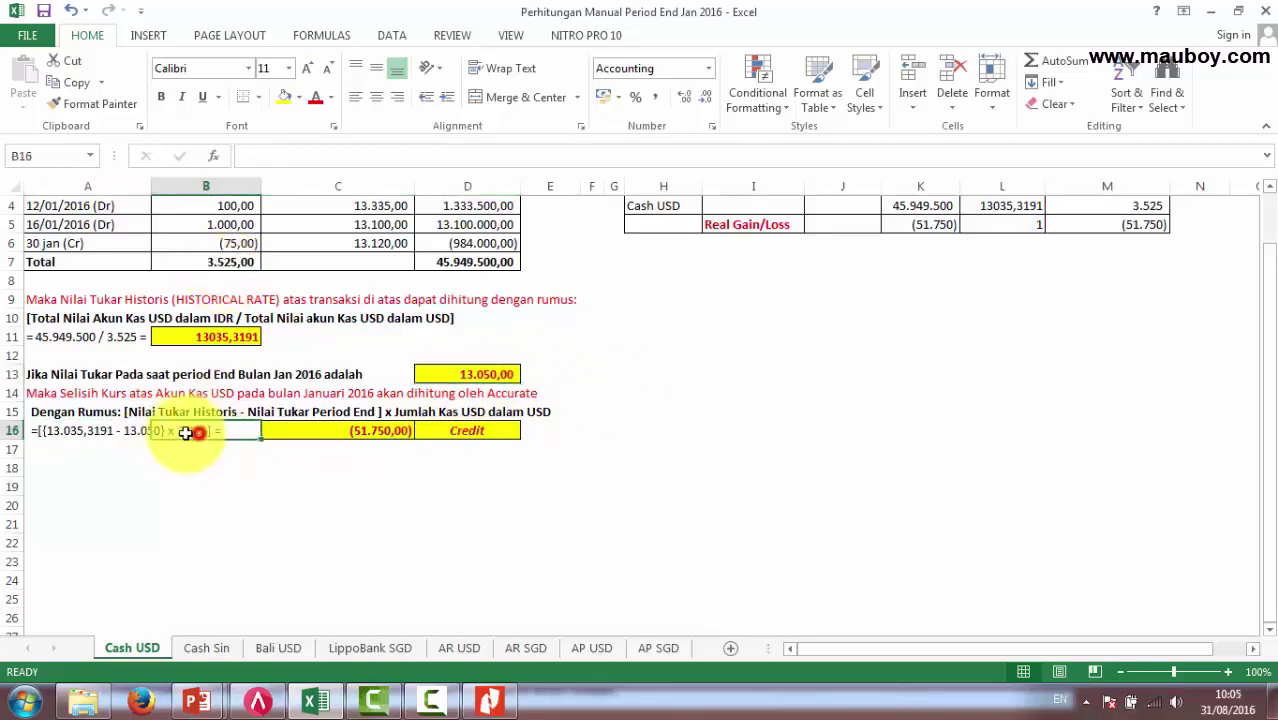
pyautogui.click(58, 430)
pyautogui.click(196, 430)
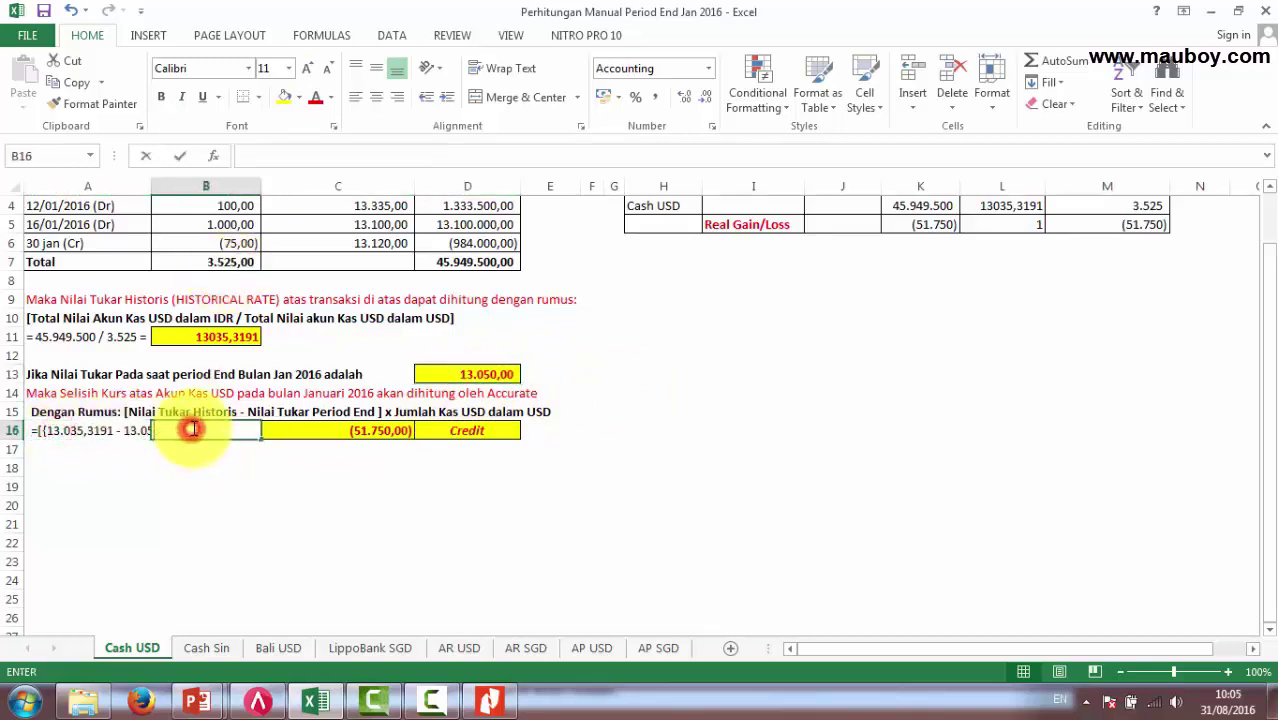
pyautogui.doubleClick(33, 430)
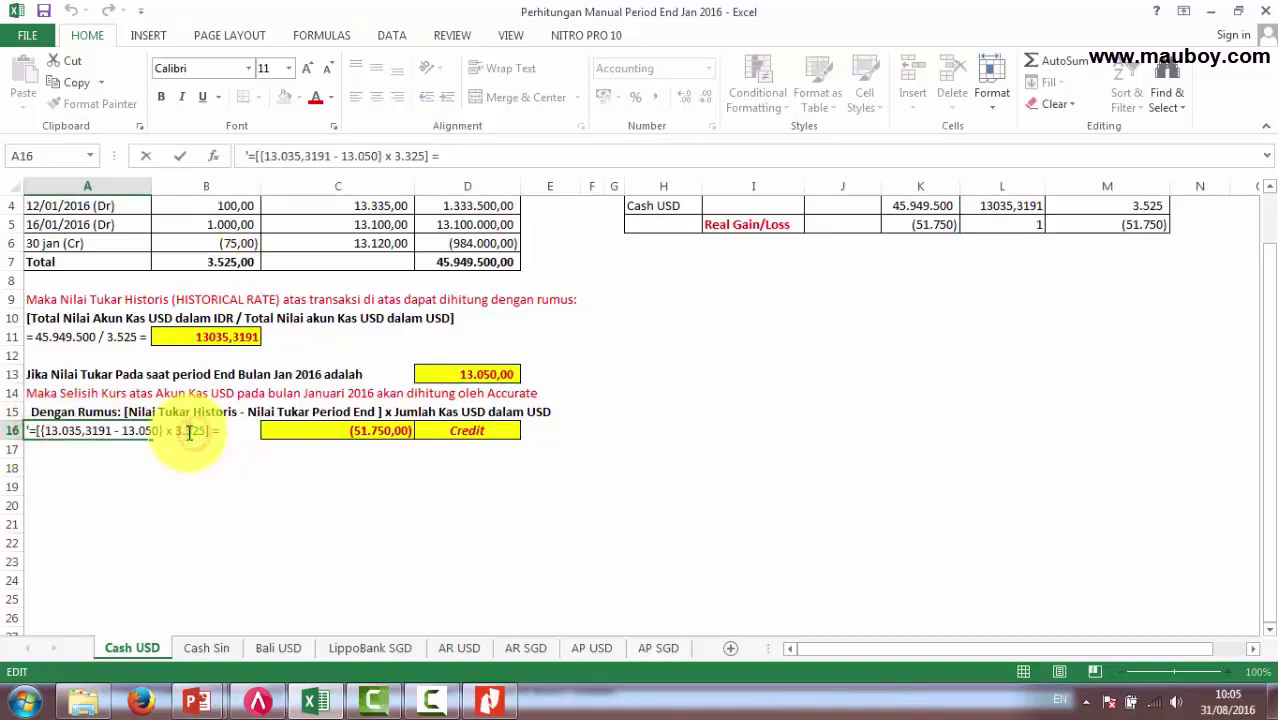
pyautogui.click(189, 431)
pyautogui.press('Return')
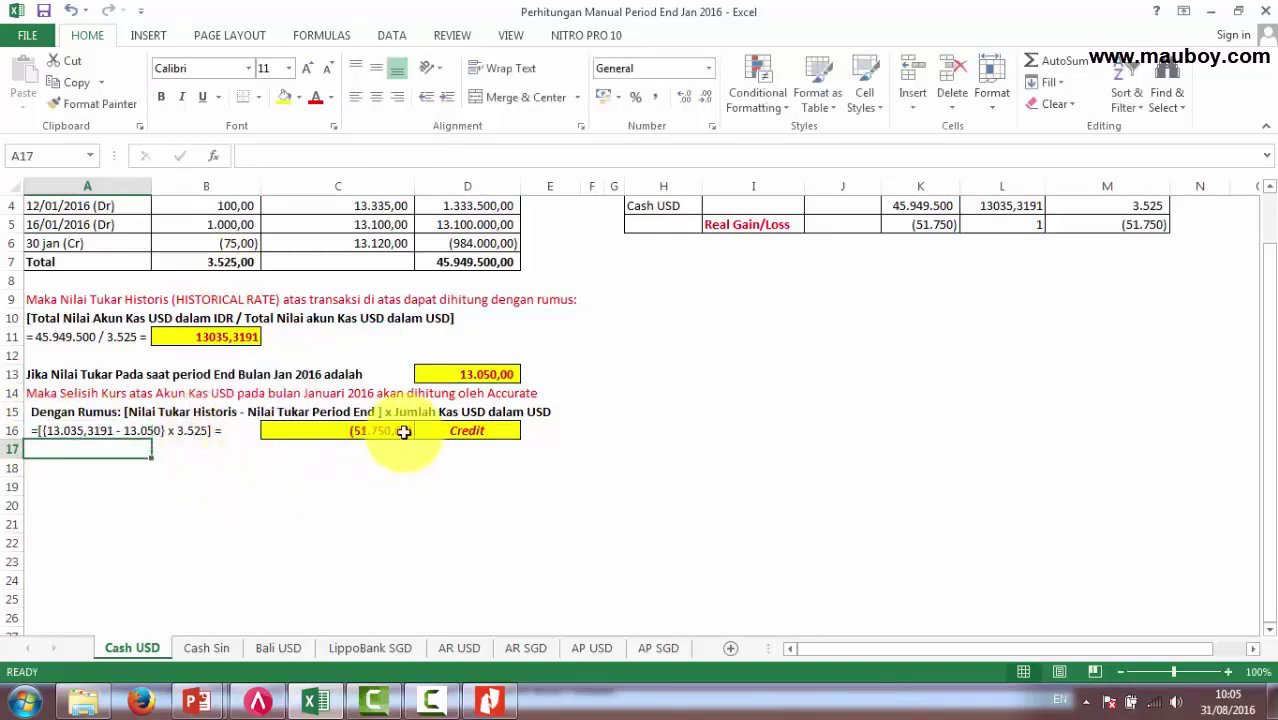
# Examine the exchange difference formula in cell C16 and trace the cells it references, leaving it unedited.
pyautogui.click(401, 430)
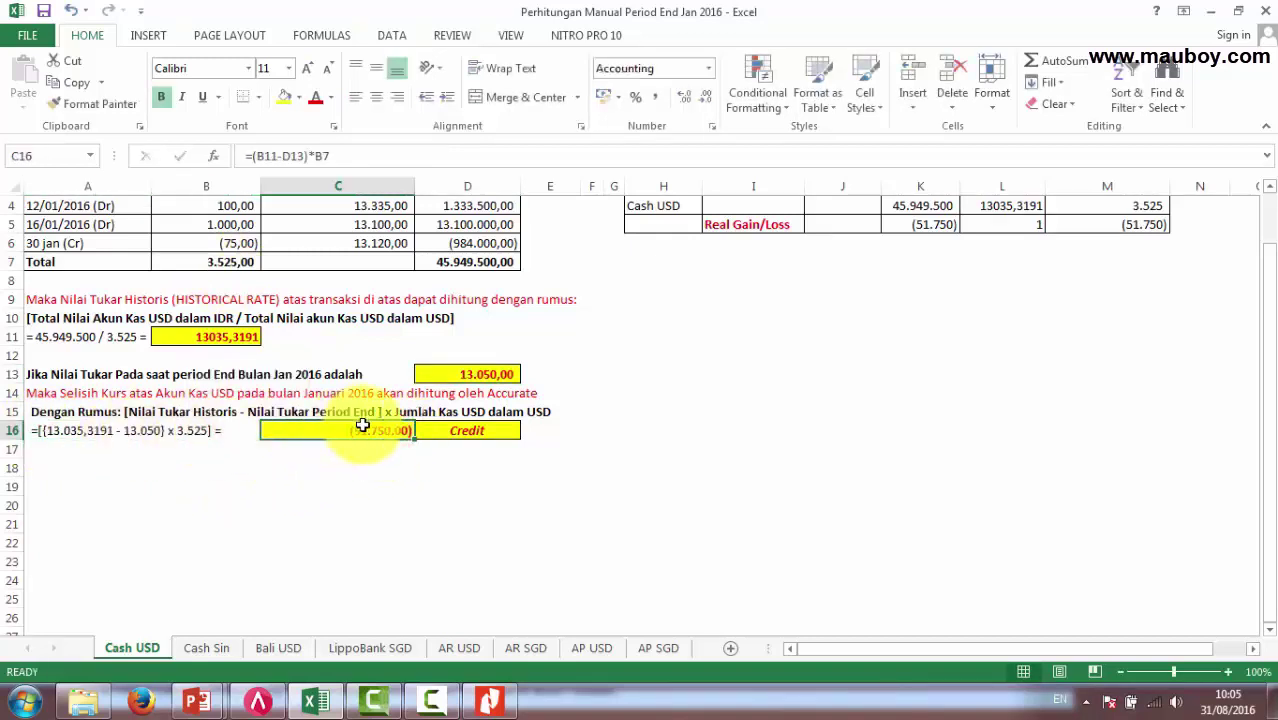
pyautogui.click(277, 155)
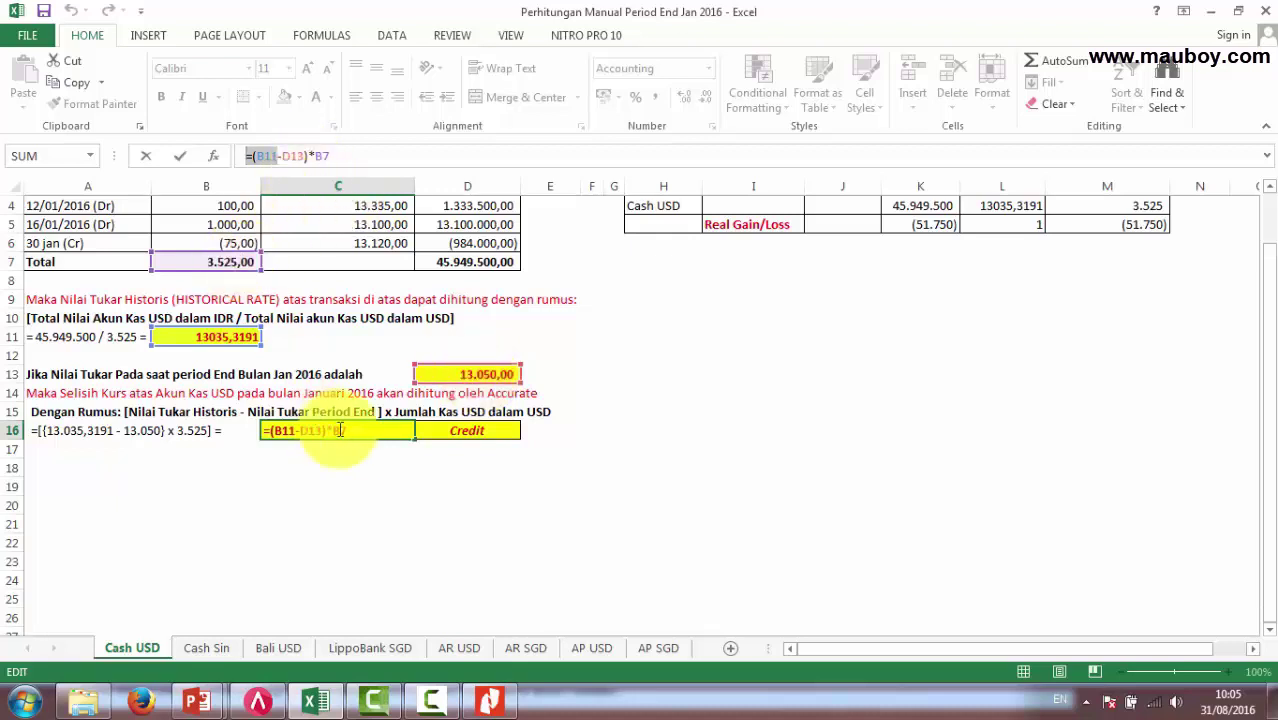
pyautogui.hotkey('ctrl', 'Return')
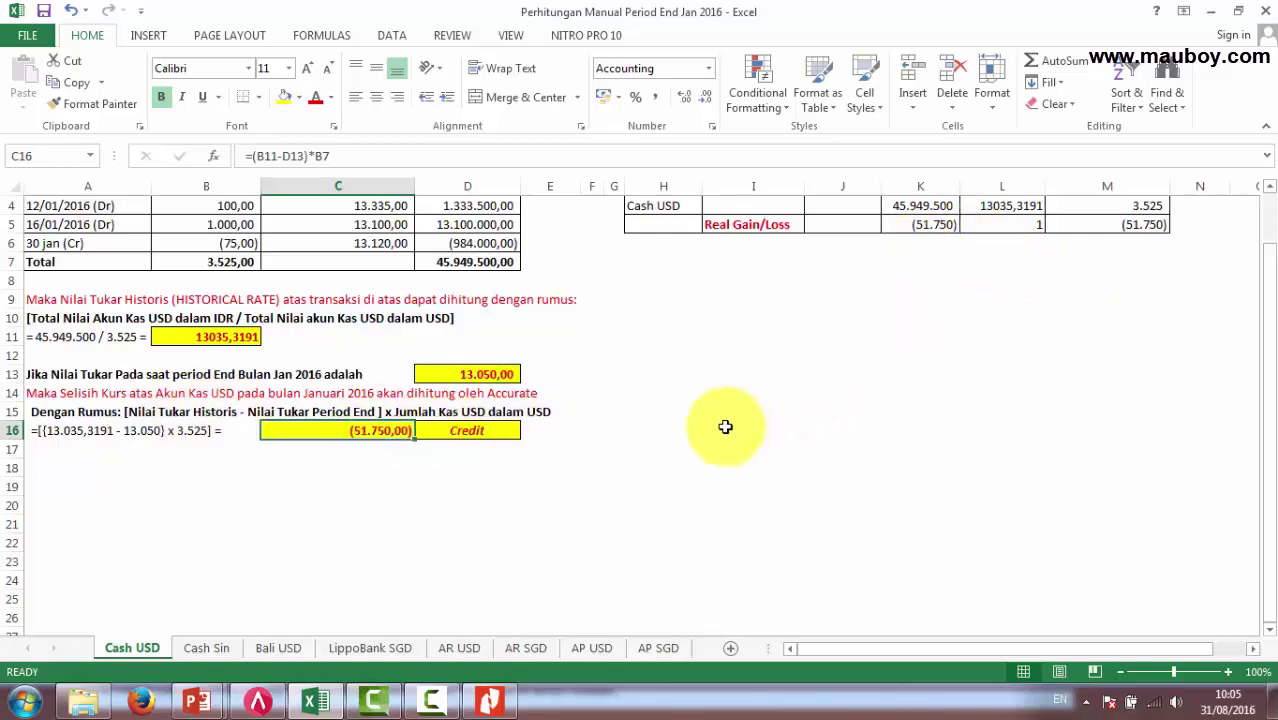
# Review the first Cash USD row of the sheet's journal table, examining its debit, rate and prime balance.
pyautogui.click(740, 430)
pyautogui.scroll(1, 743, 425)
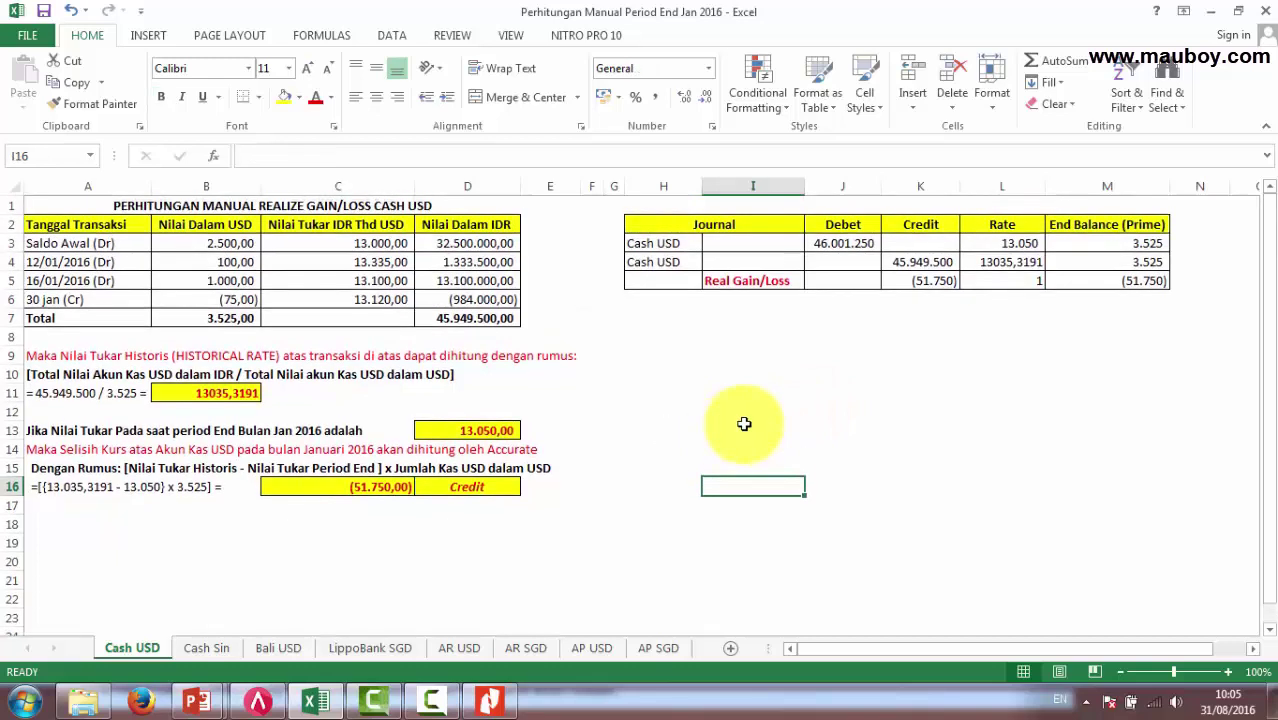
pyautogui.click(670, 240)
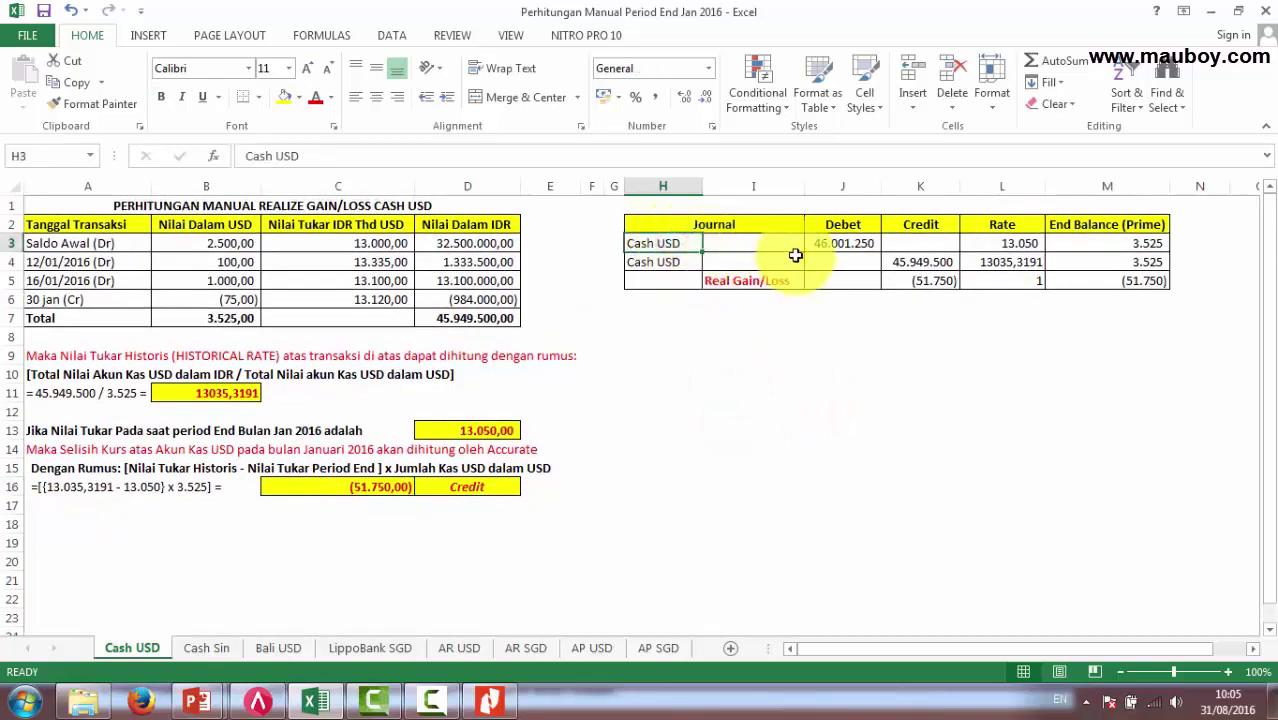
pyautogui.click(845, 245)
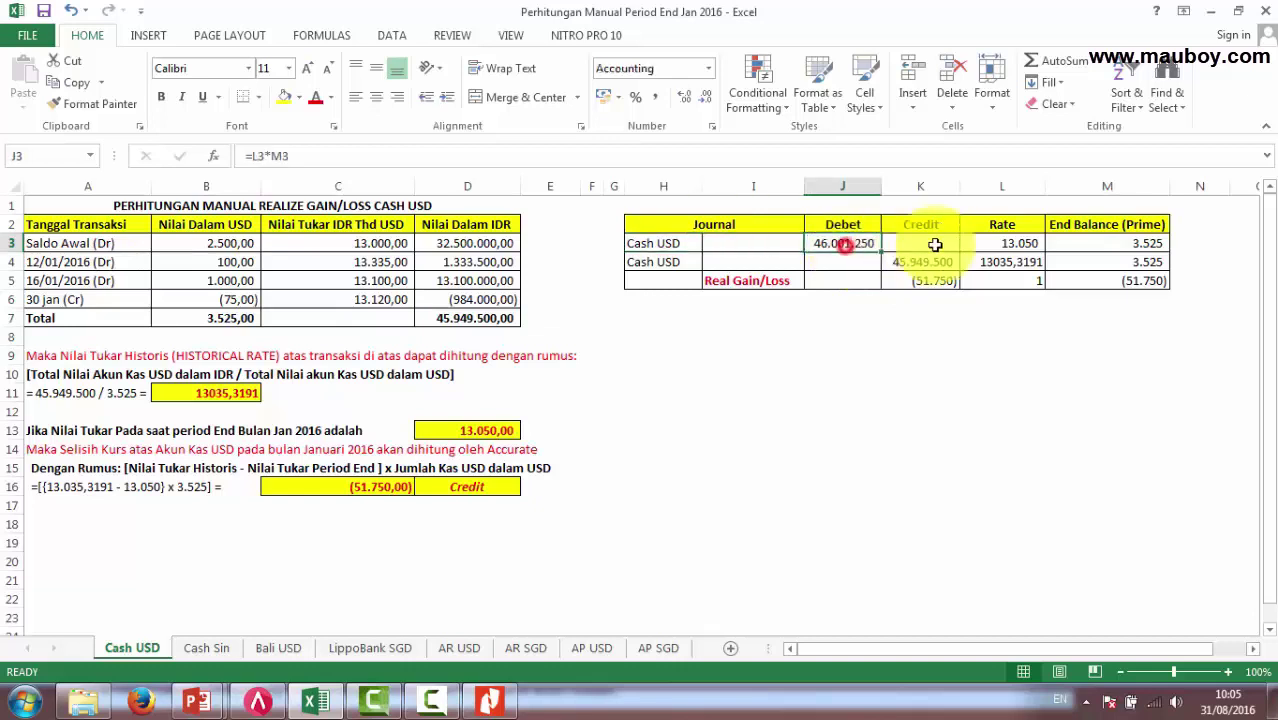
pyautogui.click(1025, 242)
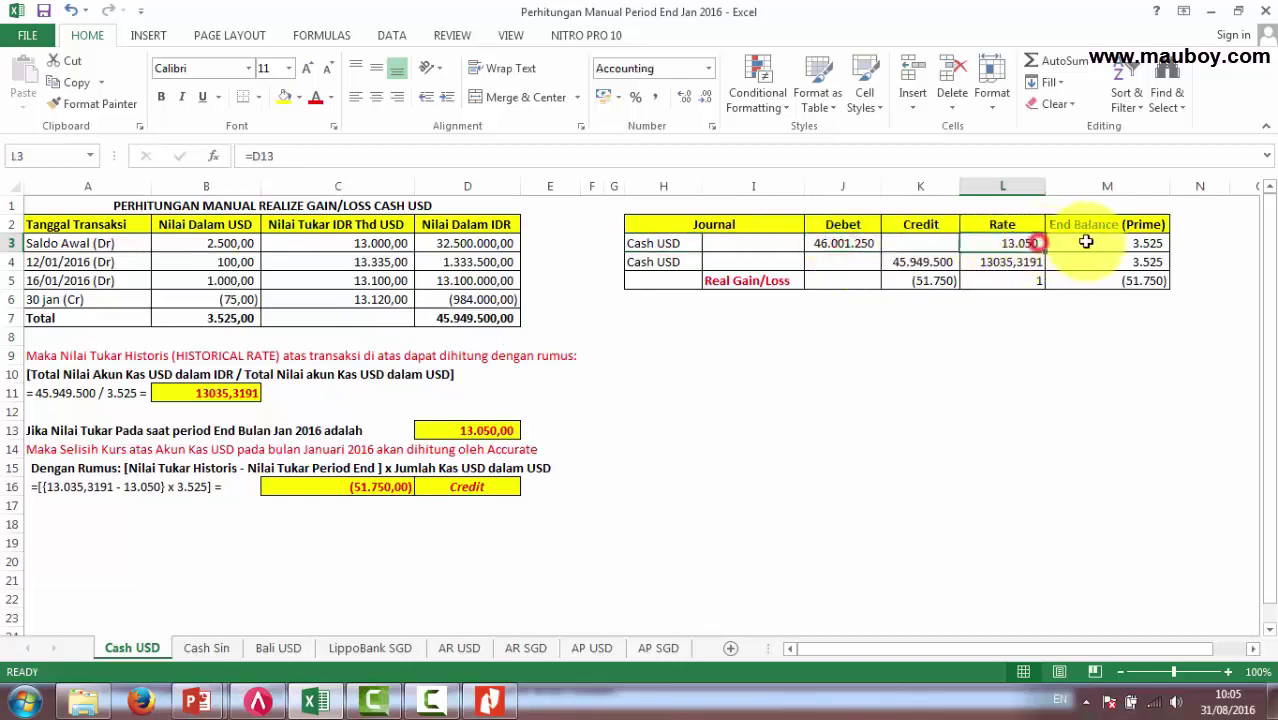
pyautogui.click(1160, 245)
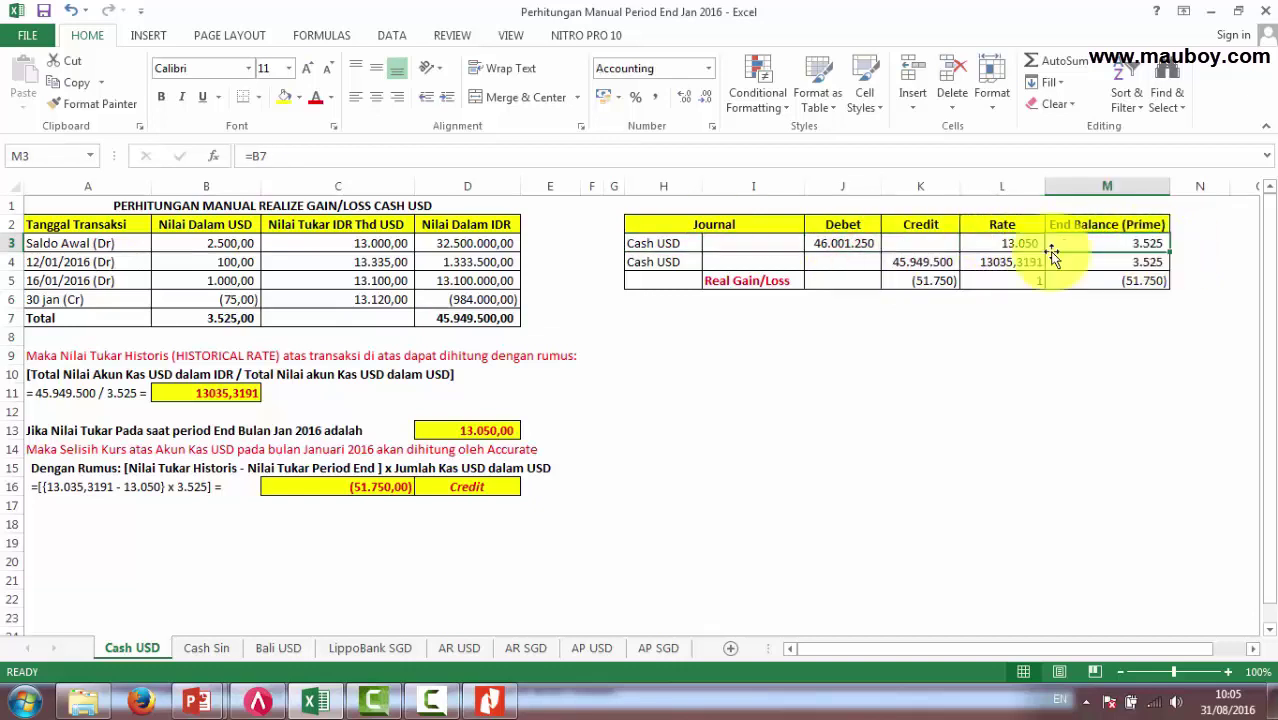
pyautogui.click(812, 246)
# Review the second Cash USD row's credit, rate and prime balance, tracing the rate to the calculated historical rate.
pyautogui.click(658, 262)
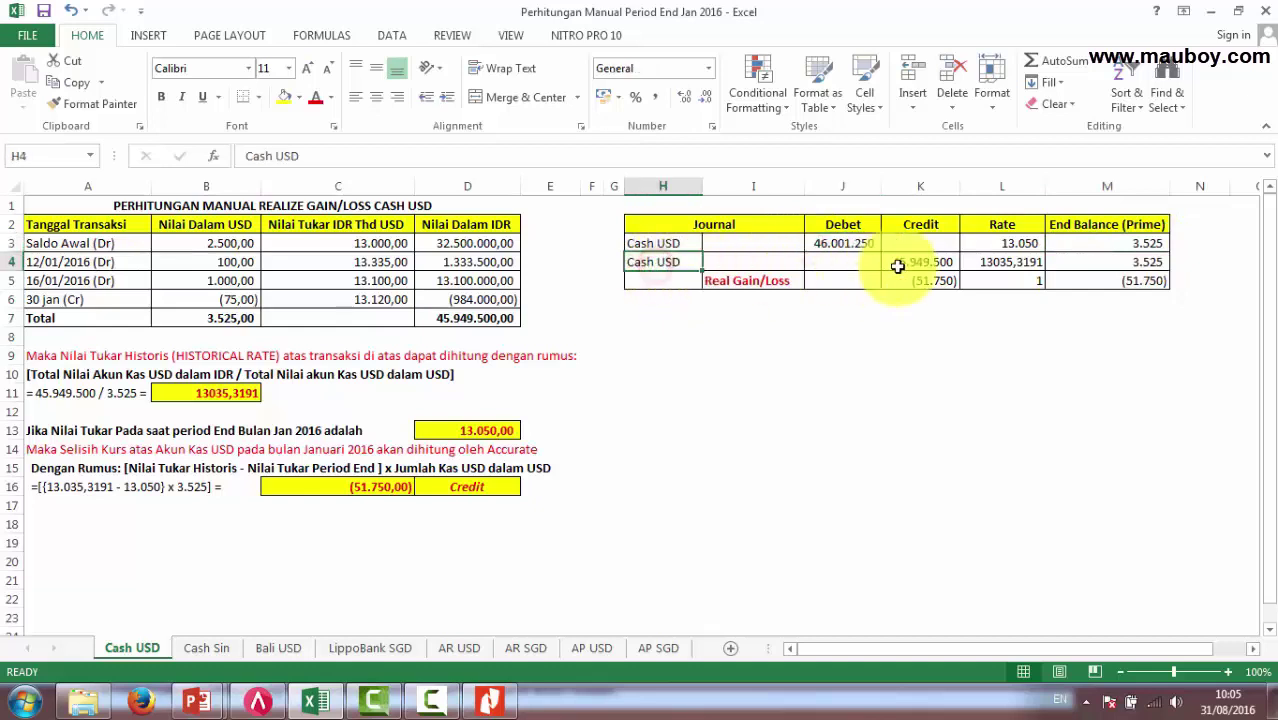
pyautogui.click(937, 262)
pyautogui.click(1012, 243)
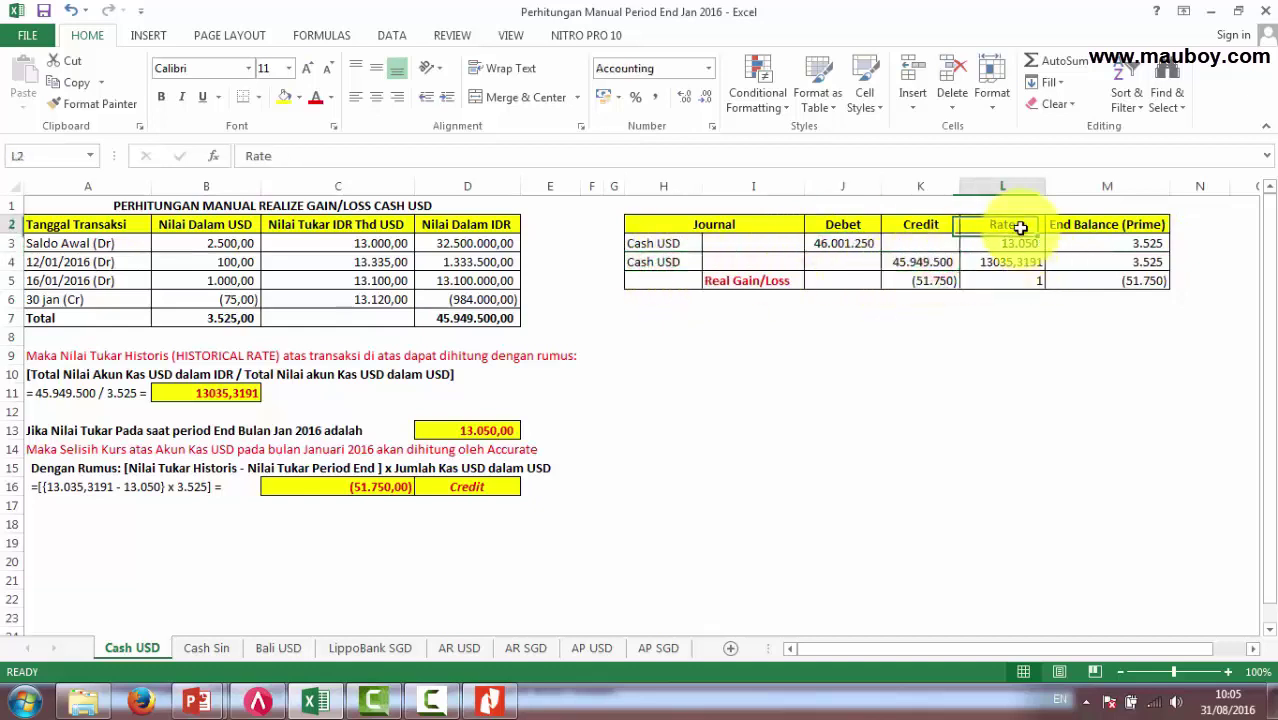
pyautogui.click(1017, 262)
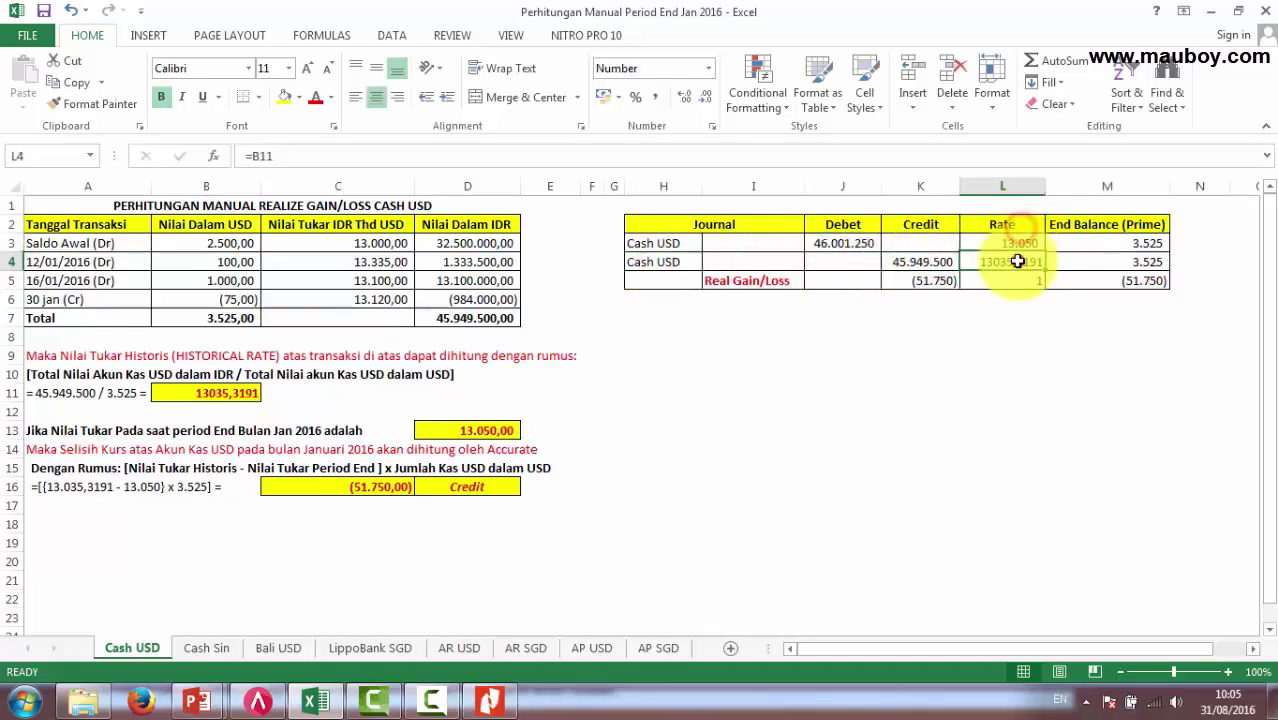
pyautogui.click(214, 394)
pyautogui.click(1130, 263)
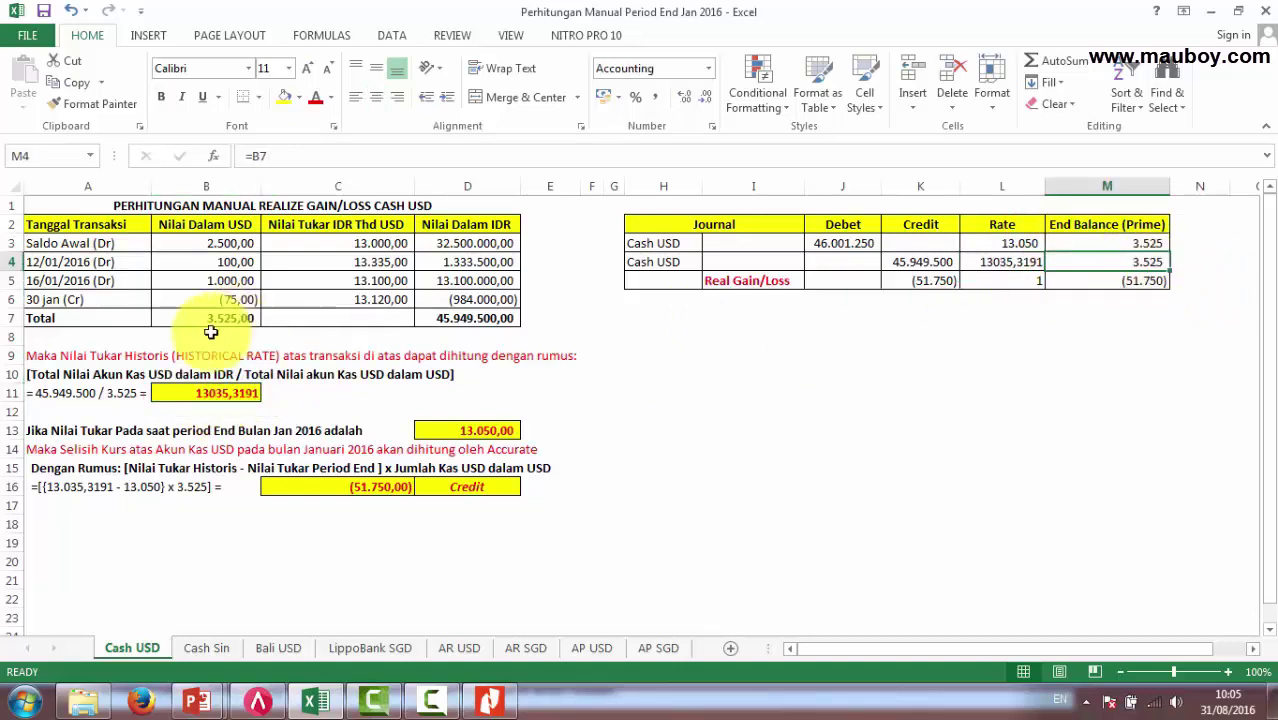
pyautogui.click(920, 265)
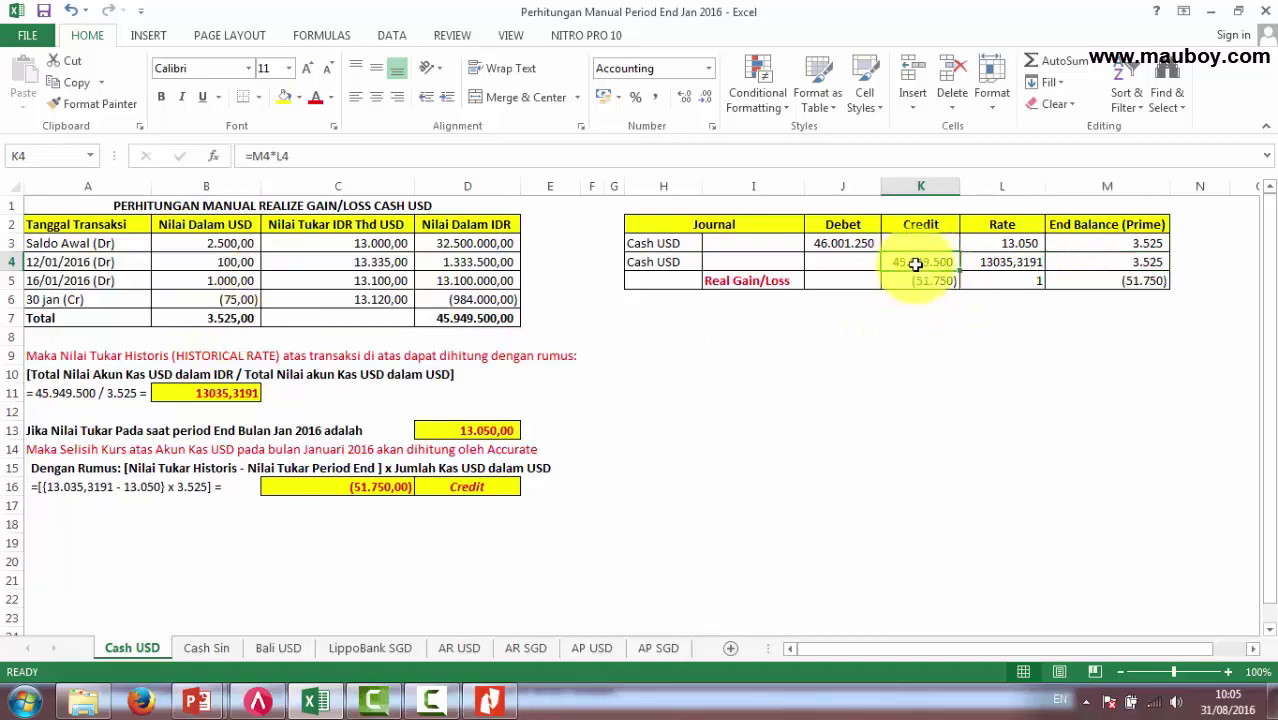
# Trace the Real Gain/Loss row's amount to the Cash USD debit and credit and to the exchange difference in row 16.
pyautogui.click(765, 283)
pyautogui.click(922, 281)
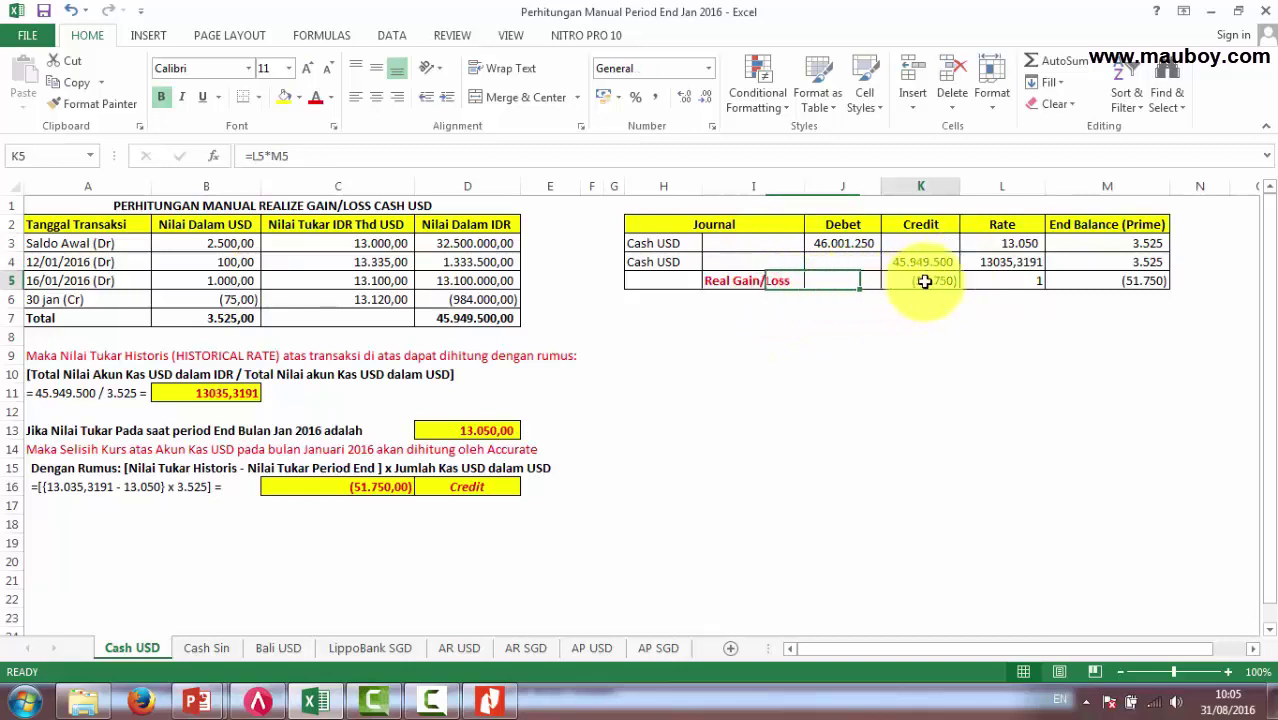
pyautogui.click(859, 244)
pyautogui.click(912, 262)
pyautogui.click(858, 243)
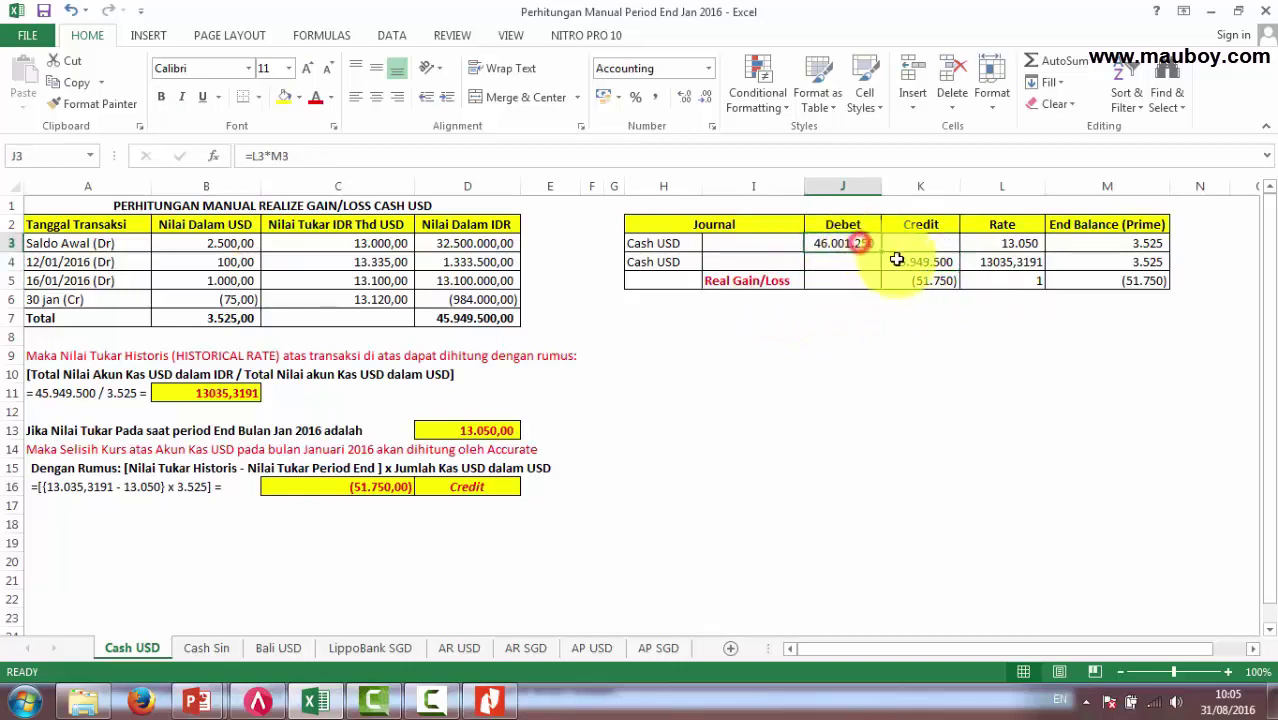
pyautogui.click(897, 261)
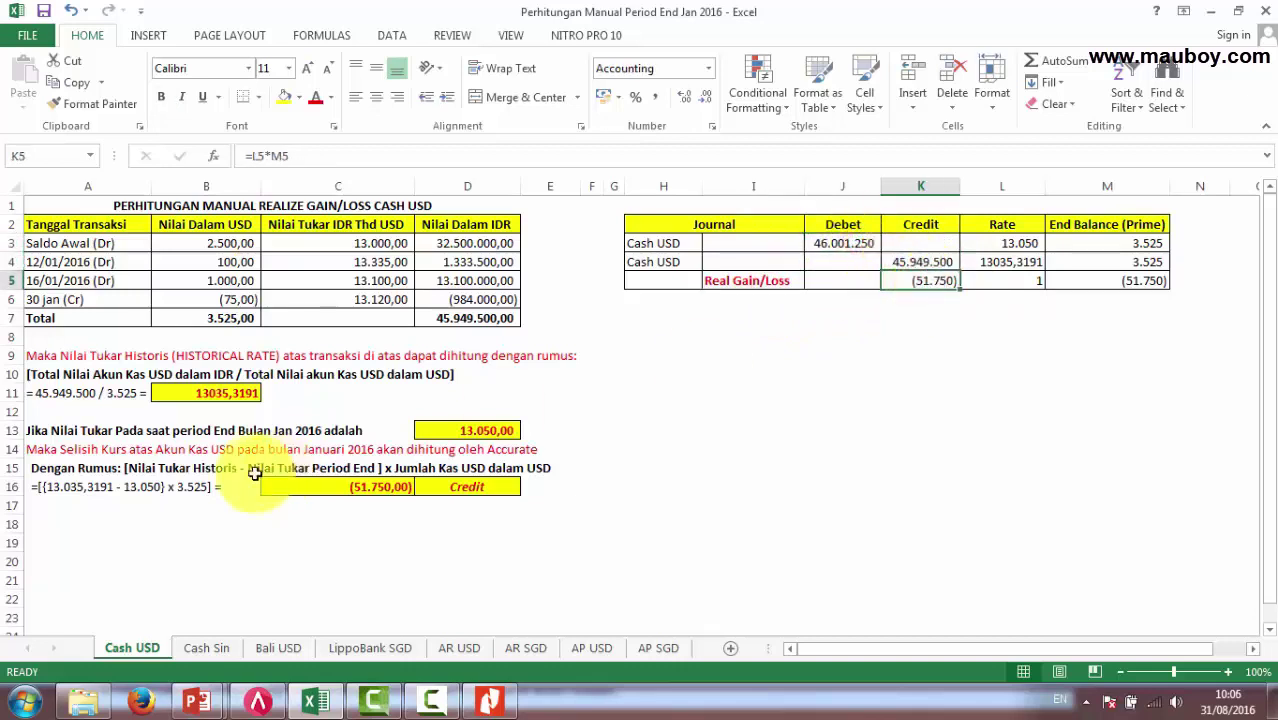
pyautogui.click(62, 487)
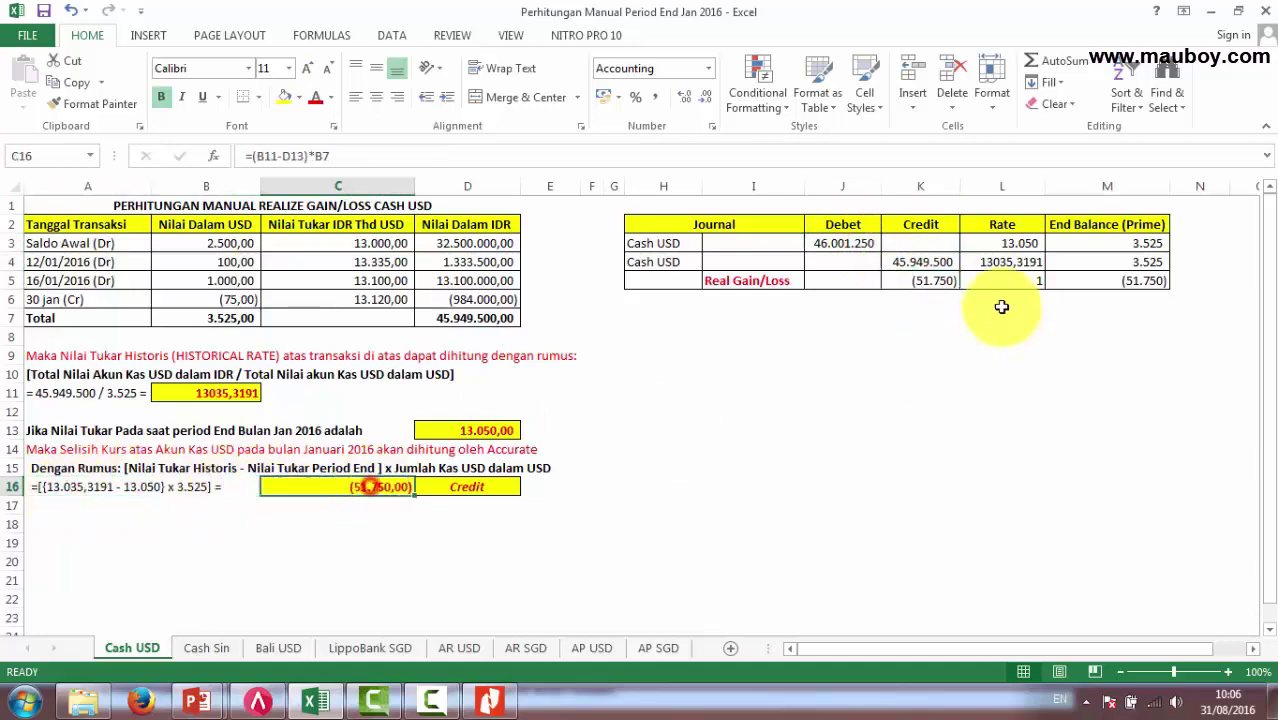
pyautogui.click(1148, 281)
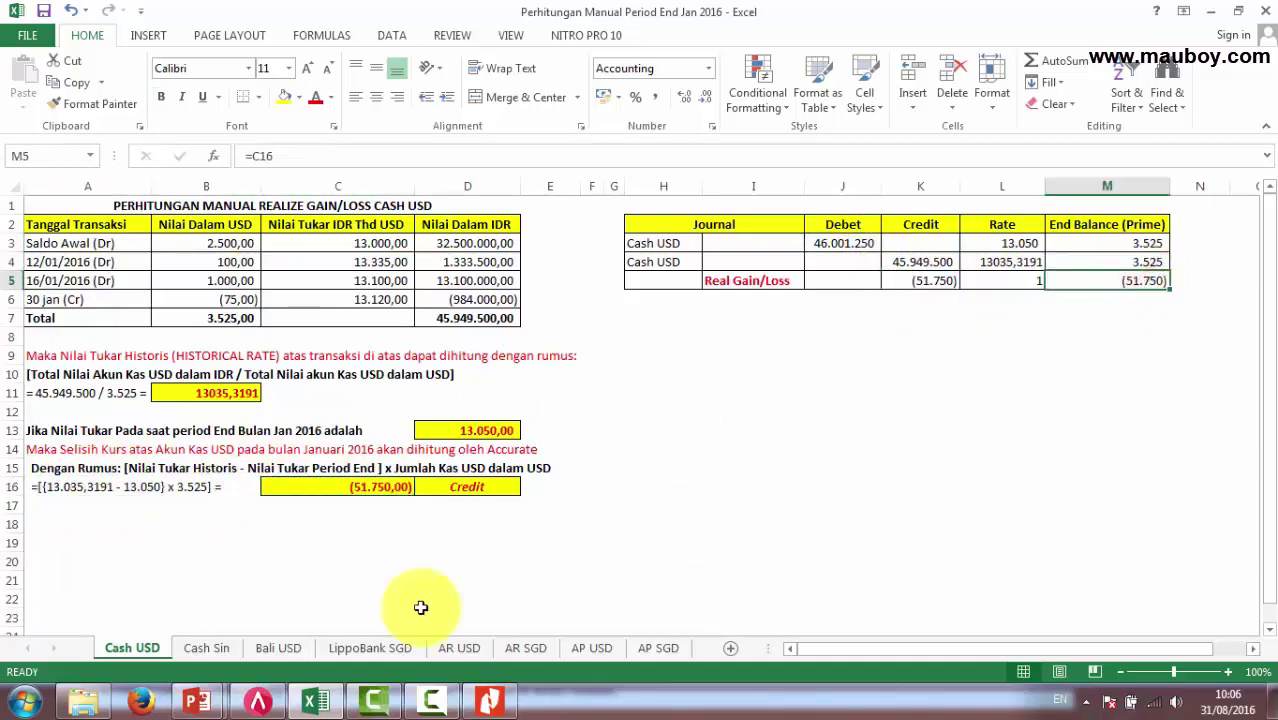
# Return to journal voucher 1065 and place the restored Excel window below its three USD cash lines for comparison.
pyautogui.click(258, 700)
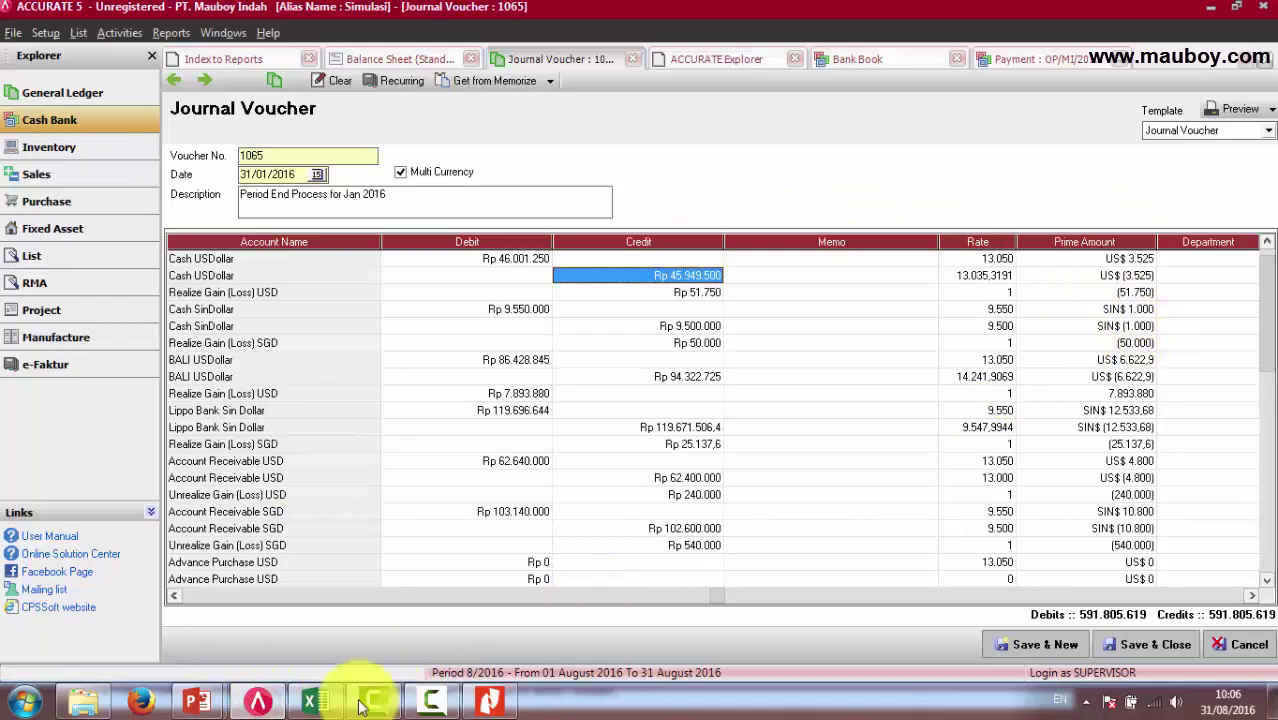
pyautogui.click(315, 700)
pyautogui.moveTo(756, 8); pyautogui.dragTo(585, 357)
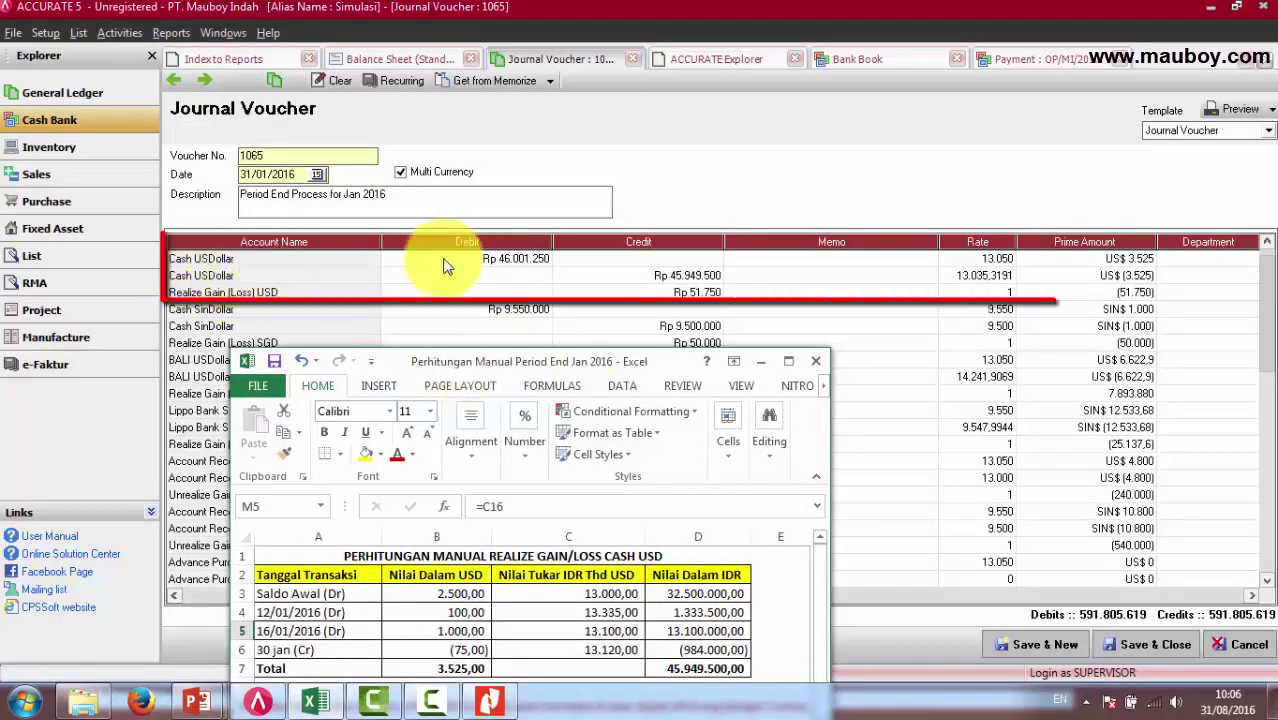
# Compare the Cash USDollar debit, credit and realized gain amounts in voucher 1065 with the manual calculation.
pyautogui.click(569, 258)
pyautogui.click(586, 275)
pyautogui.click(617, 296)
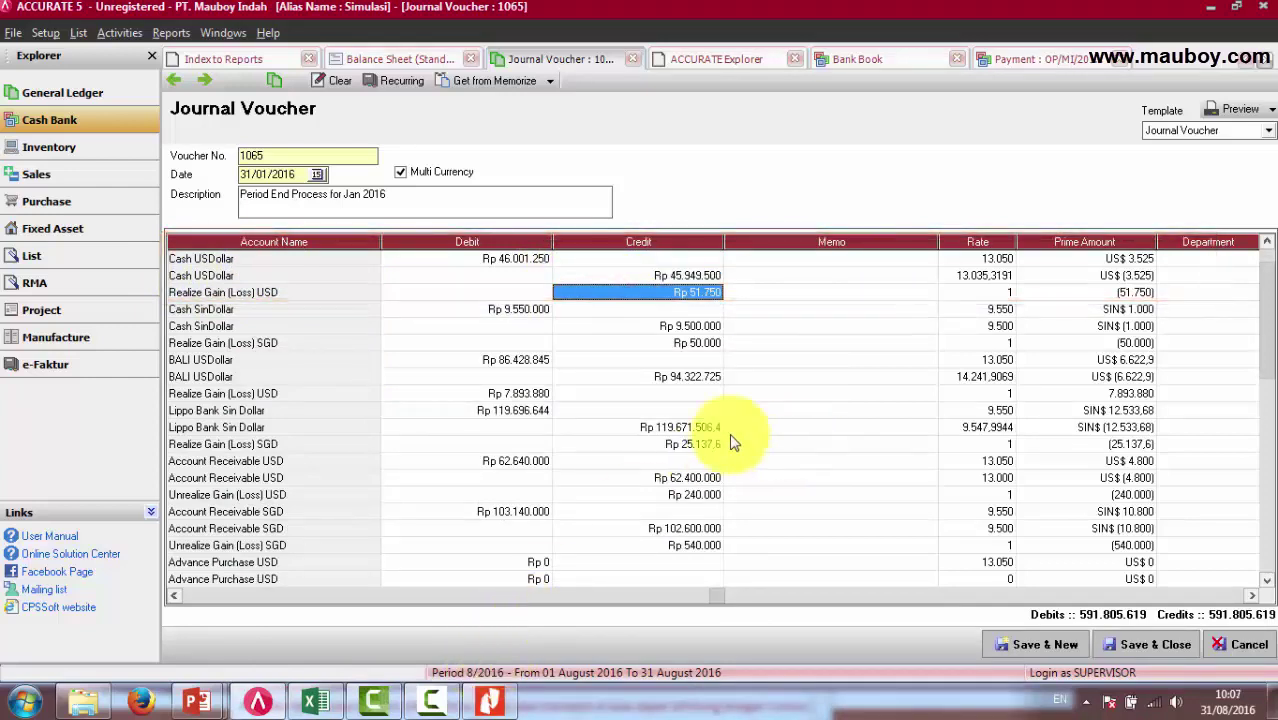
# Review the two Cash SinDollar lines and the Realize Gain (Loss) SGD line in voucher 1065, examining their debit and credit amounts.
pyautogui.click(248, 311)
pyautogui.click(250, 330)
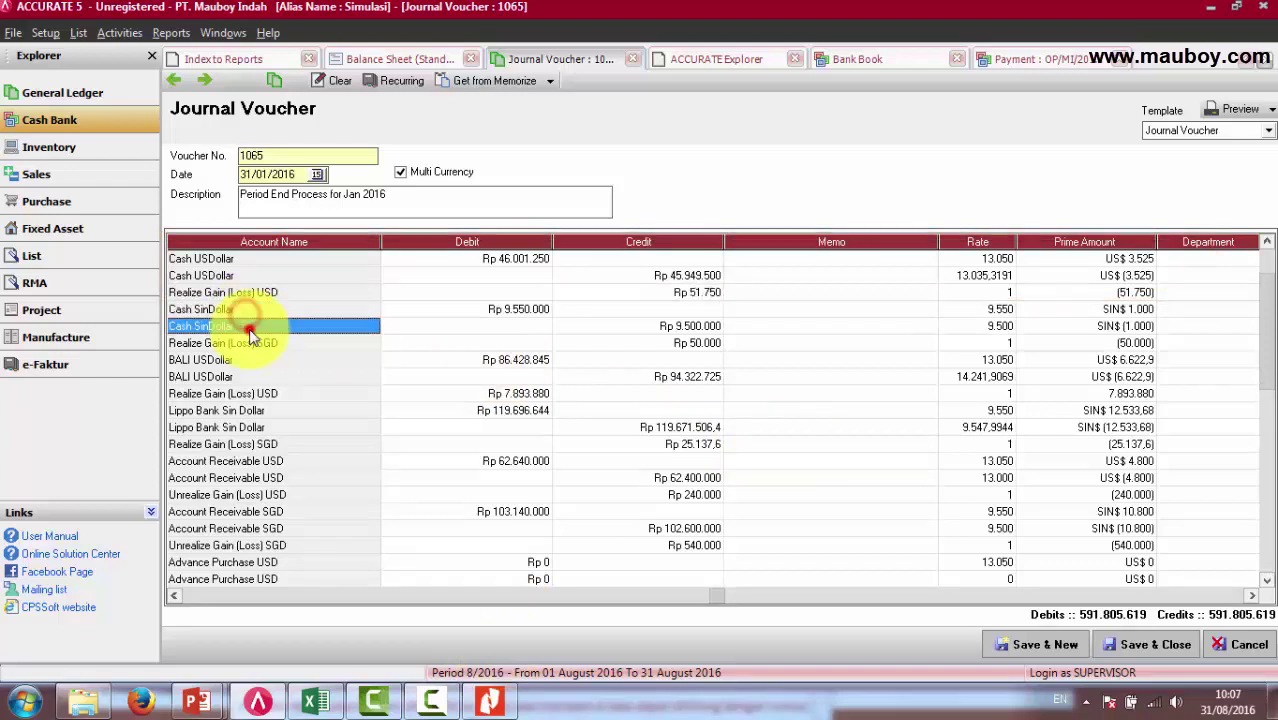
pyautogui.click(480, 322)
pyautogui.click(630, 328)
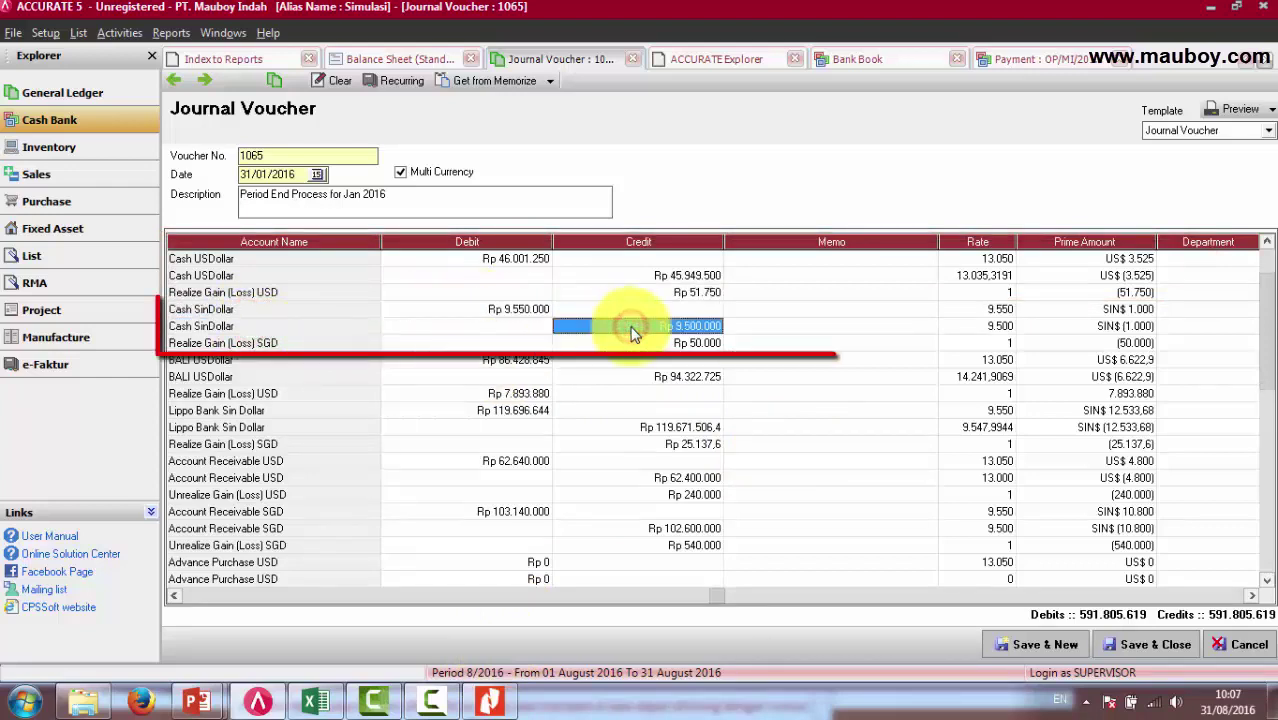
pyautogui.click(519, 313)
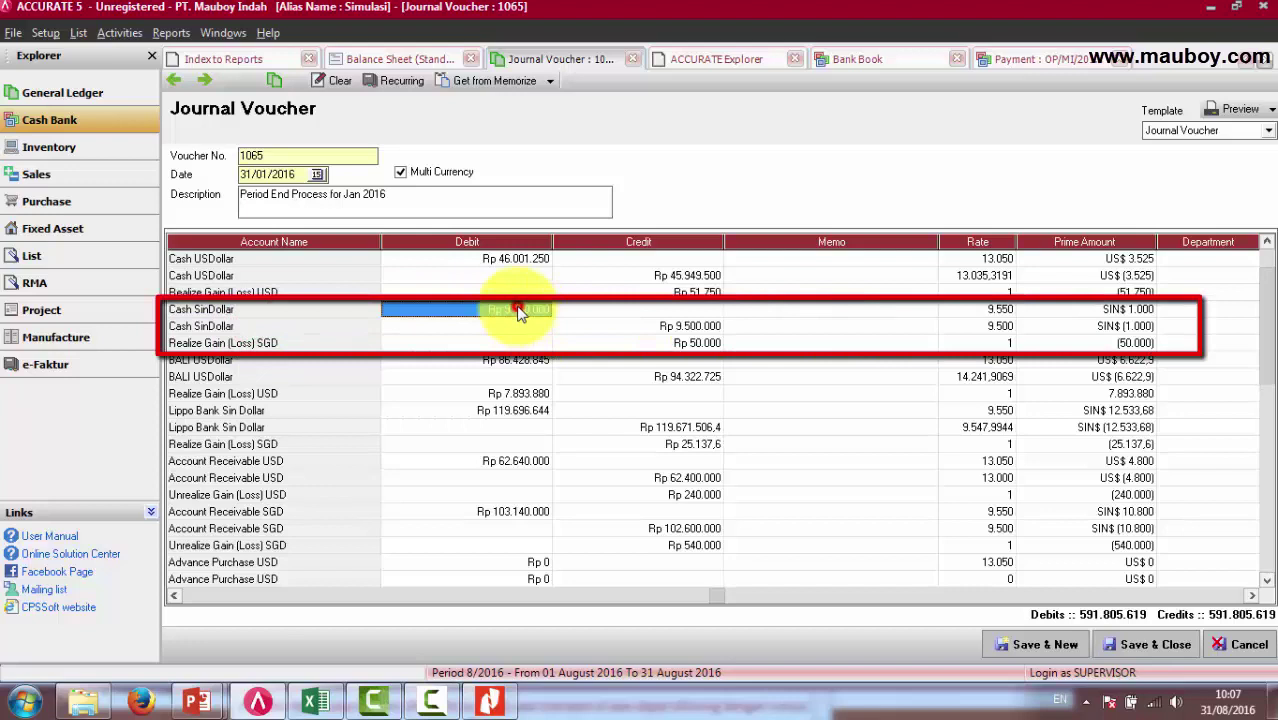
pyautogui.click(614, 326)
pyautogui.click(688, 344)
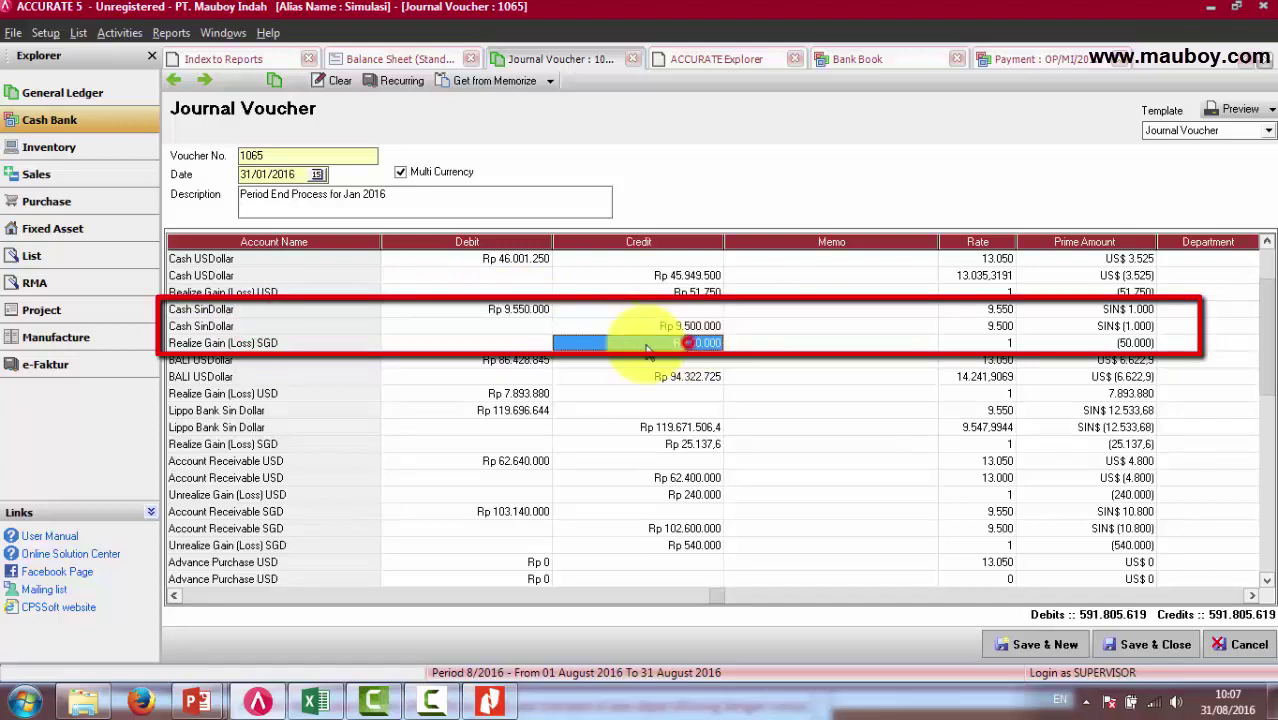
pyautogui.click(303, 342)
pyautogui.click(302, 327)
pyautogui.click(318, 310)
pyautogui.click(318, 327)
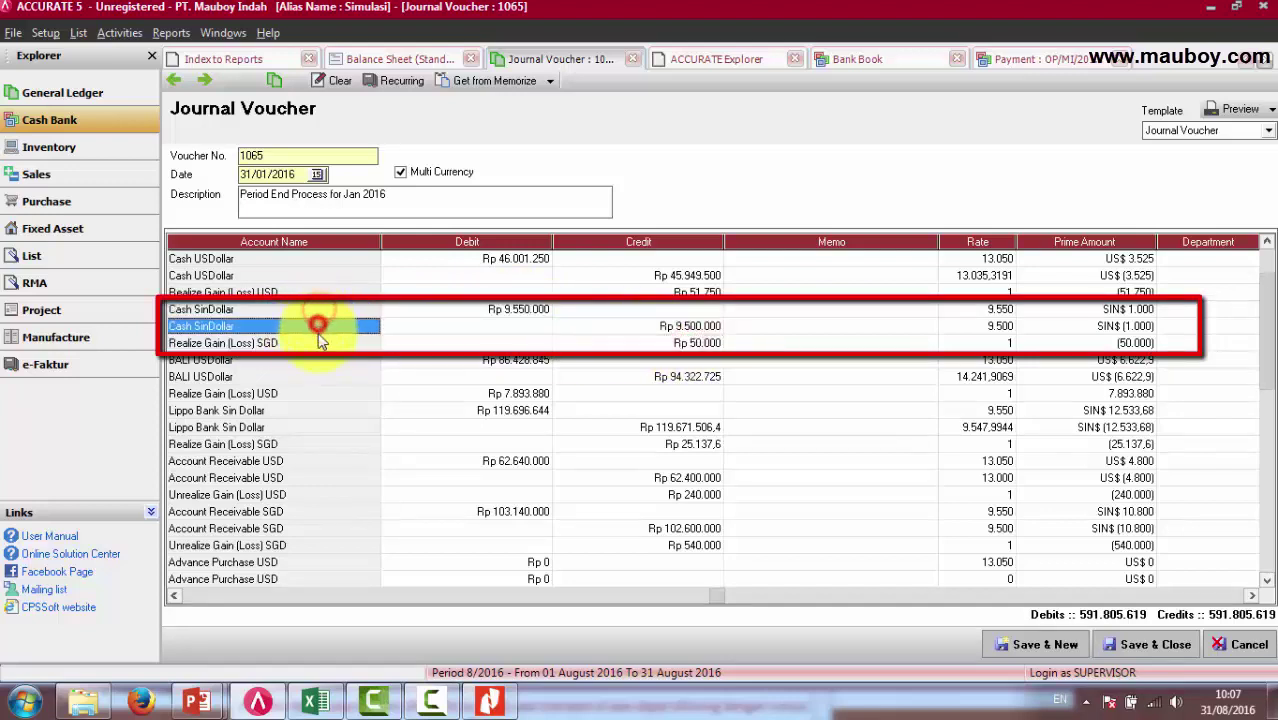
pyautogui.click(318, 343)
pyautogui.click(318, 326)
pyautogui.click(519, 309)
pyautogui.click(656, 310)
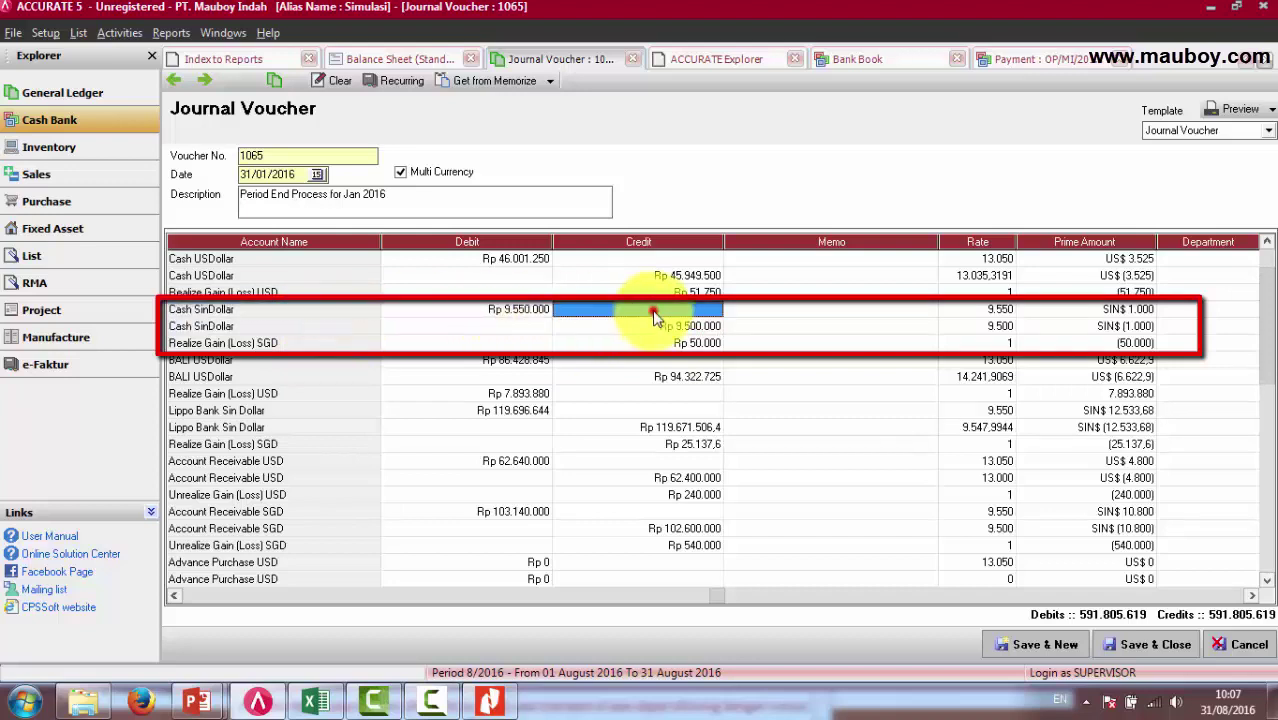
pyautogui.click(660, 326)
pyautogui.click(672, 342)
# Show the Cash SinDollar account in the Bank Book and select its last period-end entry.
pyautogui.click(862, 59)
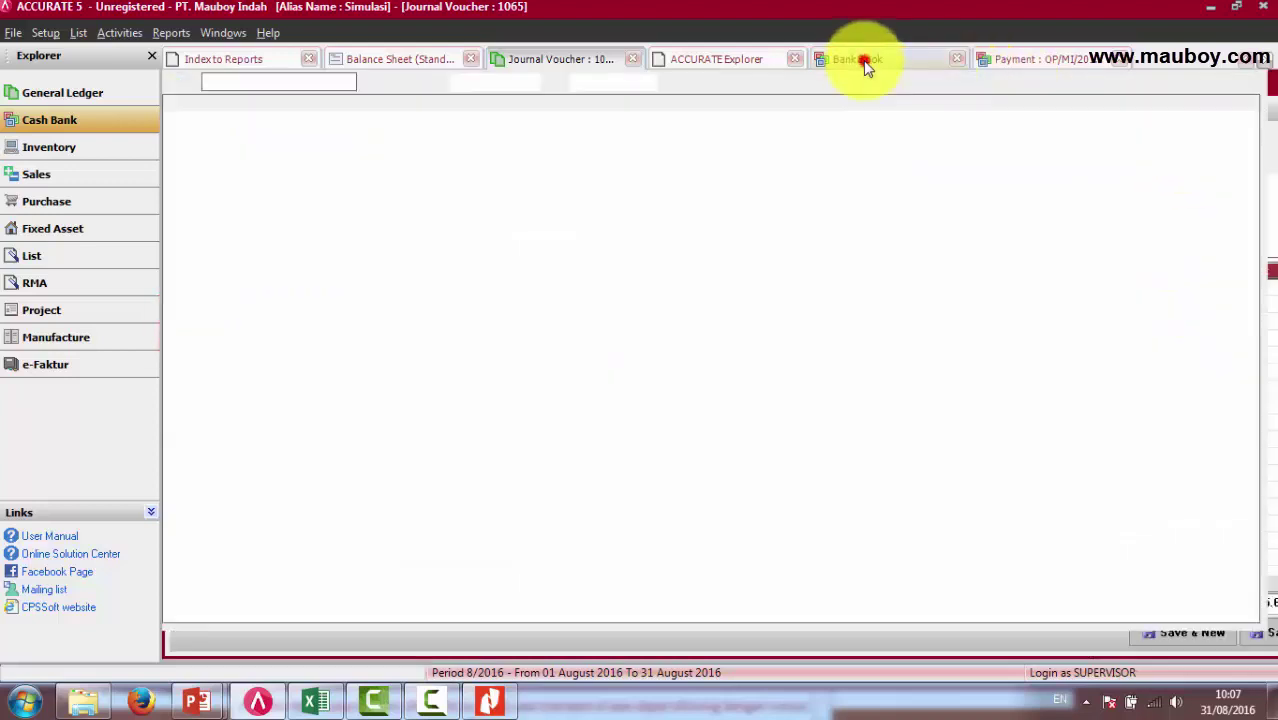
pyautogui.click(346, 81)
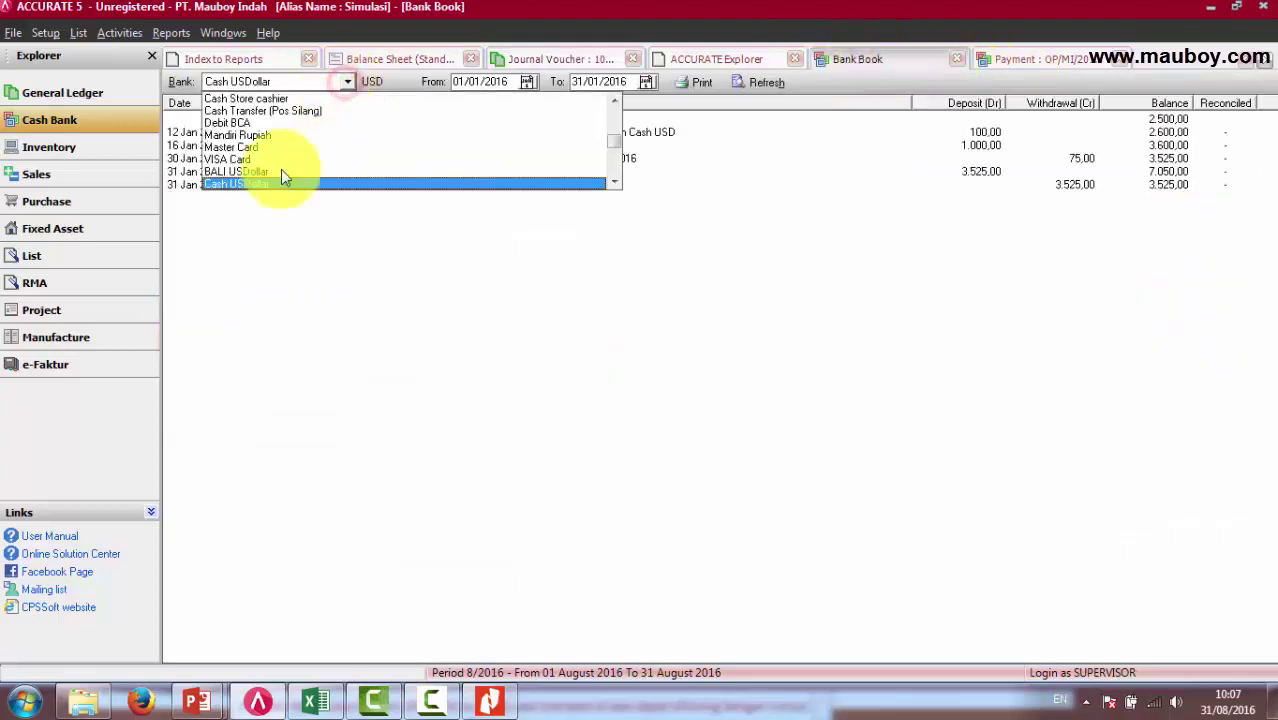
pyautogui.click(614, 182)
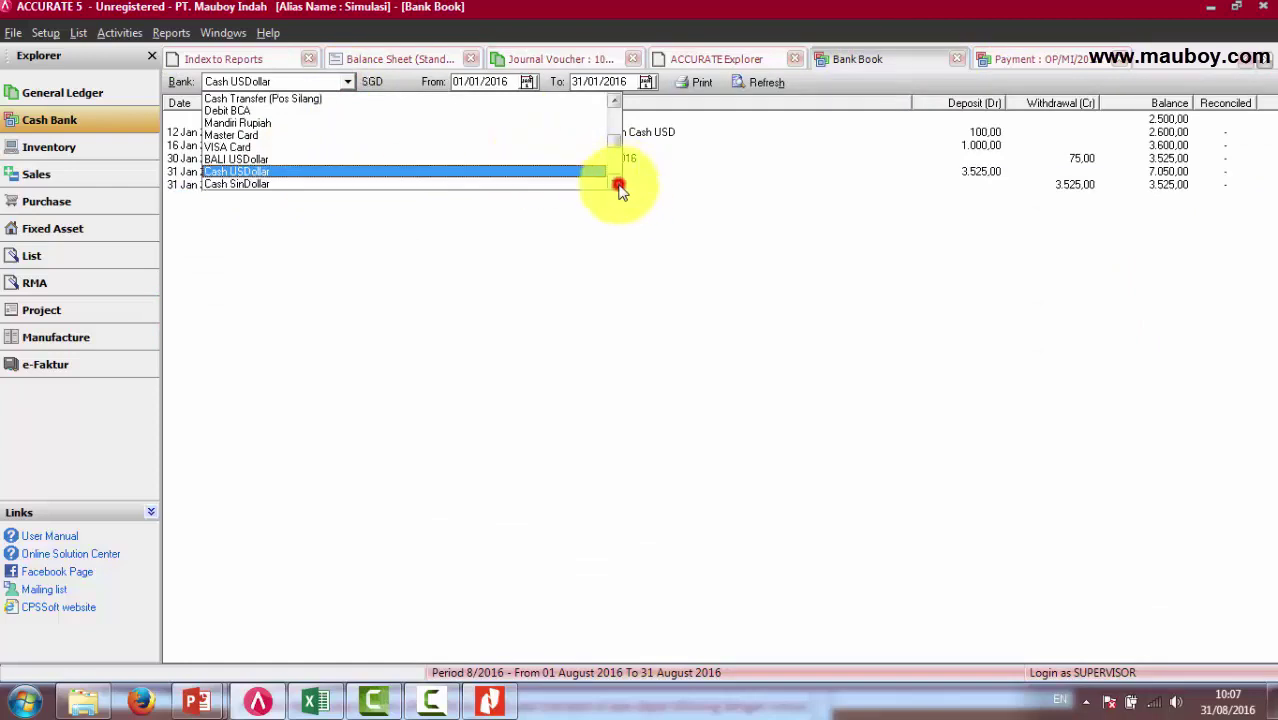
pyautogui.click(266, 173)
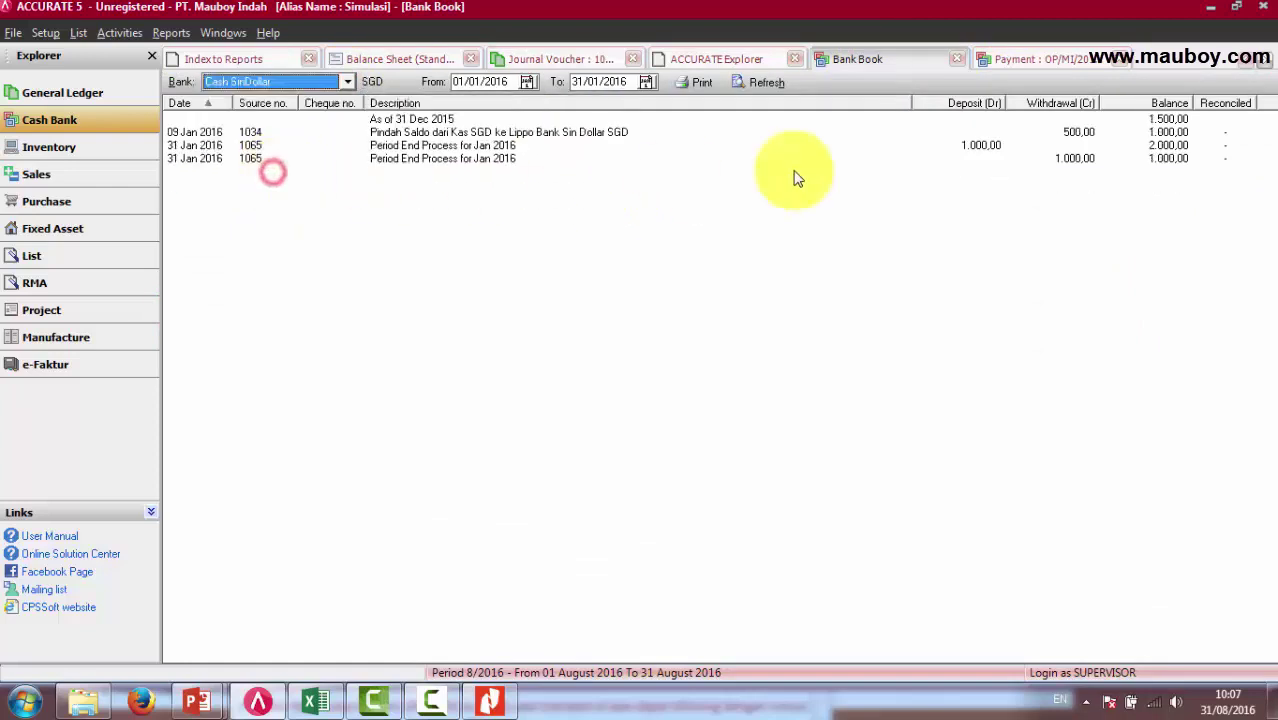
pyautogui.click(1165, 159)
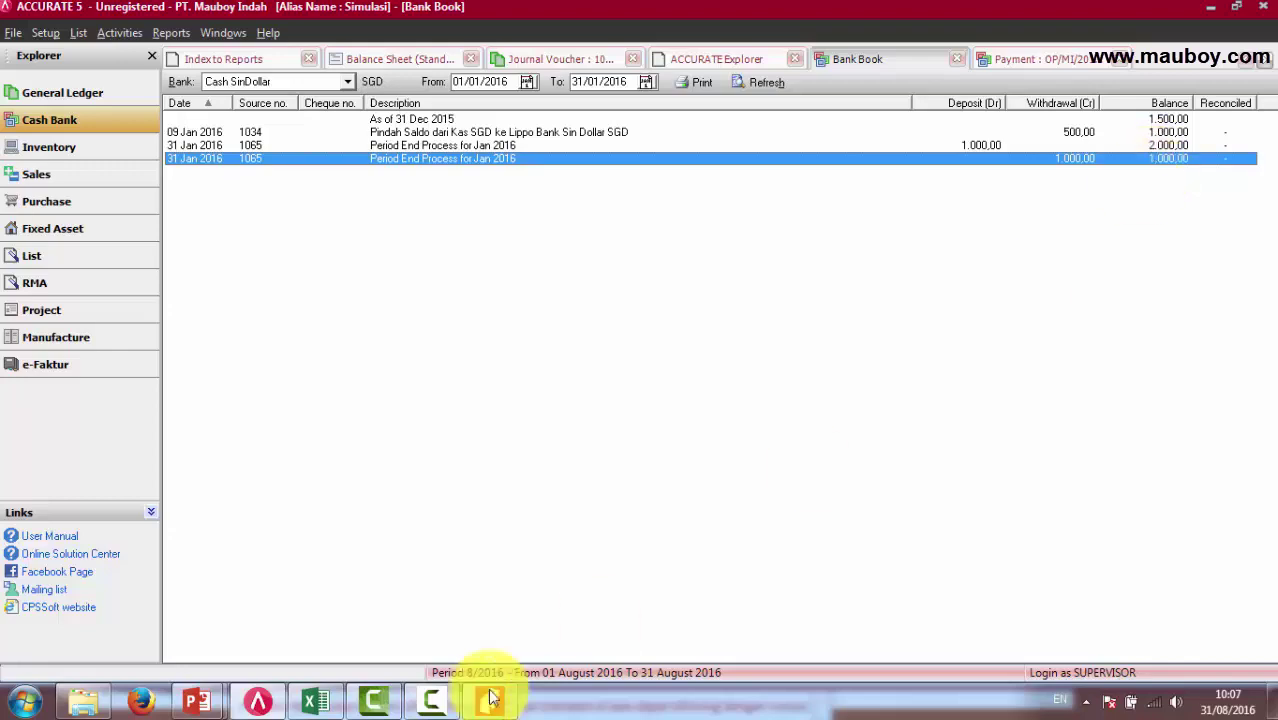
# Switch to the Excel manual calculation, place its window below the bank book entries and open the Cash Sin sheet.
pyautogui.click(318, 703)
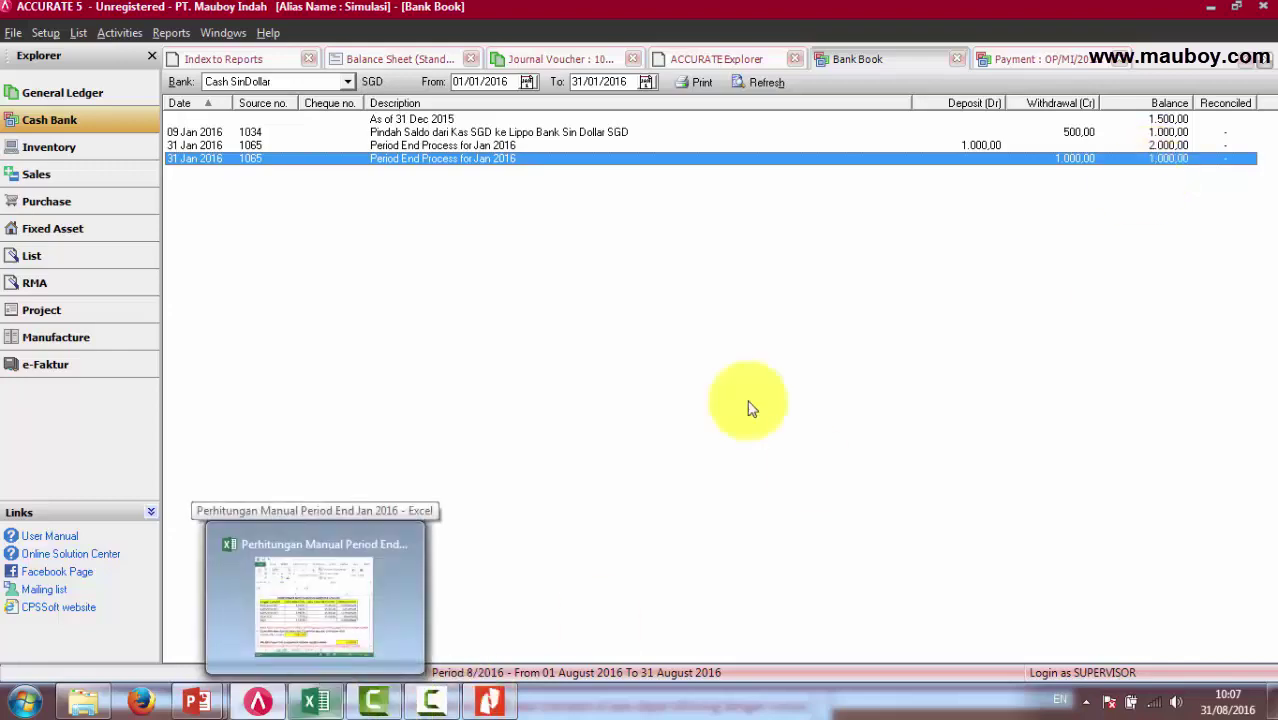
pyautogui.moveTo(659, 365); pyautogui.dragTo(703, 176)
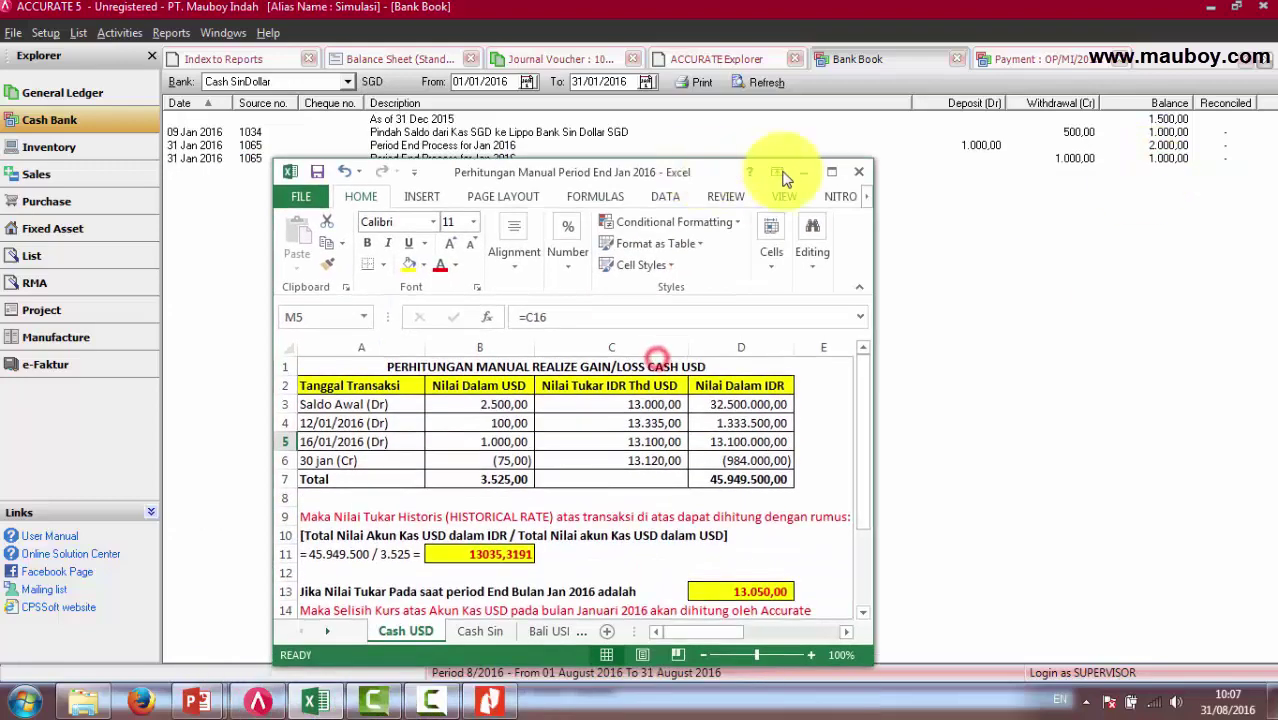
pyautogui.click(470, 631)
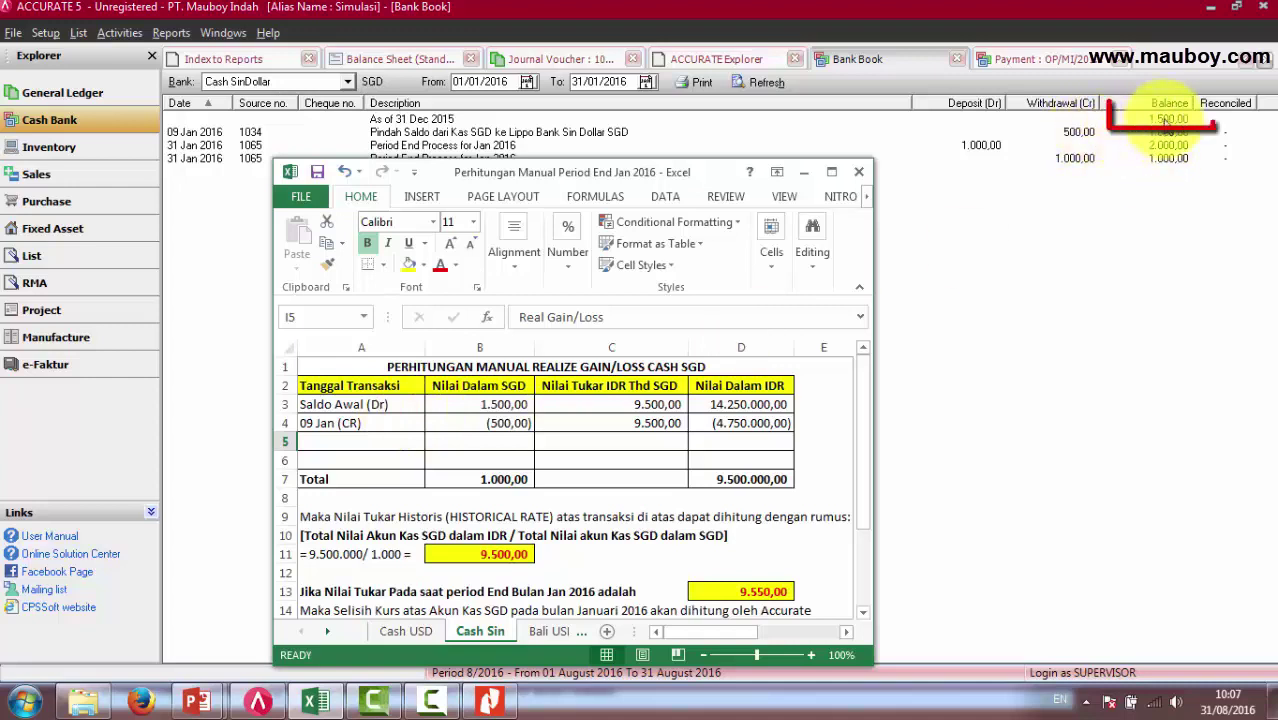
# Compare the sheet's opening balance and 09 Jan credit rows, including their exchange rates, with the bank book entries.
pyautogui.click(645, 405)
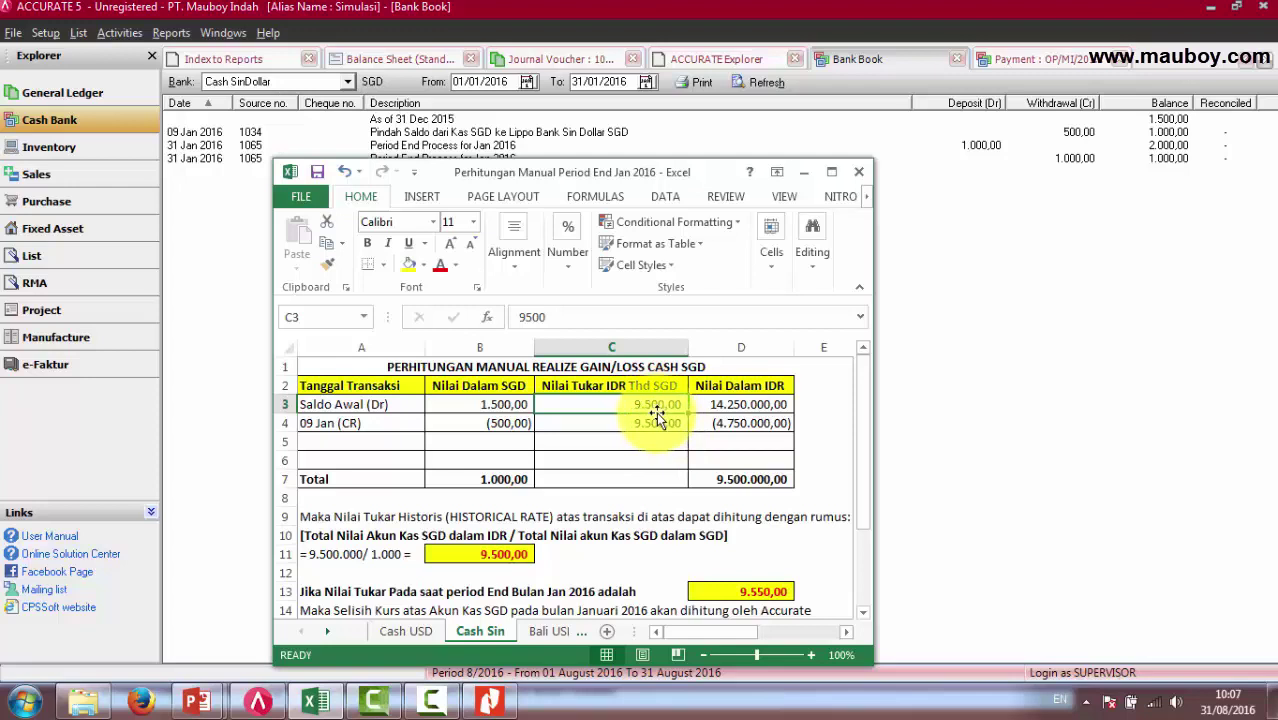
pyautogui.click(376, 420)
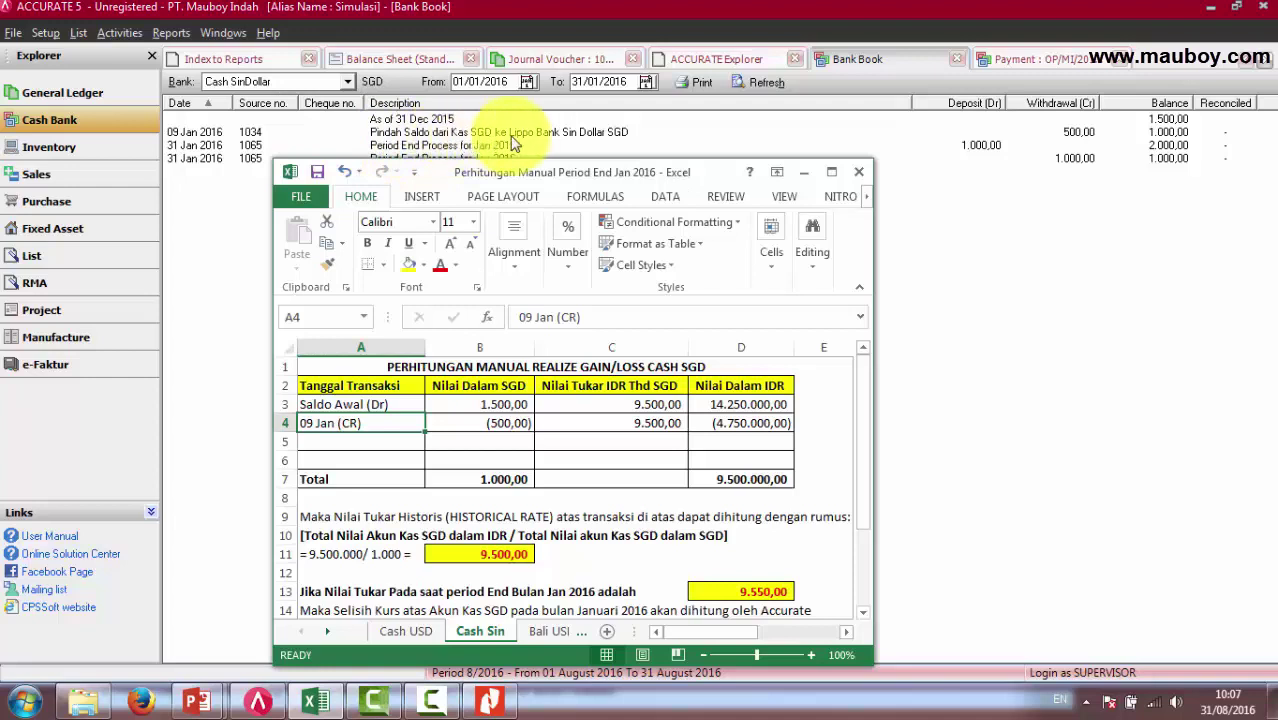
pyautogui.click(515, 424)
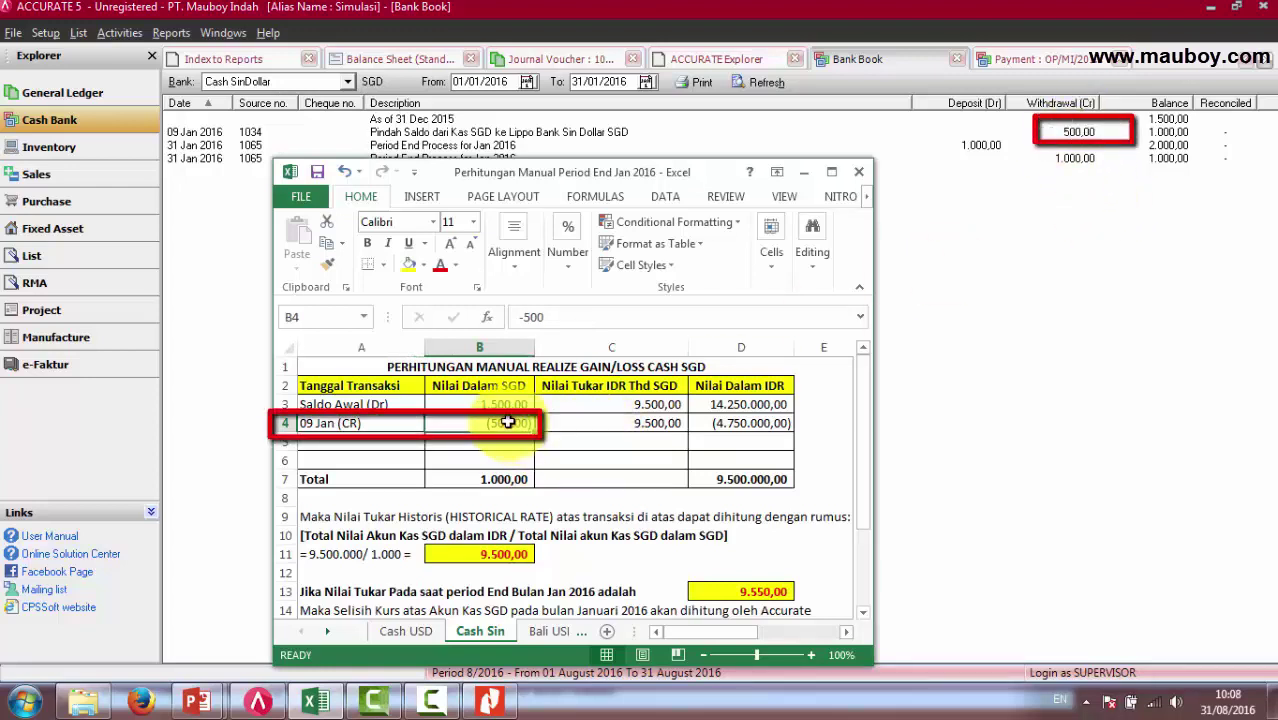
pyautogui.click(667, 428)
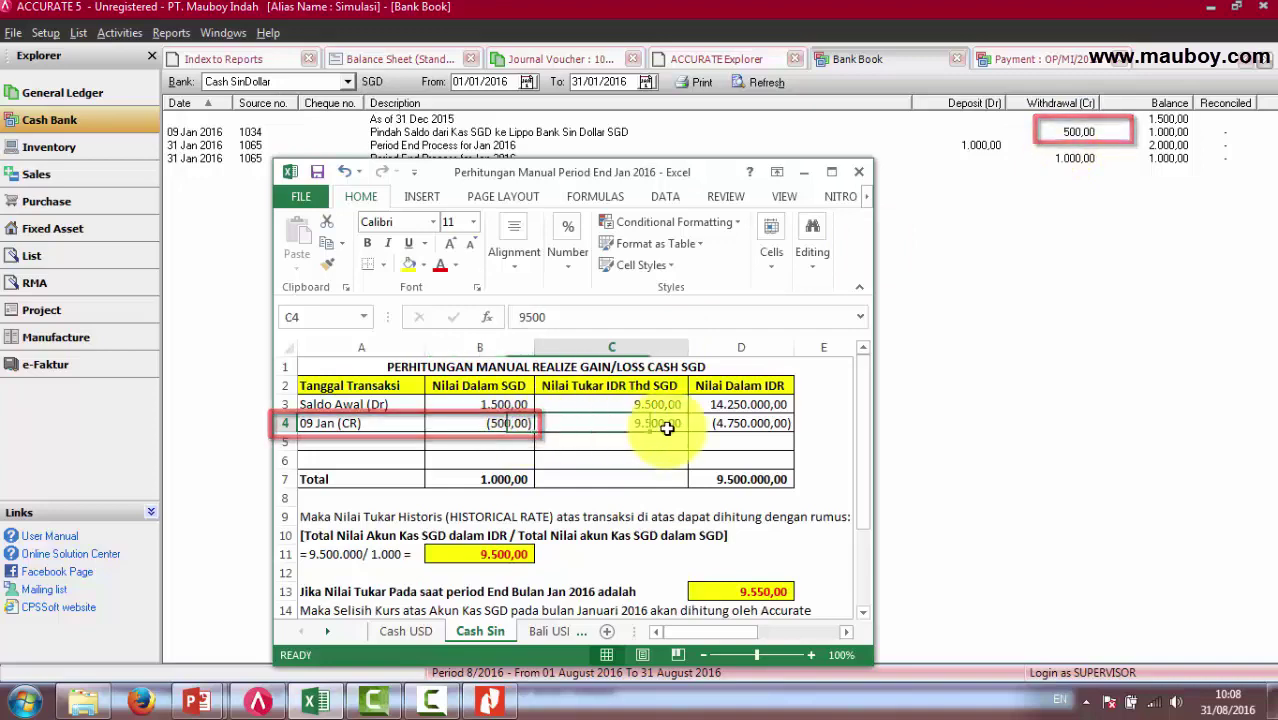
# Open voucher 1034 from the 09 Jan withdrawal to check the Cash SinDollar rate, close it and return to Excel.
pyautogui.click(1088, 136)
pyautogui.doubleClick(1088, 136)
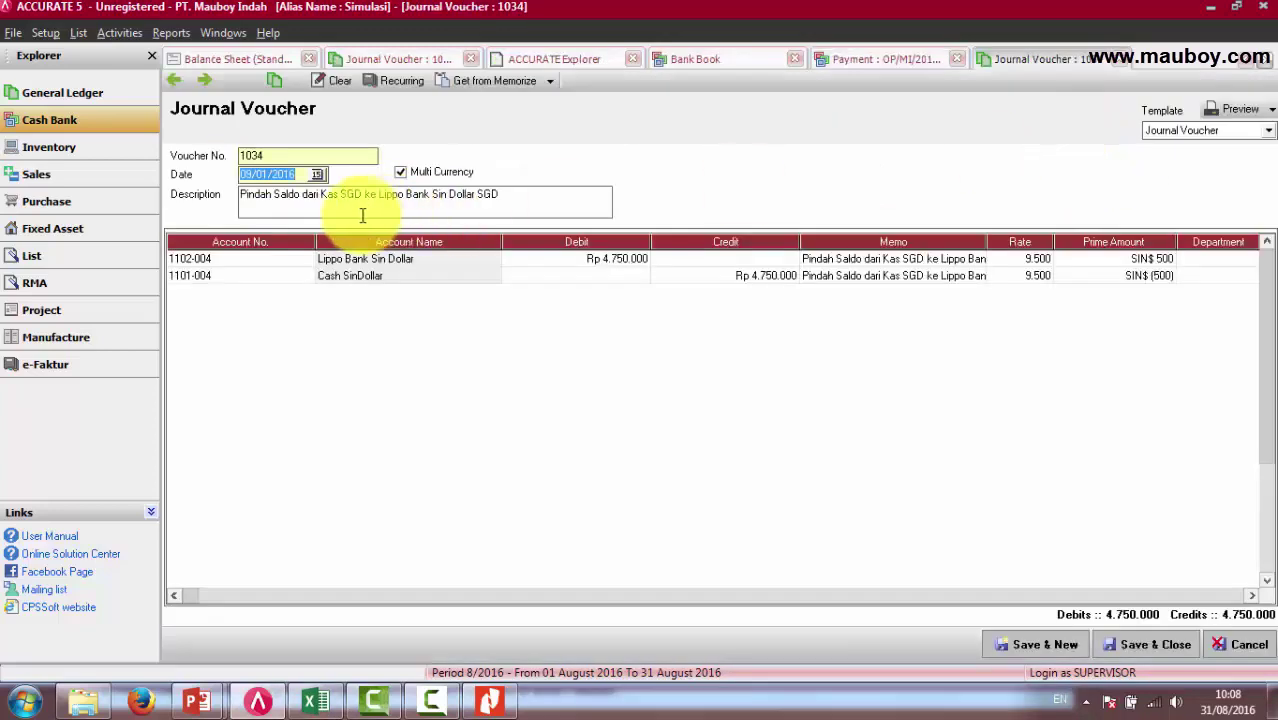
pyautogui.click(1035, 276)
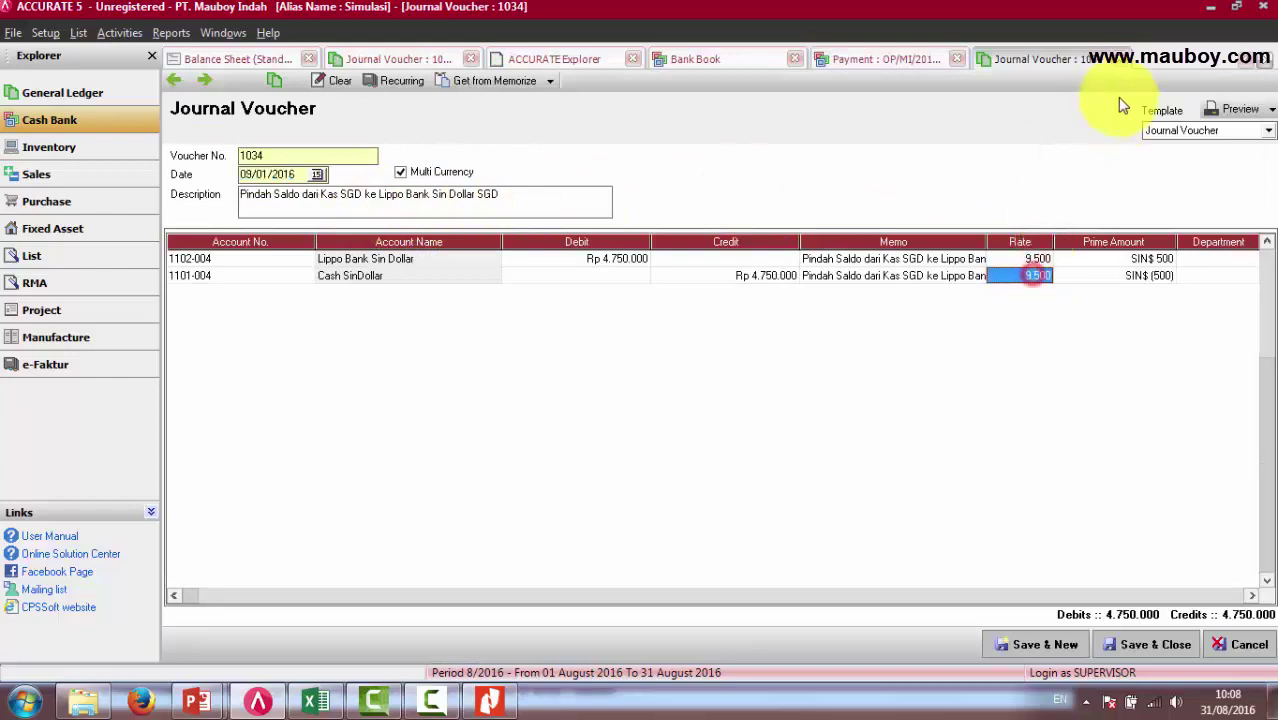
pyautogui.click(1120, 60)
pyautogui.click(316, 698)
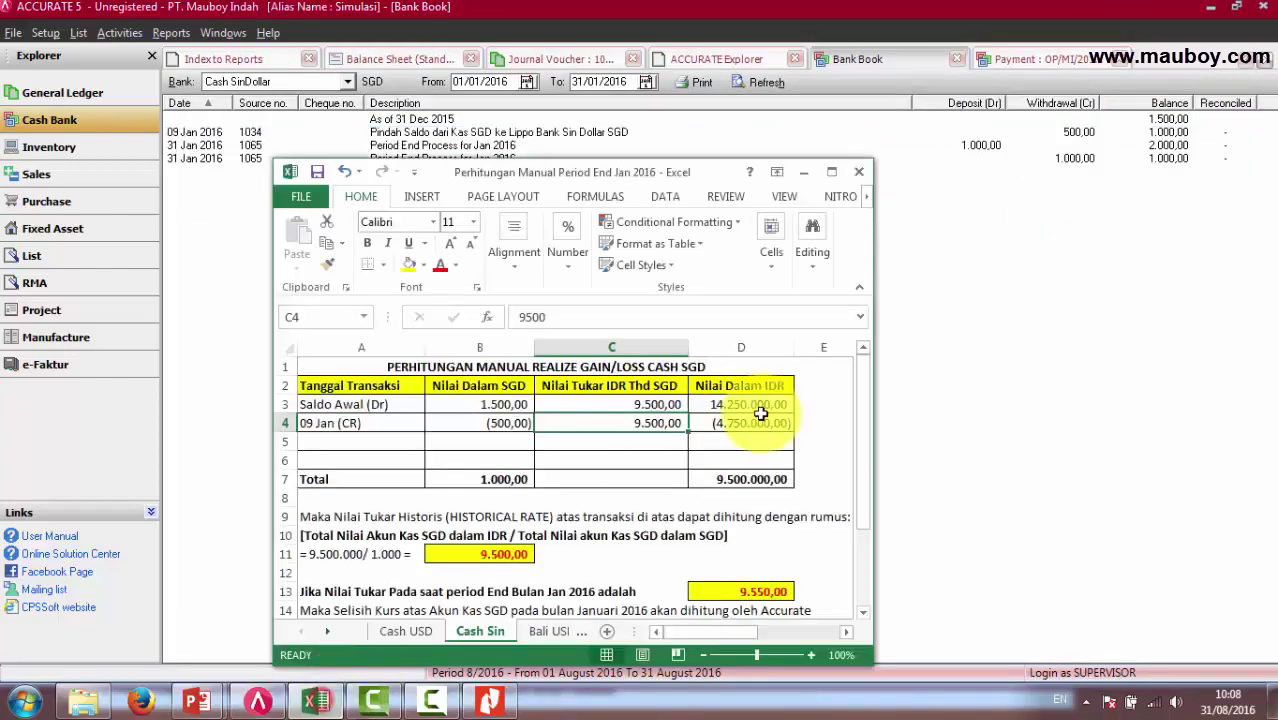
# Inspect how the IDR values in D3 and D4 multiply the SGD amounts by their exchange rates.
pyautogui.click(731, 405)
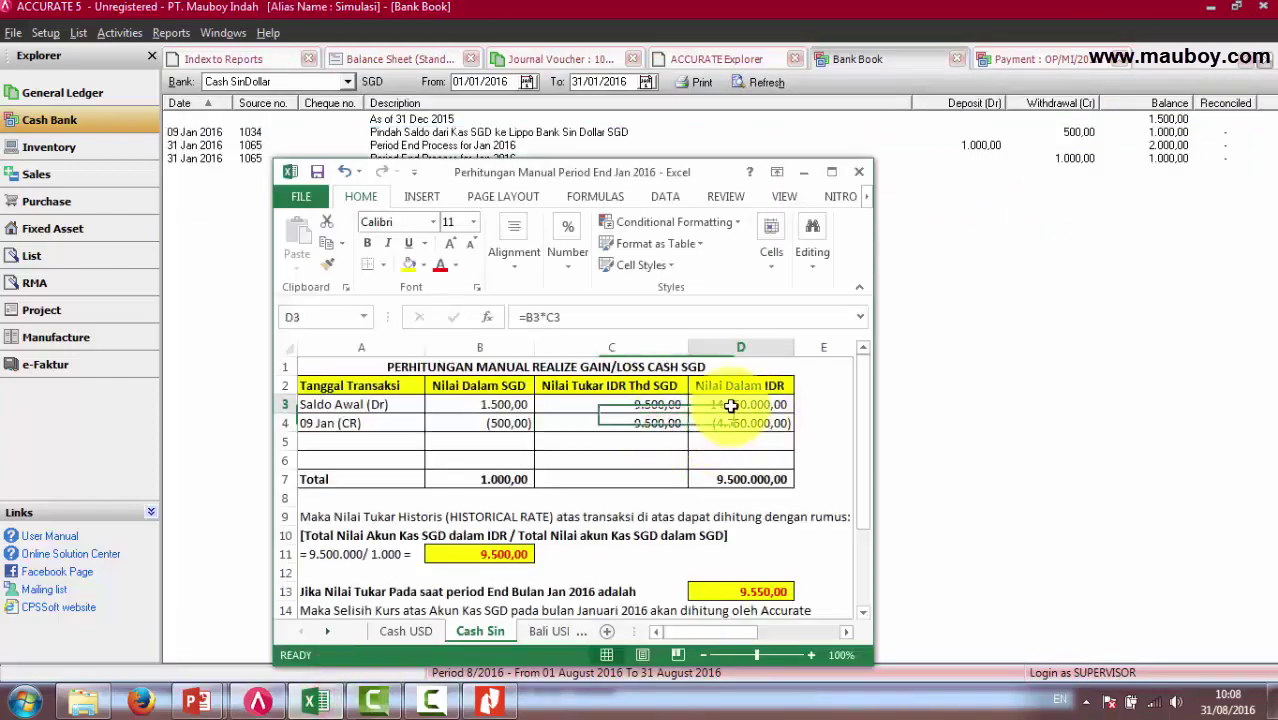
pyautogui.doubleClick(731, 404)
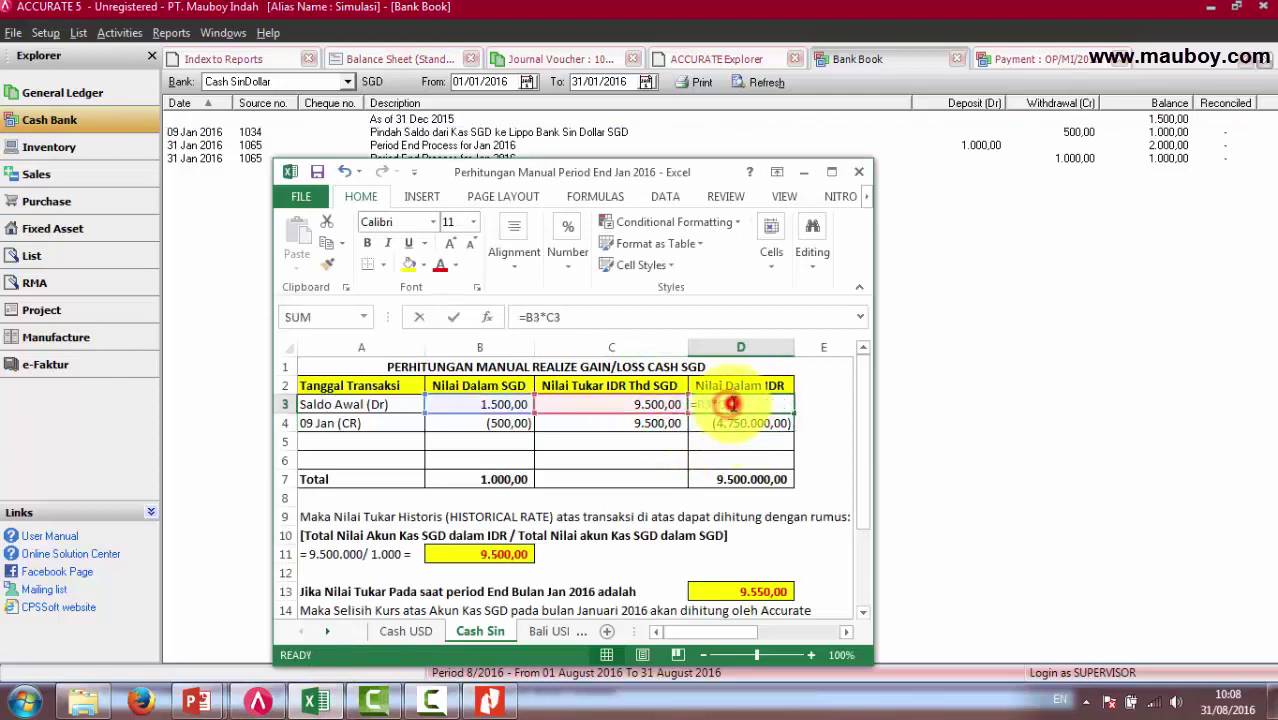
pyautogui.press('Return')
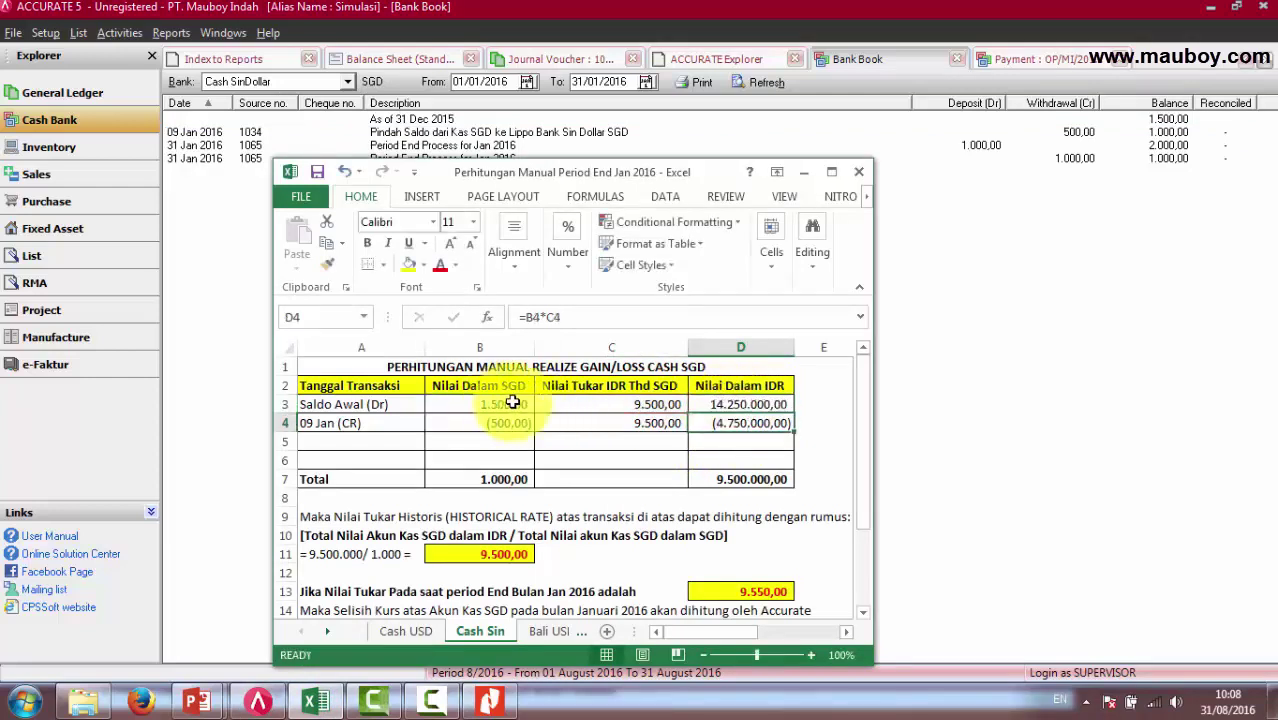
pyautogui.click(643, 405)
pyautogui.click(748, 423)
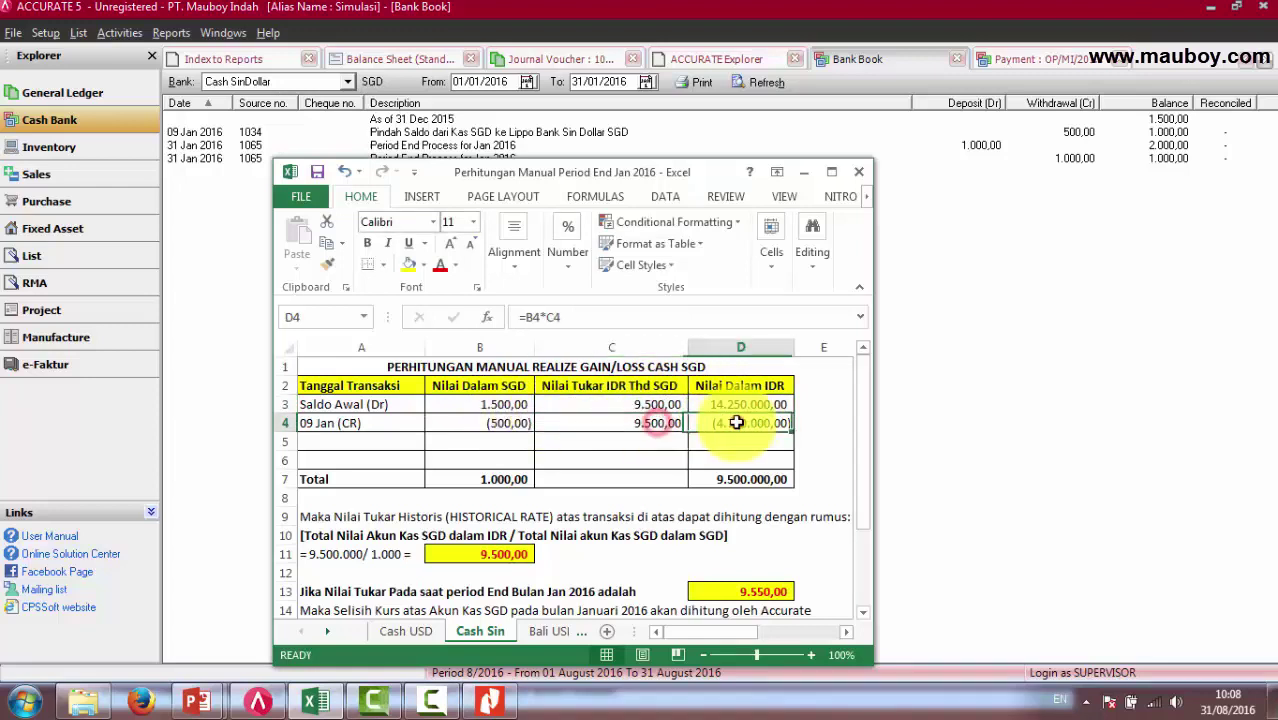
# Sum rows 3 to 6 of the IDR values in D7 and of the SGD values in B7.
pyautogui.click(752, 479)
pyautogui.hotkey('alt', '=')
pyautogui.press('Return')
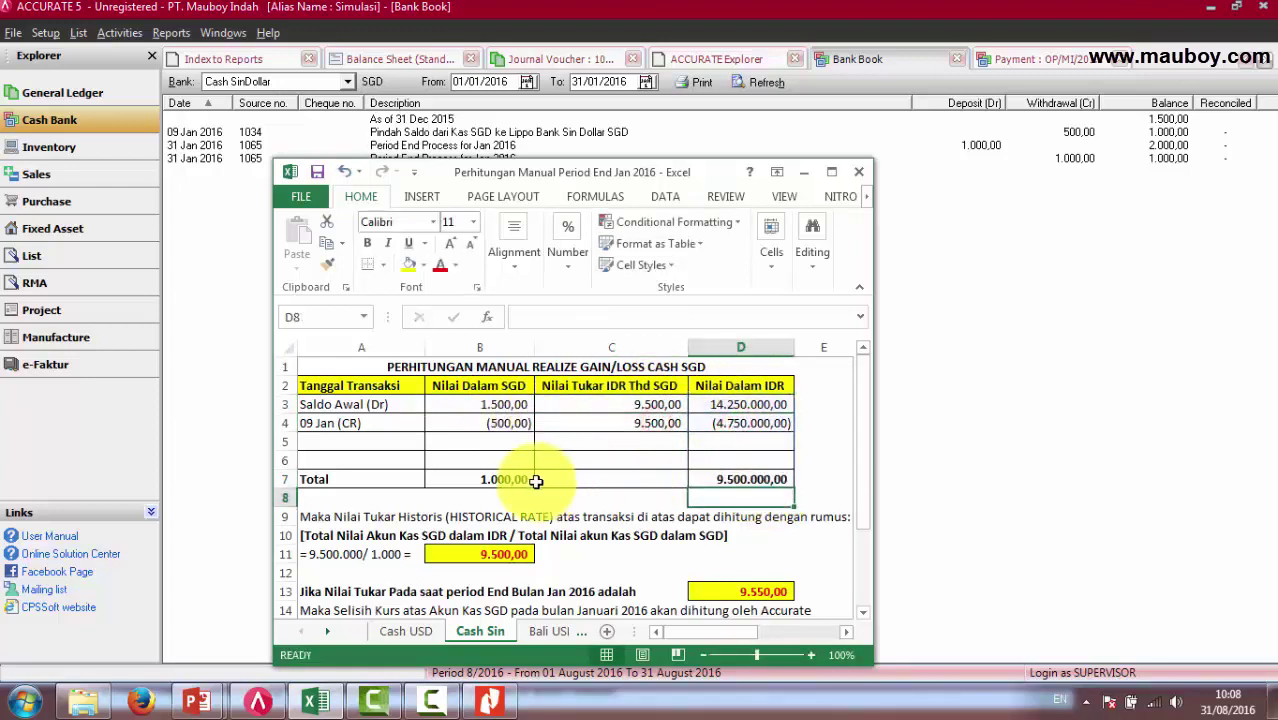
pyautogui.click(500, 478)
pyautogui.hotkey('alt', '=')
pyautogui.press('Return')
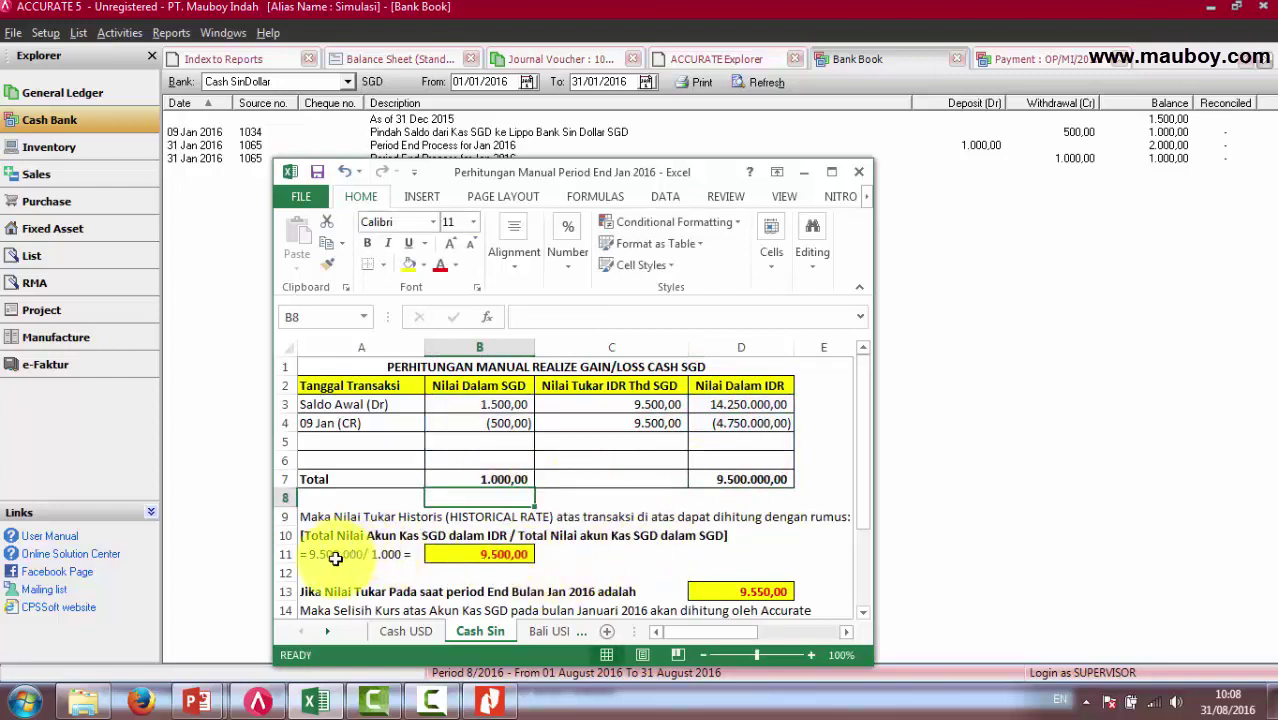
# Trace the historical rate in B11 to the IDR total in D7 divided by the SGD total in B7.
pyautogui.click(491, 556)
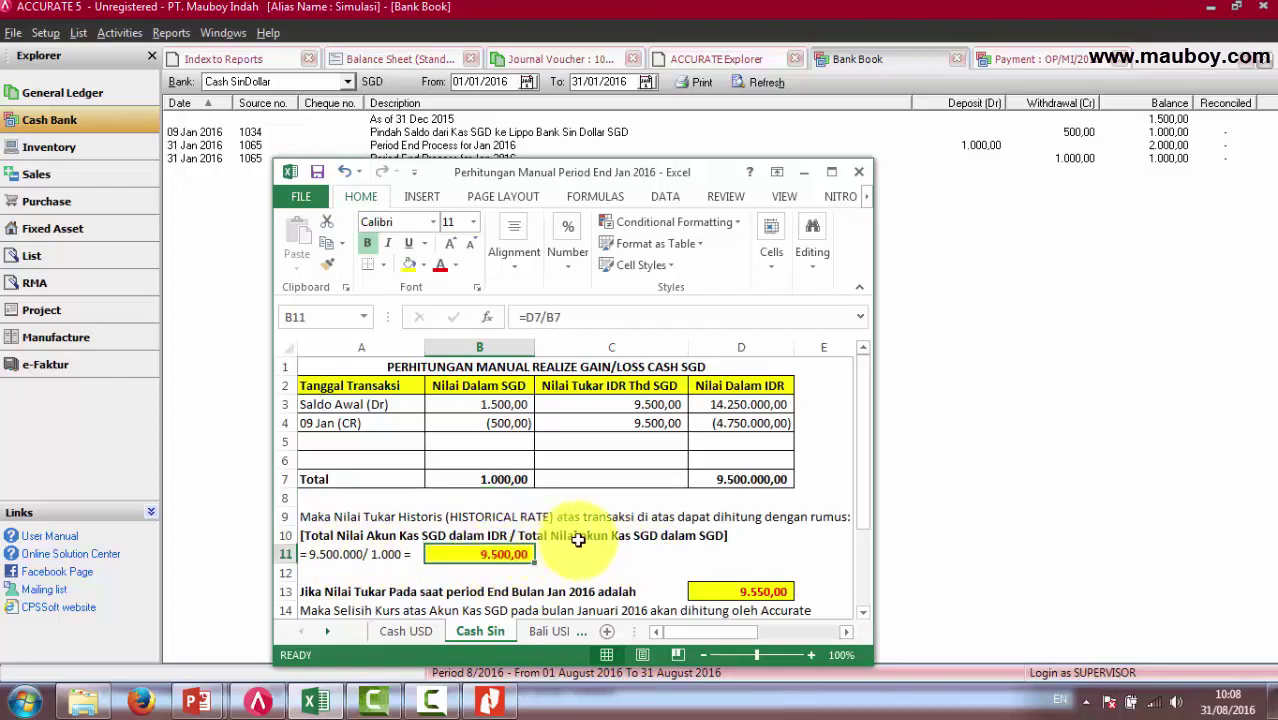
pyautogui.click(324, 556)
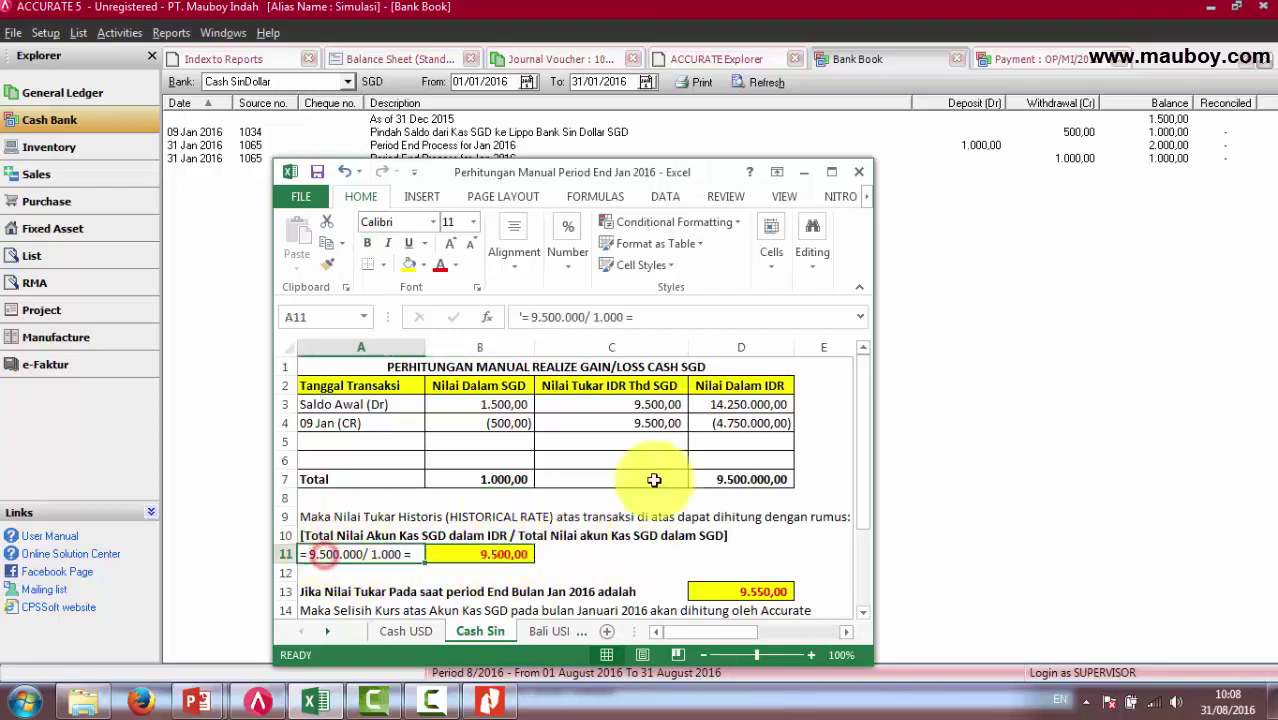
pyautogui.click(740, 478)
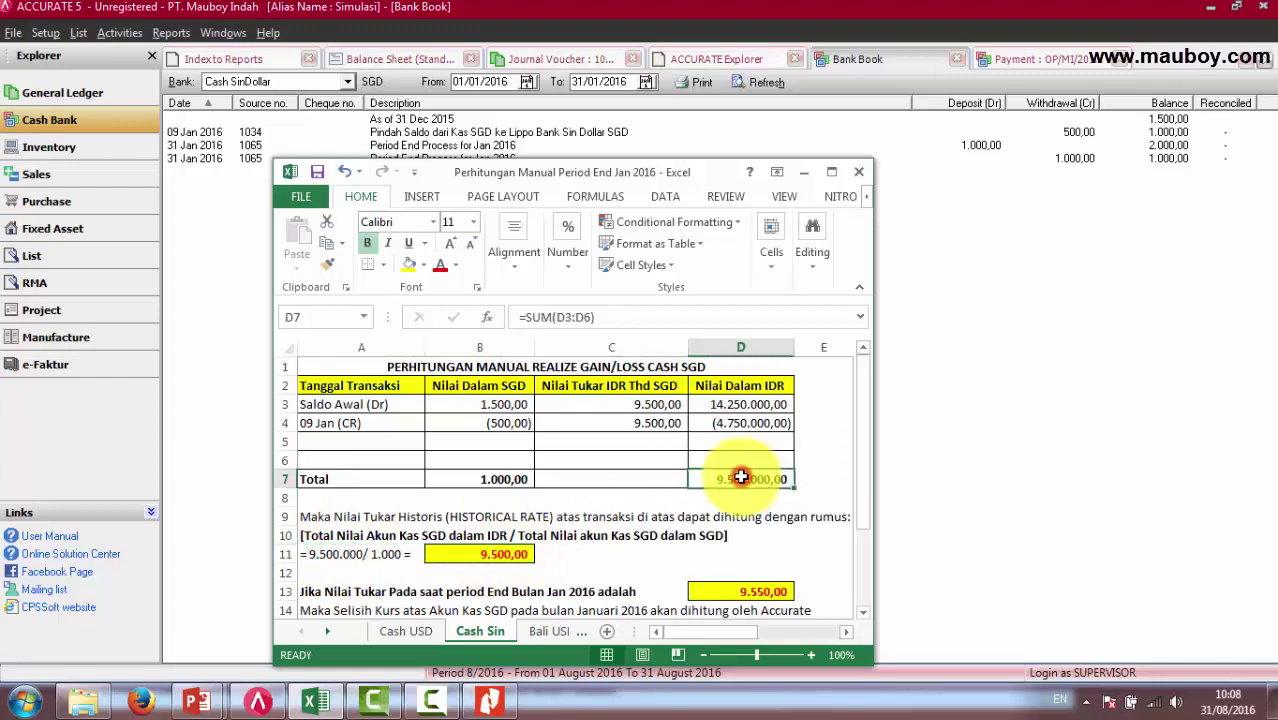
pyautogui.click(486, 479)
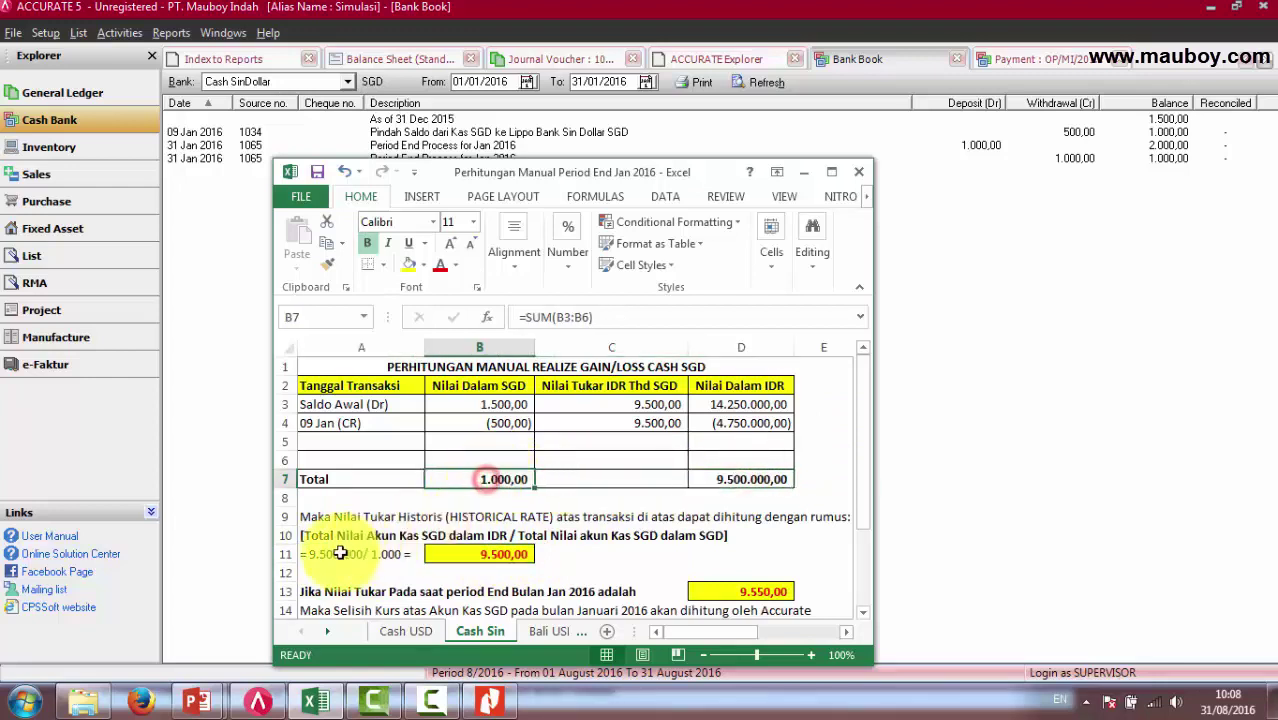
pyautogui.click(386, 554)
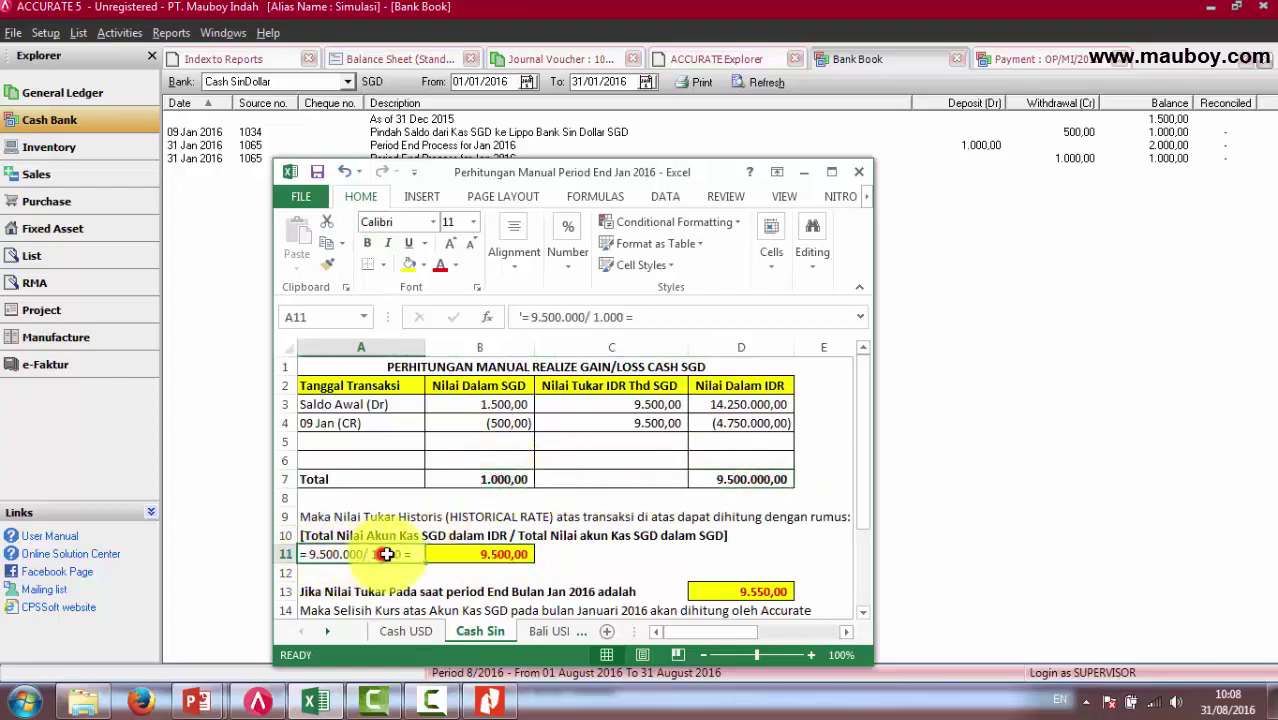
pyautogui.click(480, 554)
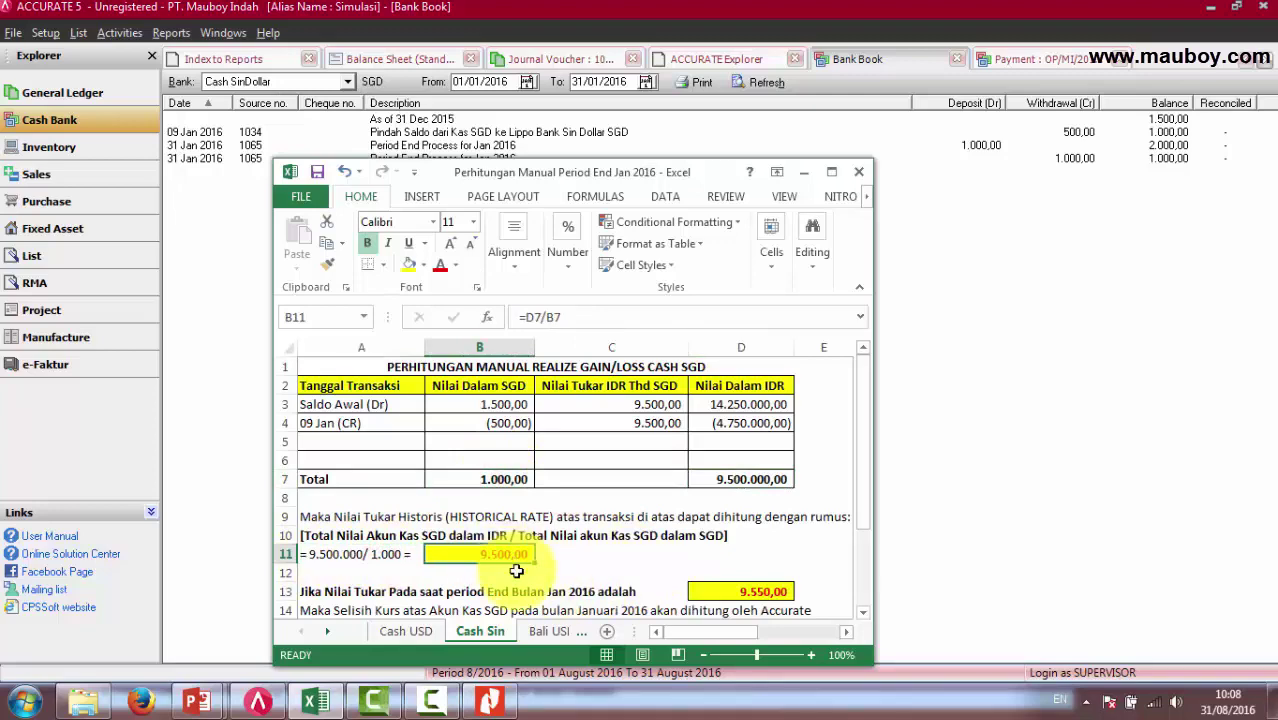
pyautogui.click(497, 554)
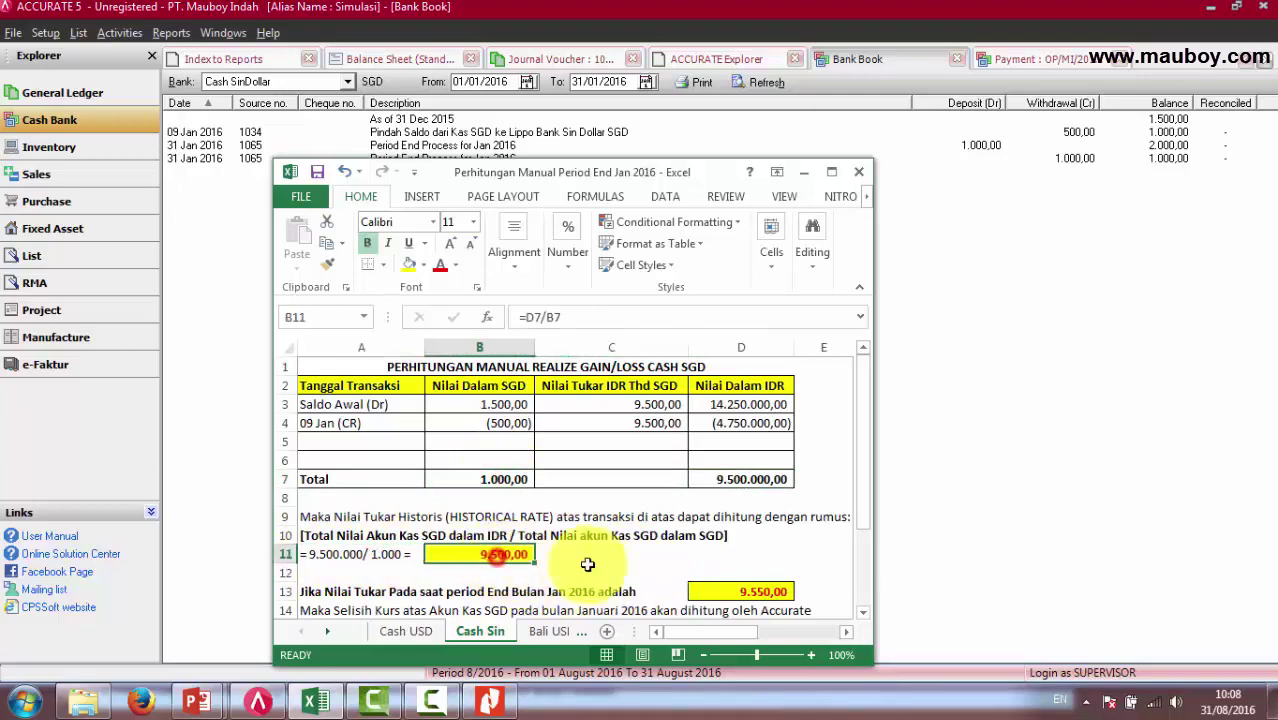
# Review the calculation notes below the SGD totals and check the January 2016 period-end rate in D13.
pyautogui.scroll(-1, 599, 566)
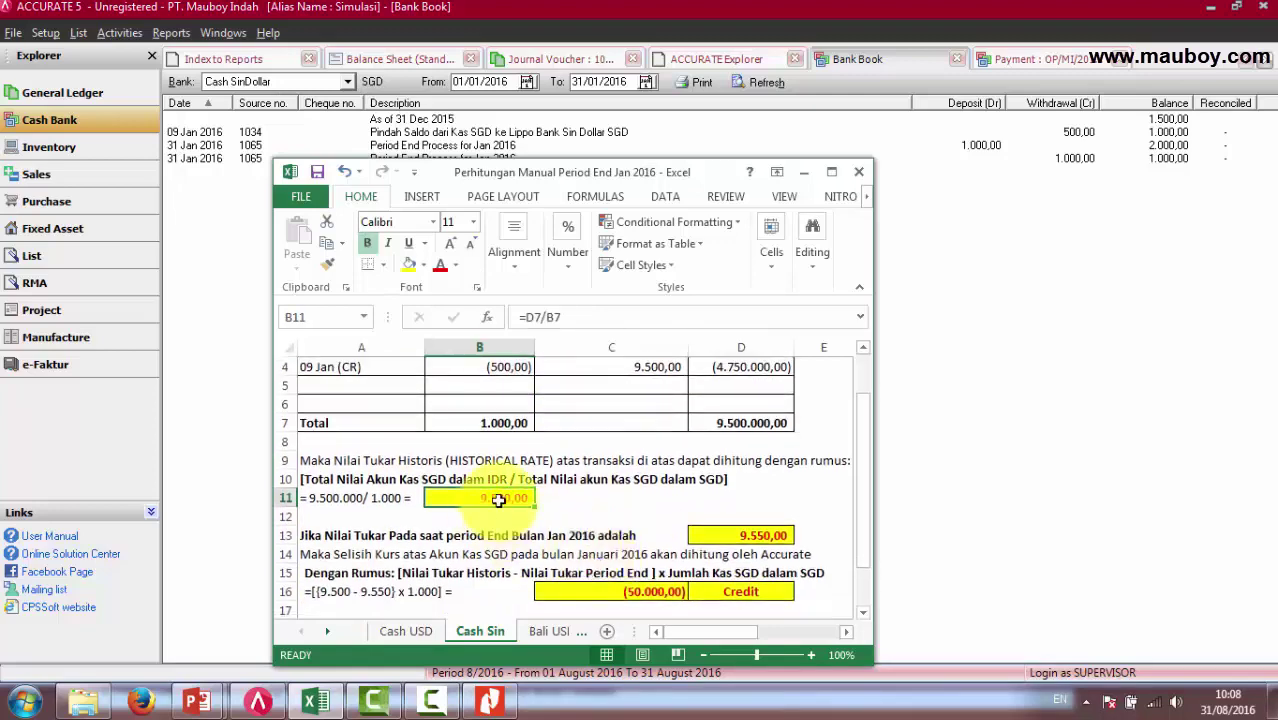
pyautogui.scroll(-1, 440, 520)
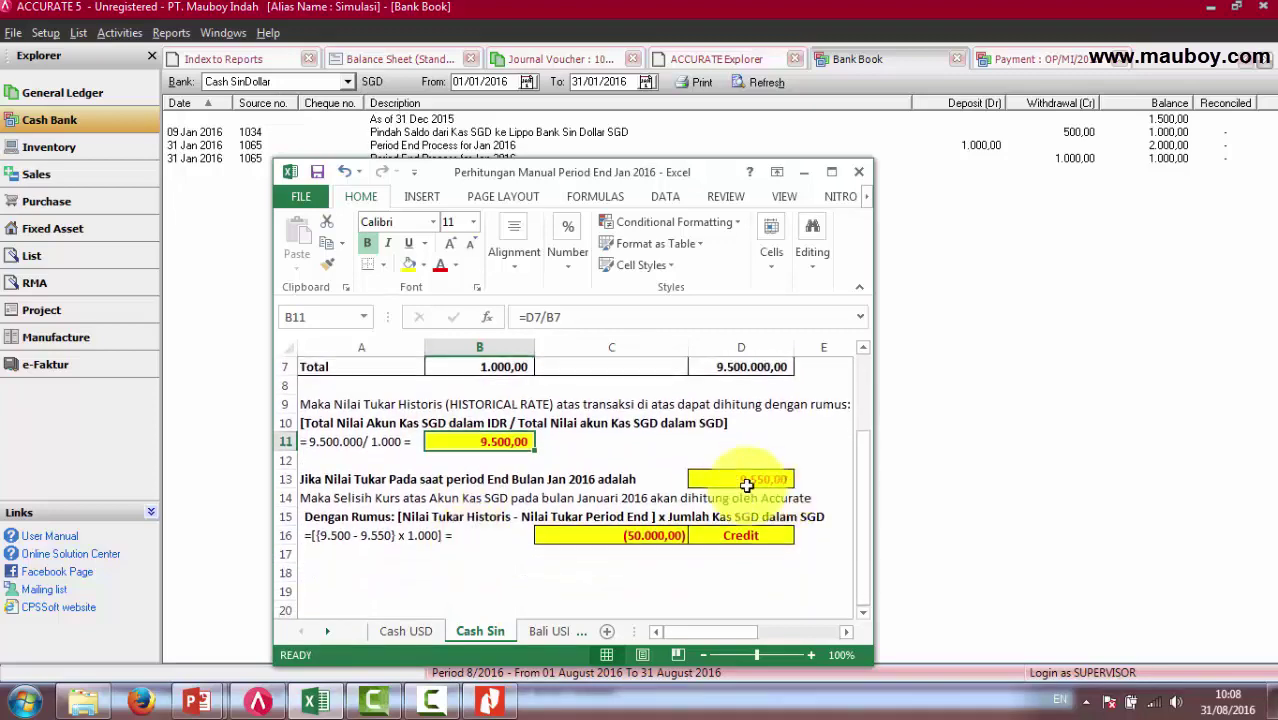
pyautogui.scroll(1, 575, 475)
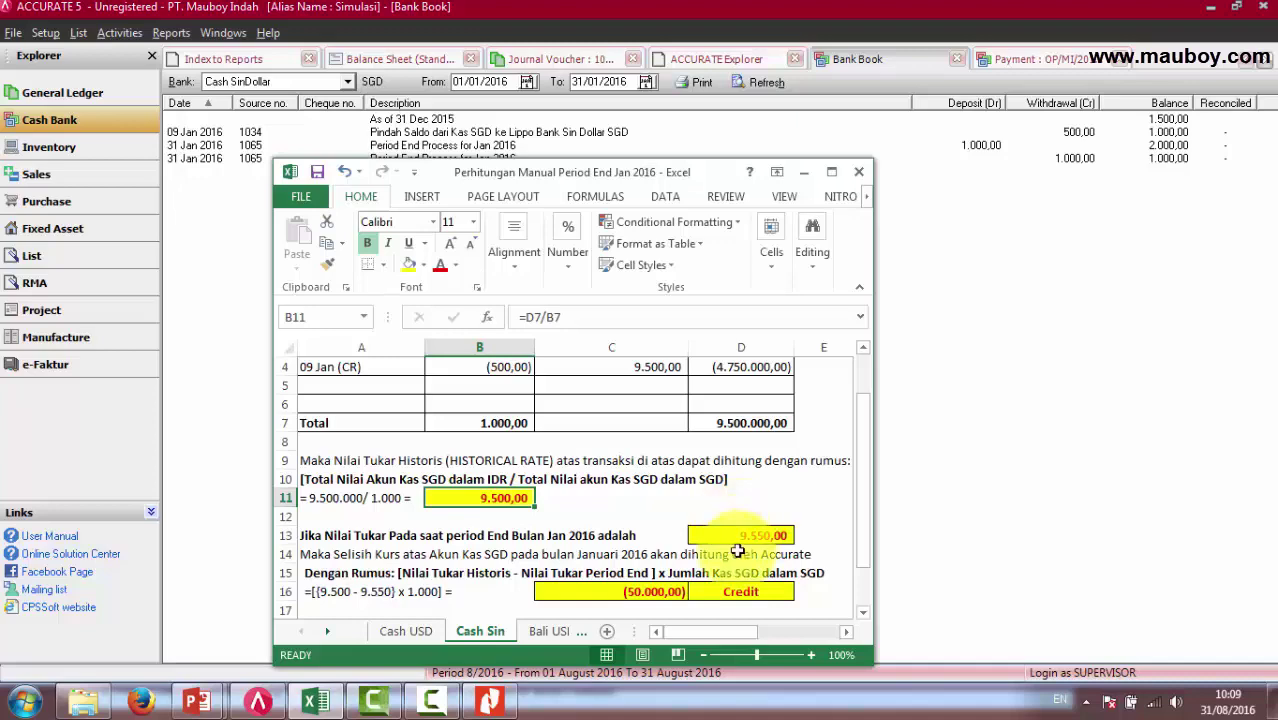
pyautogui.click(755, 537)
pyautogui.scroll(1, 665, 531)
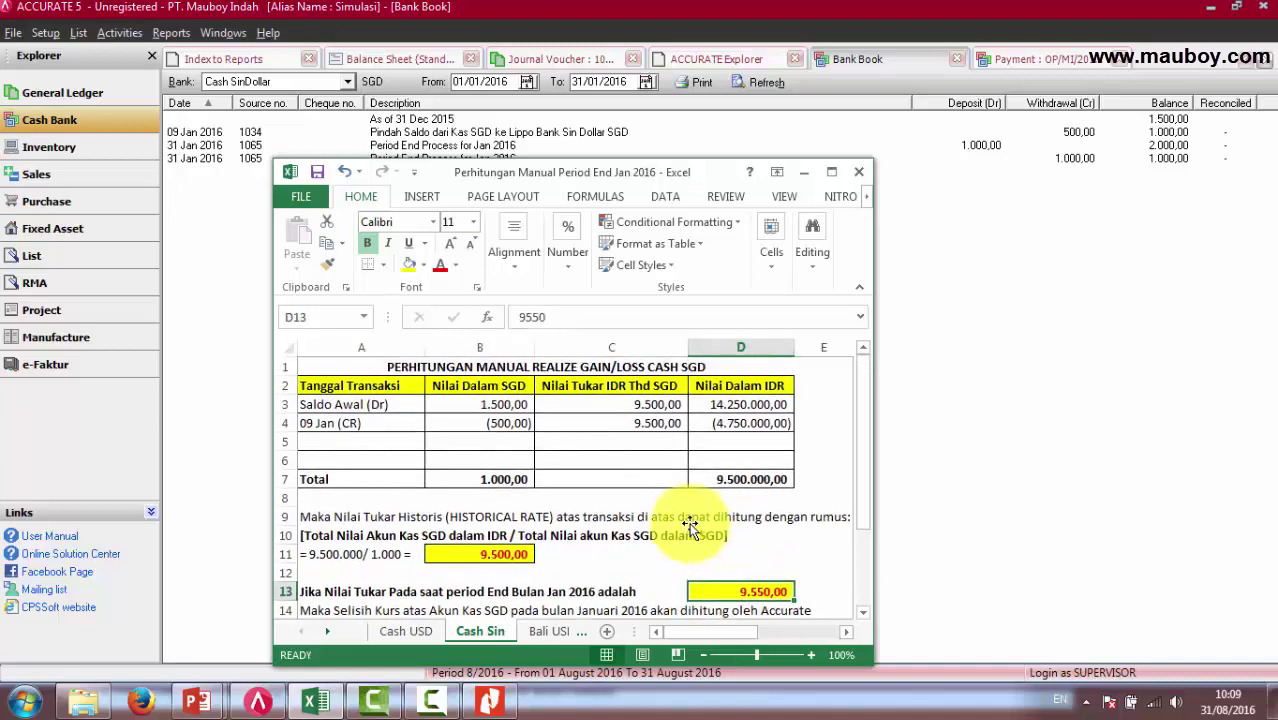
# Compare the Cash SGD totals in row 7 with the Cash SinDollar line of the Balance Sheet PDF, then return to Excel.
pyautogui.click(487, 482)
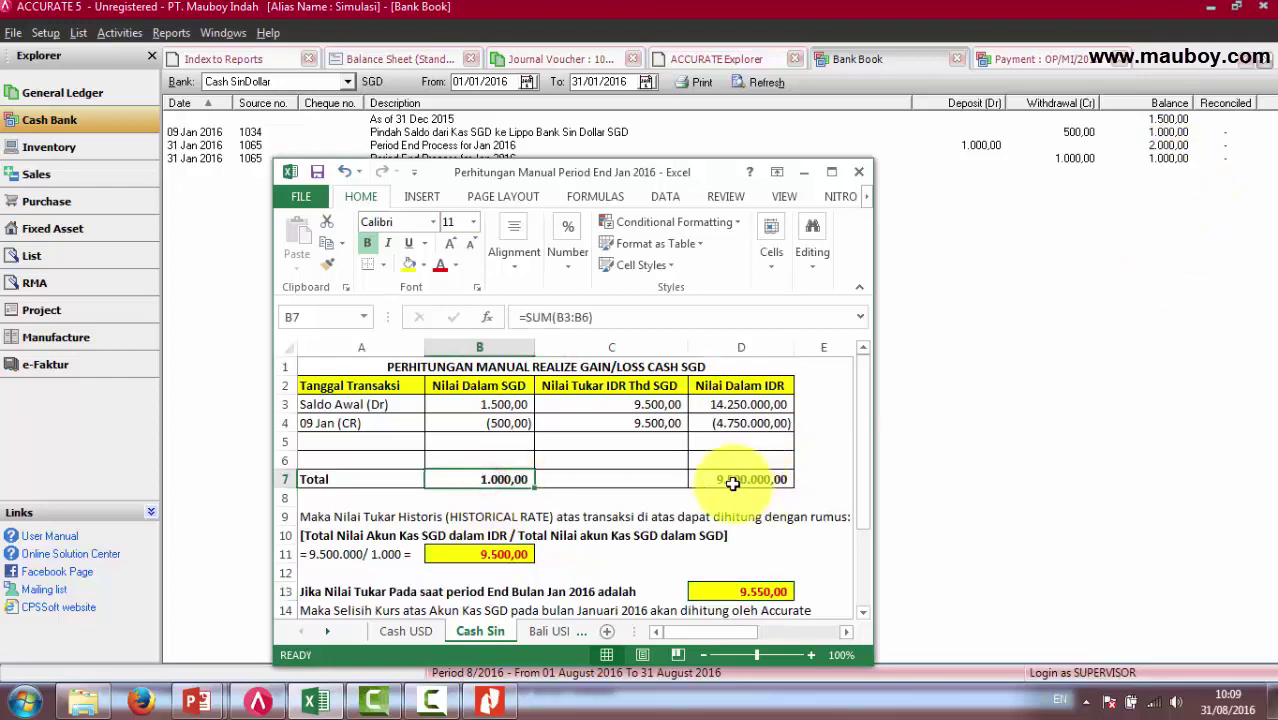
pyautogui.click(489, 700)
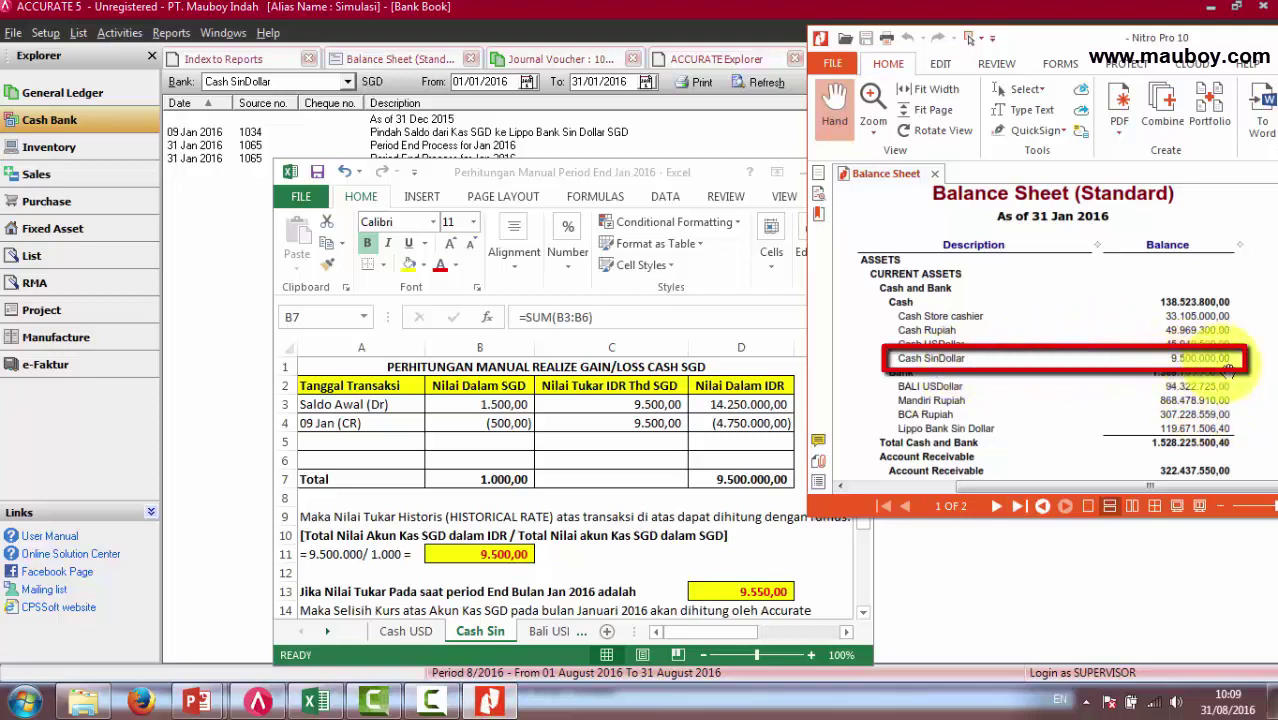
pyautogui.click(1113, 563)
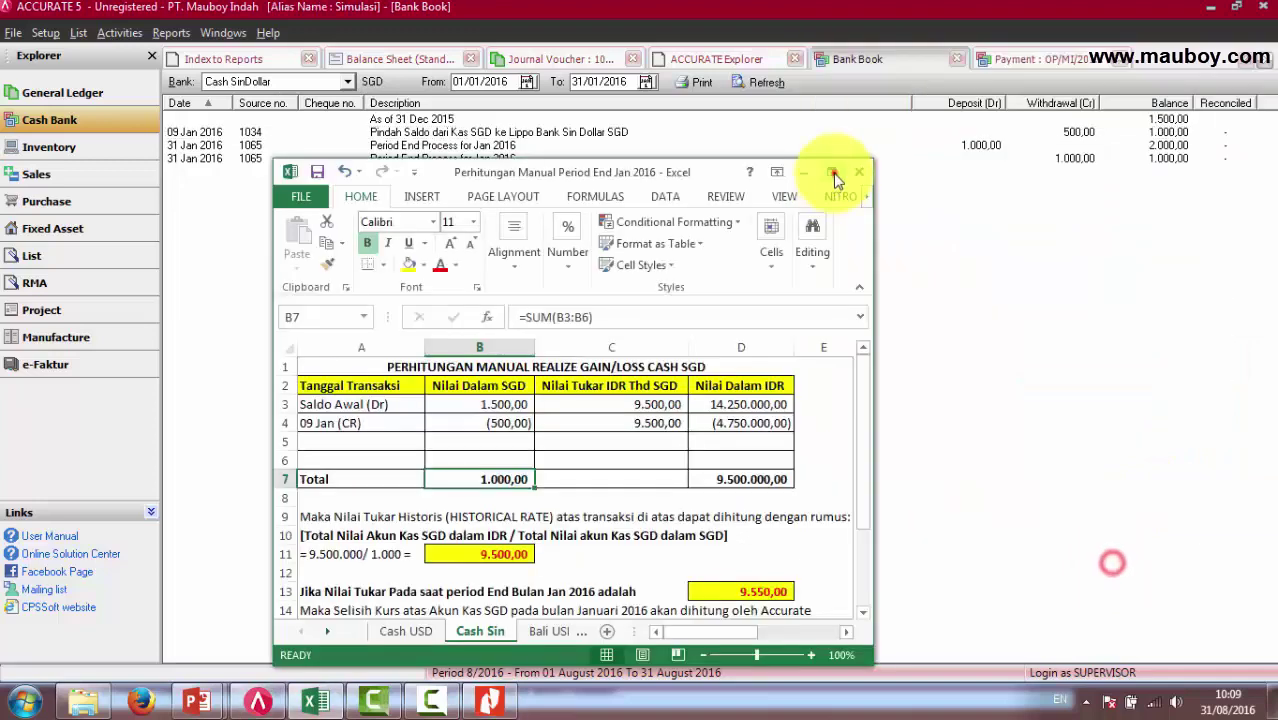
# Maximize the workbook and trace the exchange difference in C16 to the B11 rate minus the D13 rate, multiplied by the B7 balance.
pyautogui.click(833, 173)
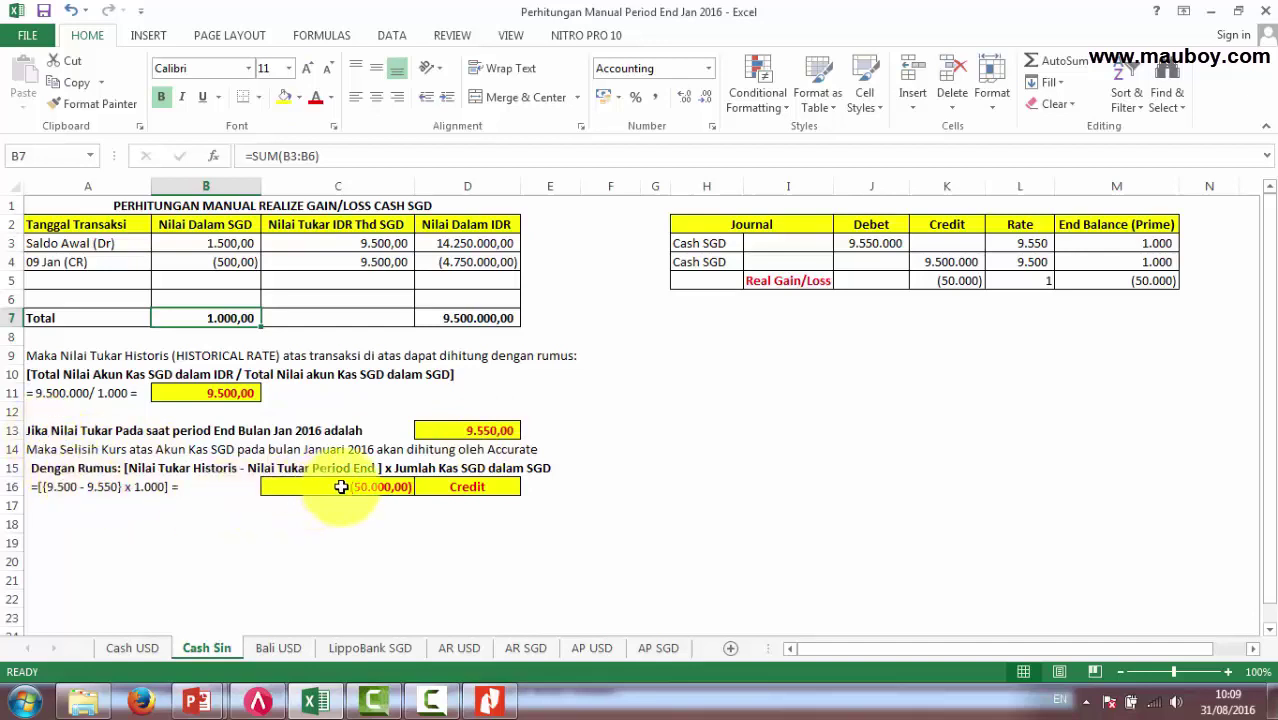
pyautogui.click(67, 487)
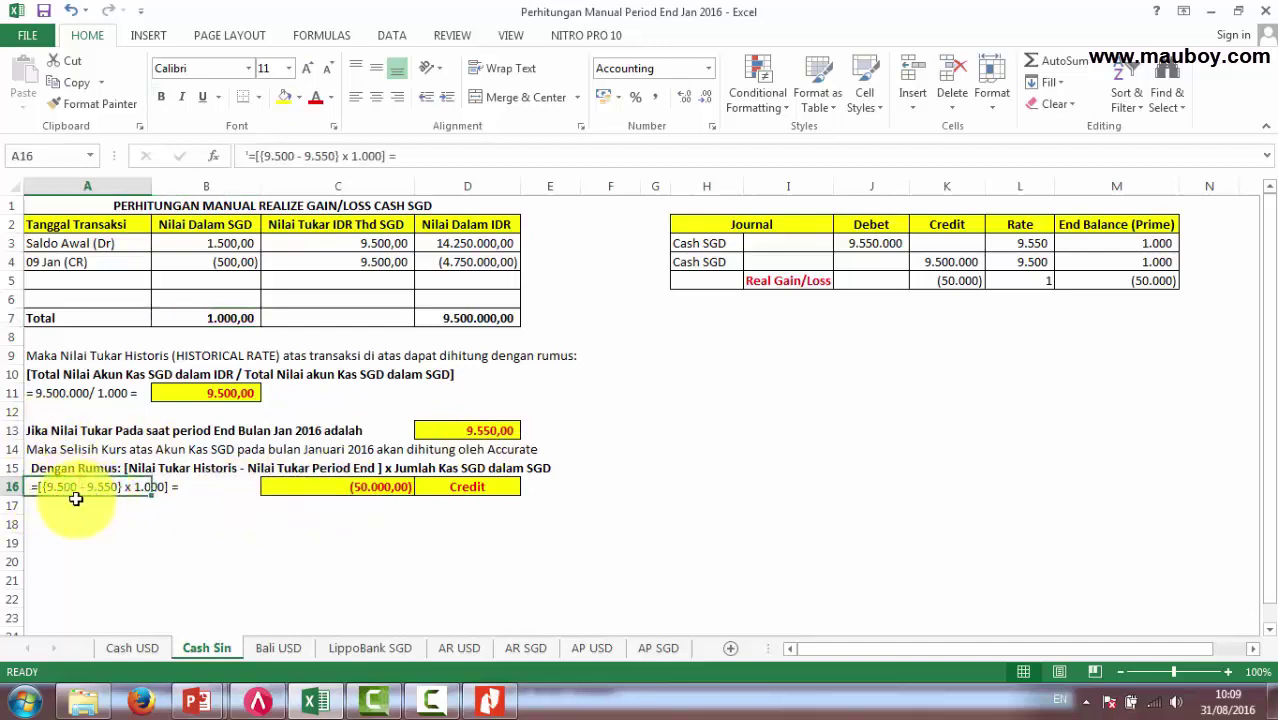
pyautogui.click(194, 392)
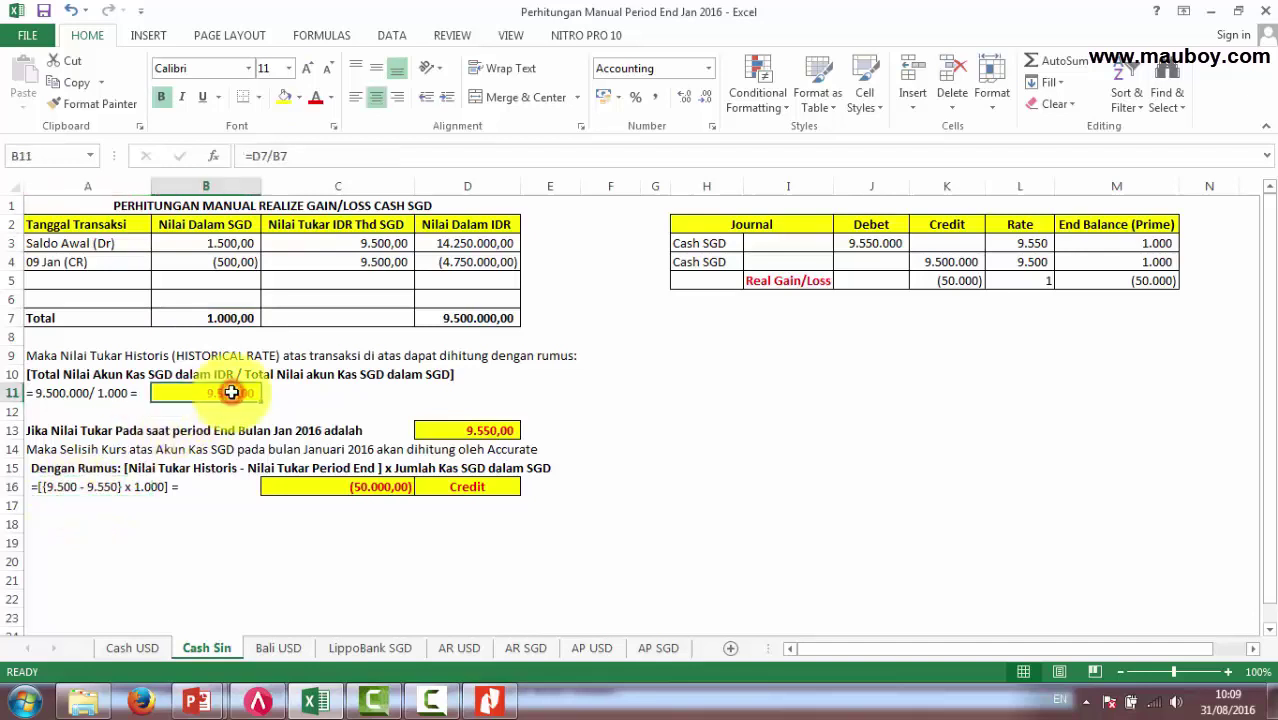
pyautogui.click(77, 491)
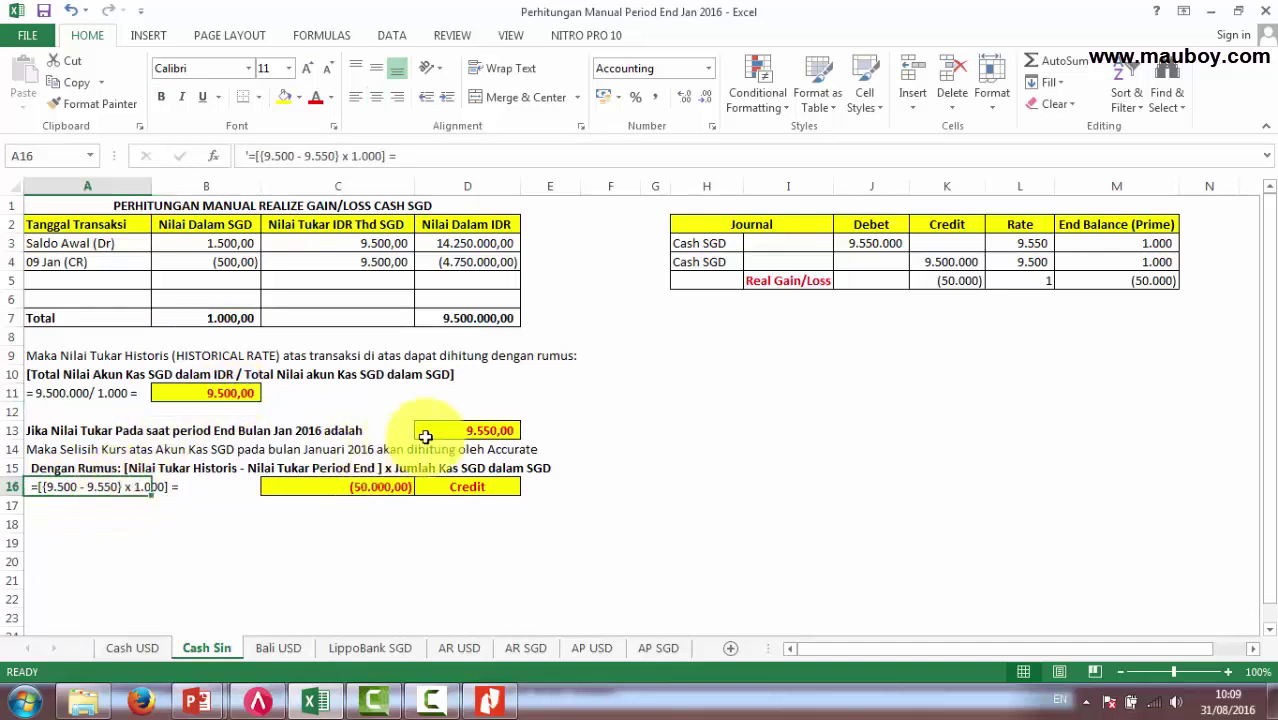
pyautogui.click(488, 430)
pyautogui.click(114, 486)
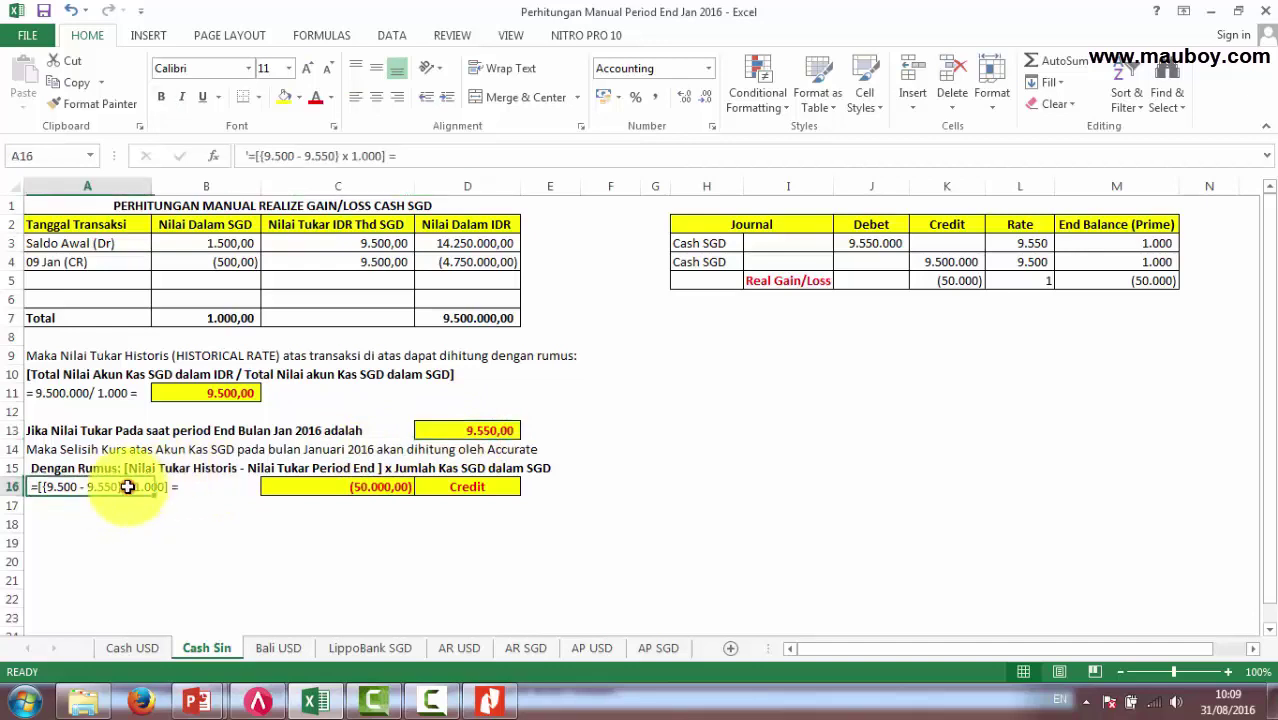
pyautogui.click(233, 318)
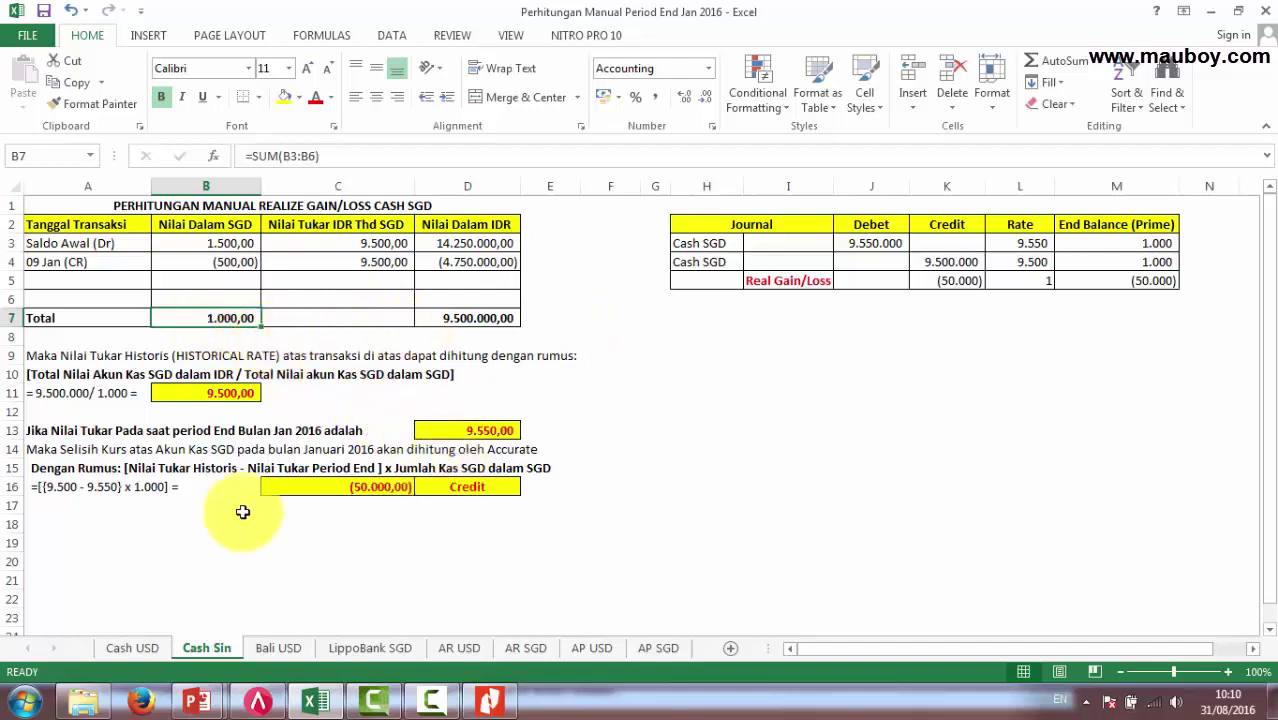
pyautogui.click(133, 487)
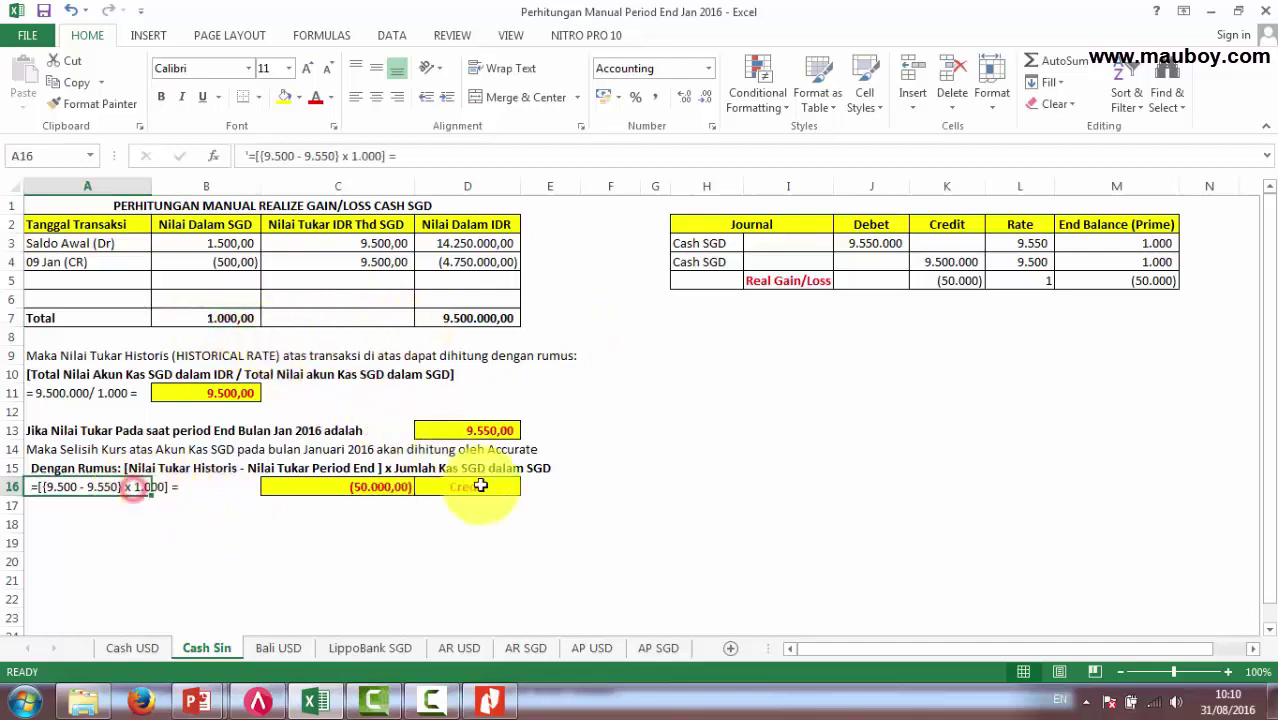
pyautogui.click(380, 490)
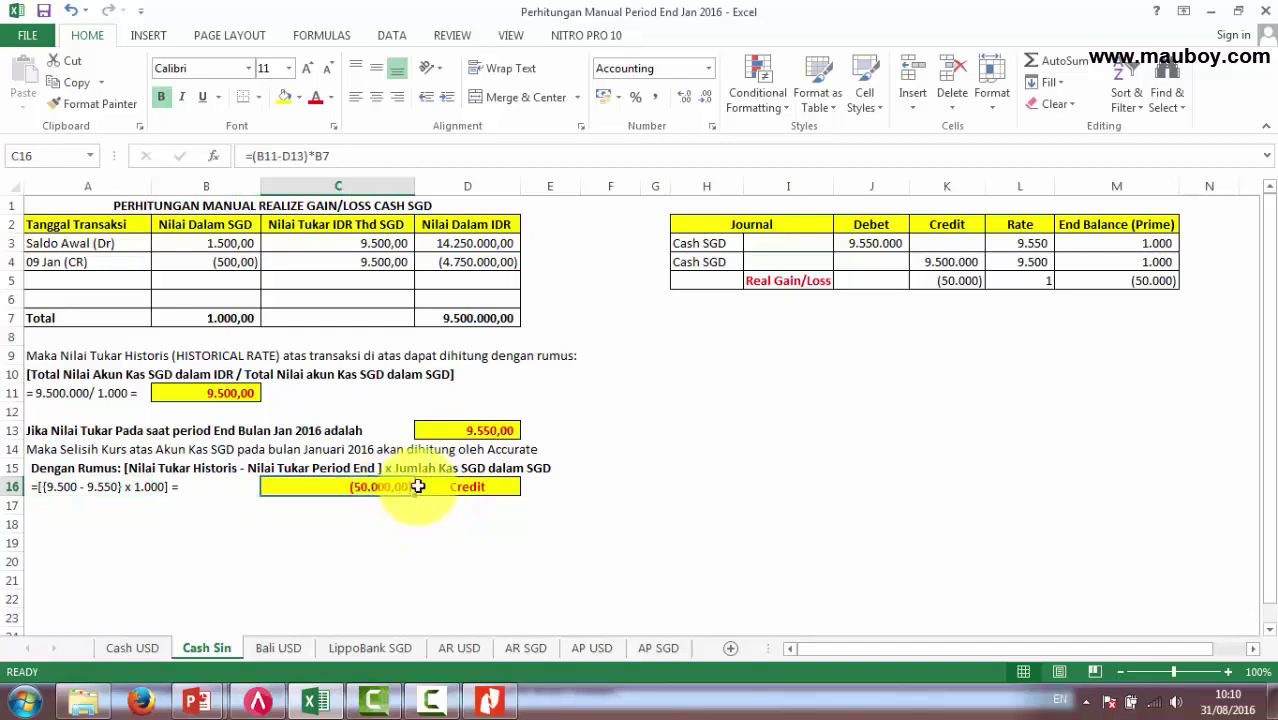
# Trace the Cash SGD debit in J3 to the period-end rate in L3 multiplied by the end balance in M3.
pyautogui.click(706, 246)
pyautogui.click(892, 243)
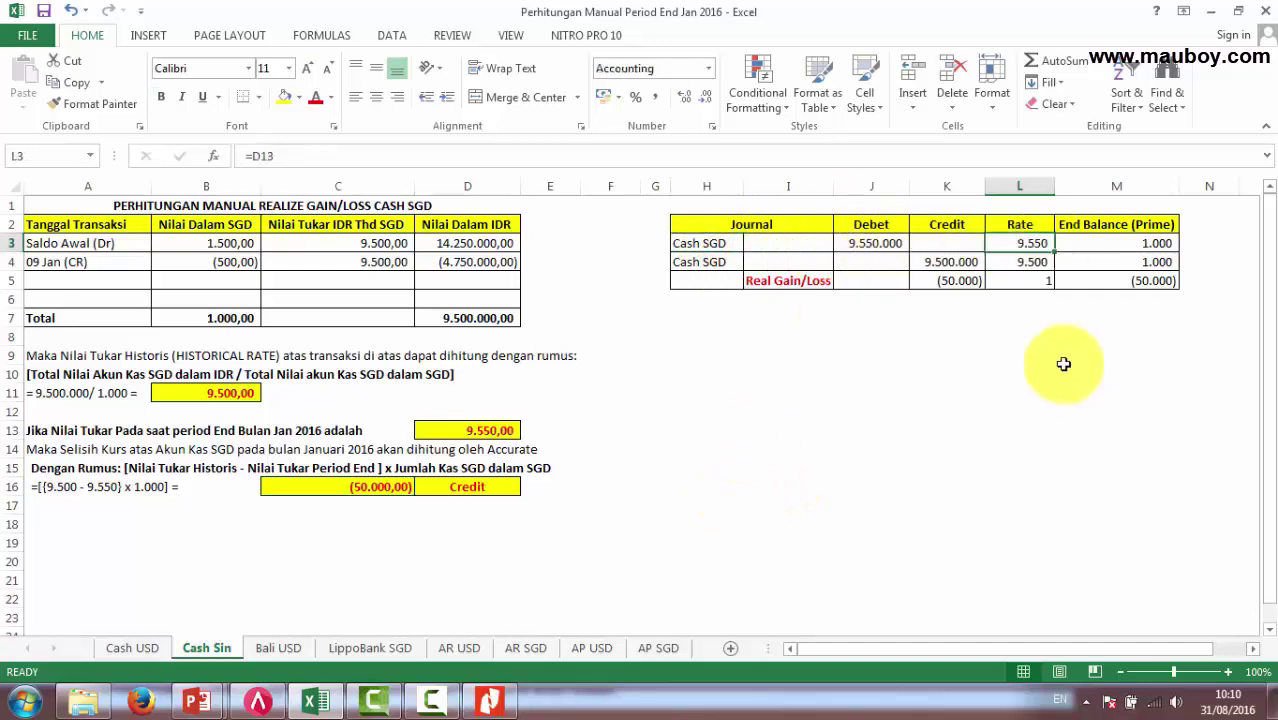
pyautogui.click(1025, 243)
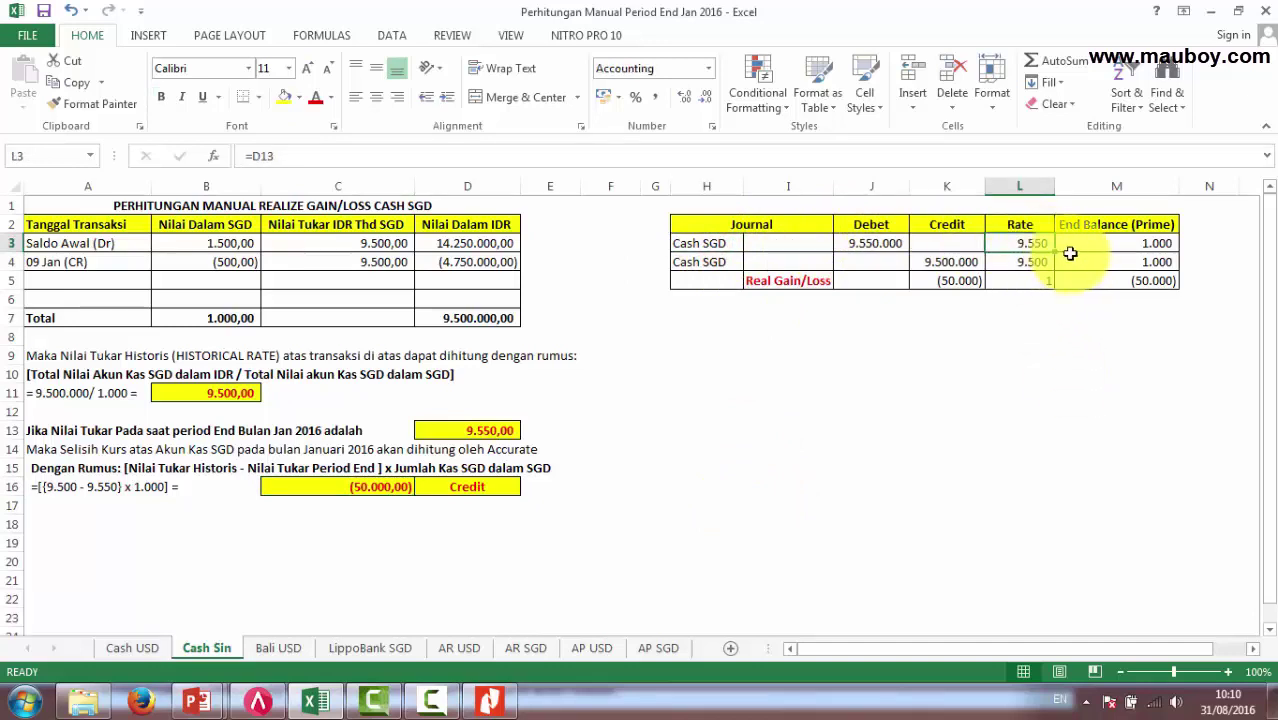
pyautogui.click(1140, 248)
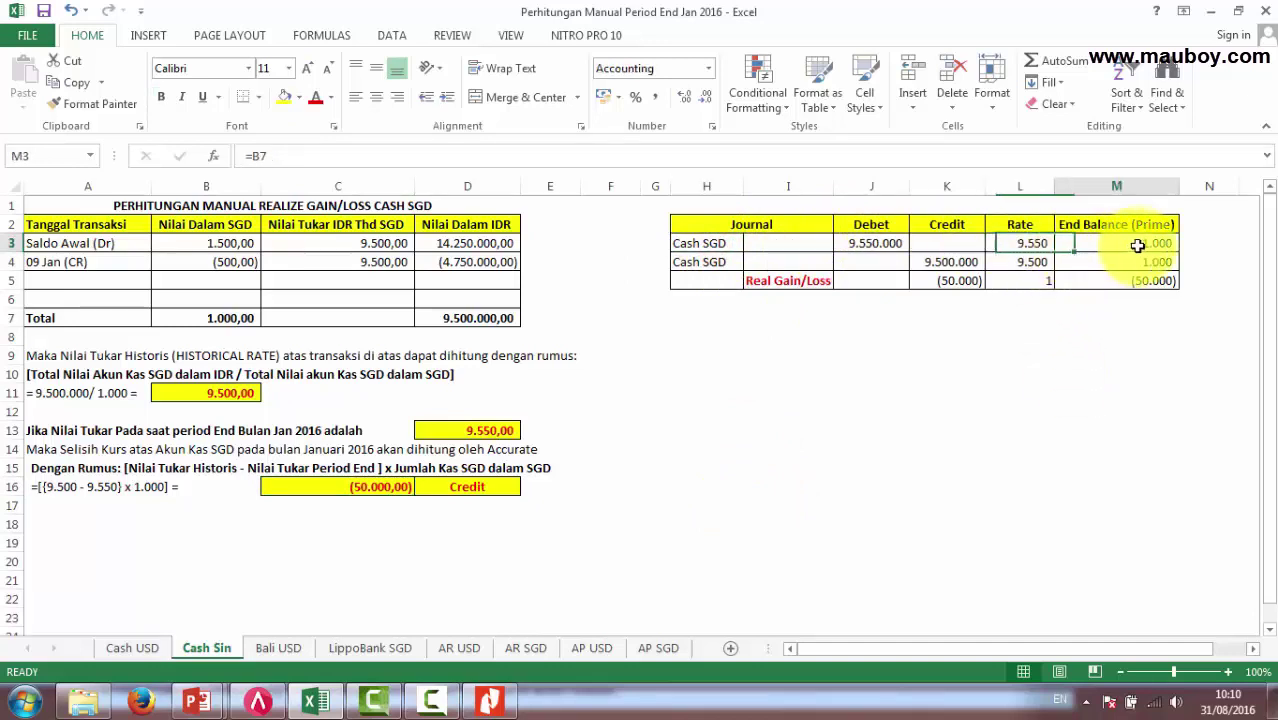
pyautogui.click(864, 242)
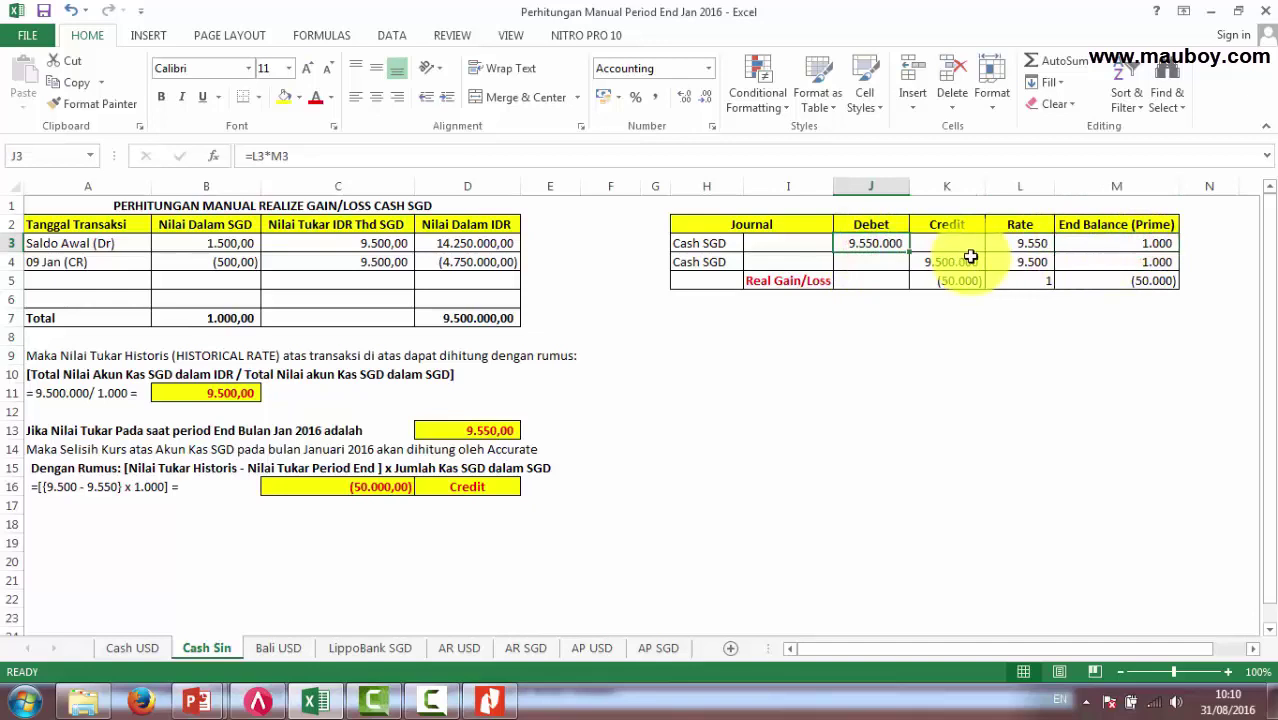
# Trace the Cash SGD credit in K4 to the historical rate in L4 multiplied by the end balance in M4.
pyautogui.click(1040, 264)
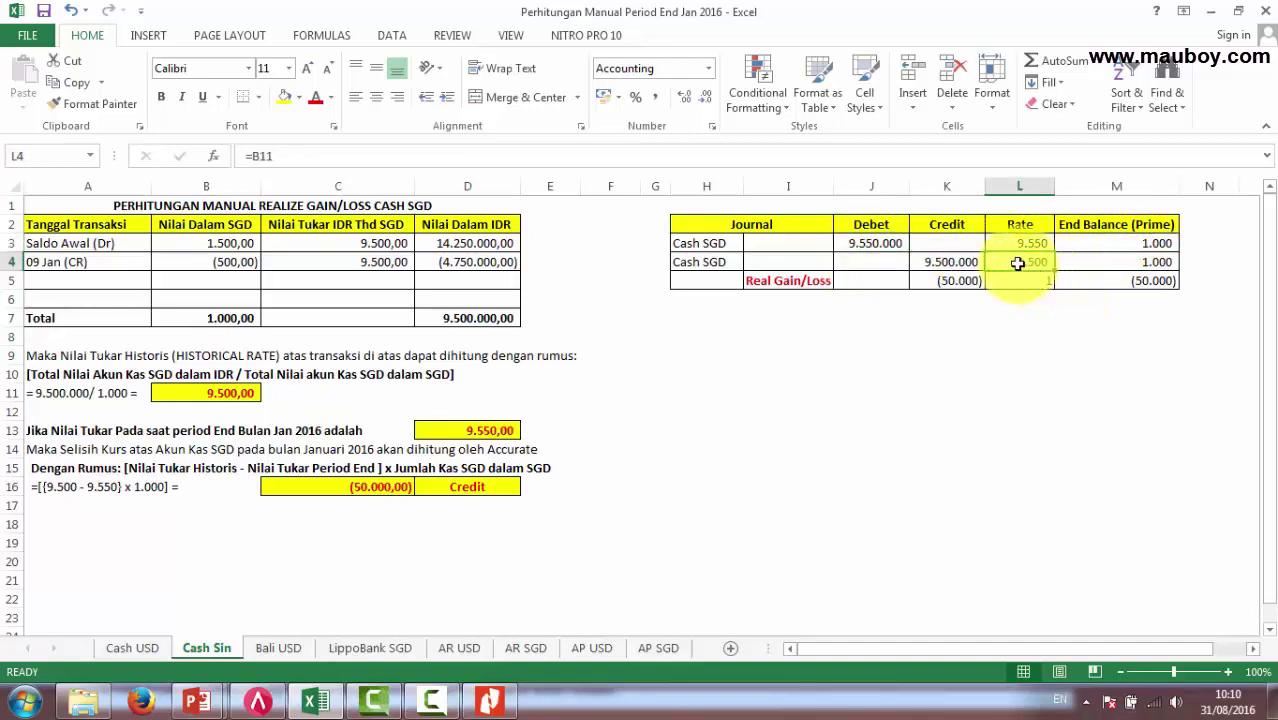
pyautogui.click(1122, 260)
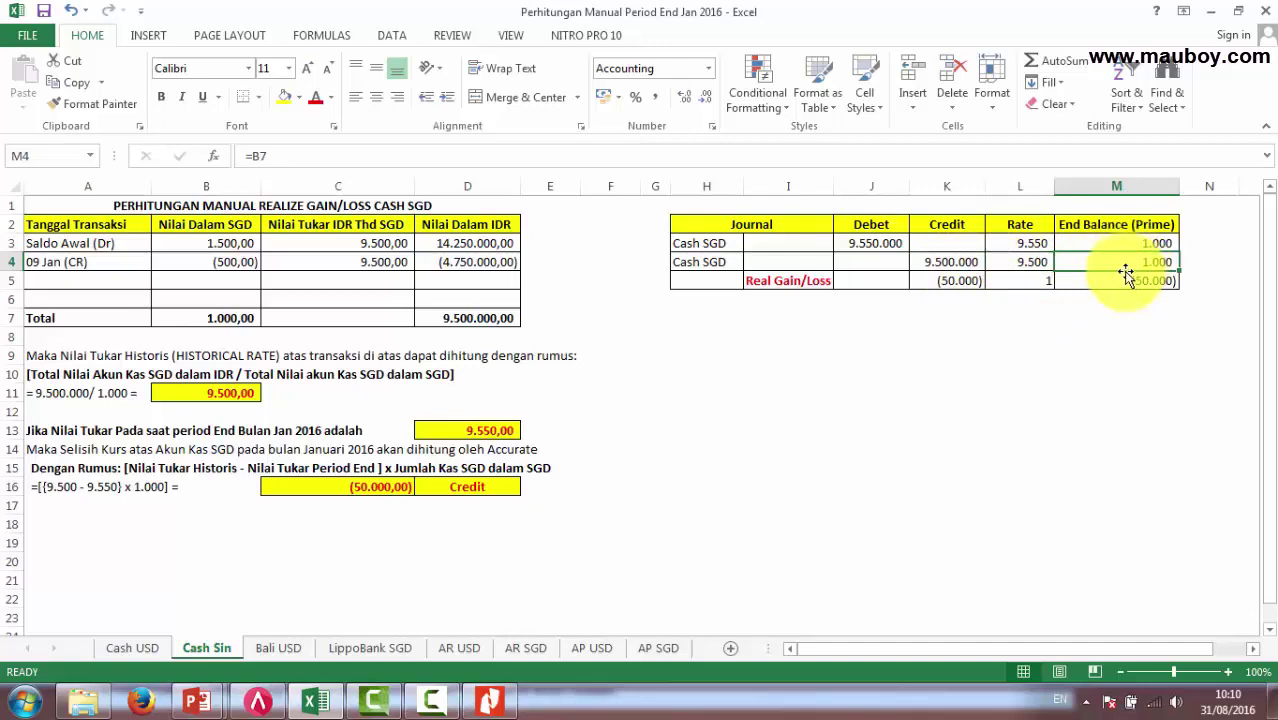
pyautogui.click(945, 263)
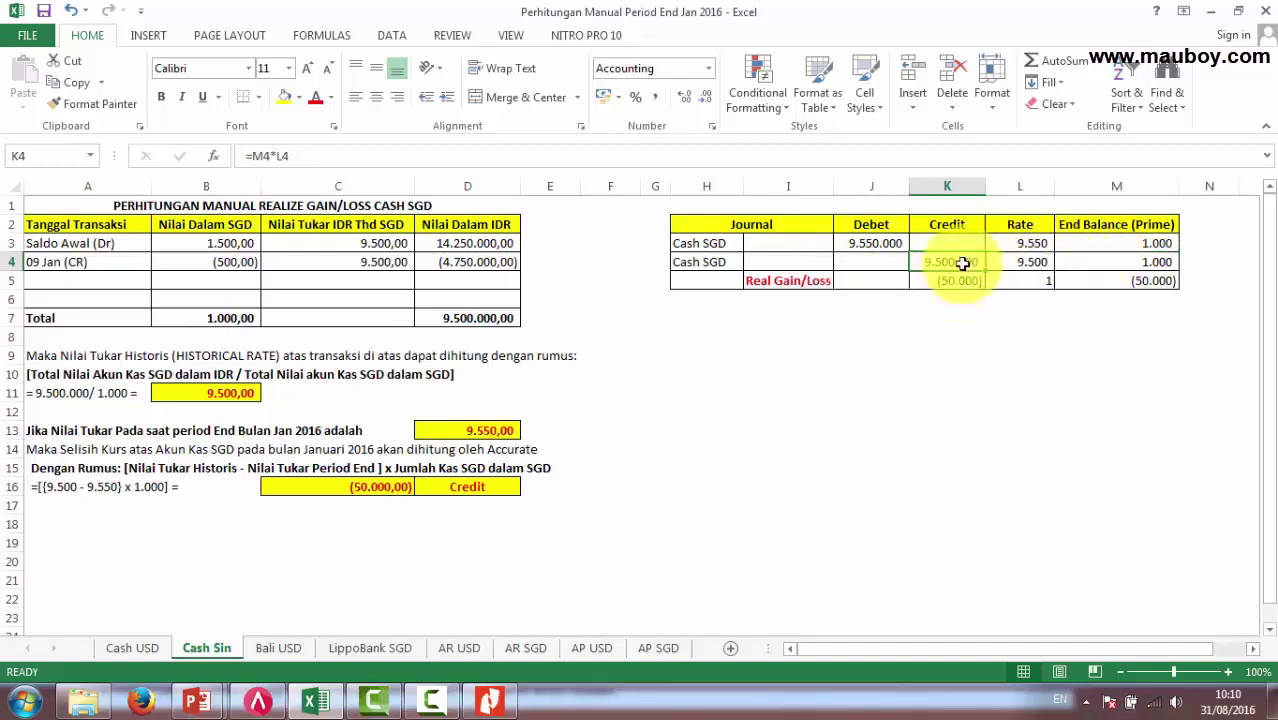
# Trace the Real Gain/Loss credit in K5 through M5 back to the exchange difference in C16.
pyautogui.click(773, 284)
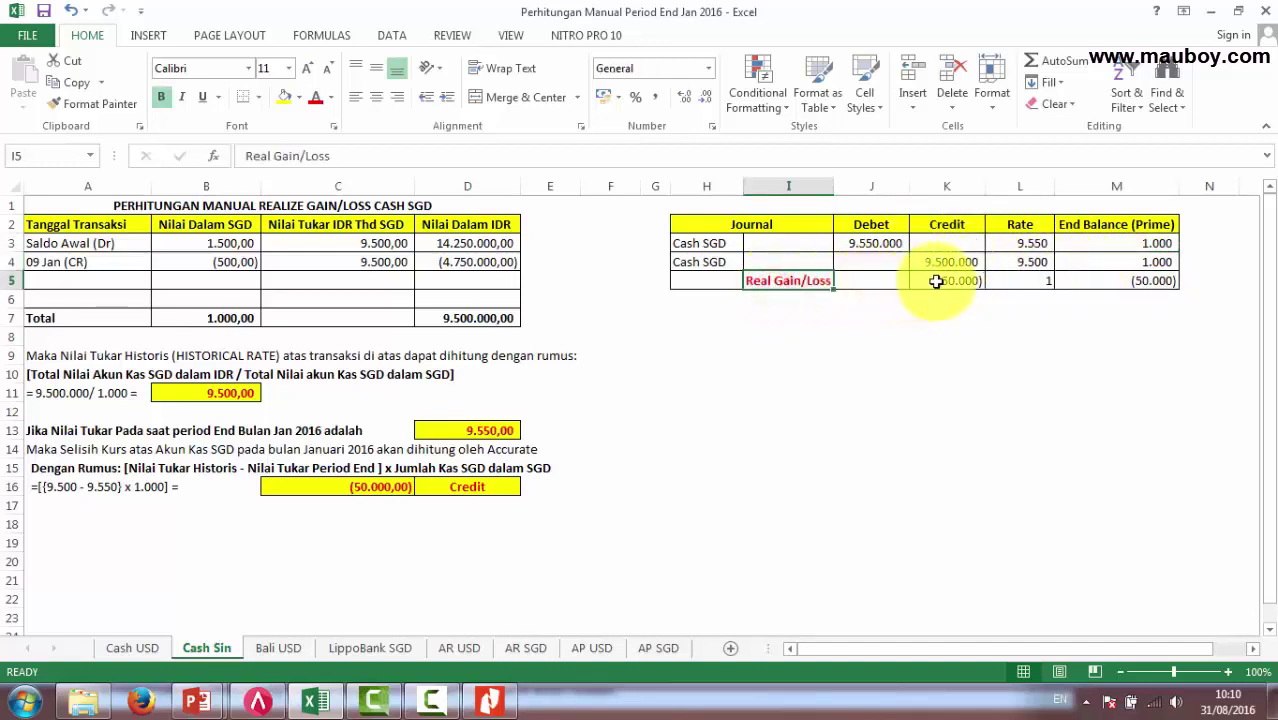
pyautogui.click(955, 282)
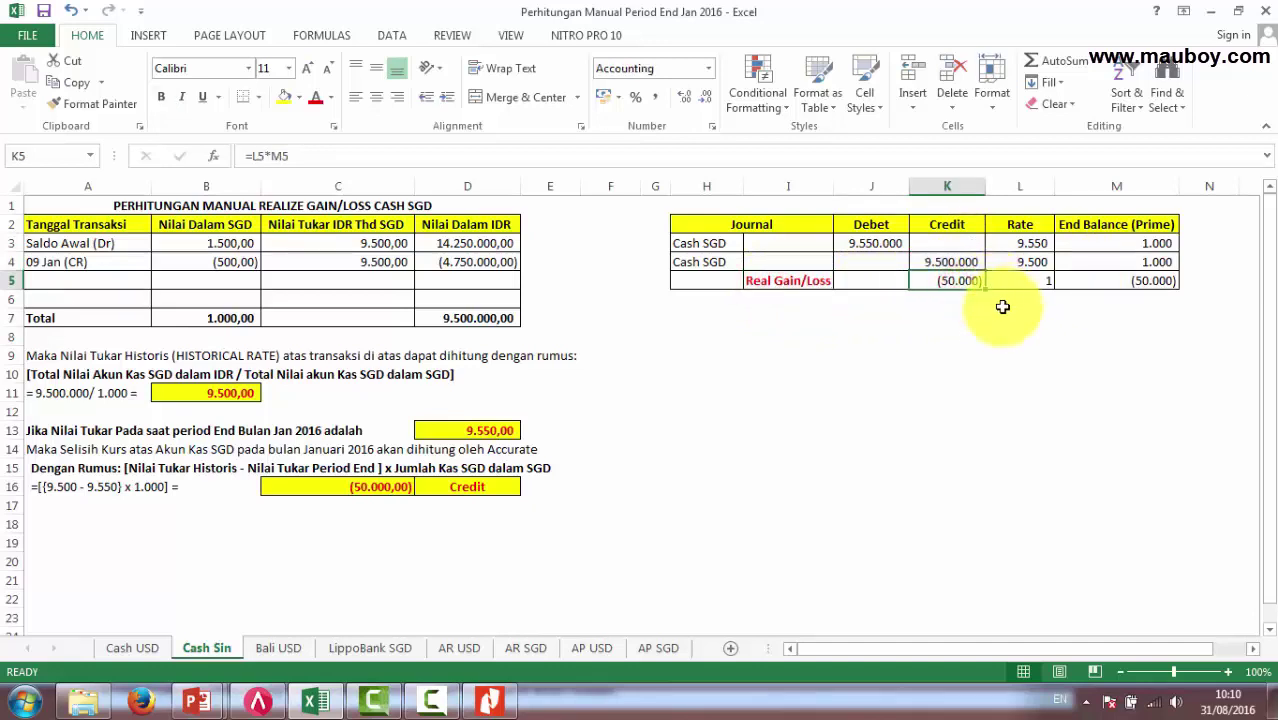
pyautogui.click(1122, 278)
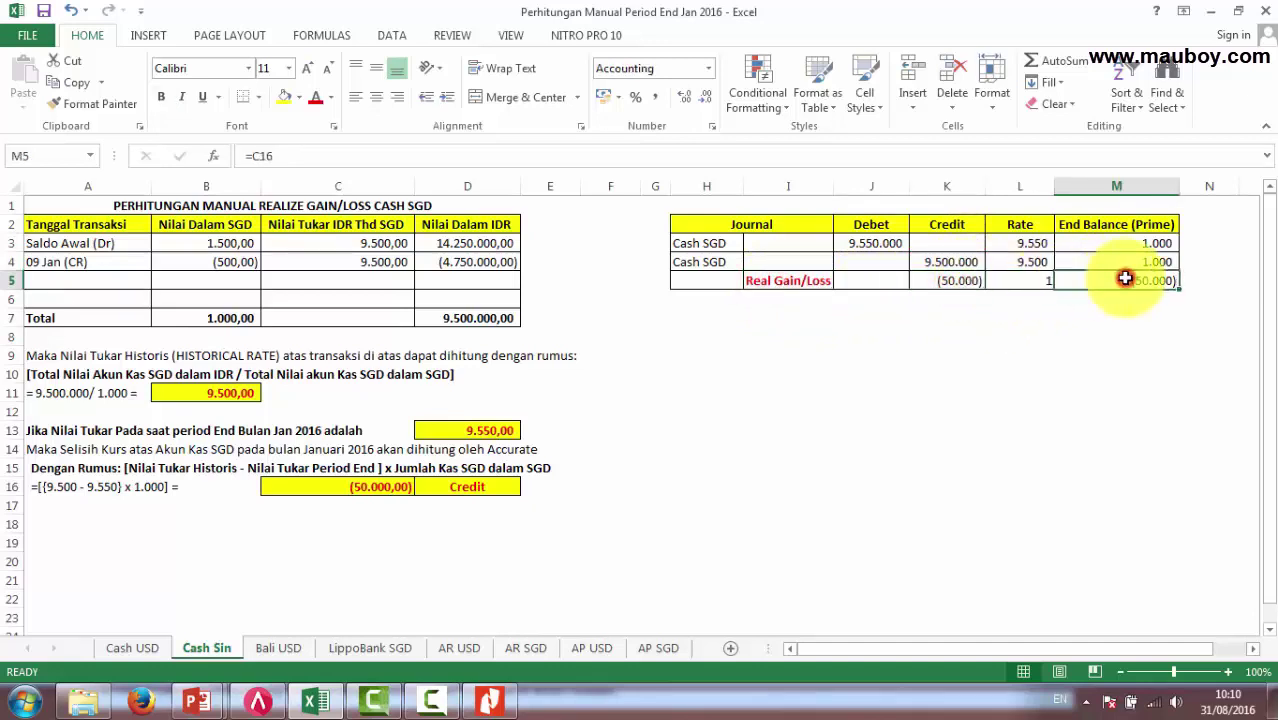
pyautogui.click(375, 484)
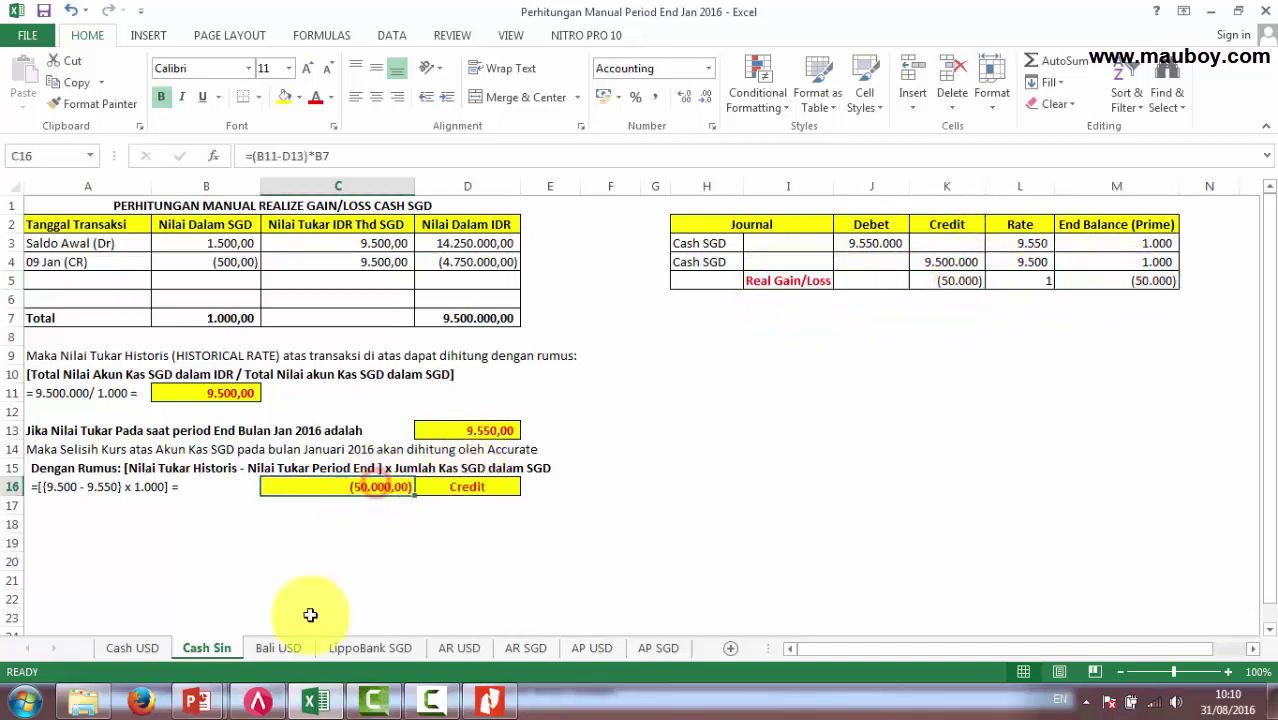
# Switch to ACCURATE and check the Cash SinDollar debit in Journal Voucher 1065.
pyautogui.click(262, 703)
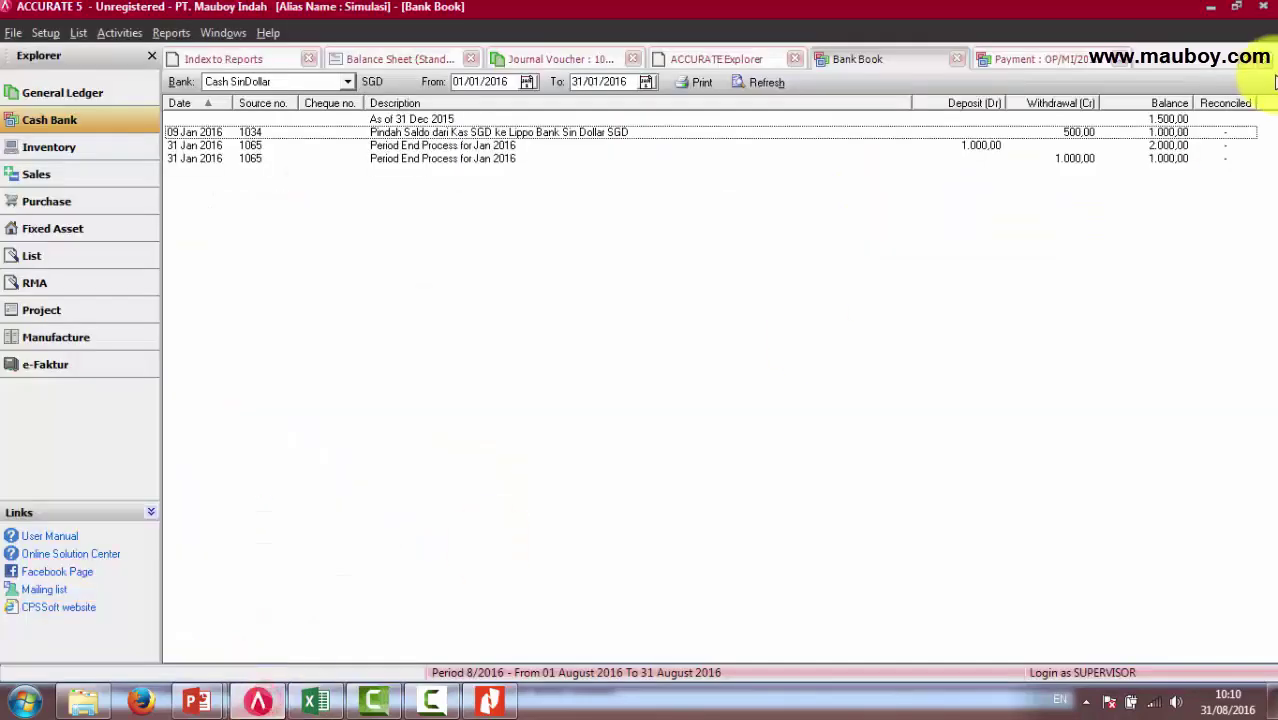
pyautogui.click(562, 59)
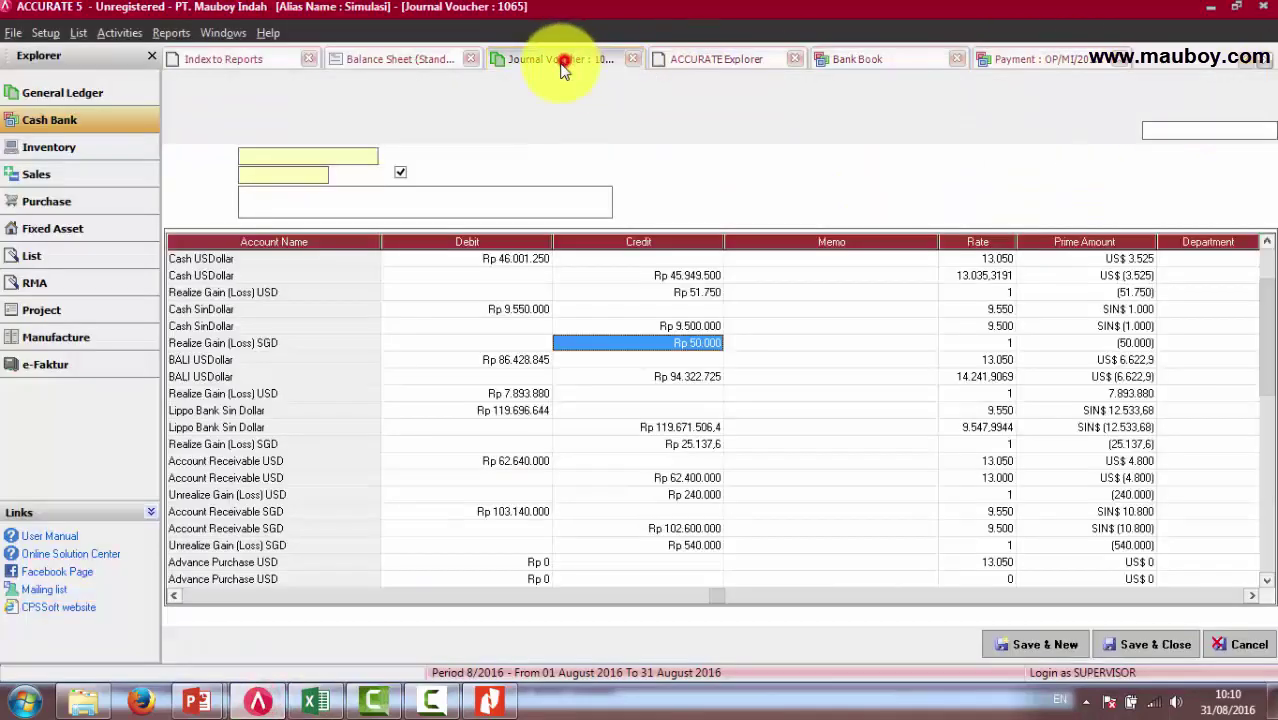
pyautogui.click(538, 310)
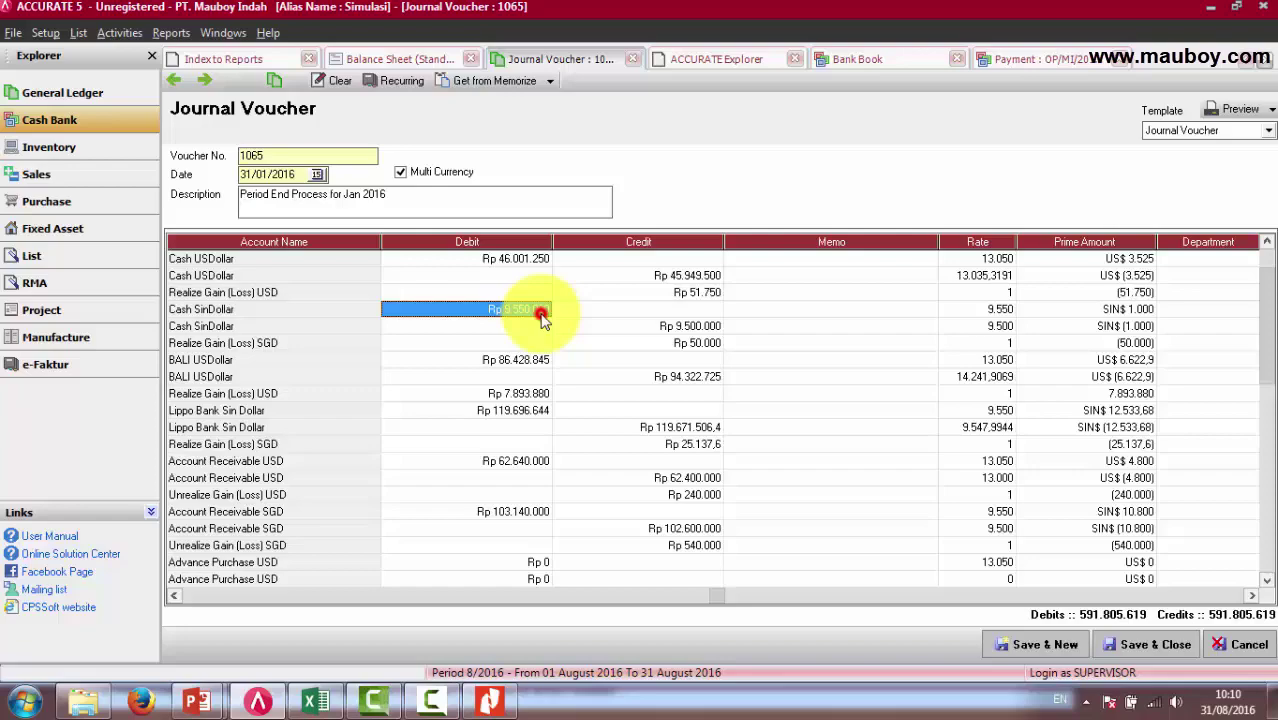
# Place a reduced Excel window over the voucher with its credit column exposed, showing the Cash SGD journal table in columns H to M.
pyautogui.click(316, 703)
pyautogui.click(1238, 11)
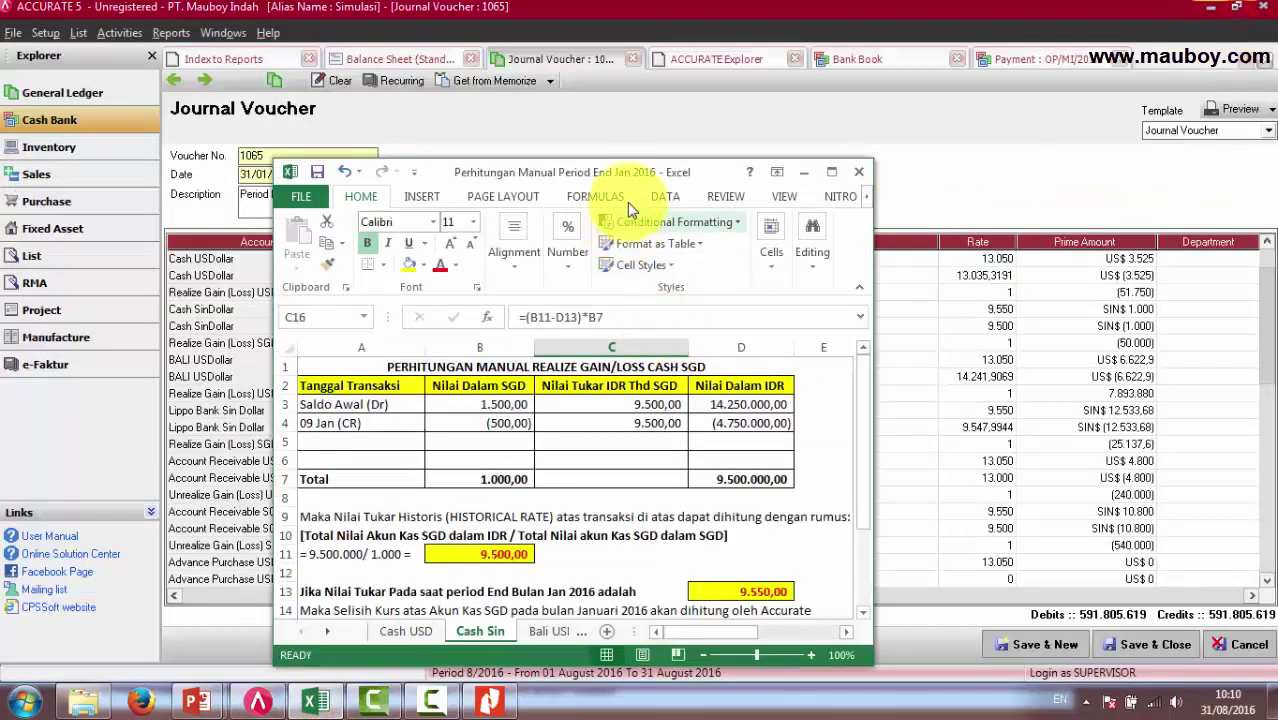
pyautogui.moveTo(621, 178); pyautogui.dragTo(291, 153)
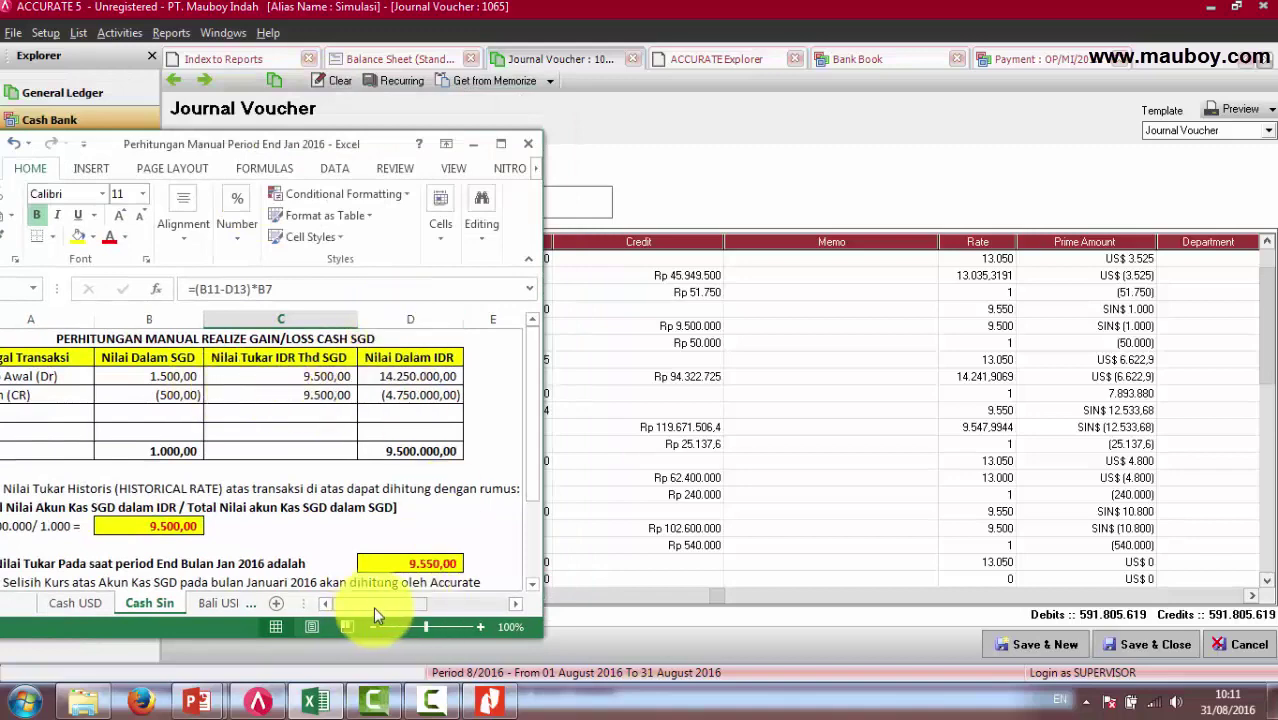
pyautogui.moveTo(373, 606); pyautogui.dragTo(456, 607)
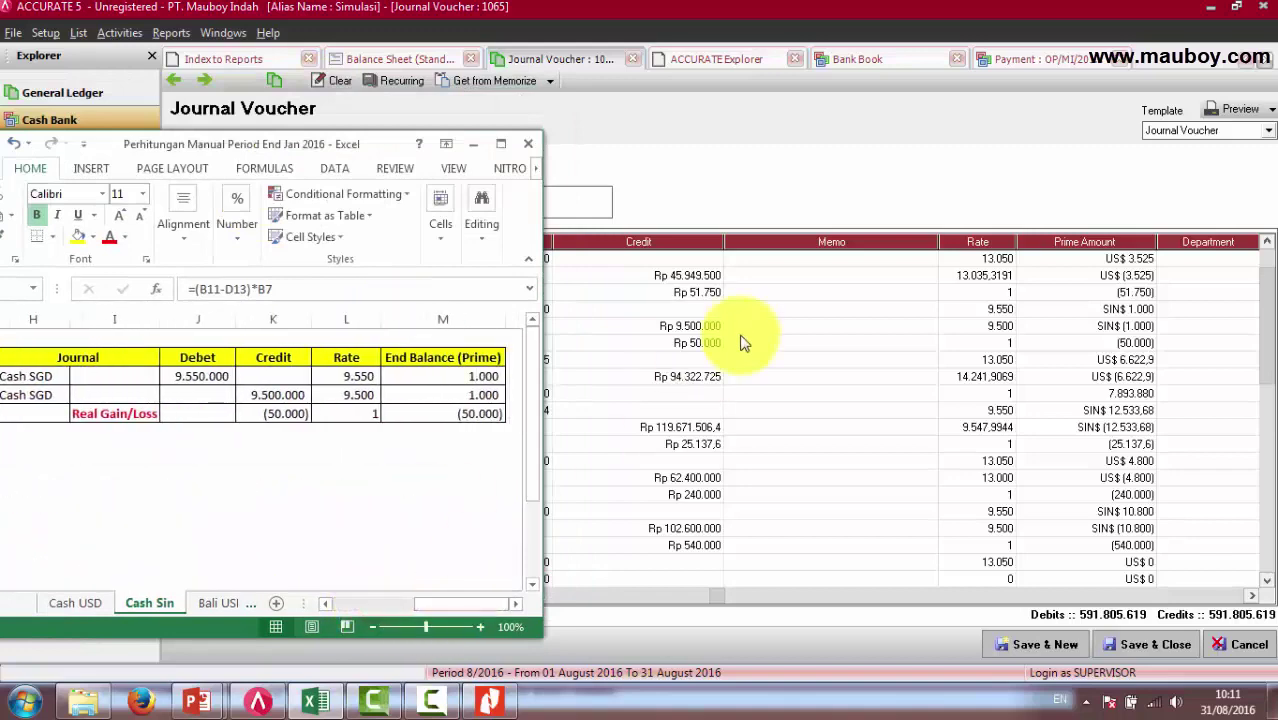
# Check the Cash SinDollar debit and credit and the Realize Gain (Loss) SGD credit in voucher 1065 against the manual journal.
pyautogui.click(695, 335)
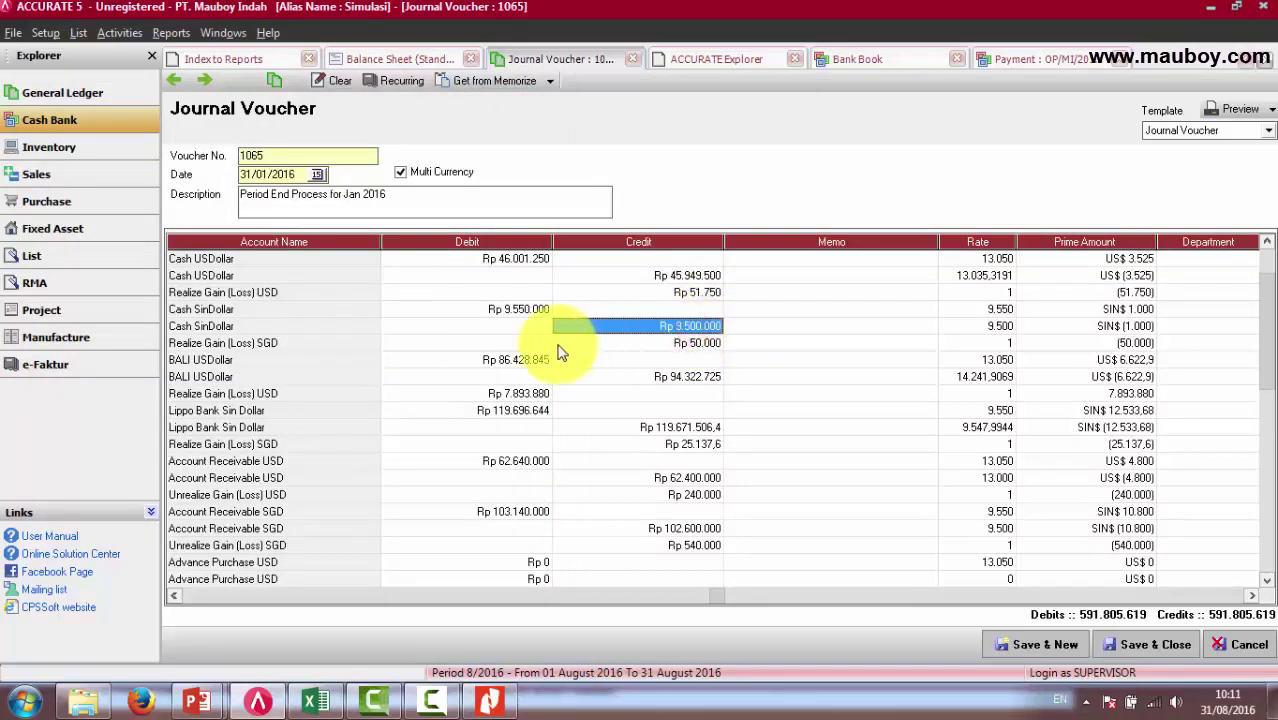
pyautogui.click(512, 311)
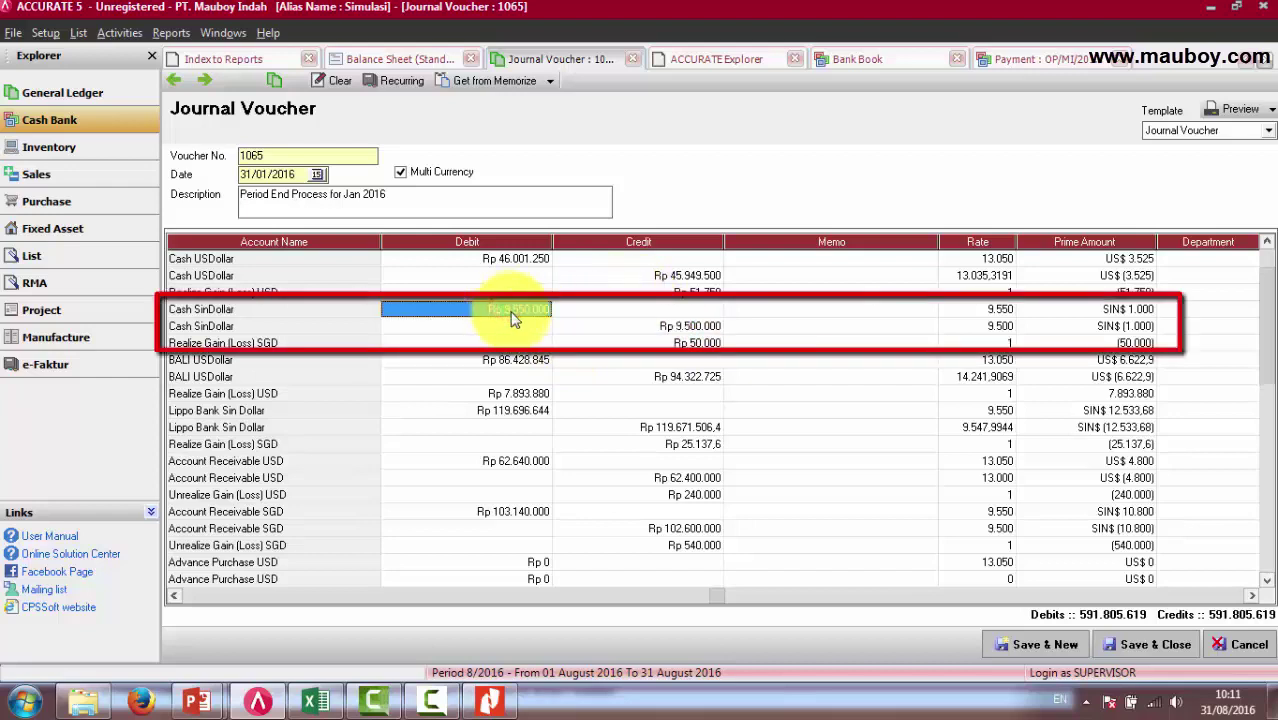
pyautogui.click(693, 330)
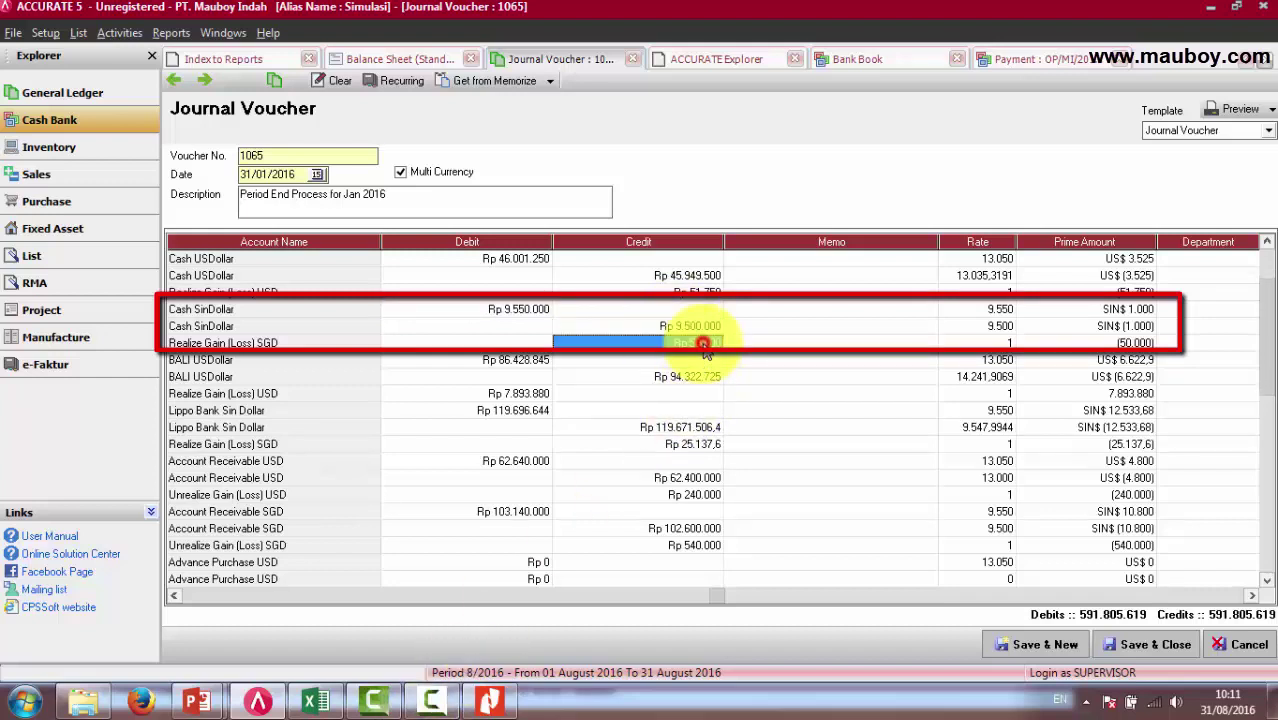
# Check the Cash SinDollar prime amount and exchange rates in voucher 1065.
pyautogui.click(1080, 309)
pyautogui.click(985, 322)
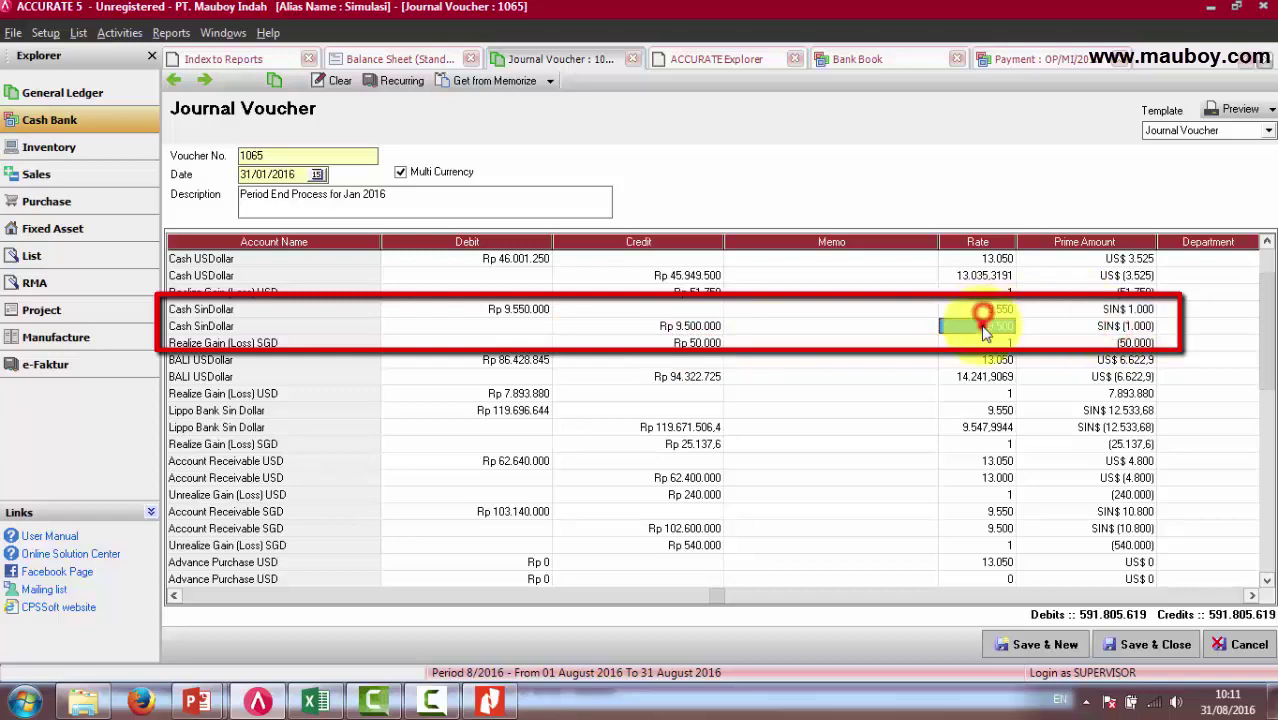
# Switch to Excel, maximize the workbook window and bring the whole Cash Sin calculation beside its journal into view.
pyautogui.click(318, 700)
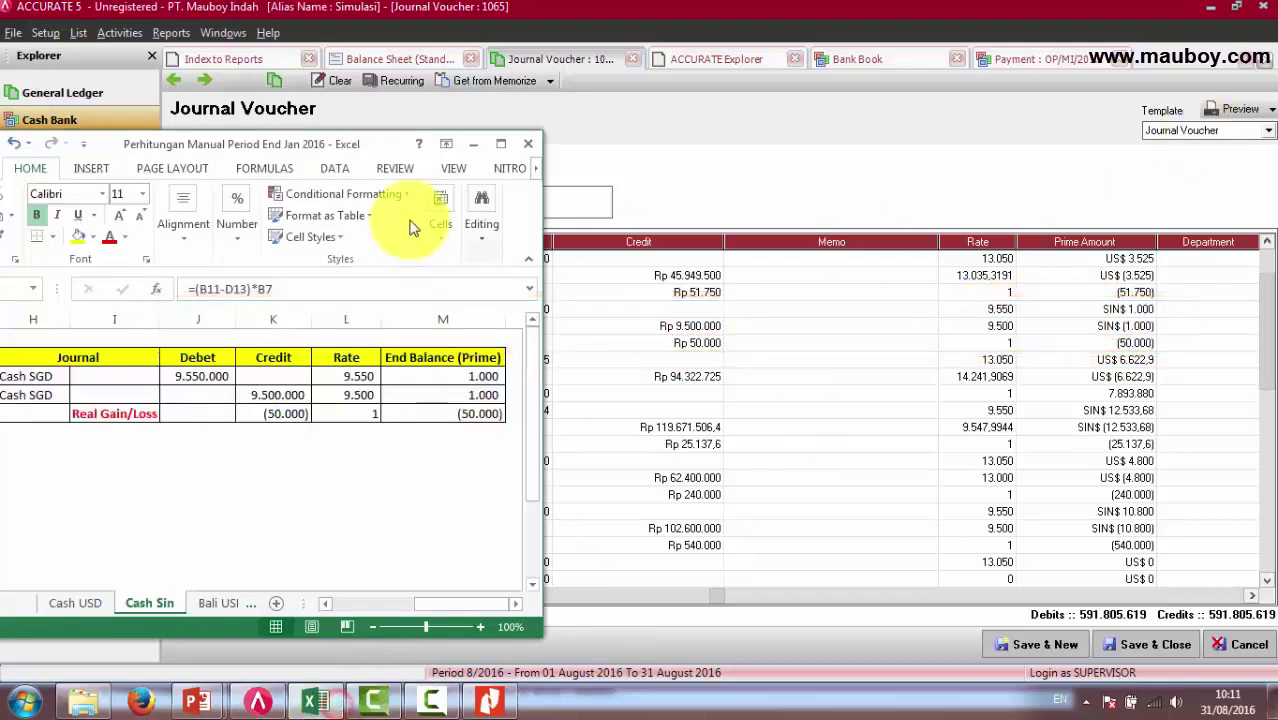
pyautogui.click(500, 143)
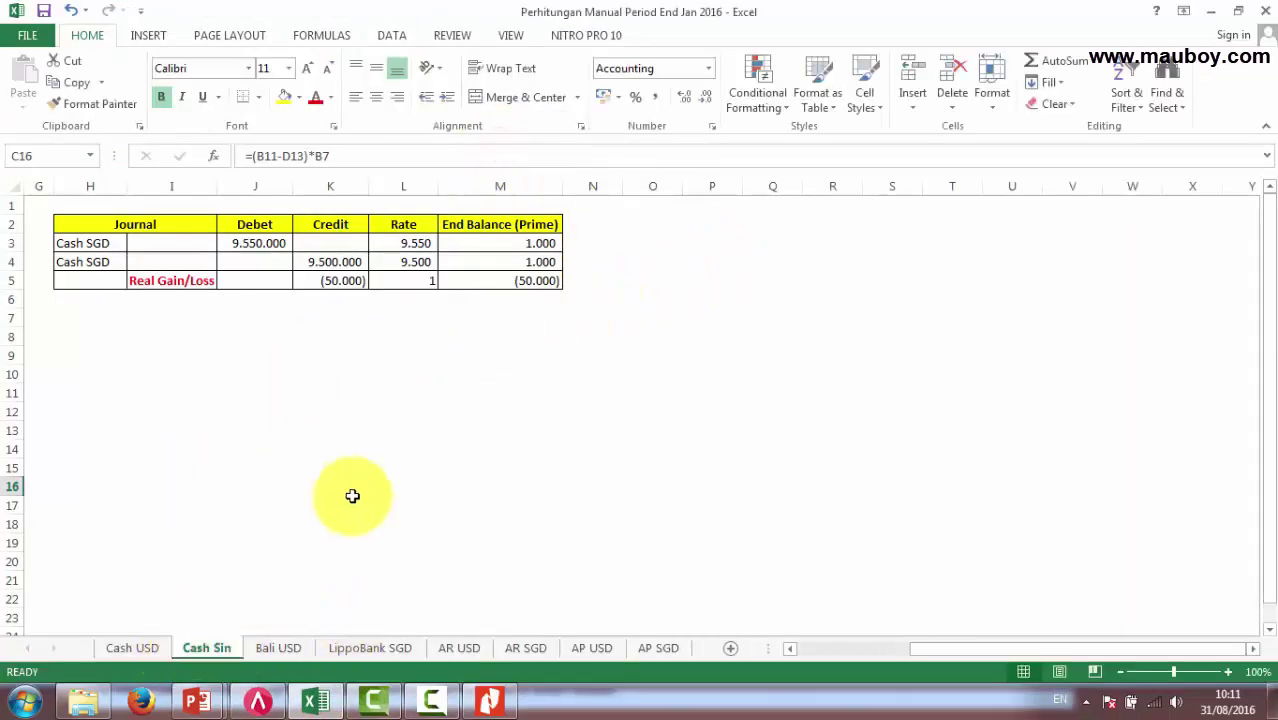
pyautogui.moveTo(996, 646); pyautogui.dragTo(848, 650)
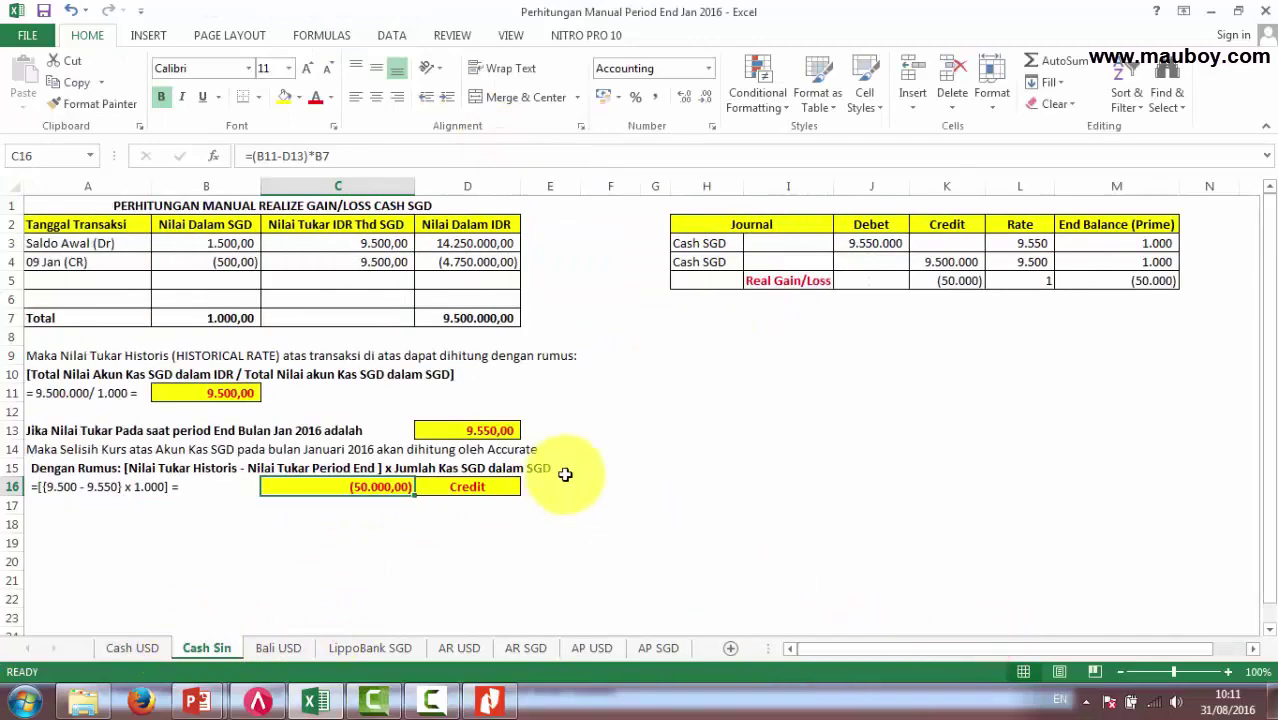
pyautogui.click(624, 454)
# Return to ACCURATE and recheck the Cash SinDollar debit and credit and the Realize Gain (Loss) SGD line in voucher 1065.
pyautogui.click(1216, 12)
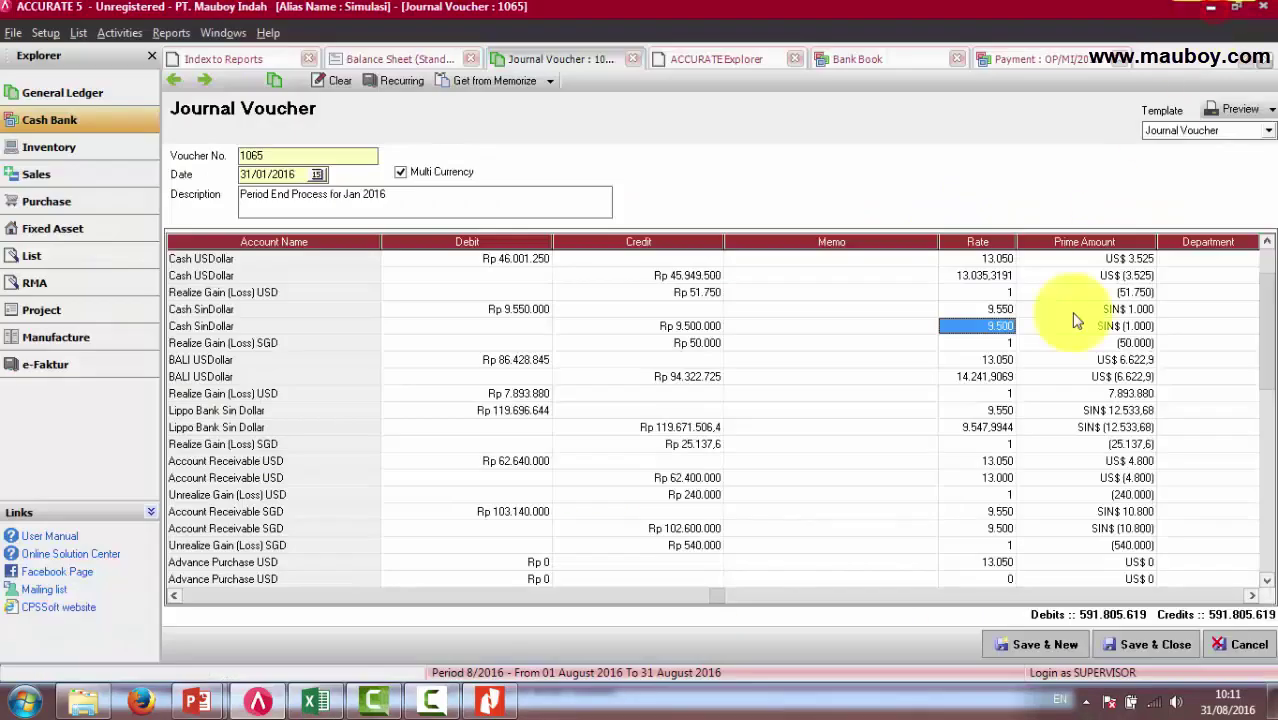
pyautogui.click(1074, 326)
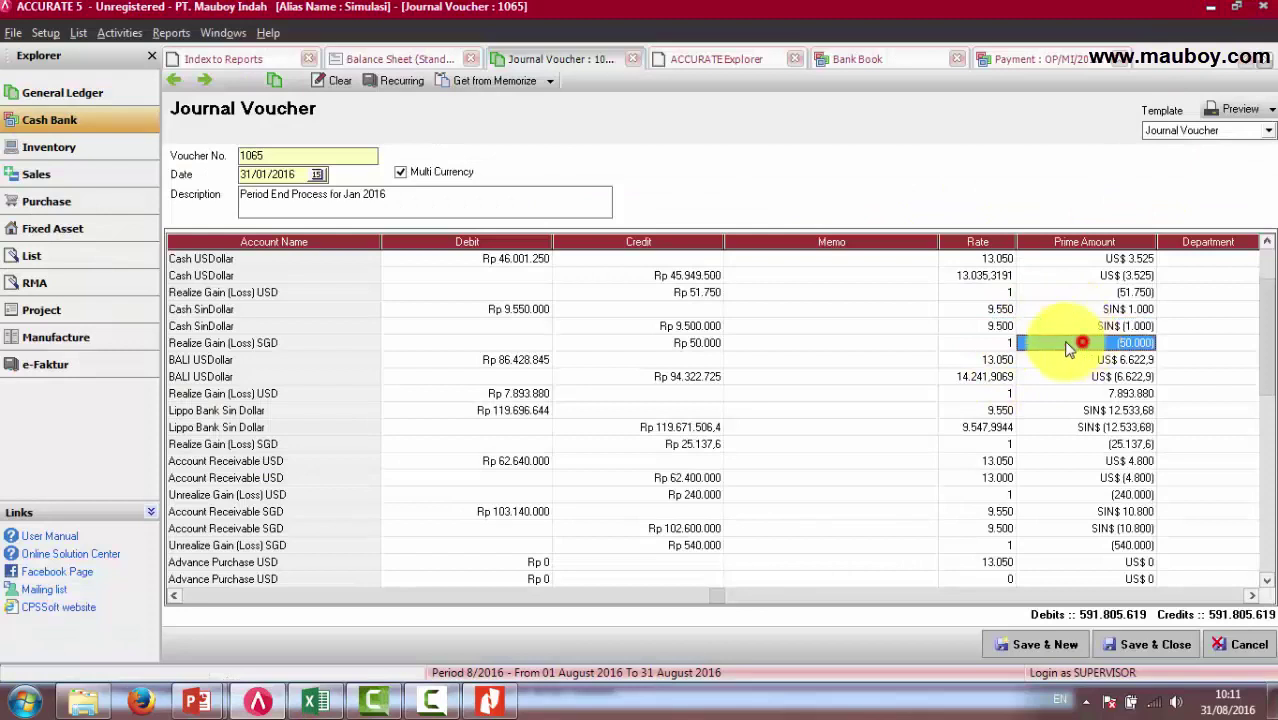
pyautogui.click(845, 330)
pyautogui.click(690, 326)
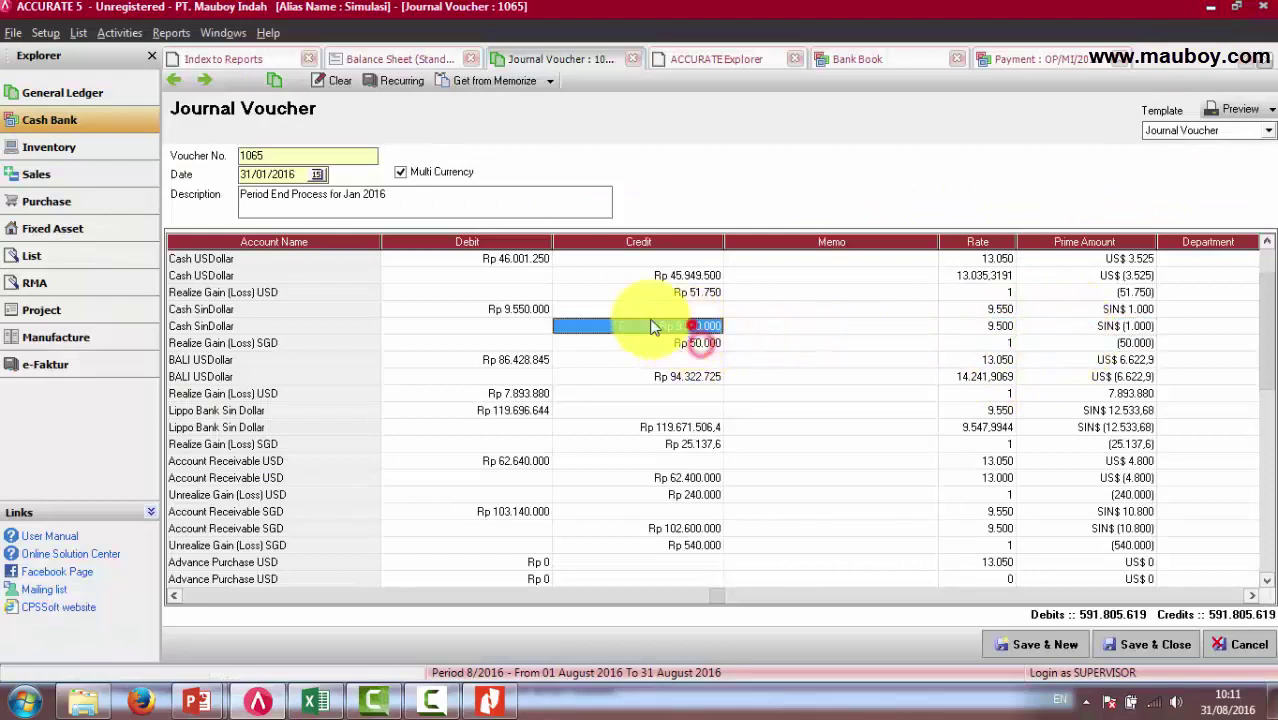
pyautogui.click(535, 309)
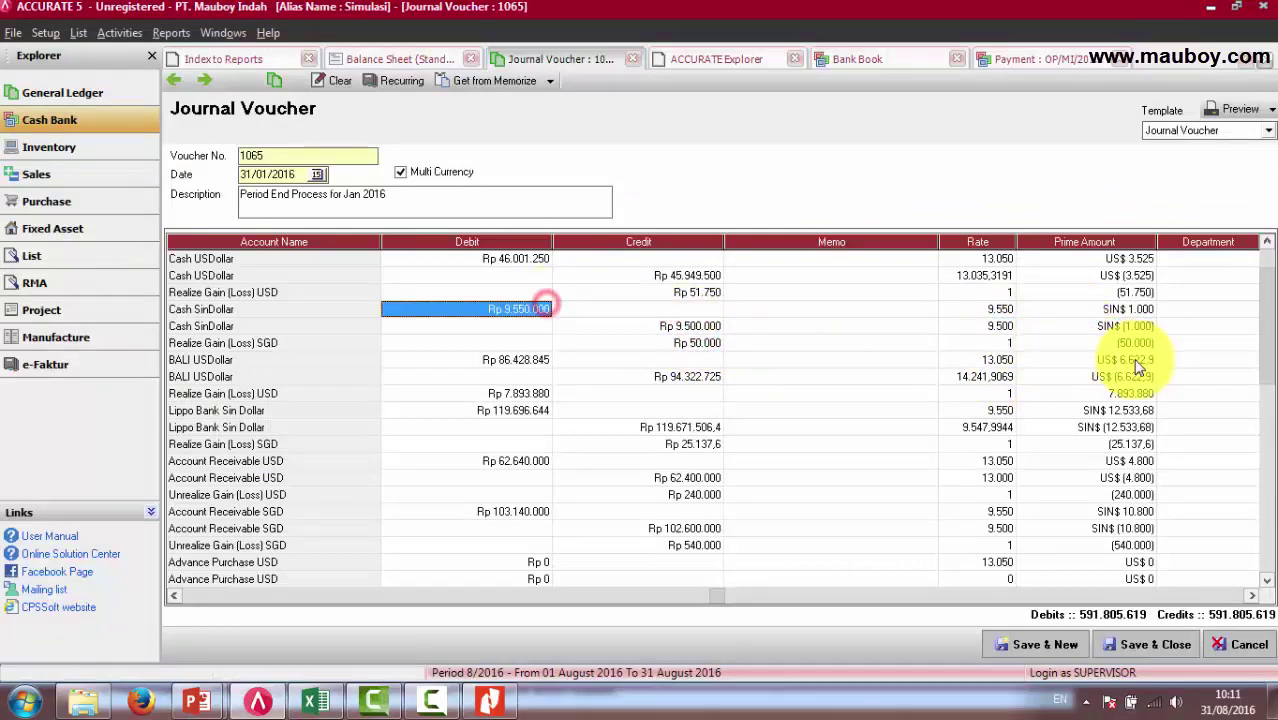
# Check the BALI USDollar debit and credit lines in voucher 1065.
pyautogui.click(500, 362)
pyautogui.click(495, 376)
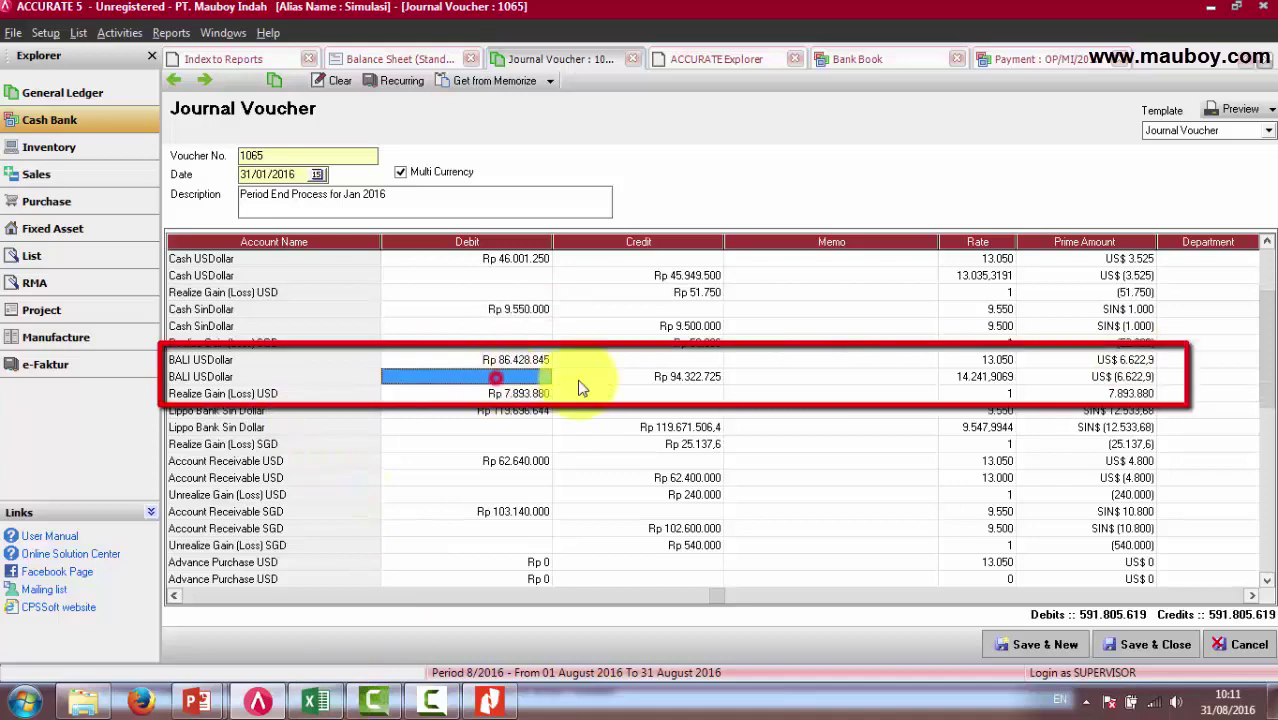
pyautogui.click(638, 376)
# Switch to Excel and review the USD amounts, their total and the exchange rates on the Bali USD sheet.
pyautogui.click(316, 700)
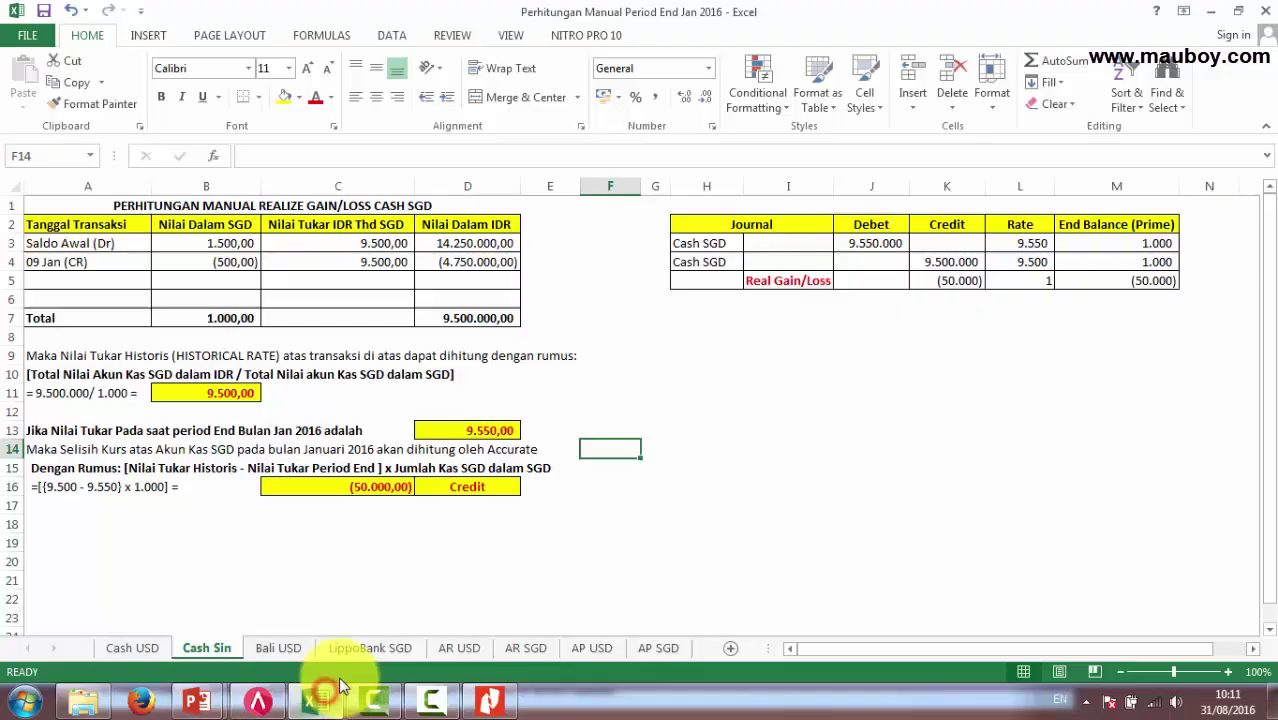
pyautogui.click(285, 648)
pyautogui.click(405, 337)
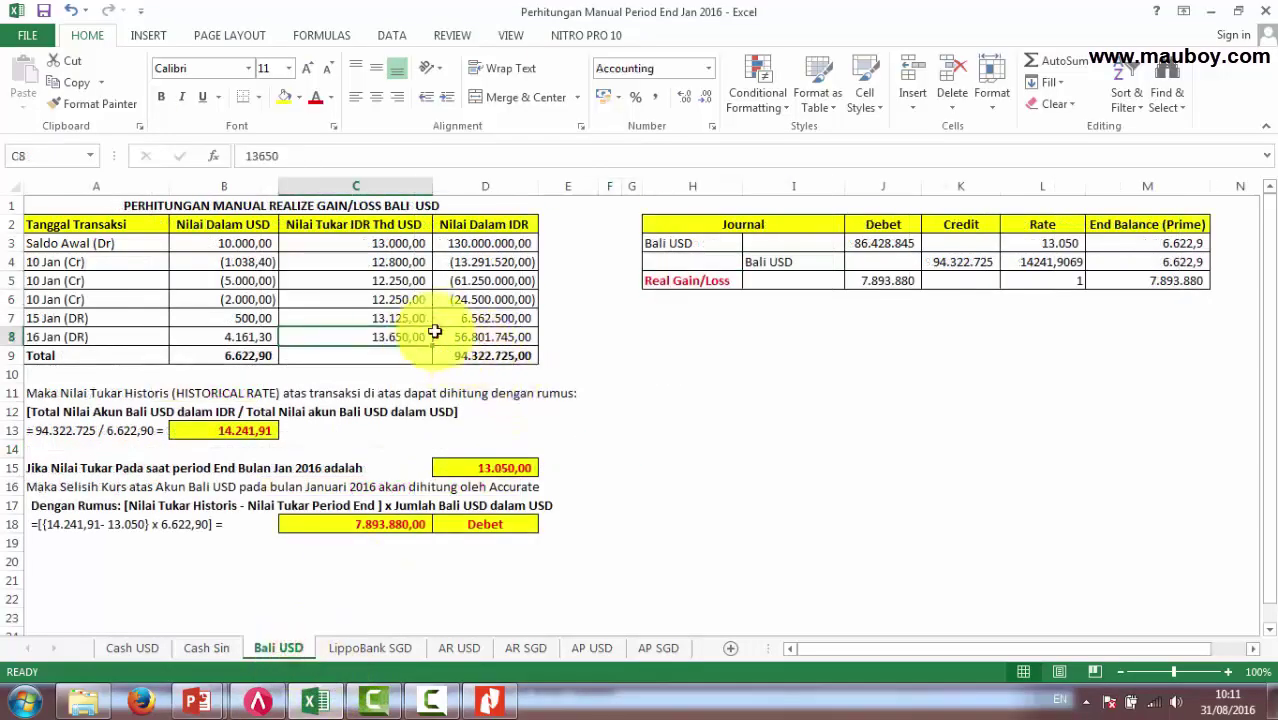
pyautogui.moveTo(240, 250); pyautogui.dragTo(240, 335)
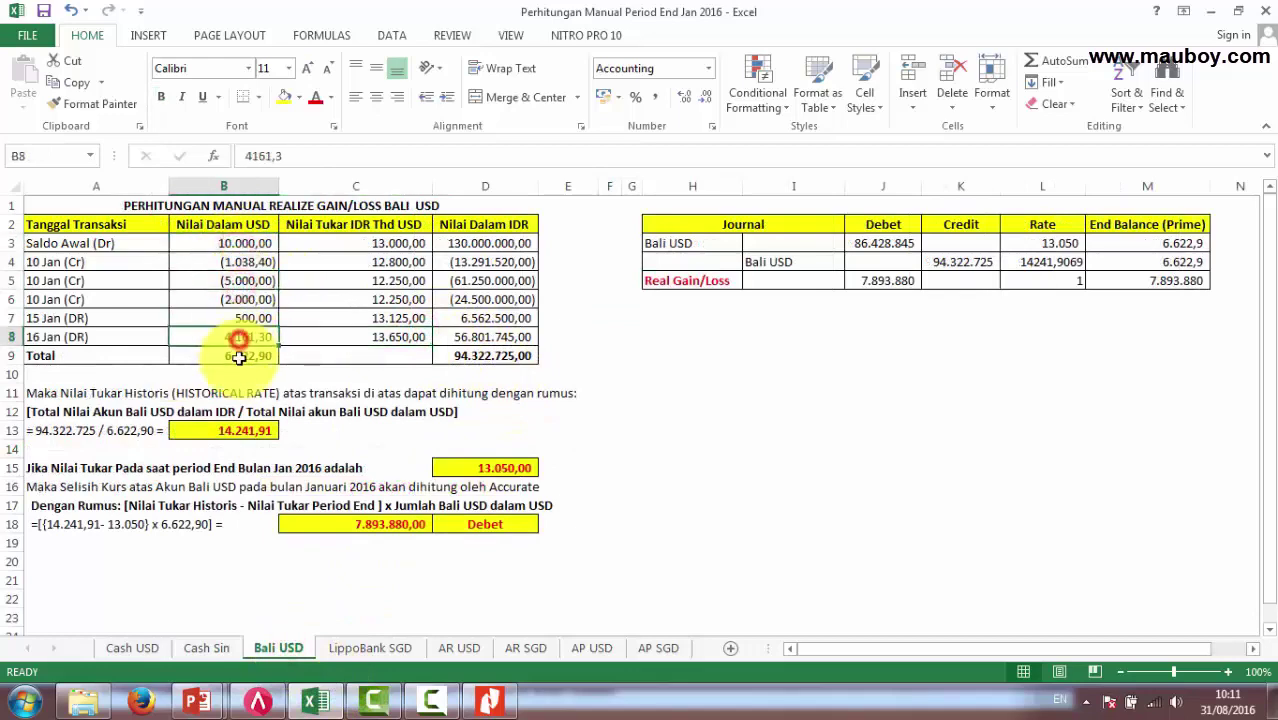
pyautogui.click(238, 356)
pyautogui.click(390, 337)
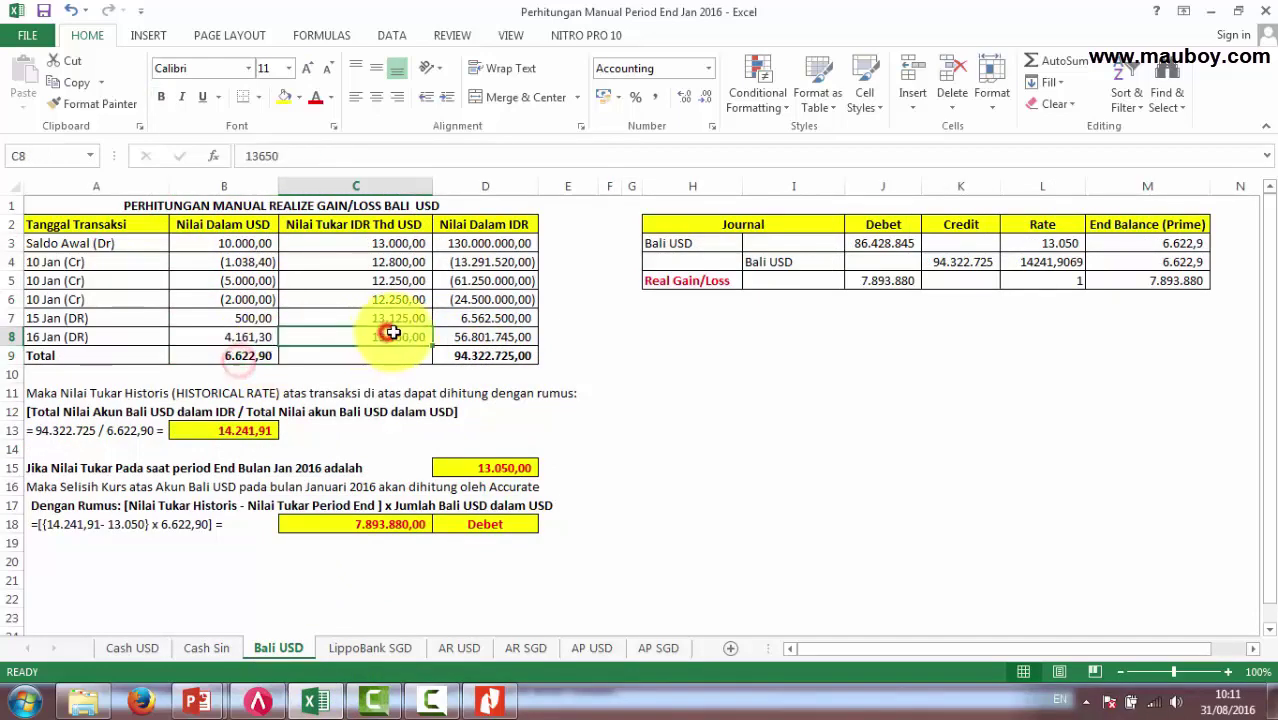
# View the LippoBank SGD sheet, then check the Lippo Bank Sin Dollar amounts, rates and Realize Gain (Loss) SGD credit in ACCURATE's voucher 1065.
pyautogui.click(376, 652)
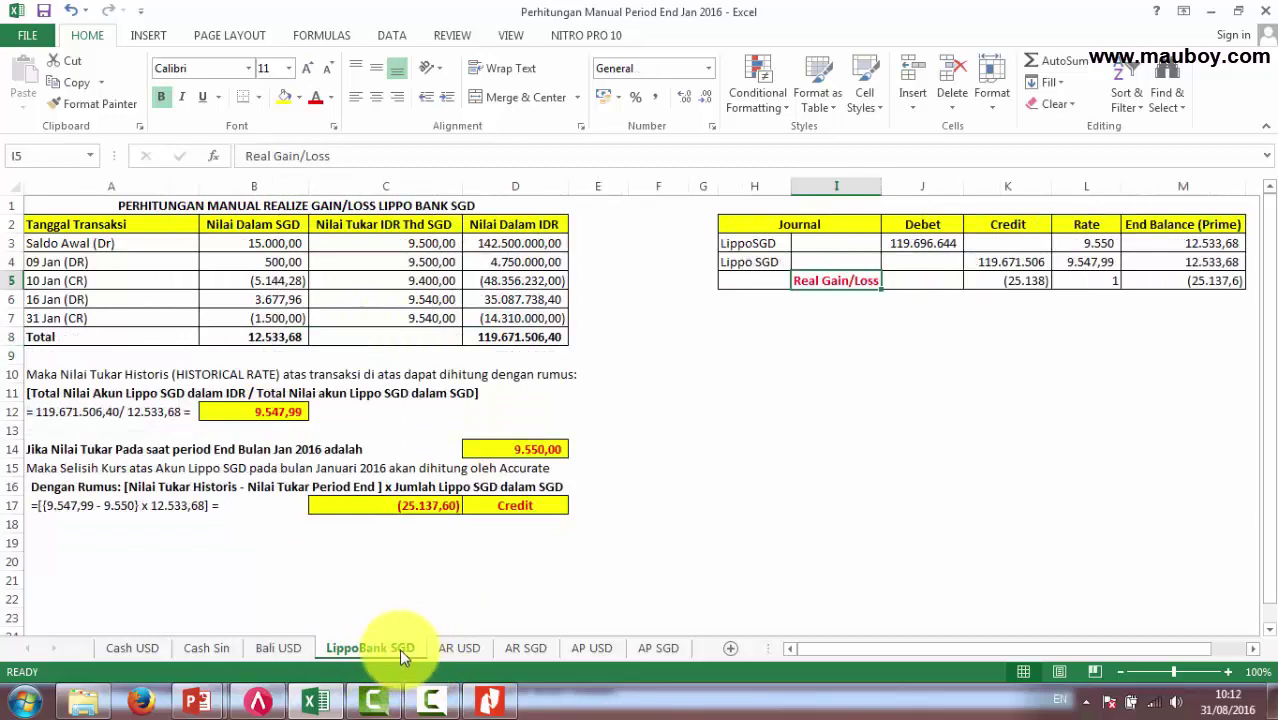
pyautogui.click(268, 700)
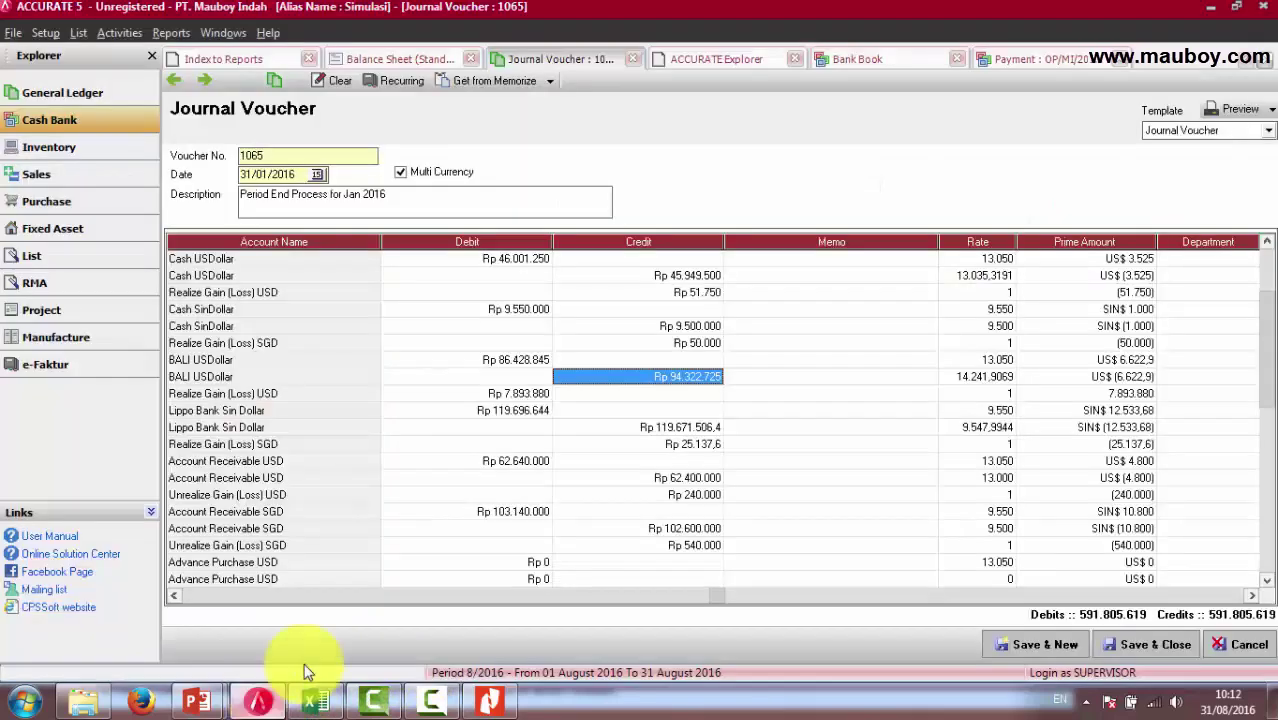
pyautogui.click(485, 410)
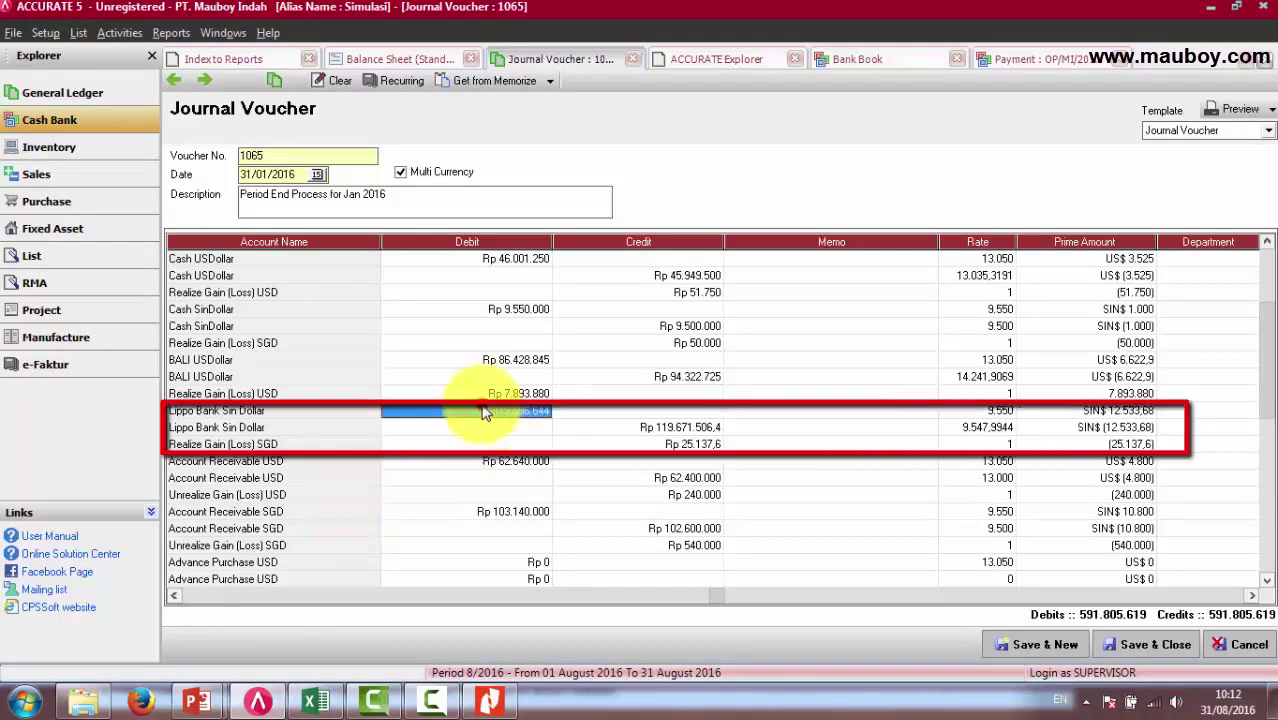
pyautogui.click(672, 444)
pyautogui.click(990, 428)
pyautogui.click(995, 410)
pyautogui.click(1110, 413)
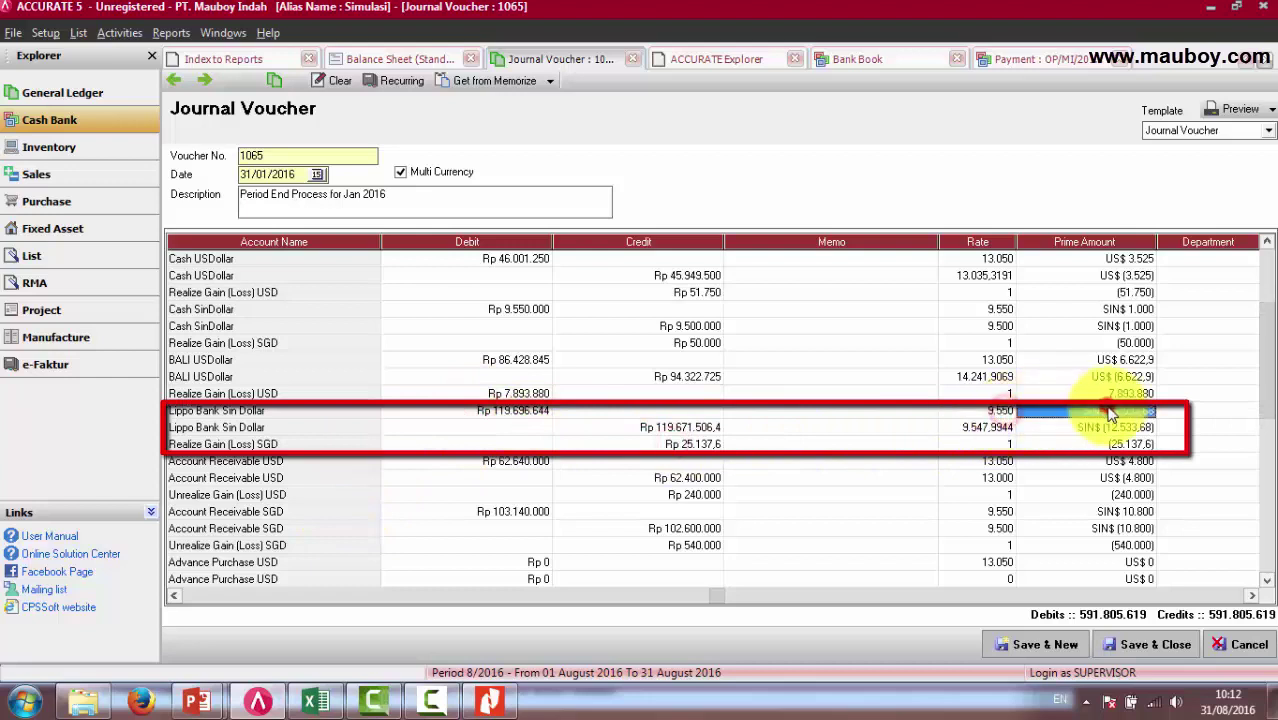
pyautogui.click(1113, 428)
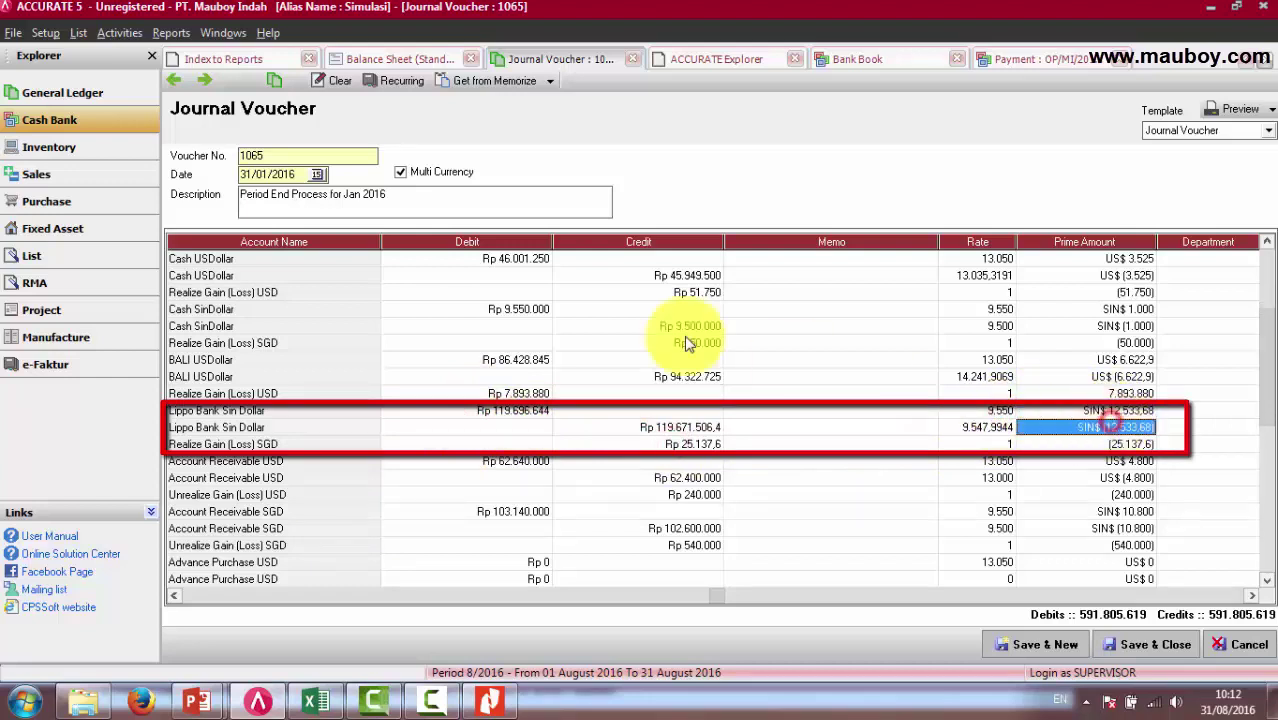
# Review the Cash USDollar debit at the start of voucher 1065's journal lines.
pyautogui.click(466, 260)
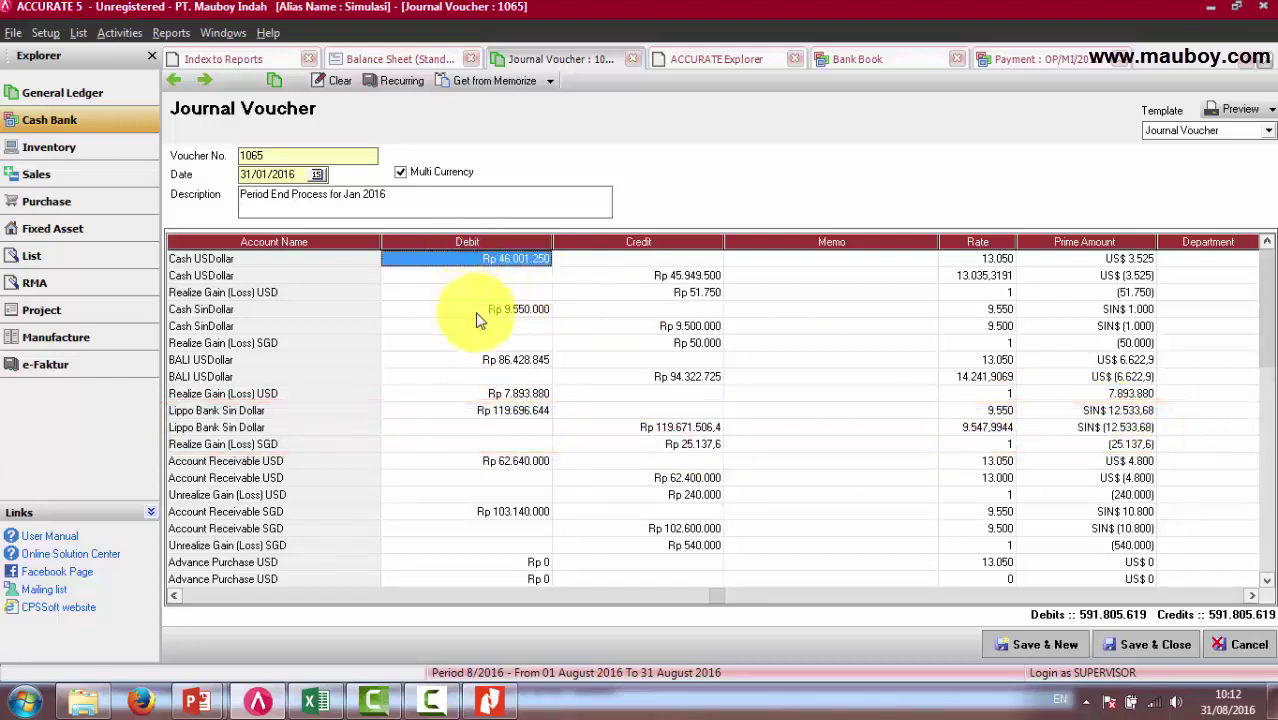